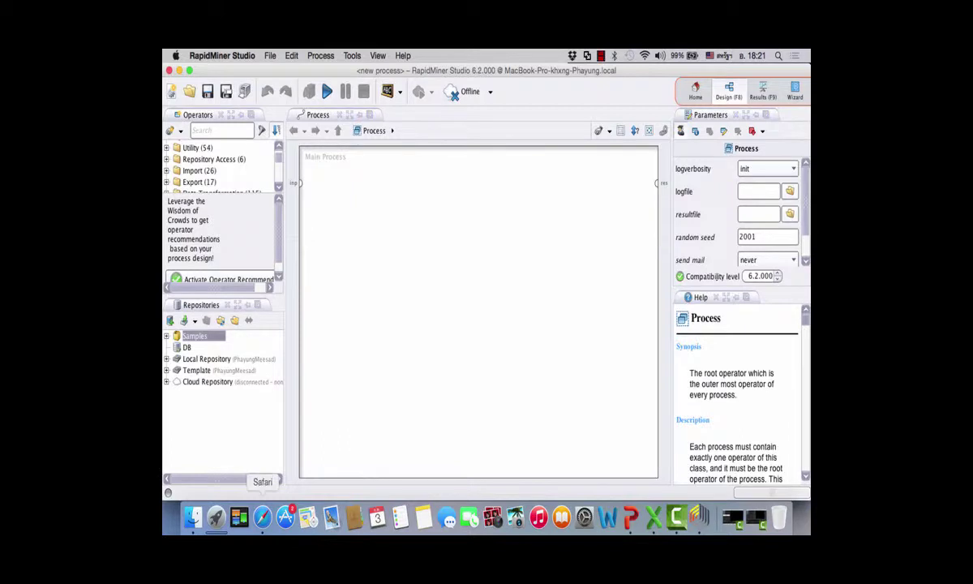
Switch to Safari, widen its window and return to the Google results for "uci data repository"
{"action": "left_click", "coordinate": [263, 517]}
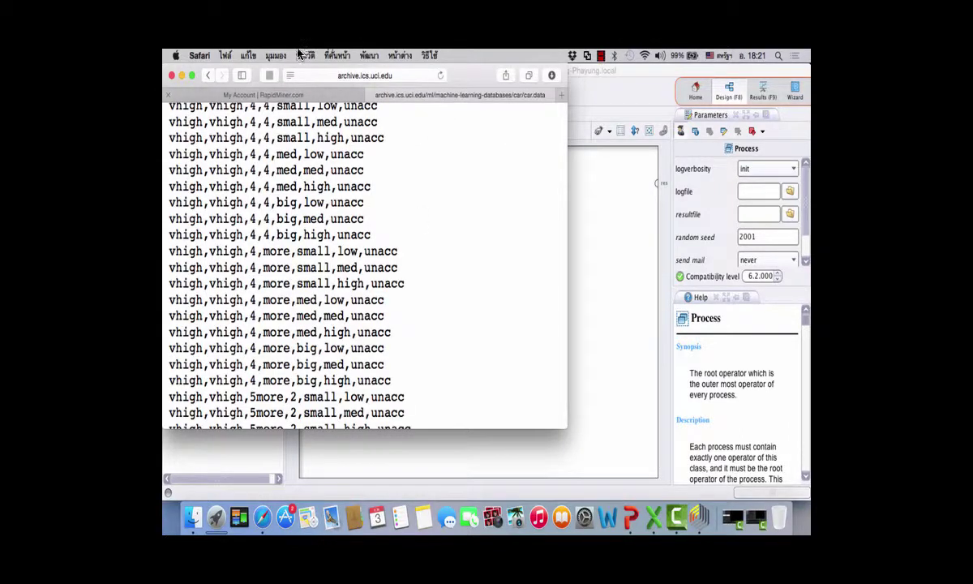
{"action": "left_click", "coordinate": [207, 74]}
{"action": "left_click_drag", "start_coordinate": [567, 194], "coordinate": [791, 194]}
{"action": "left_click_drag", "start_coordinate": [792, 243], "coordinate": [809, 243]}
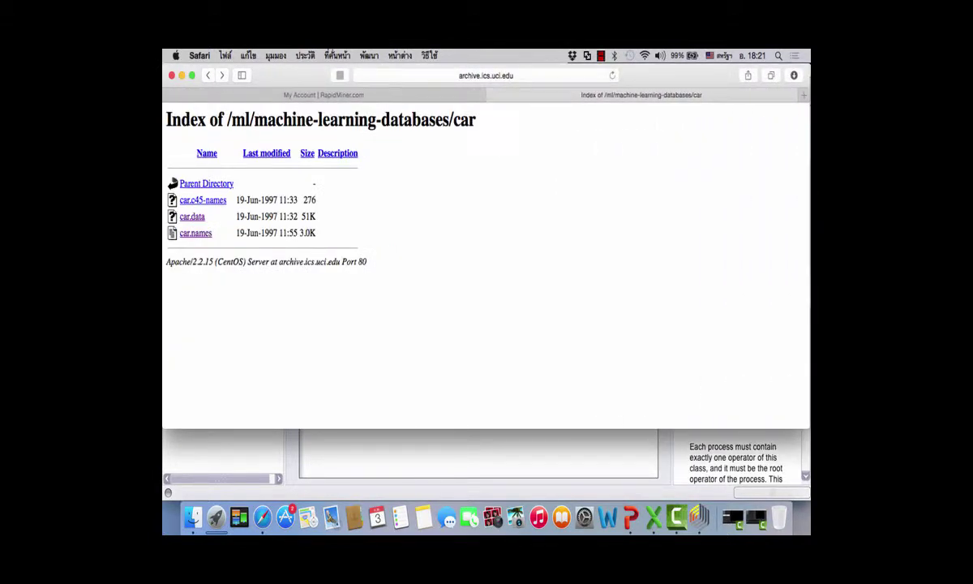
{"action": "left_click", "coordinate": [208, 75]}
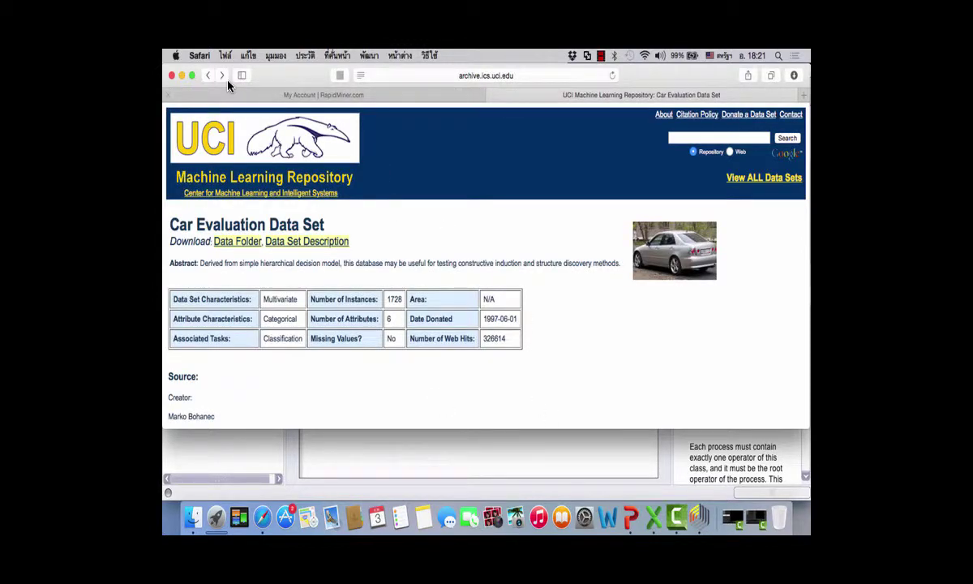
{"action": "key", "text": "super+bracketleft"}
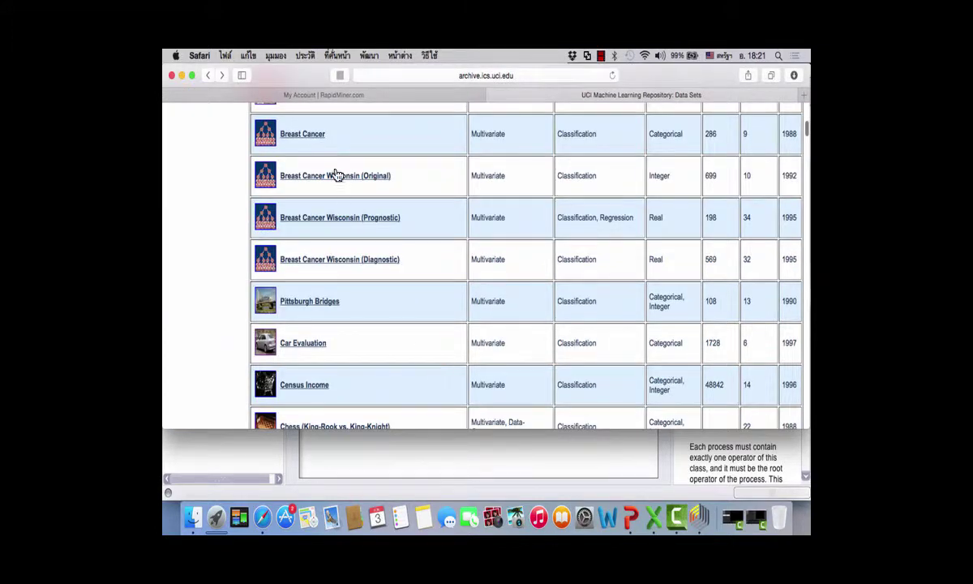
{"action": "left_click", "coordinate": [211, 74]}
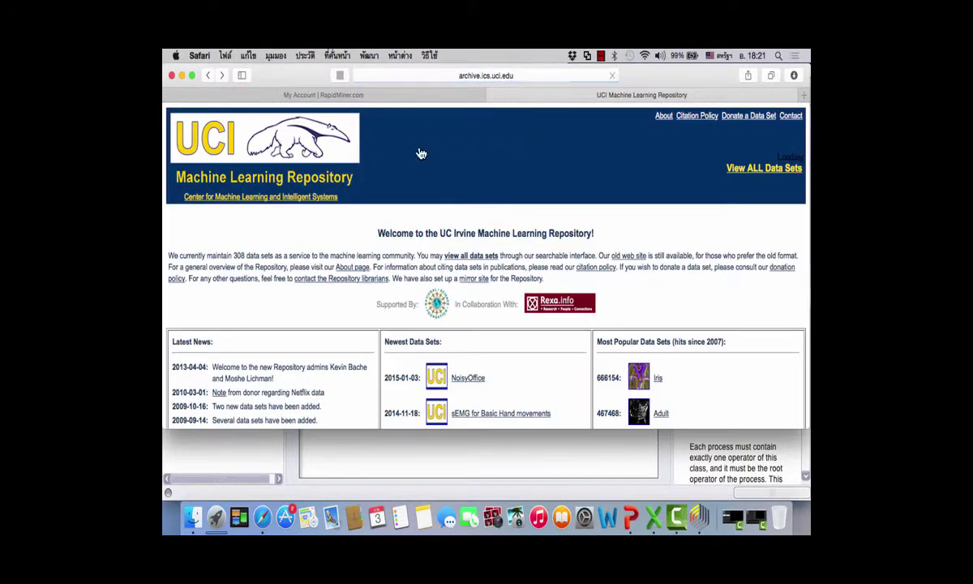
{"action": "left_click", "coordinate": [209, 75]}
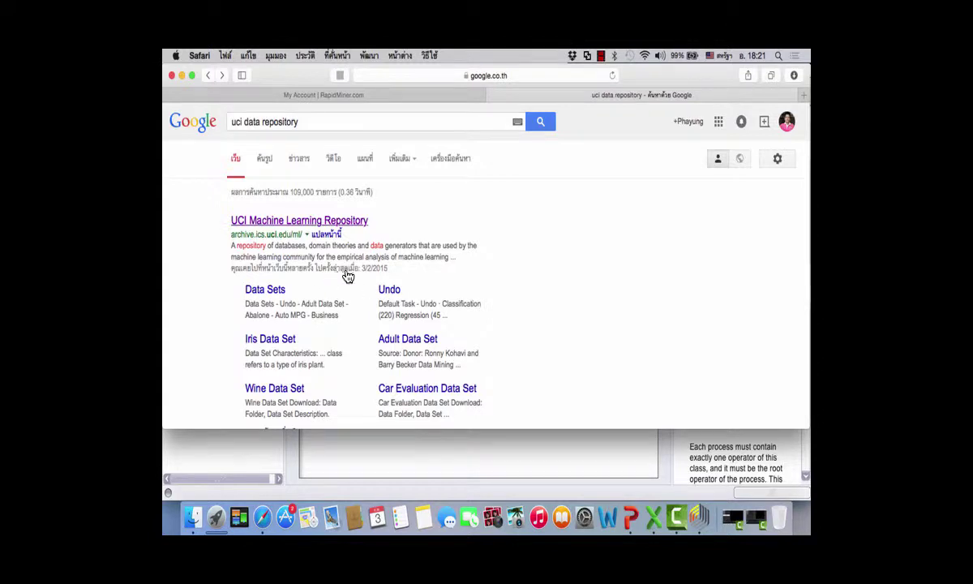
Open the UCI Machine Learning Repository site and browse its full list of data sets
{"action": "left_click", "coordinate": [462, 276]}
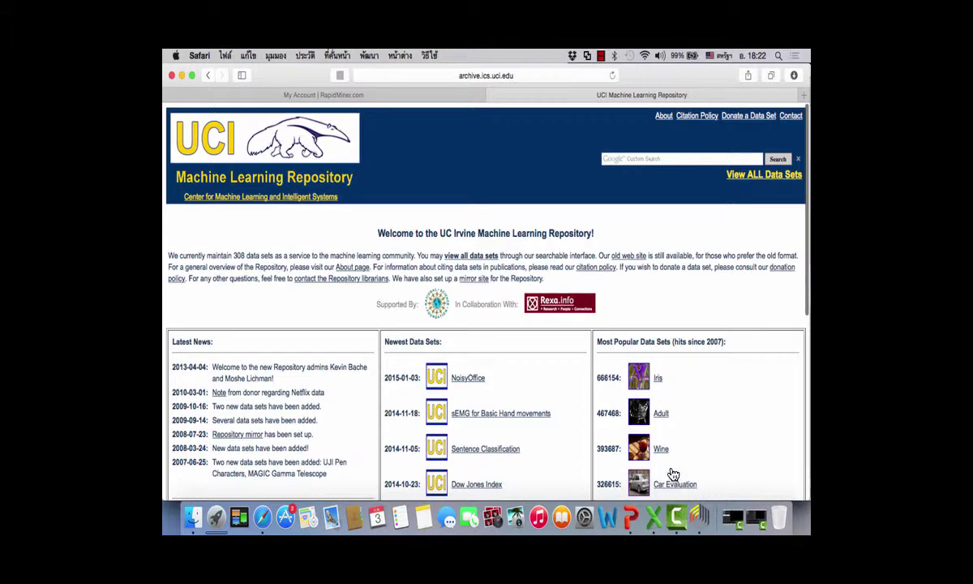
{"action": "left_click", "coordinate": [652, 320]}
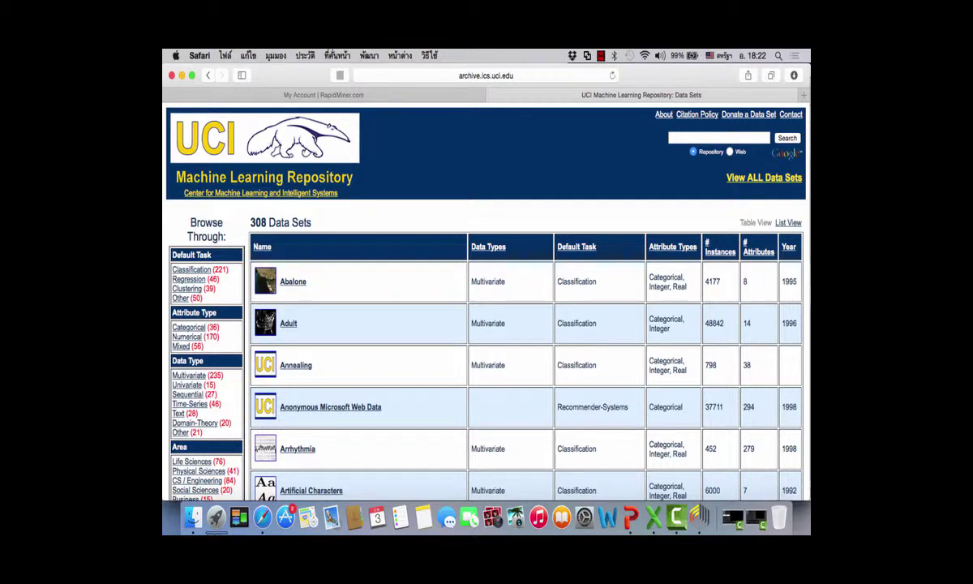
{"action": "scroll", "coordinate": [487, 300], "scroll_direction": "down", "scroll_amount": 5}
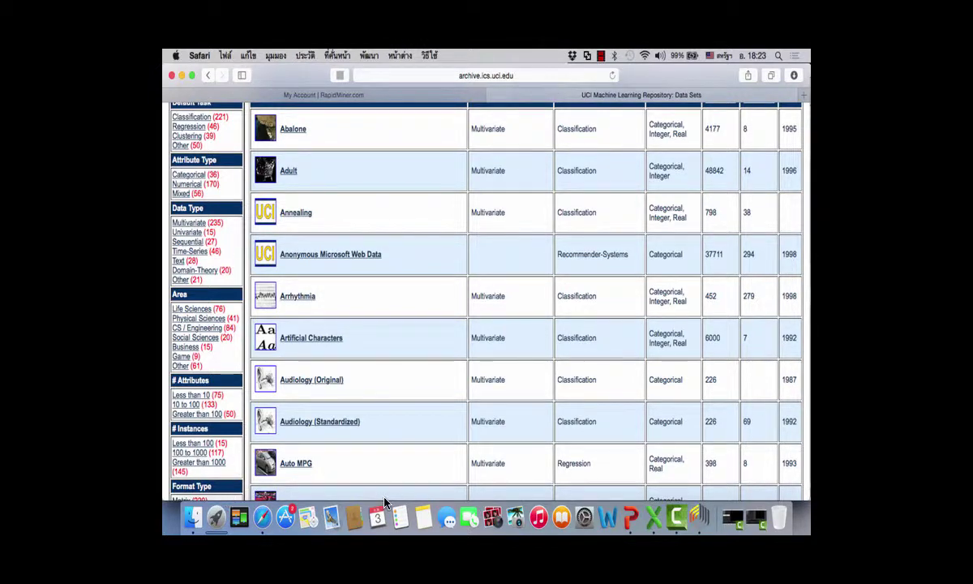
{"action": "scroll", "coordinate": [326, 470], "scroll_direction": "down", "scroll_amount": 3}
{"action": "scroll", "coordinate": [326, 470], "scroll_direction": "up", "scroll_amount": 5}
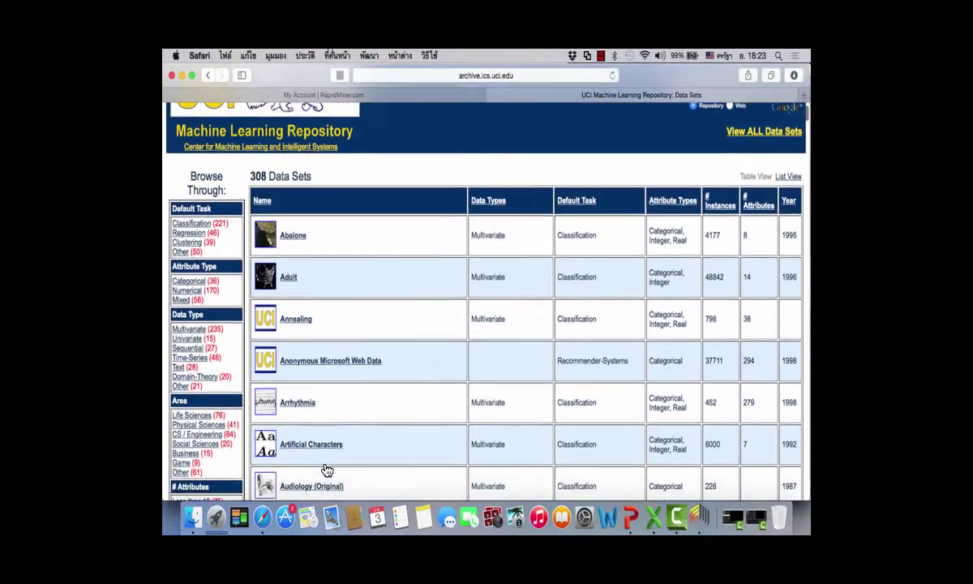
Open the Car Evaluation data set's car.names description and read through its attributes, attribute values and class distribution
{"action": "scroll", "coordinate": [326, 470], "scroll_direction": "down", "scroll_amount": 8}
{"action": "scroll", "coordinate": [326, 470], "scroll_direction": "down", "scroll_amount": 7}
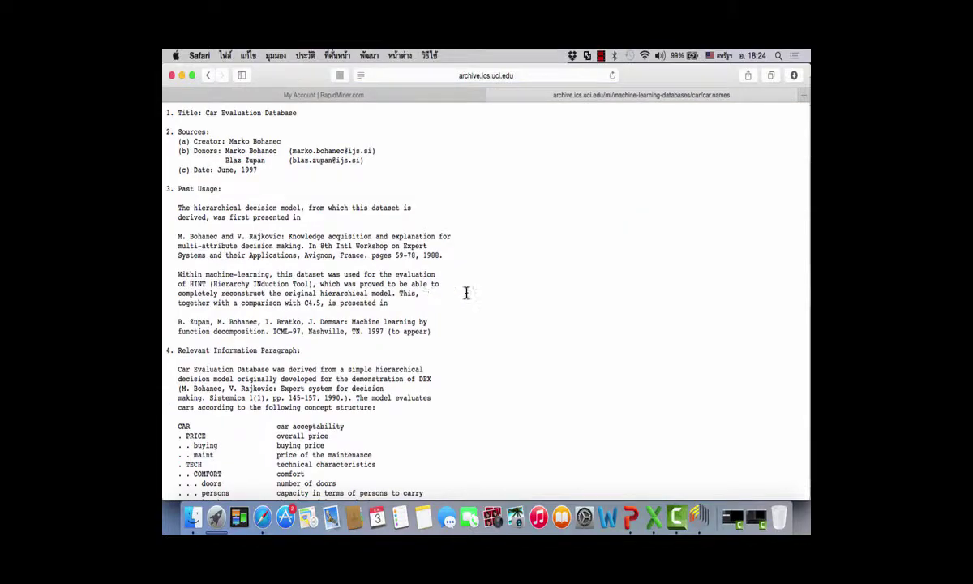
{"action": "scroll", "coordinate": [467, 291], "scroll_direction": "up", "scroll_amount": 3}
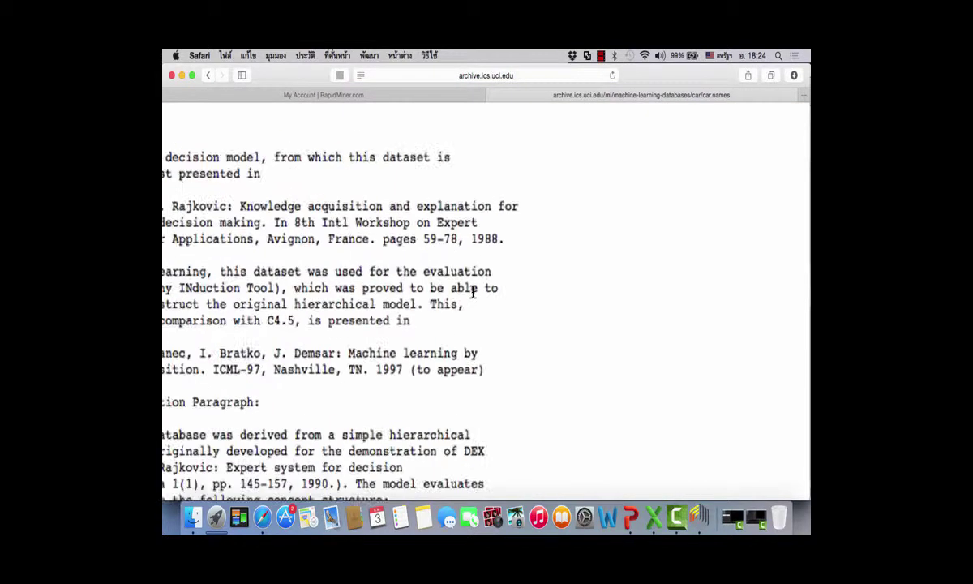
{"action": "scroll", "coordinate": [473, 292], "scroll_direction": "left", "scroll_amount": 3}
{"action": "scroll", "coordinate": [473, 292], "scroll_direction": "up", "scroll_amount": 3}
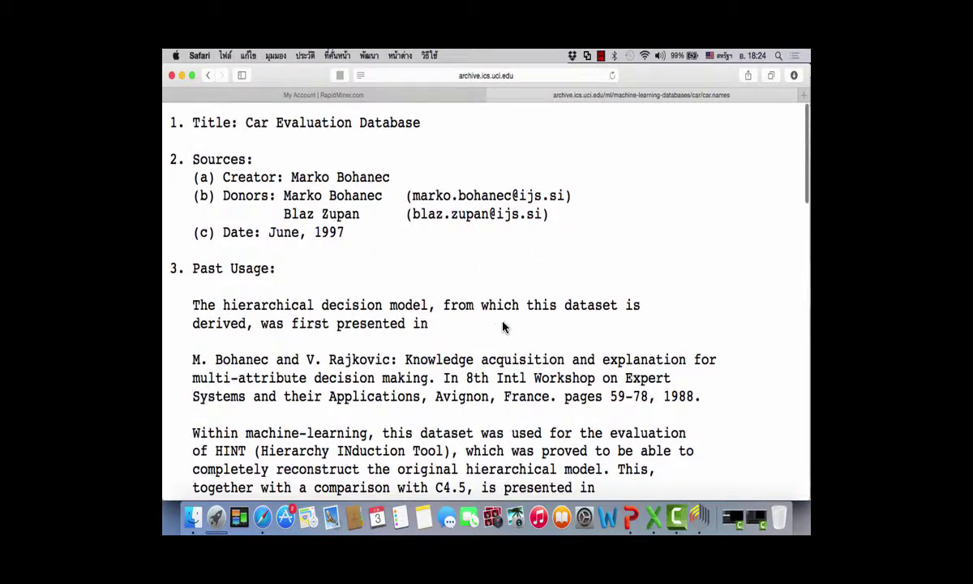
{"action": "scroll", "coordinate": [599, 361], "scroll_direction": "down", "scroll_amount": 5}
{"action": "scroll", "coordinate": [599, 361], "scroll_direction": "up", "scroll_amount": 1}
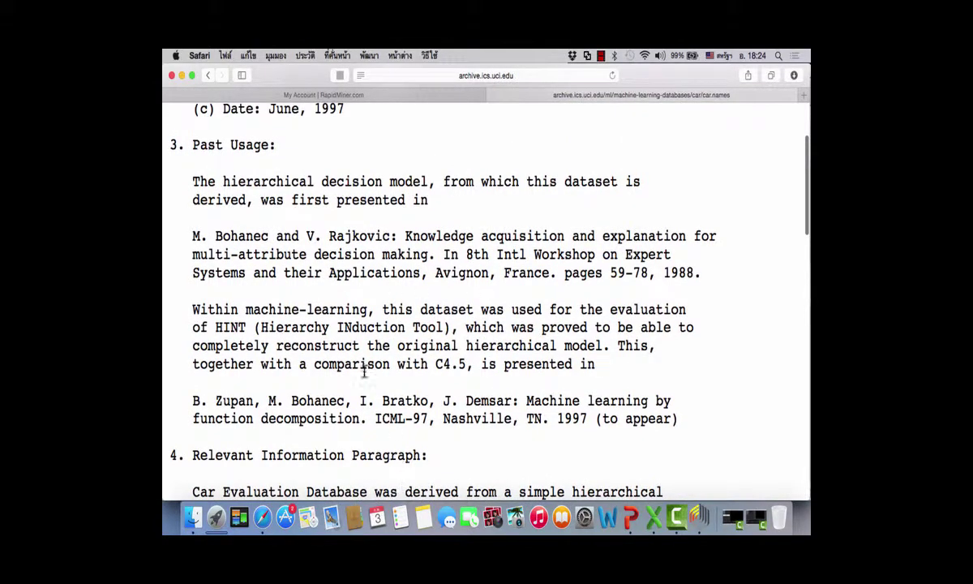
{"action": "scroll", "coordinate": [444, 453], "scroll_direction": "down", "scroll_amount": 10}
{"action": "scroll", "coordinate": [486, 300], "scroll_direction": "down", "scroll_amount": 13}
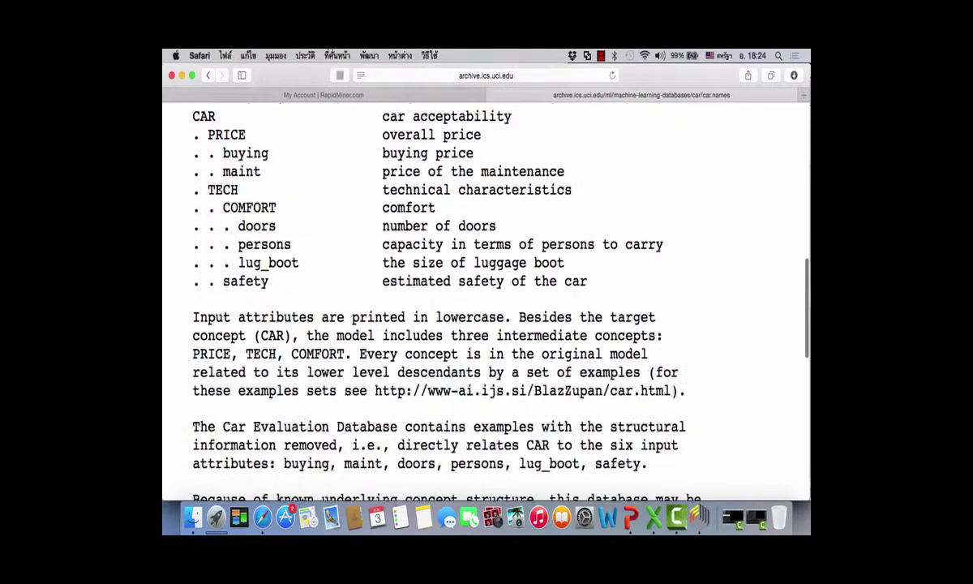
{"action": "scroll", "coordinate": [428, 423], "scroll_direction": "down", "scroll_amount": 1}
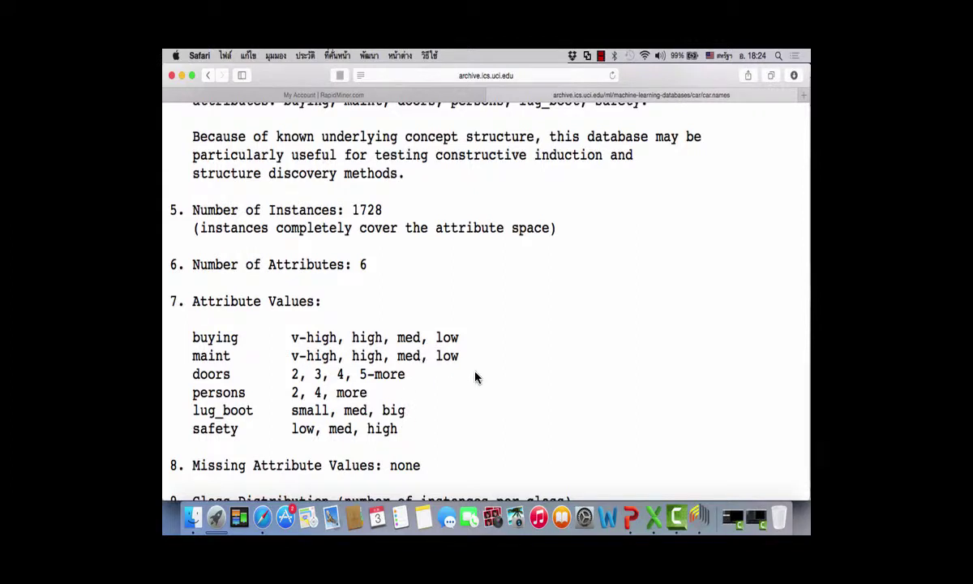
{"action": "scroll", "coordinate": [475, 373], "scroll_direction": "down", "scroll_amount": 3}
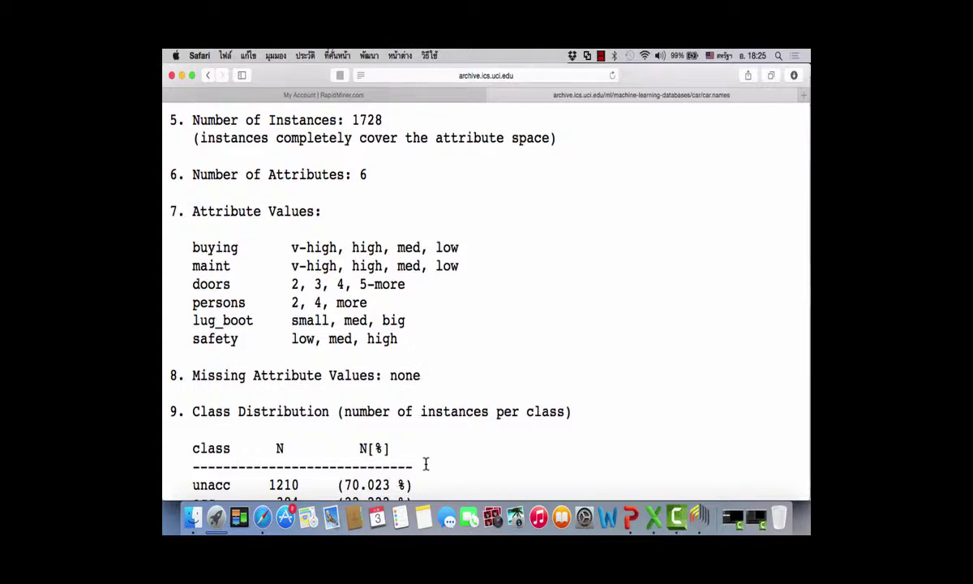
{"action": "scroll", "coordinate": [436, 483], "scroll_direction": "left", "scroll_amount": 1}
{"action": "scroll", "coordinate": [435, 483], "scroll_direction": "down", "scroll_amount": 3}
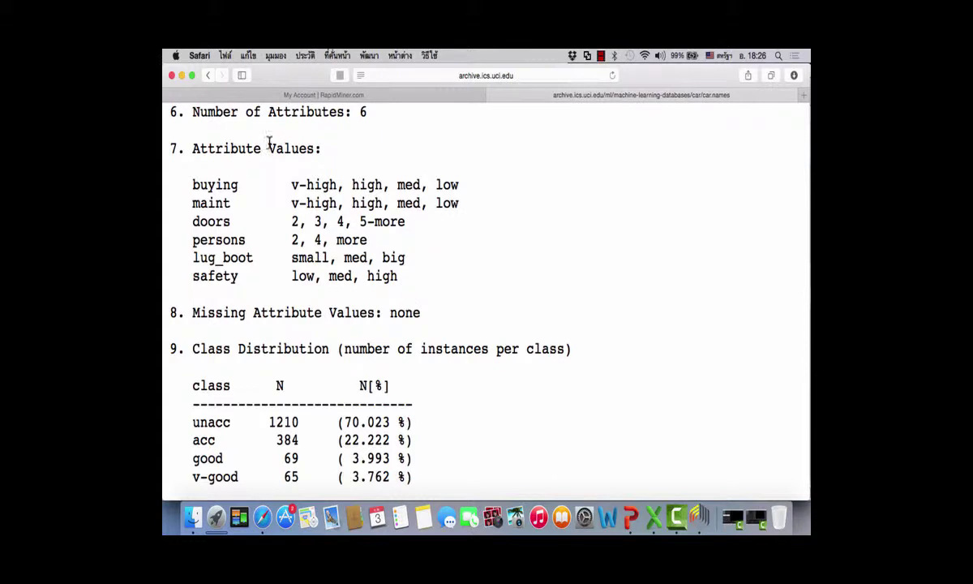
Open the car.data file from the car data folder and copy its entire contents
{"action": "left_click", "coordinate": [208, 75]}
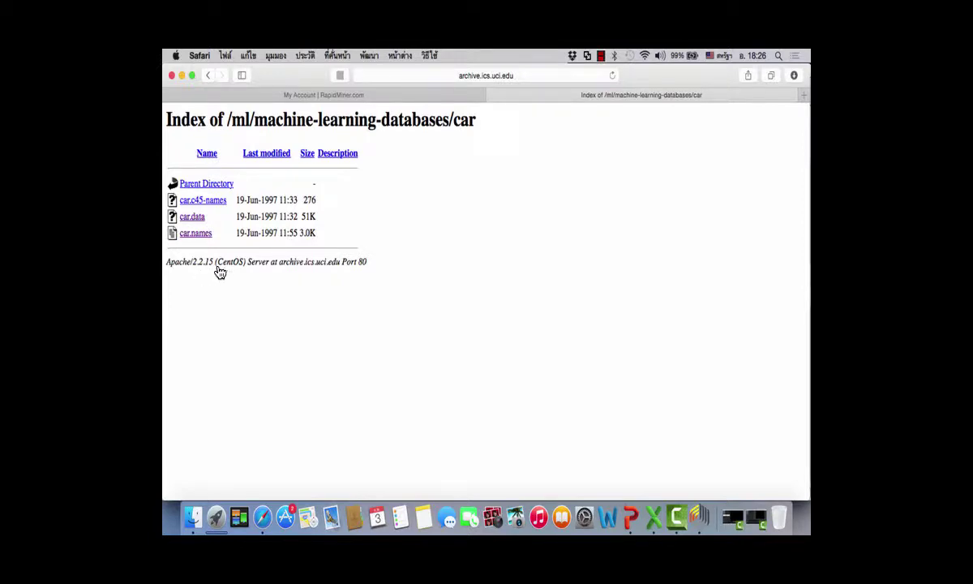
{"action": "scroll", "coordinate": [400, 217], "scroll_direction": "up", "scroll_amount": 3}
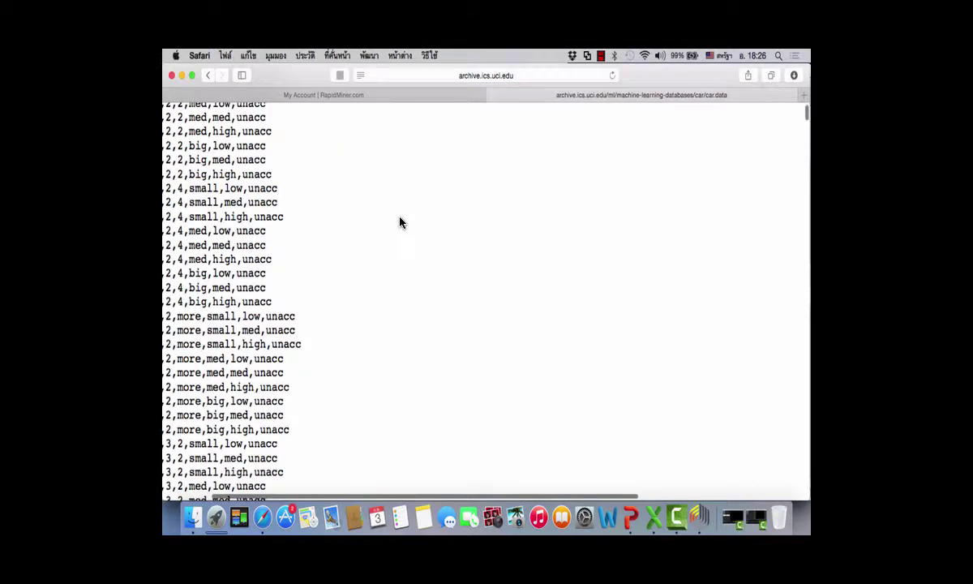
{"action": "scroll", "coordinate": [419, 191], "scroll_direction": "left", "scroll_amount": 3}
{"action": "scroll", "coordinate": [419, 191], "scroll_direction": "up", "scroll_amount": 2}
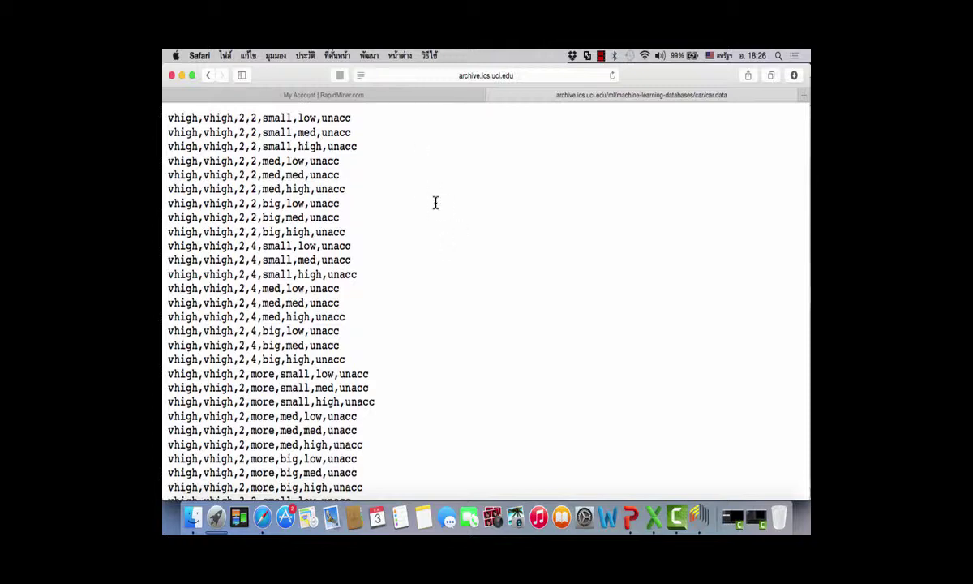
{"action": "scroll", "coordinate": [484, 257], "scroll_direction": "down", "scroll_amount": 3}
{"action": "scroll", "coordinate": [485, 258], "scroll_direction": "up", "scroll_amount": 5}
{"action": "key", "text": "super+a"}
{"action": "key", "text": "super+c"}
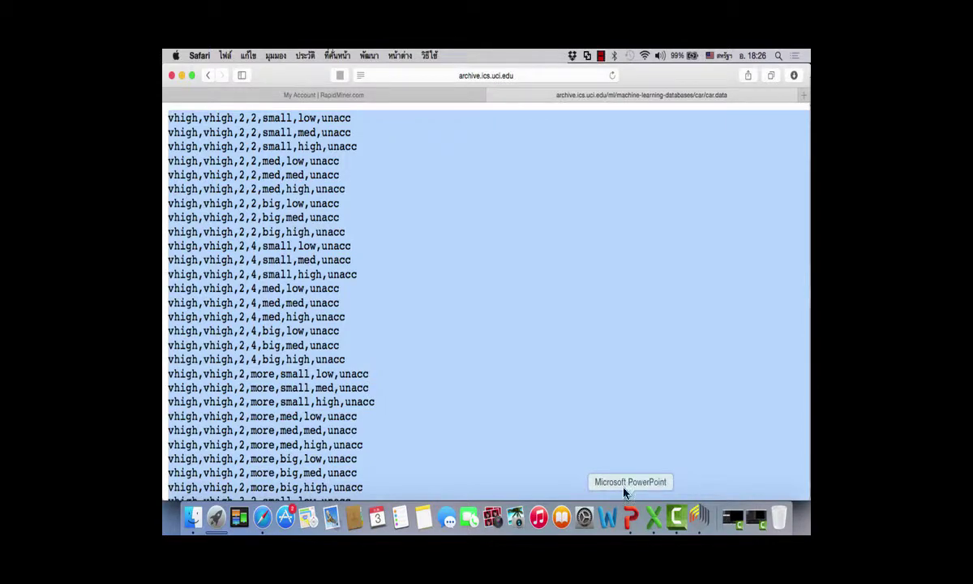
Switch to Excel and paste the copied car records into a new sheet of CarEvaluation.csv, starting at cell A1
{"action": "left_click", "coordinate": [653, 516]}
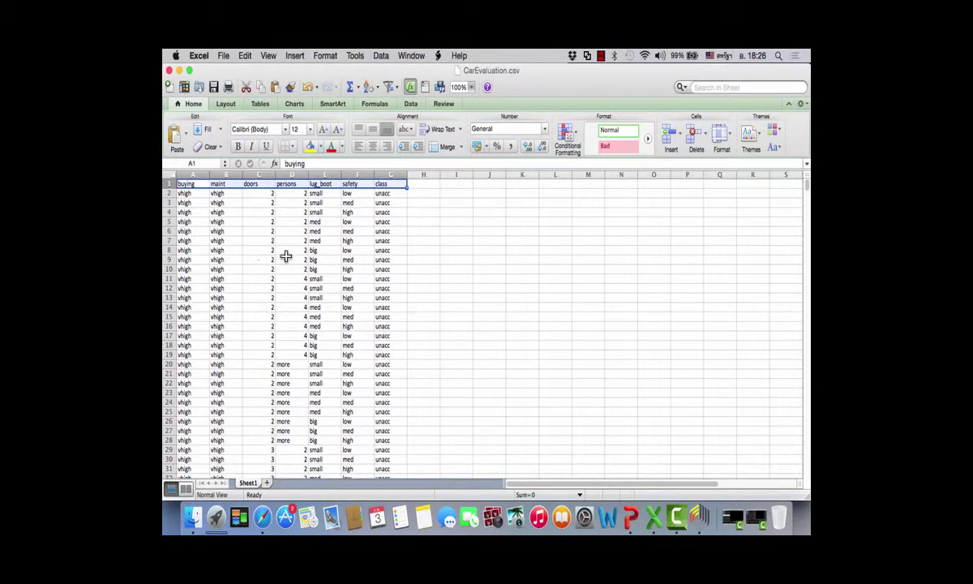
{"action": "left_click", "coordinate": [267, 483]}
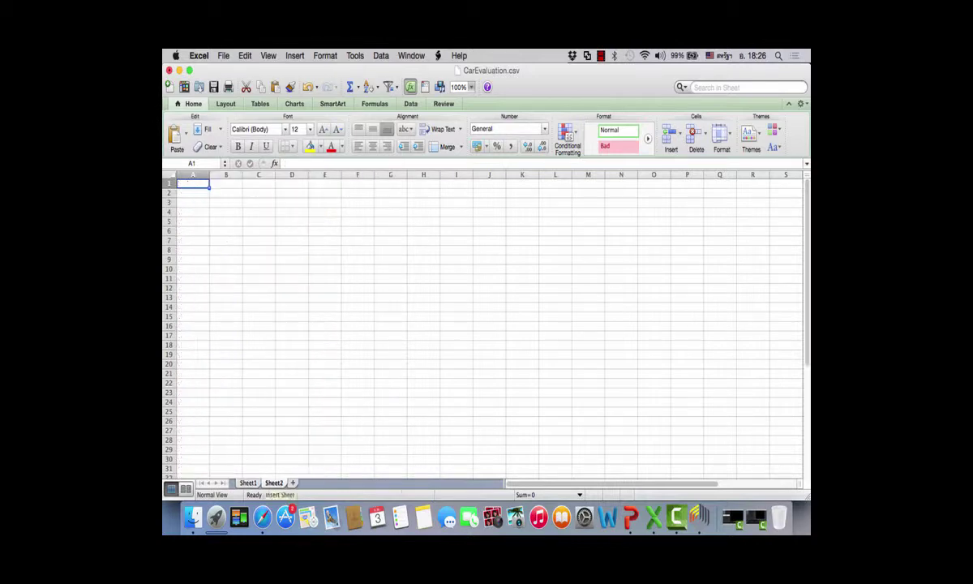
{"action": "key", "text": "super+v"}
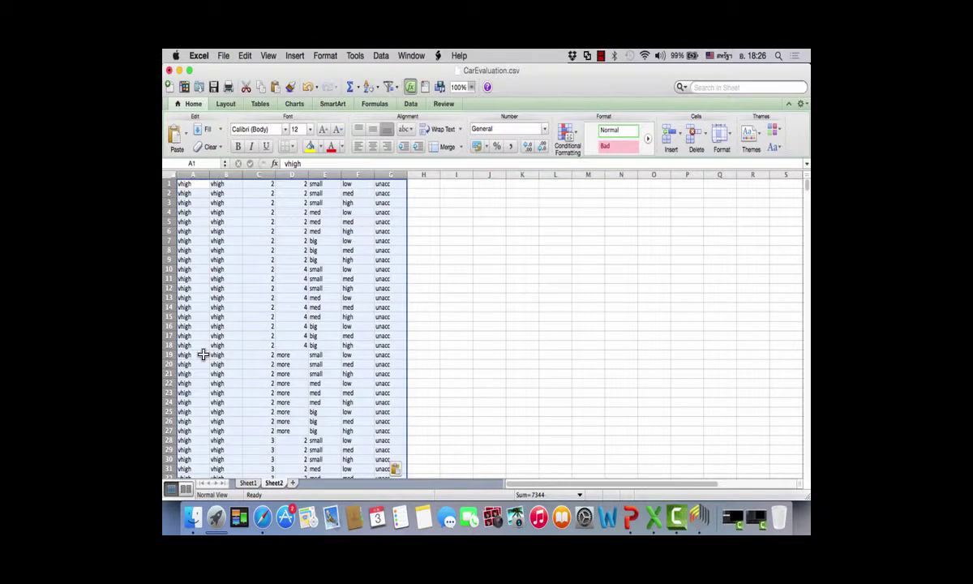
{"action": "scroll", "coordinate": [203, 354], "scroll_direction": "down", "scroll_amount": 12}
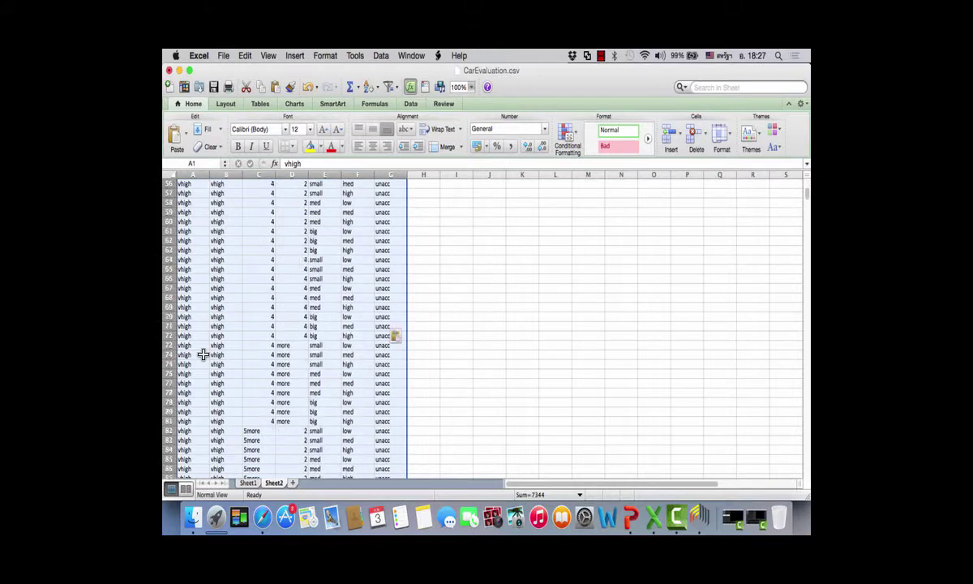
{"action": "scroll", "coordinate": [203, 355], "scroll_direction": "up", "scroll_amount": 12}
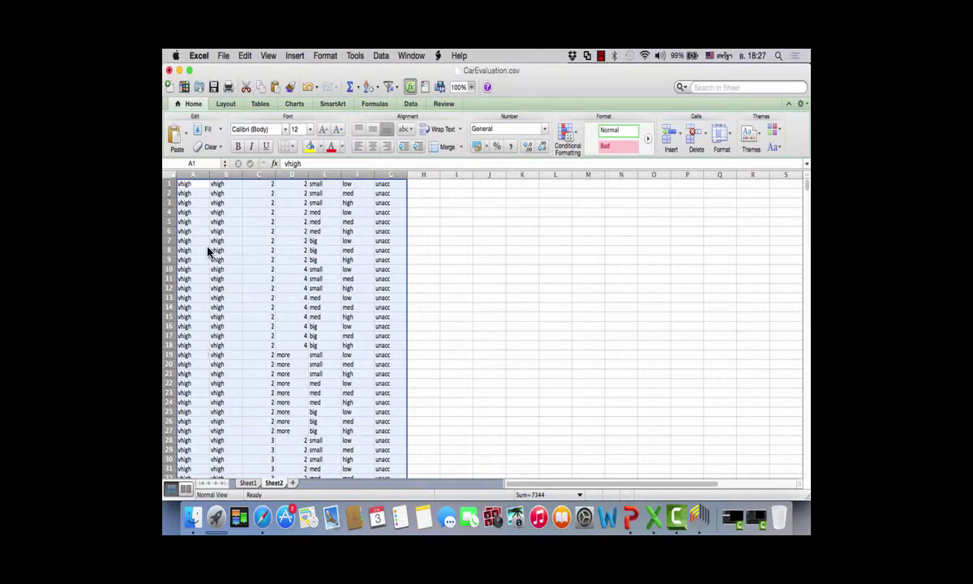
Insert a blank row above the first record in Sheet2 for the column headings
{"action": "left_click", "coordinate": [168, 183]}
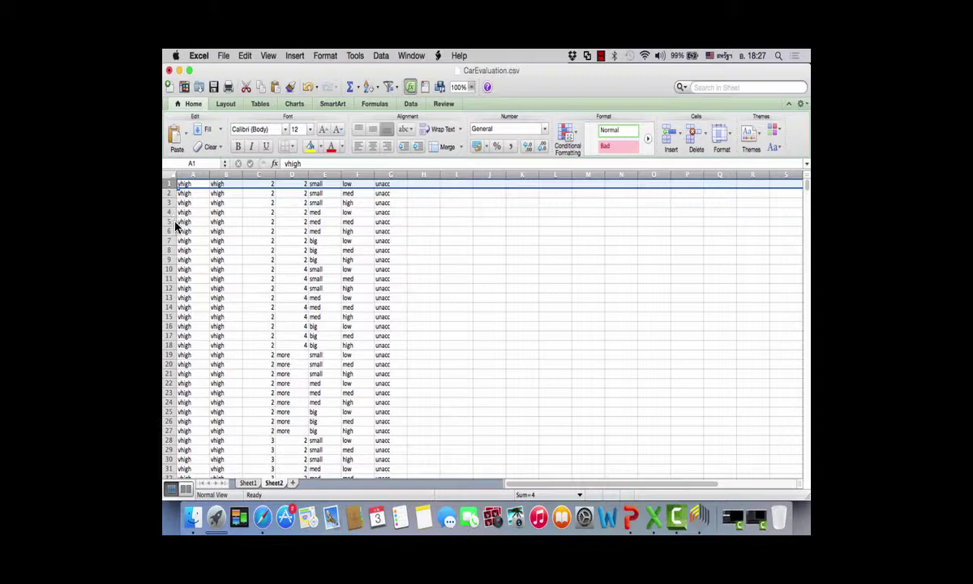
{"action": "key", "text": "ctrl+i"}
{"action": "key", "text": "Left"}
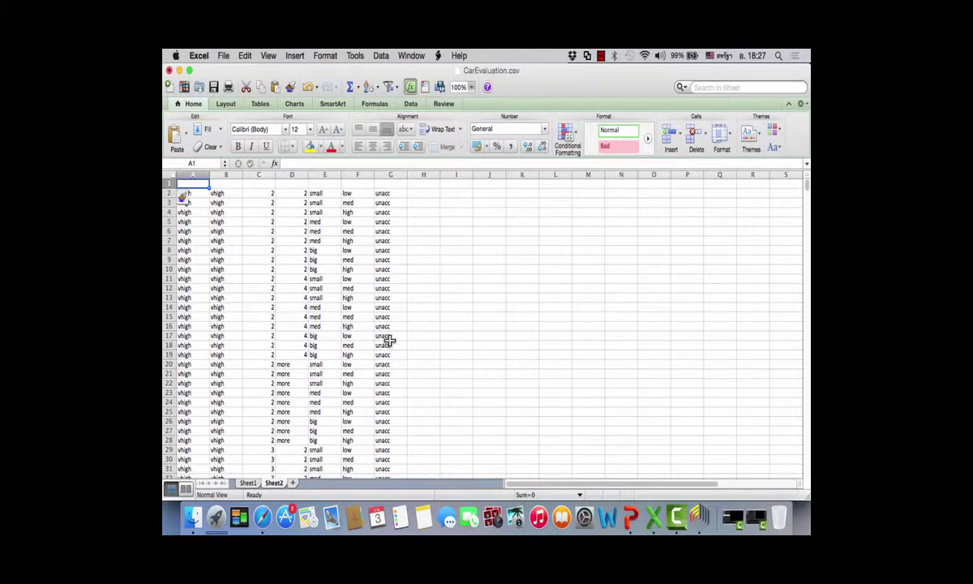
Look up the attribute names in the Car Evaluation description in Safari and compare them with the headings on Sheet1 in Excel
{"action": "left_click", "coordinate": [262, 518]}
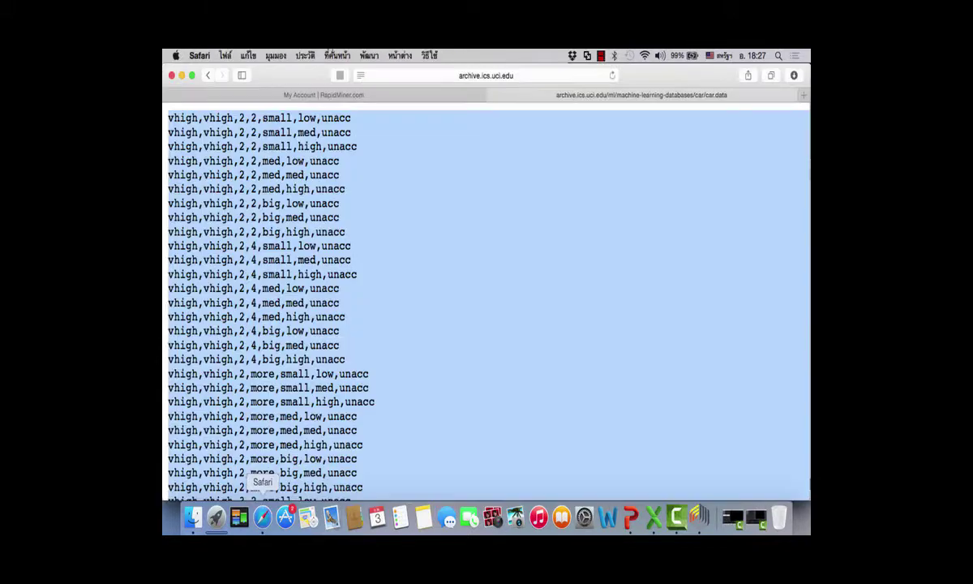
{"action": "left_click", "coordinate": [266, 161]}
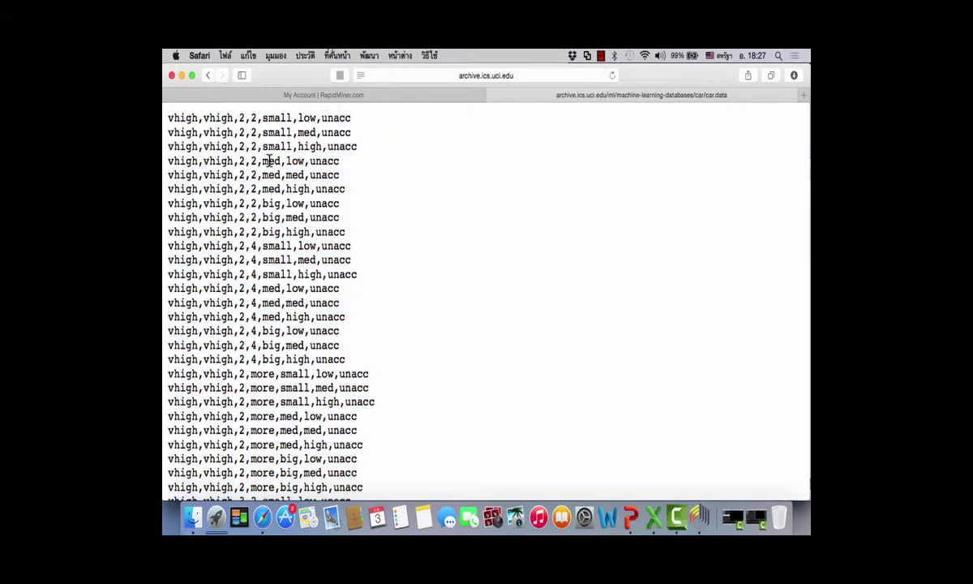
{"action": "left_click", "coordinate": [210, 77]}
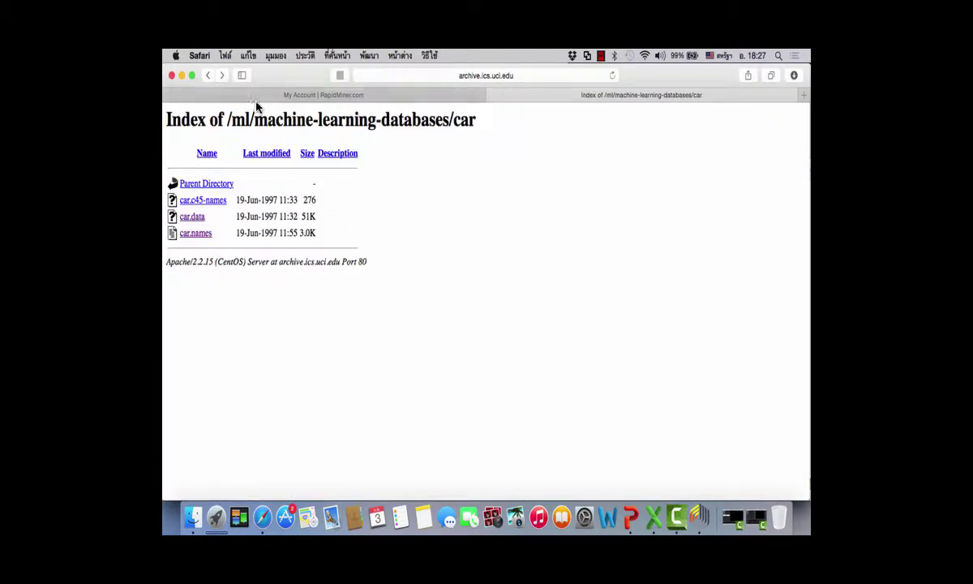
{"action": "left_click", "coordinate": [209, 76]}
{"action": "left_click", "coordinate": [333, 242]}
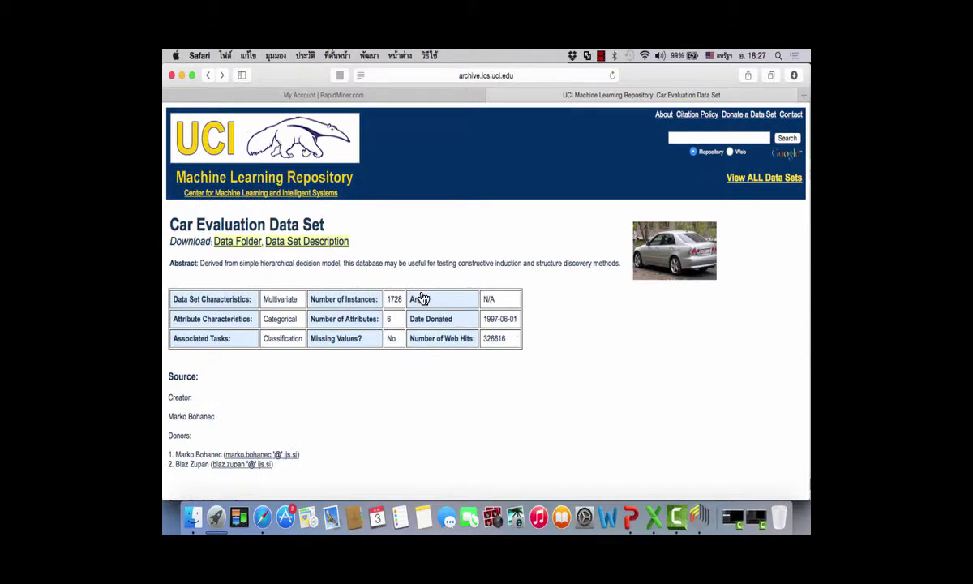
{"action": "scroll", "coordinate": [406, 341], "scroll_direction": "down", "scroll_amount": 10}
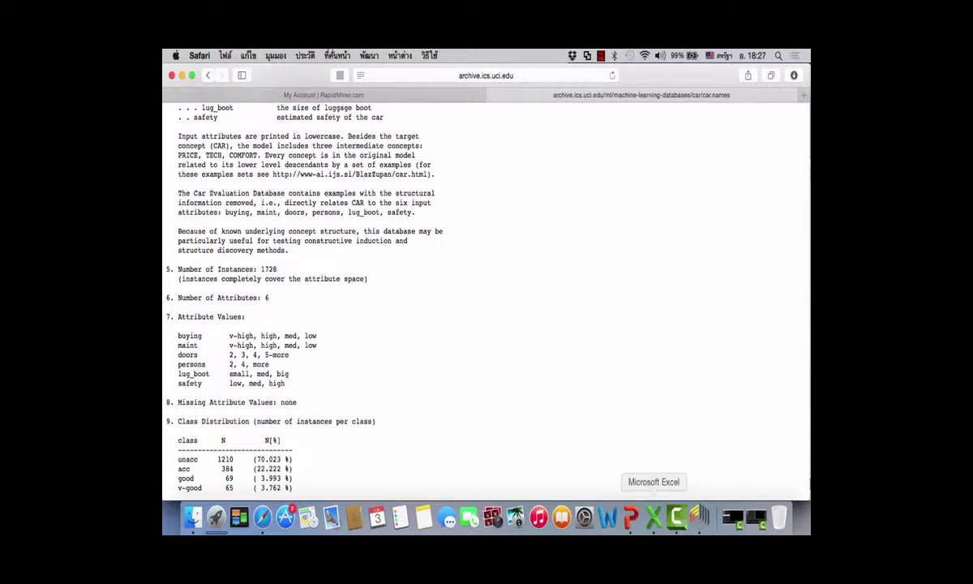
{"action": "left_click", "coordinate": [653, 516]}
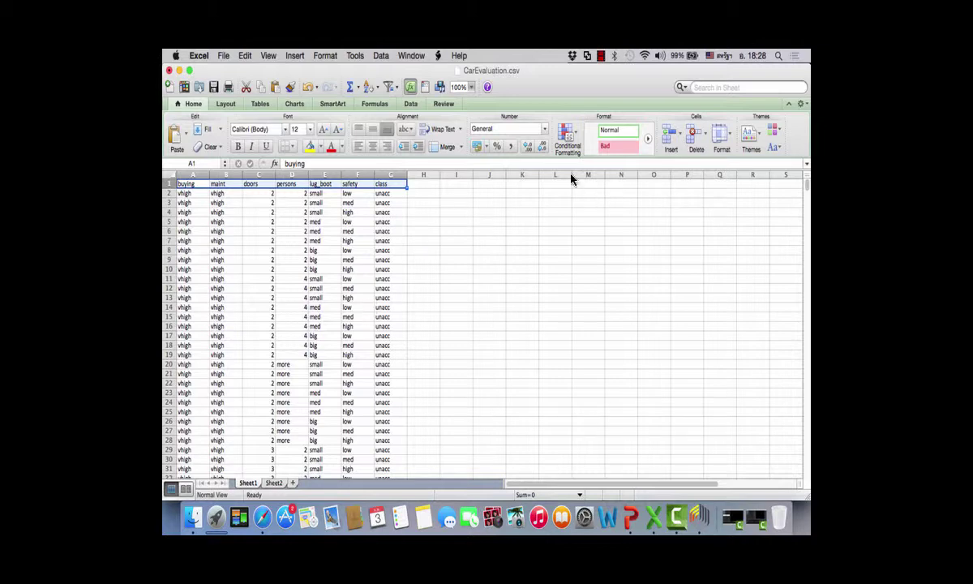
Set the display zoom of Sheet1 in CarEvaluation.csv to 200%
{"action": "left_click", "coordinate": [471, 86]}
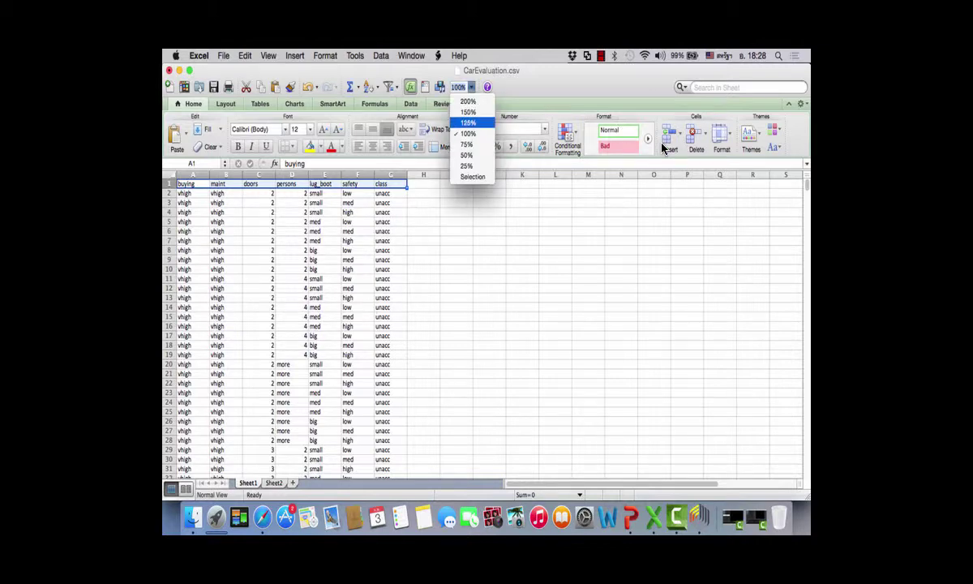
{"action": "key", "text": "Up"}
{"action": "key", "text": "Return"}
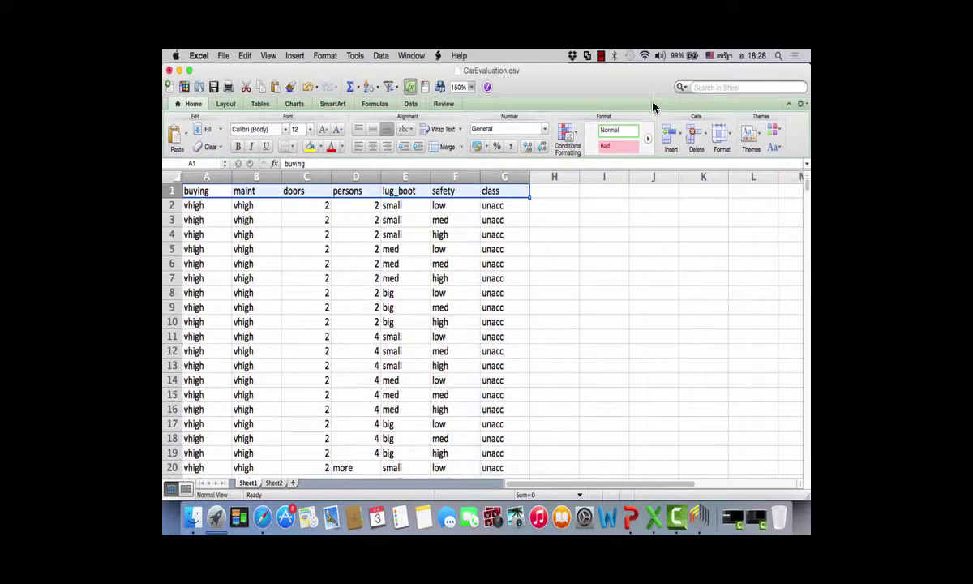
{"action": "left_click", "coordinate": [471, 86]}
{"action": "left_click", "coordinate": [471, 100]}
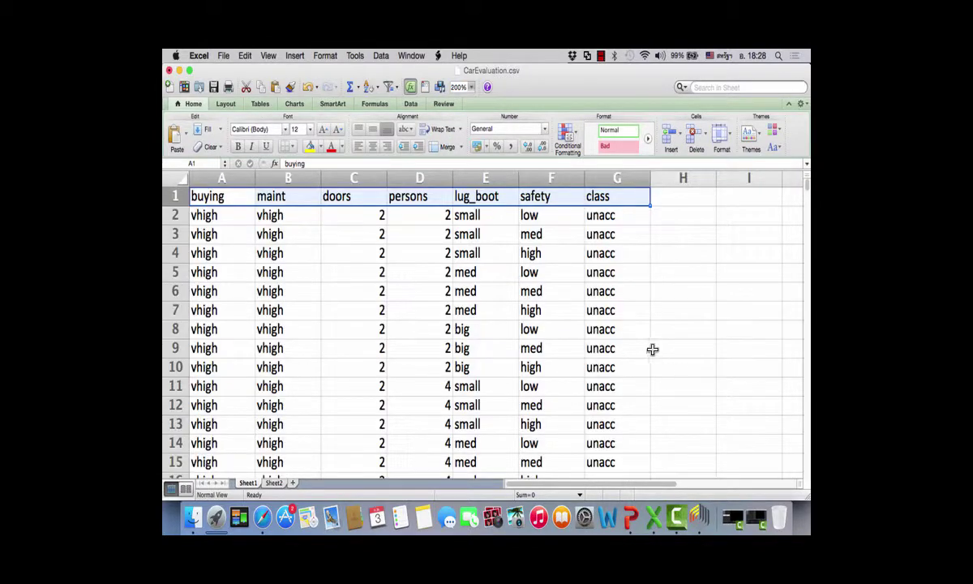
Review the car records and the column headings in row 1 of Sheet1
{"action": "left_click", "coordinate": [420, 271]}
{"action": "scroll", "coordinate": [575, 336], "scroll_direction": "down", "scroll_amount": 2}
{"action": "scroll", "coordinate": [575, 336], "scroll_direction": "up", "scroll_amount": 2}
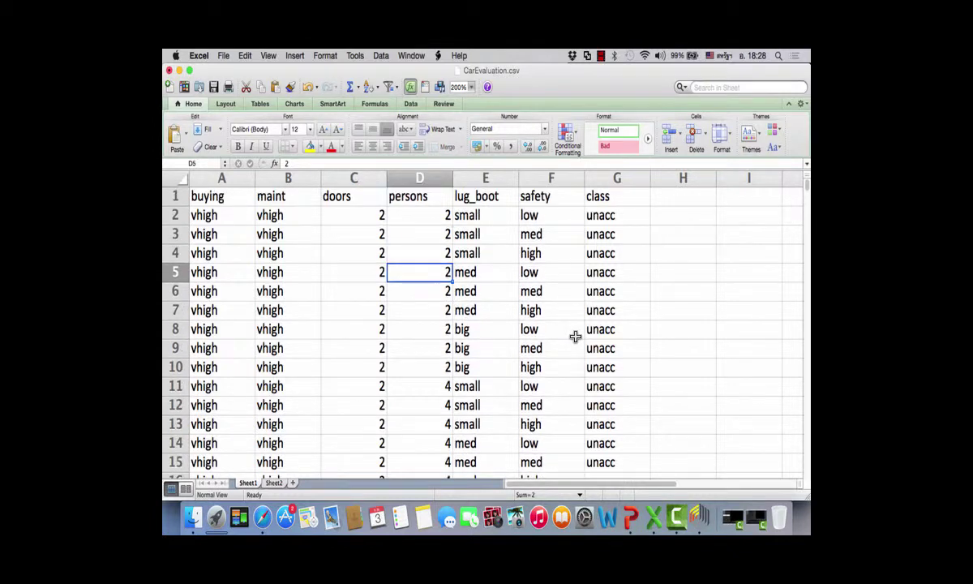
{"action": "scroll", "coordinate": [574, 335], "scroll_direction": "down", "scroll_amount": 20}
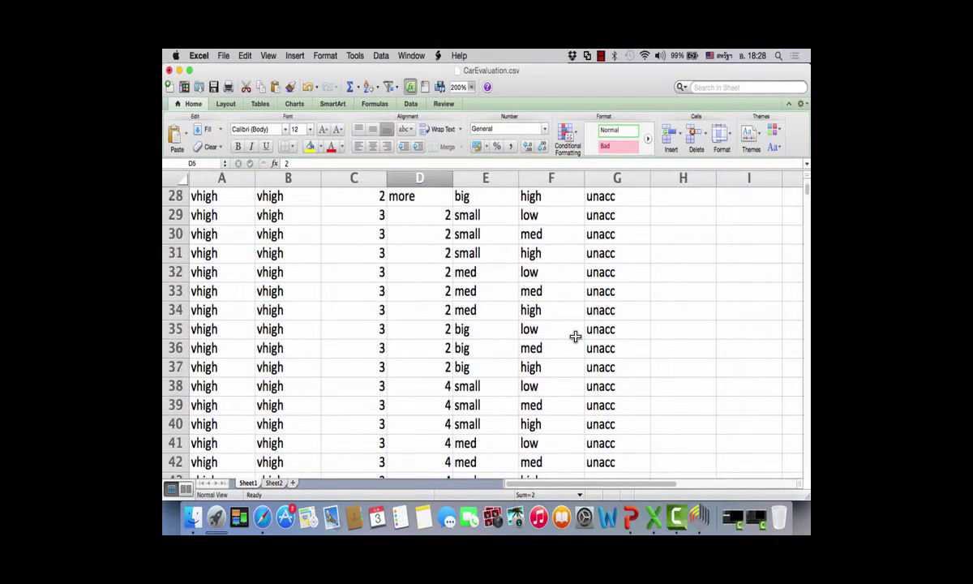
{"action": "scroll", "coordinate": [575, 335], "scroll_direction": "down", "scroll_amount": 20}
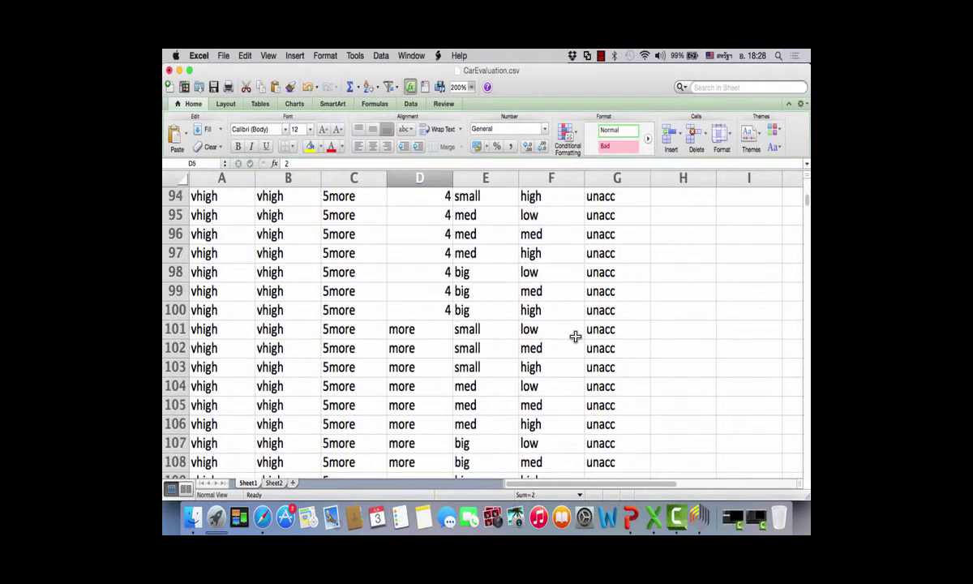
{"action": "scroll", "coordinate": [575, 335], "scroll_direction": "down", "scroll_amount": 2}
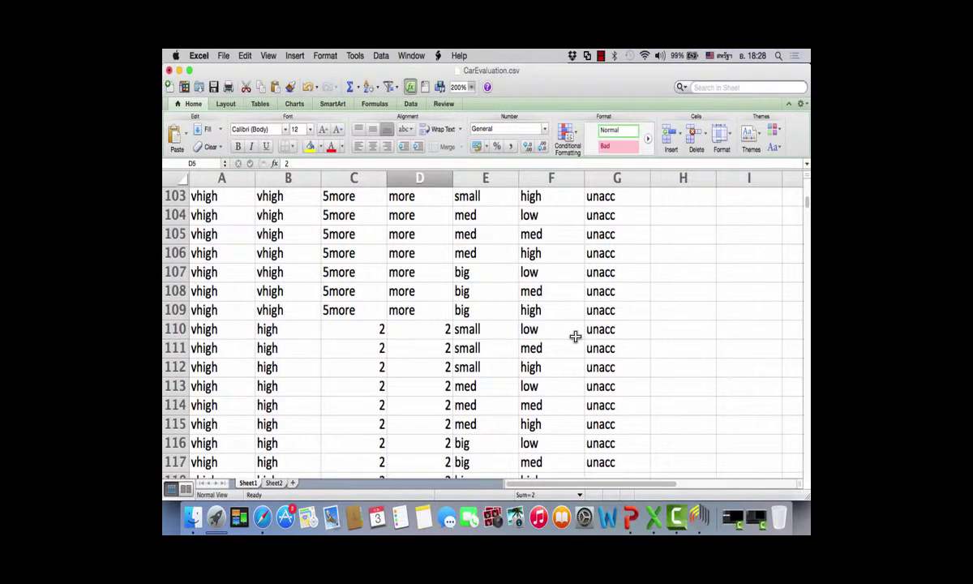
{"action": "scroll", "coordinate": [574, 336], "scroll_direction": "down", "scroll_amount": 20}
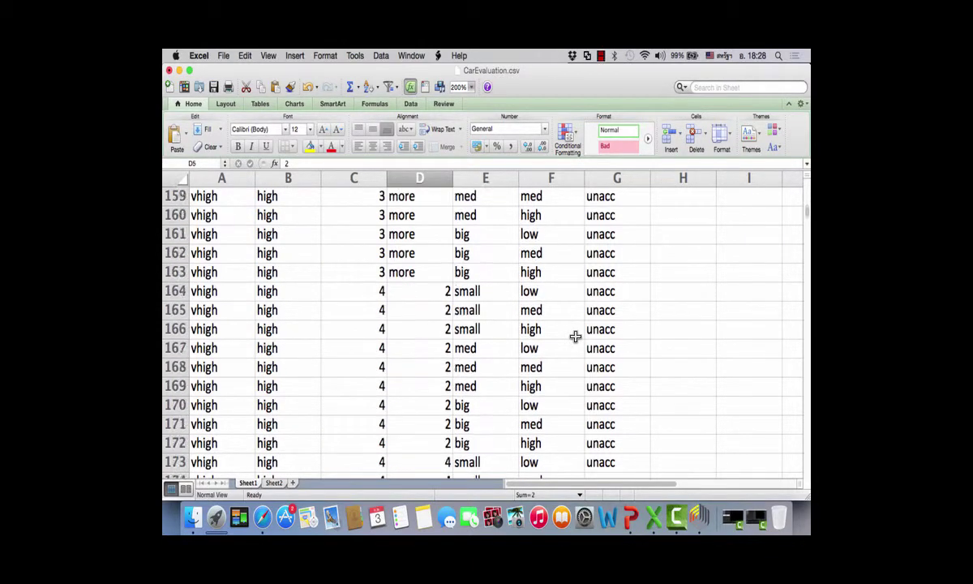
{"action": "scroll", "coordinate": [575, 336], "scroll_direction": "down", "scroll_amount": 20}
{"action": "scroll", "coordinate": [574, 336], "scroll_direction": "up", "scroll_amount": 20}
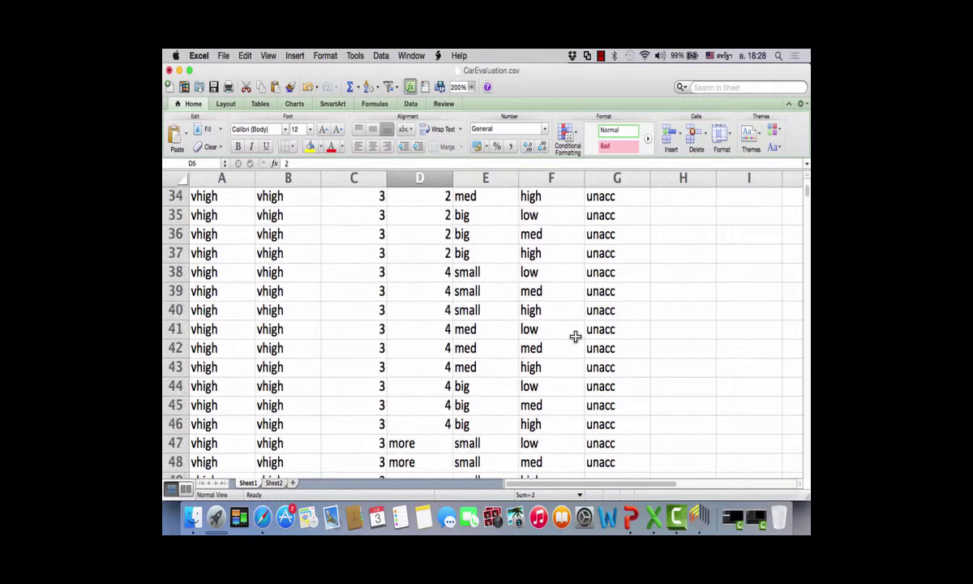
{"action": "left_click", "coordinate": [288, 197]}
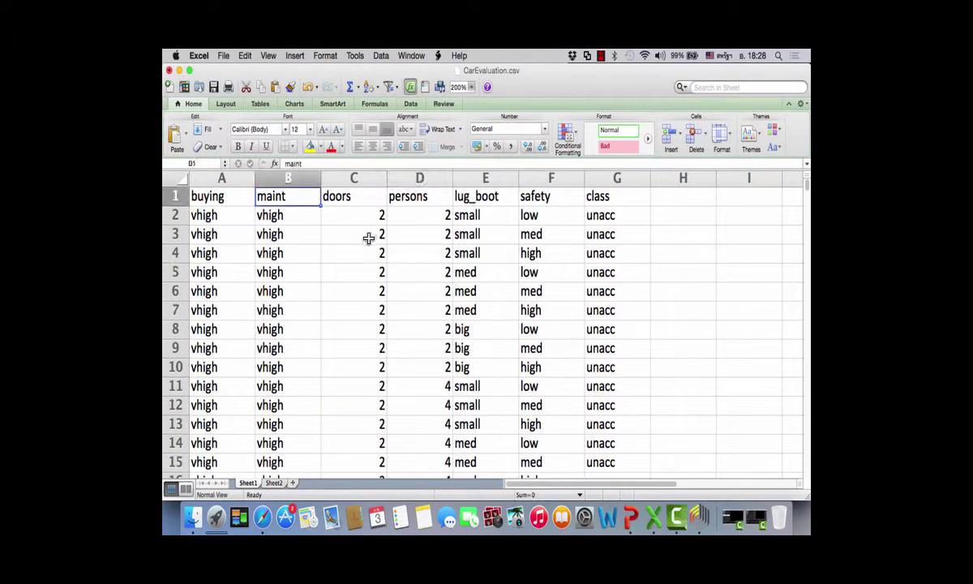
{"action": "left_click", "coordinate": [221, 196]}
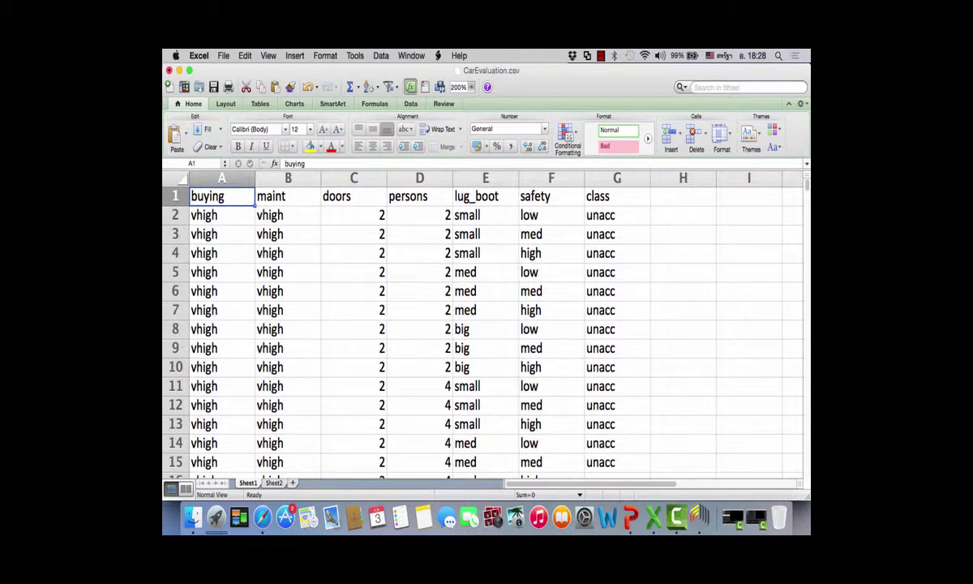
Save the active sheet as CarEvaluation in MS-DOS Comma Separated (.csv) format
{"action": "left_click", "coordinate": [223, 55]}
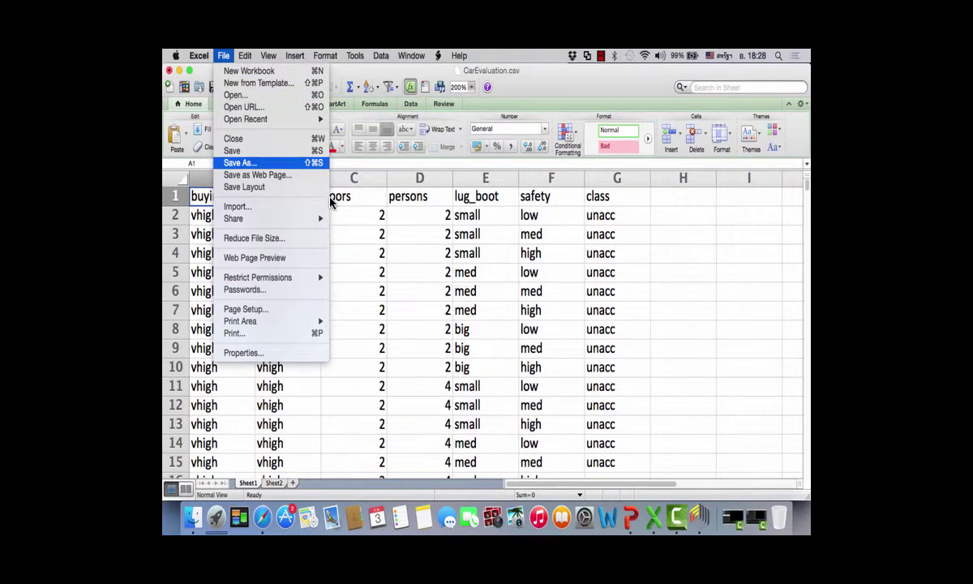
{"action": "key", "text": "Return"}
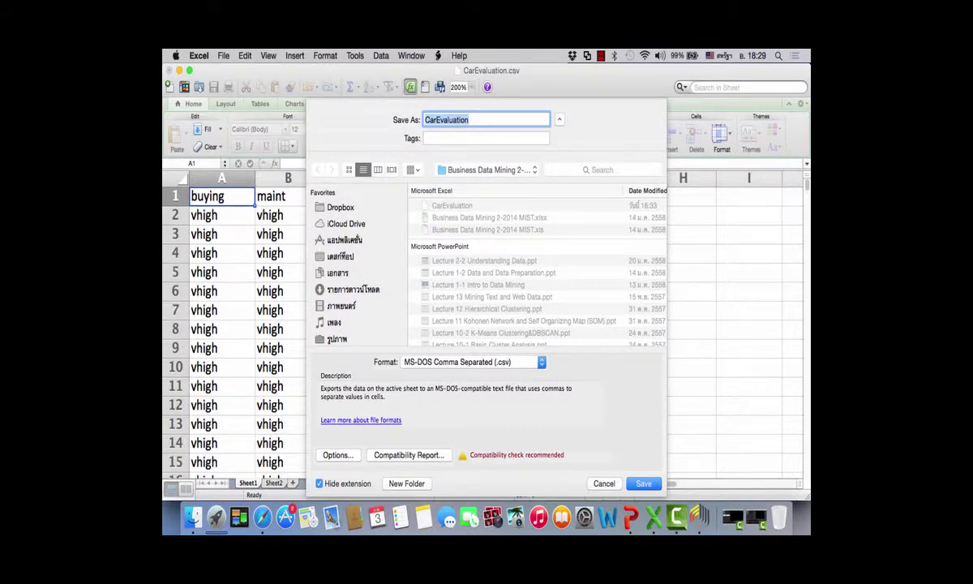
{"action": "key", "text": "Return"}
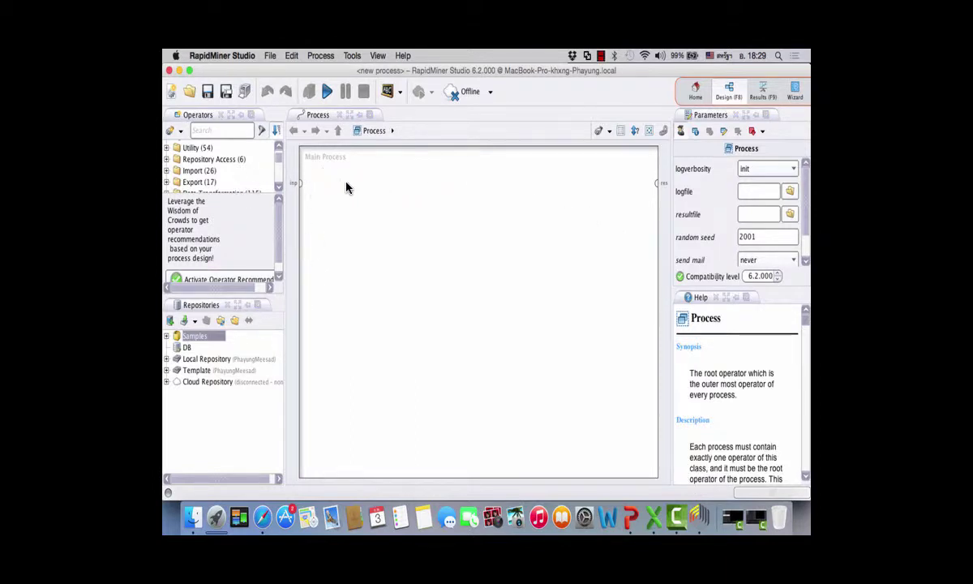
In RapidMiner Studio, add the Read CSV operator from the Import data operators to the main process
{"action": "scroll", "coordinate": [352, 190], "scroll_direction": "up", "scroll_amount": 2}
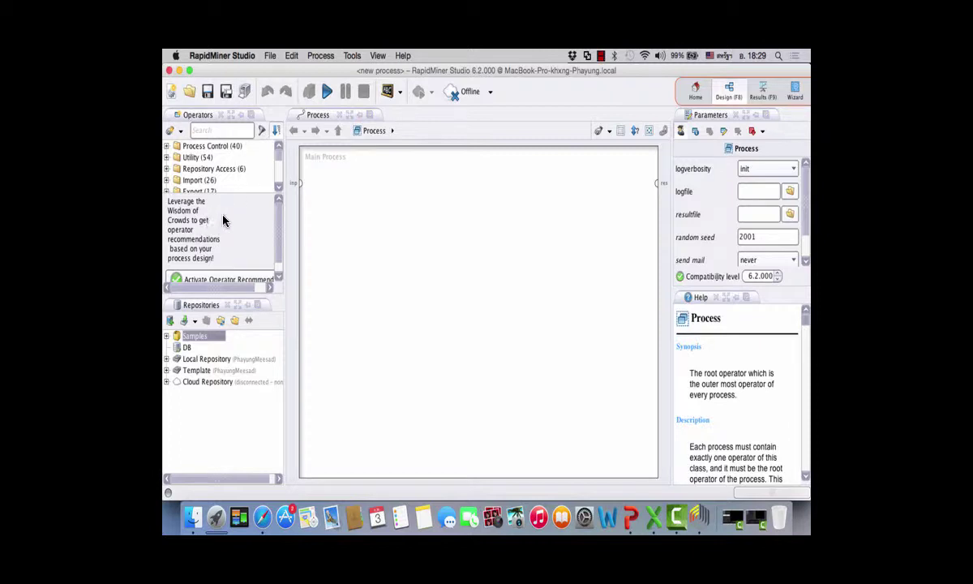
{"action": "left_click", "coordinate": [167, 180]}
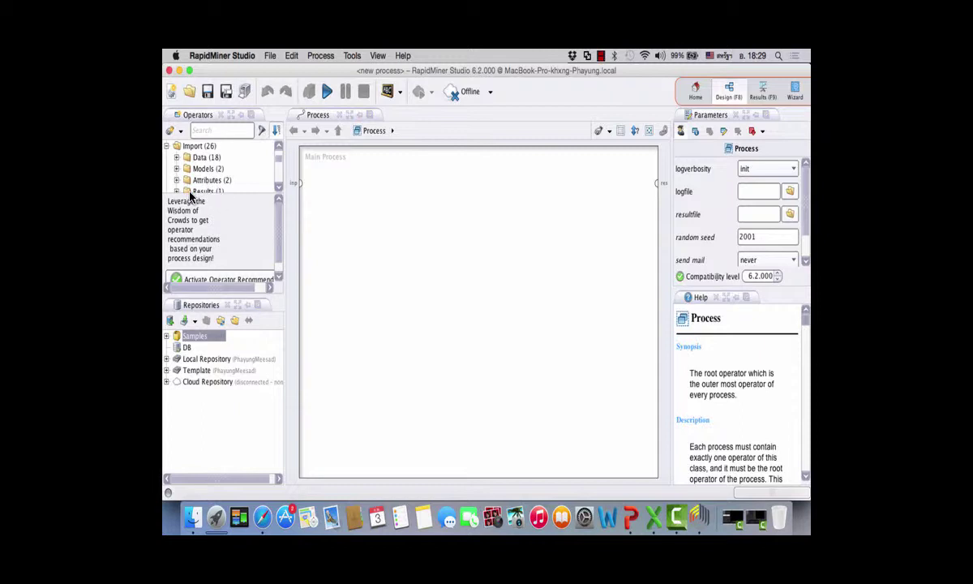
{"action": "left_click", "coordinate": [177, 157]}
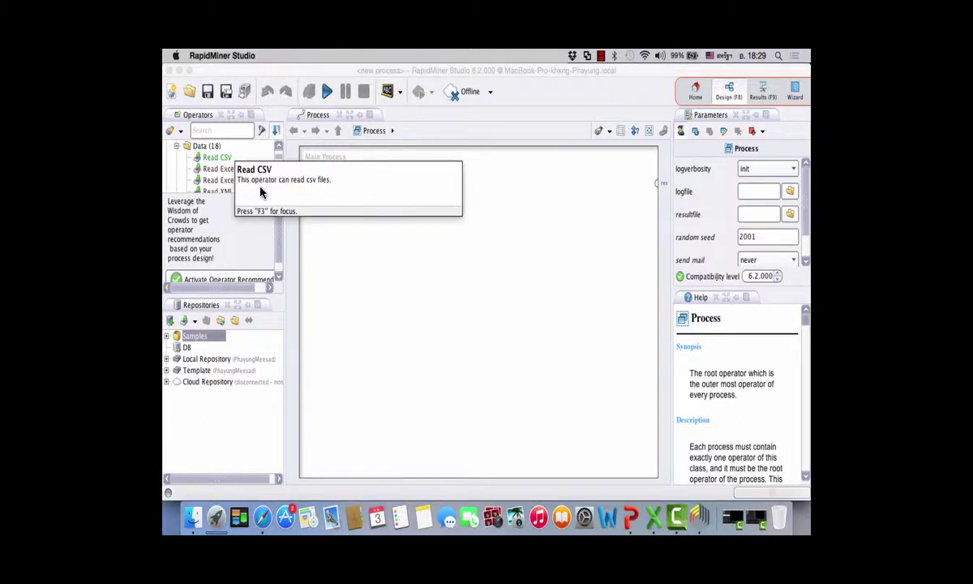
{"action": "left_click_drag", "start_coordinate": [217, 157], "coordinate": [499, 241]}
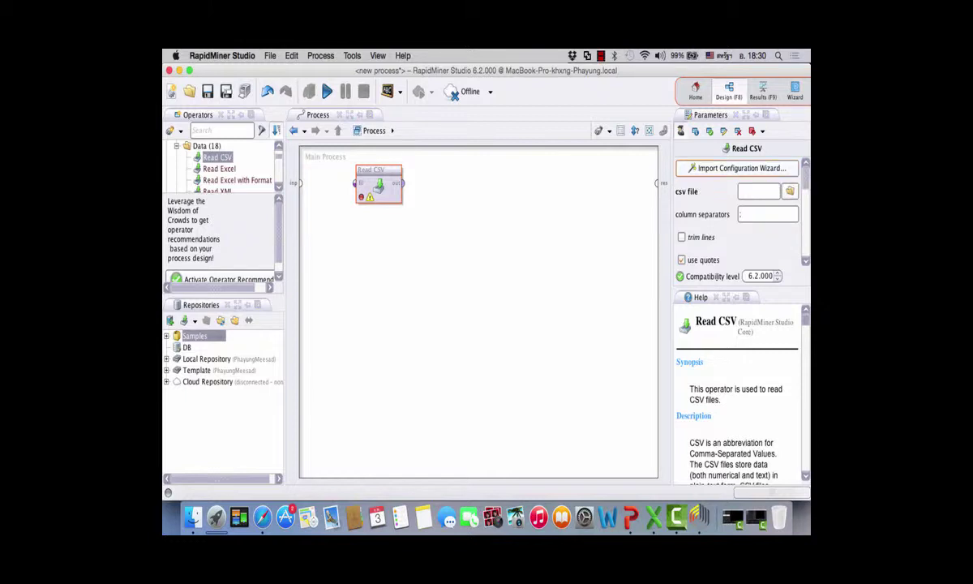
Start the Read CSV import wizard and choose CarEvaluation.csv from Dropbox/Classes/Business Data Mining 2-2014 as the file to import
{"action": "left_click", "coordinate": [739, 168]}
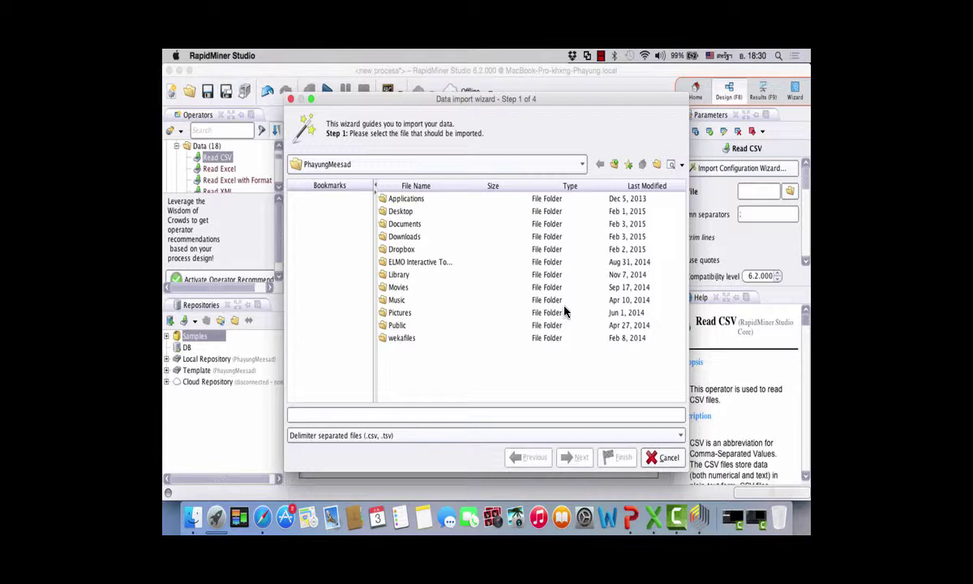
{"action": "type", "text": "dr"}
{"action": "key", "text": "Return"}
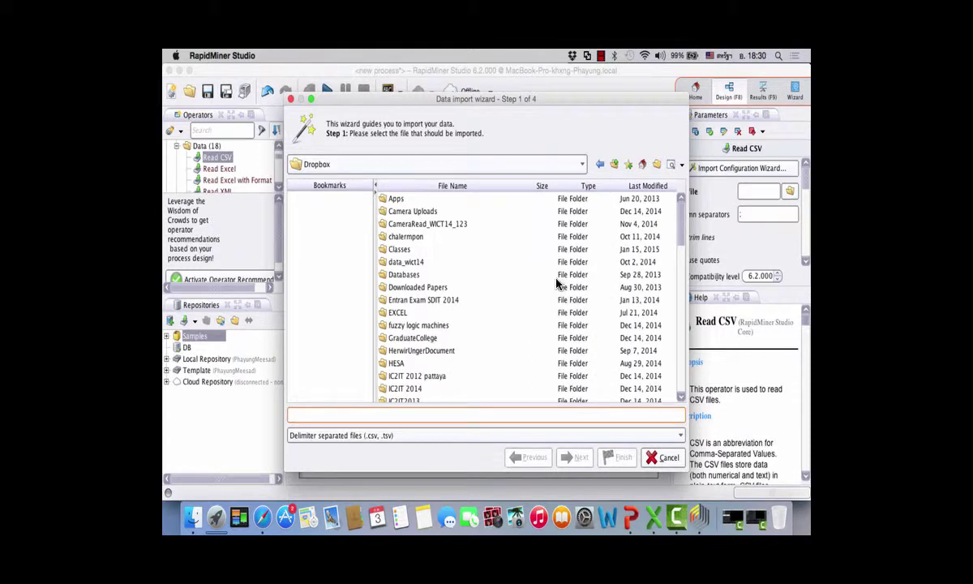
{"action": "type", "text": "cl"}
{"action": "key", "text": "Return"}
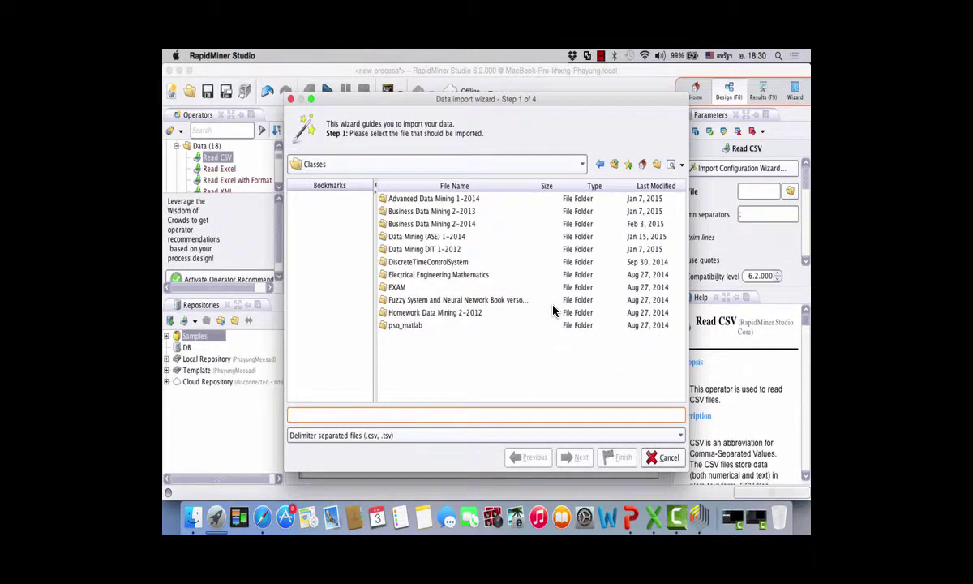
{"action": "key", "text": "b"}
{"action": "key", "text": "b"}
{"action": "key", "text": "Return"}
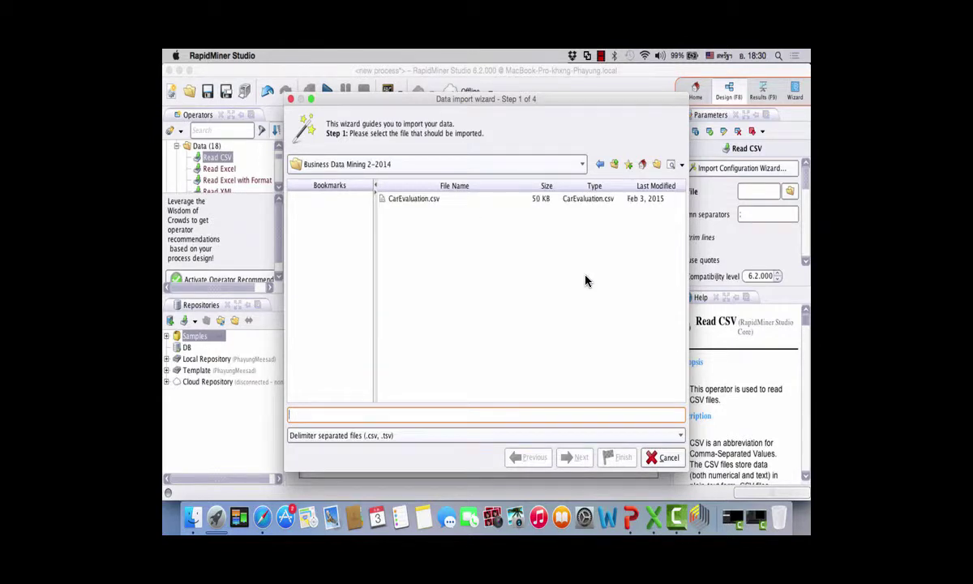
{"action": "left_click", "coordinate": [414, 198]}
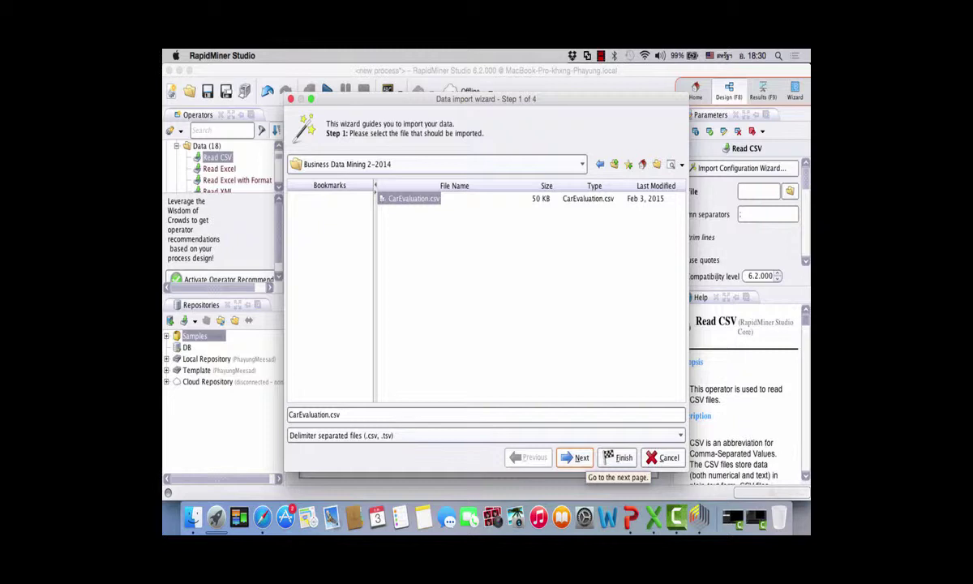
{"action": "left_click", "coordinate": [576, 458]}
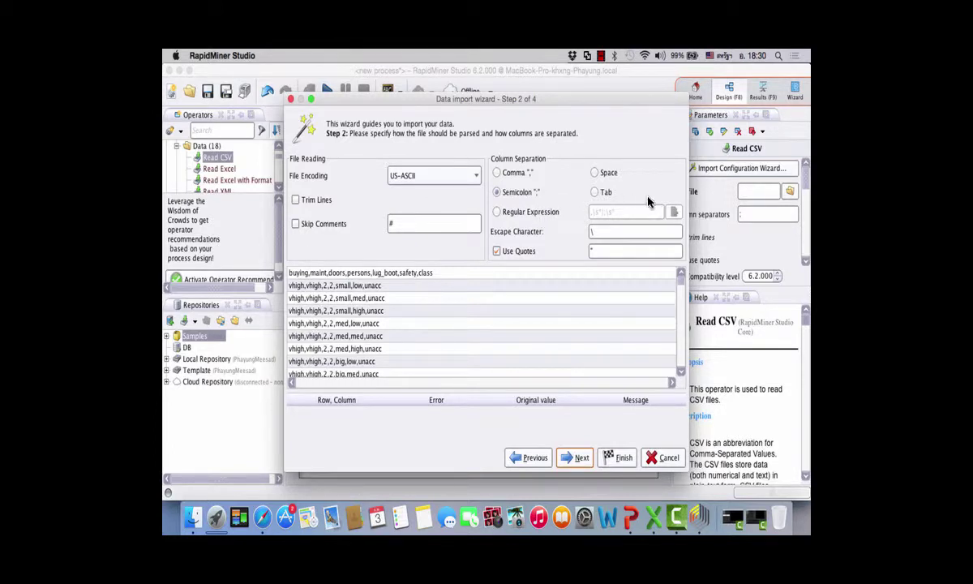
Examine the available file encodings for the CSV import and keep US-ASCII
{"action": "key", "text": "space"}
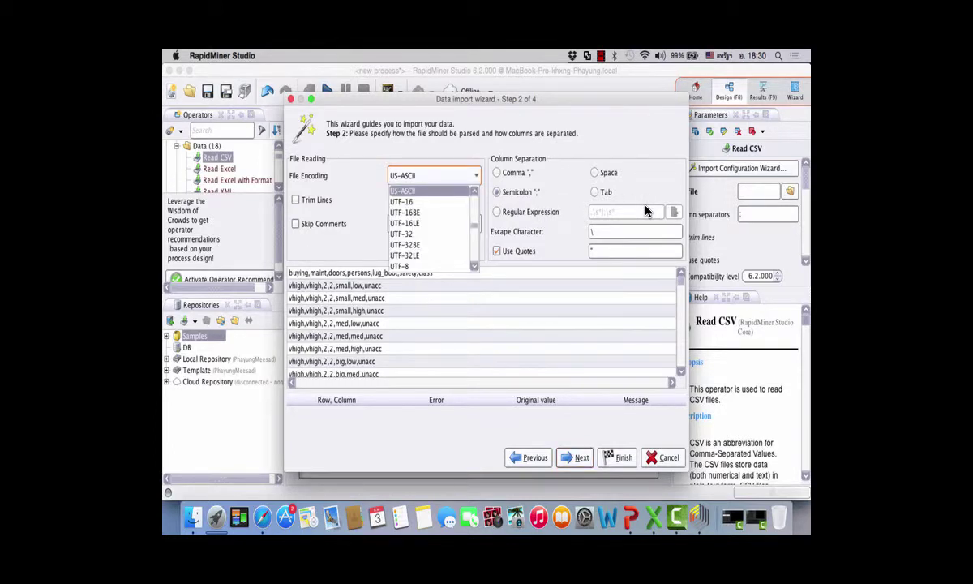
{"action": "key", "text": "Down"}
{"action": "key", "text": "Down"}
{"action": "key", "text": "Down"}
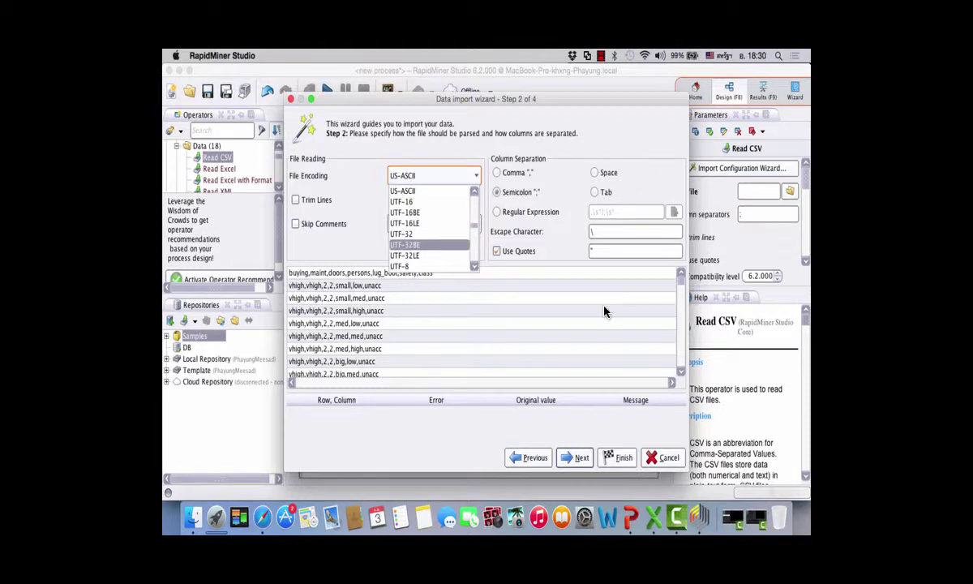
{"action": "key", "text": "Up"}
{"action": "key", "text": "Up"}
{"action": "key", "text": "Down"}
{"action": "key", "text": "Down"}
{"action": "key", "text": "Down"}
{"action": "key", "text": "Down"}
{"action": "key", "text": "Down"}
{"action": "key", "text": "Up"}
{"action": "key", "text": "Up"}
{"action": "key", "text": "Up"}
{"action": "key", "text": "Up"}
{"action": "key", "text": "Up"}
{"action": "key", "text": "Up"}
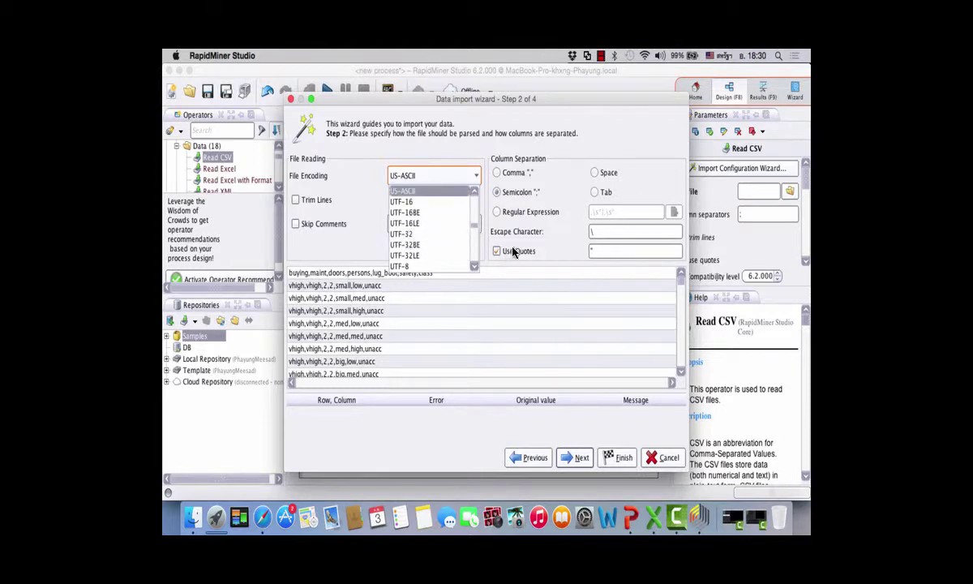
{"action": "key", "text": "Return"}
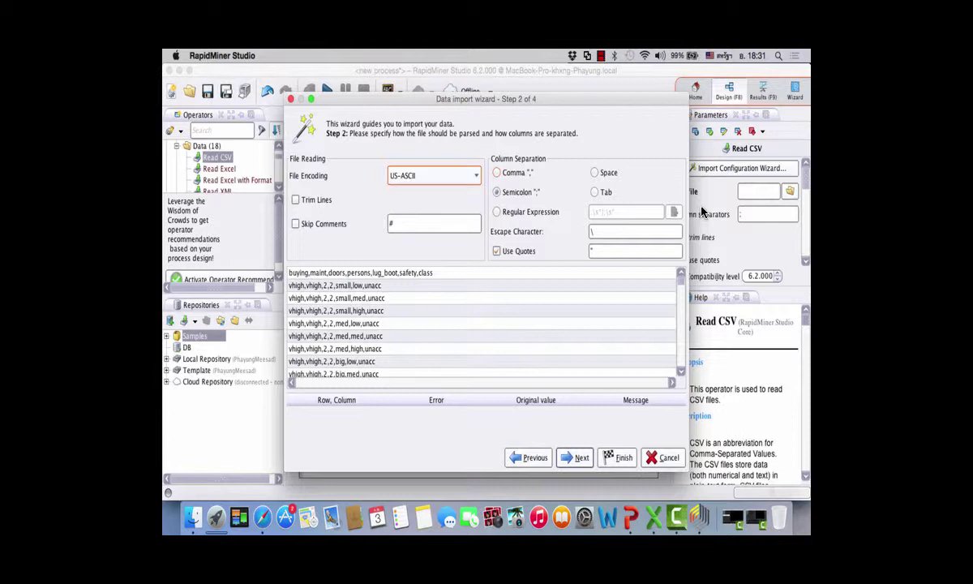
Set the column separation to comma and continue past the annotations to the attribute type and role settings
{"action": "key", "text": "Tab"}
{"action": "key", "text": "Tab"}
{"action": "key", "text": "Tab"}
{"action": "key", "text": "Tab"}
{"action": "key", "text": "space"}
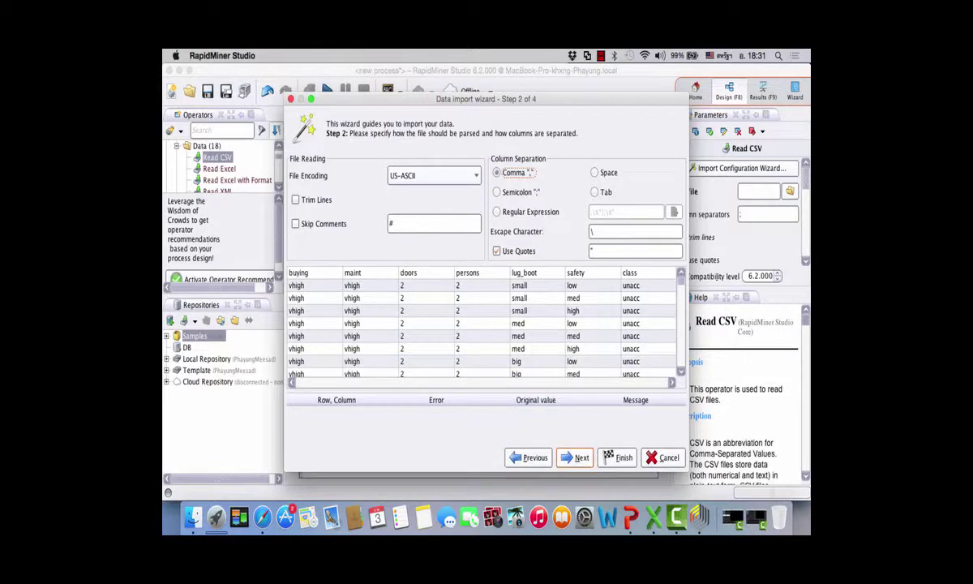
{"action": "left_click", "coordinate": [577, 458]}
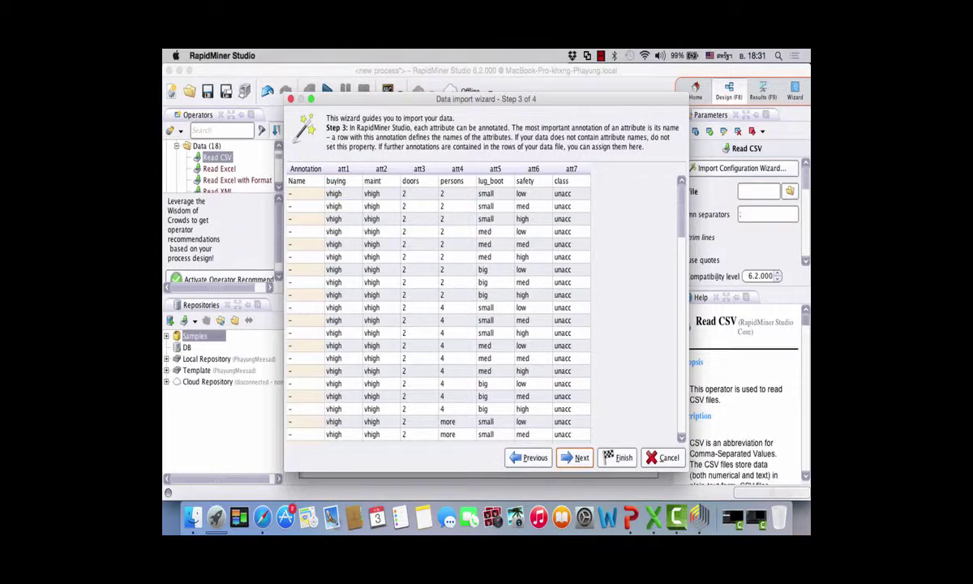
{"action": "left_click", "coordinate": [575, 458]}
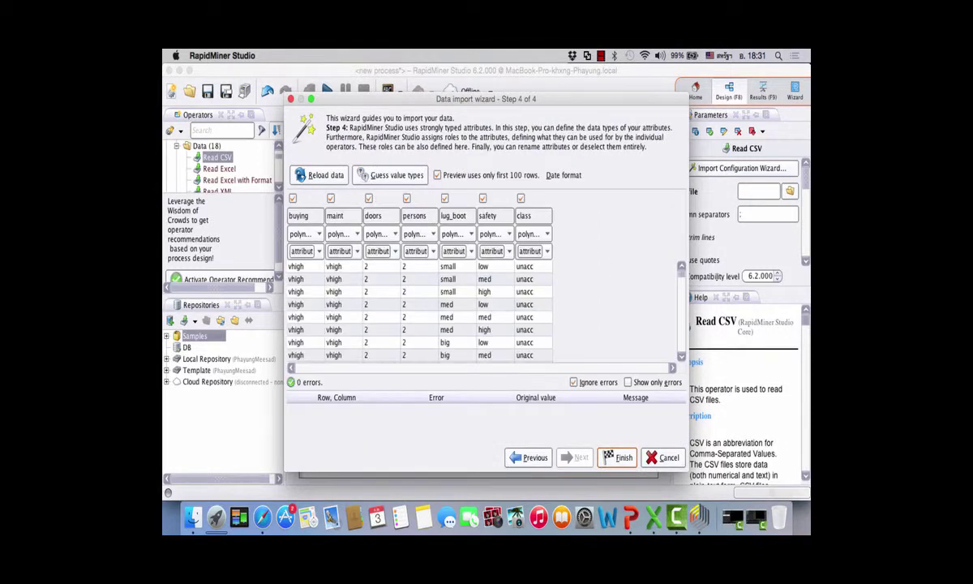
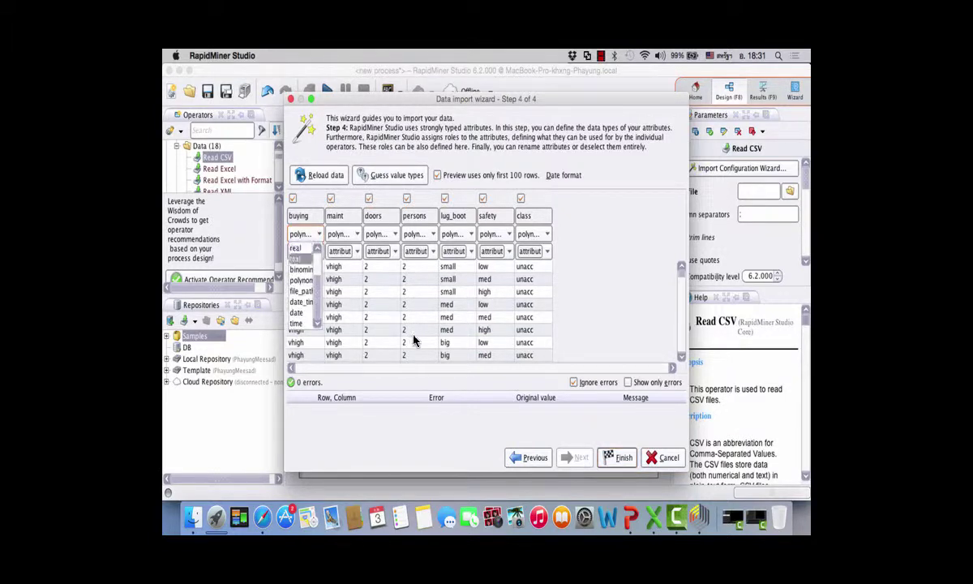
Examine the value types available for the buying attribute without changing its type
{"action": "key", "text": "Up"}
{"action": "key", "text": "Up"}
{"action": "scroll", "coordinate": [416, 357], "scroll_direction": "up", "scroll_amount": 1}
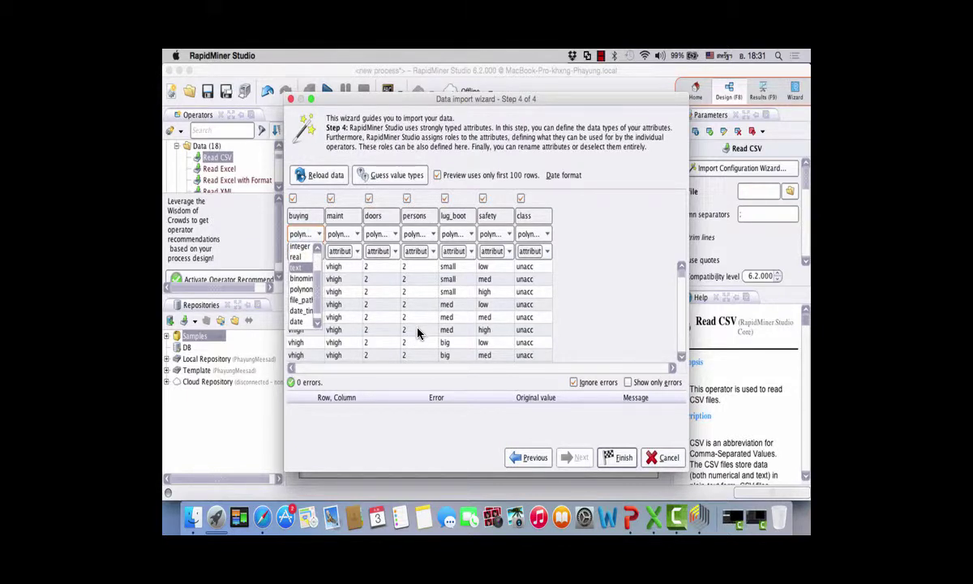
{"action": "key", "text": "Down"}
{"action": "key", "text": "Down"}
{"action": "key", "text": "Down"}
{"action": "key", "text": "Down"}
{"action": "key", "text": "Down"}
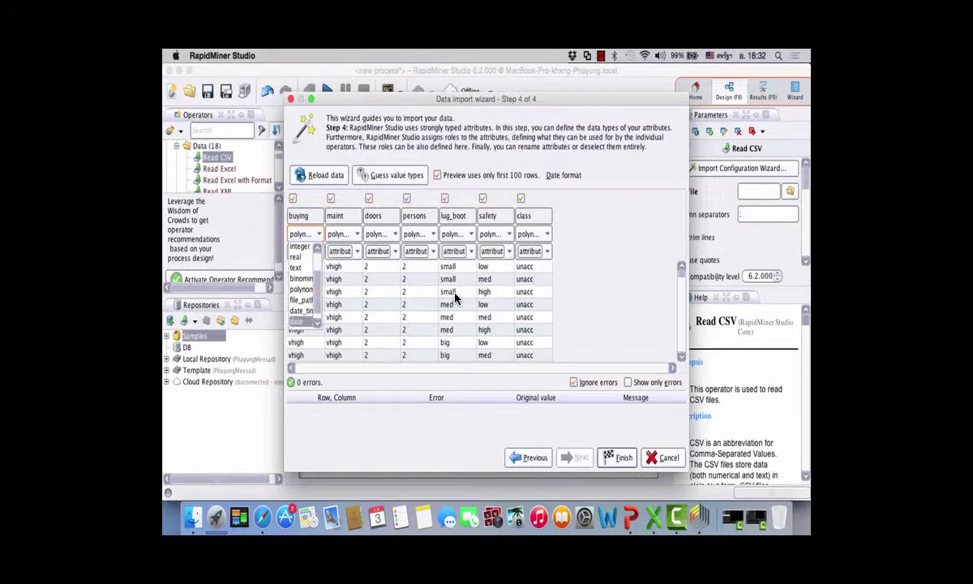
{"action": "key", "text": "Escape"}
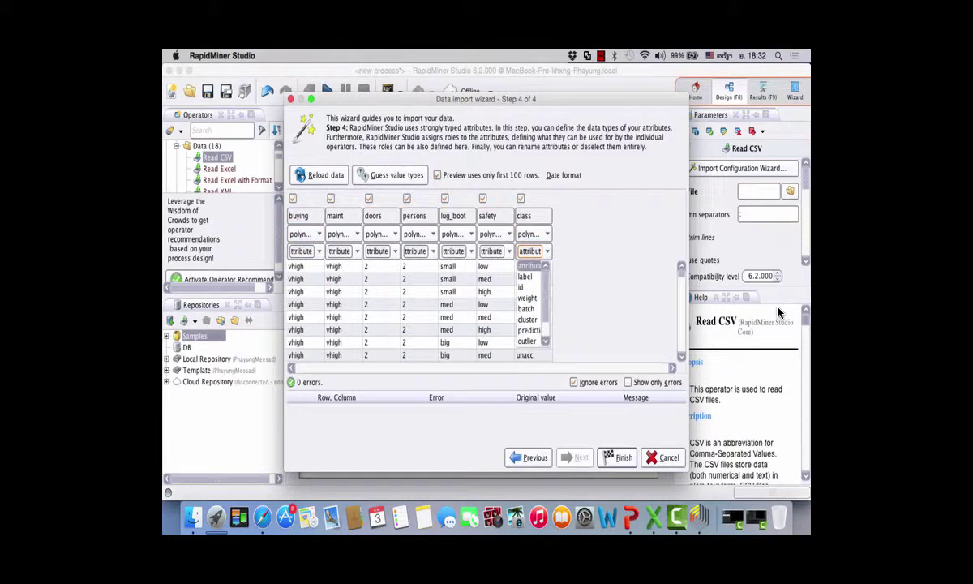
Set the role of the class attribute to label
{"action": "key", "text": "Down"}
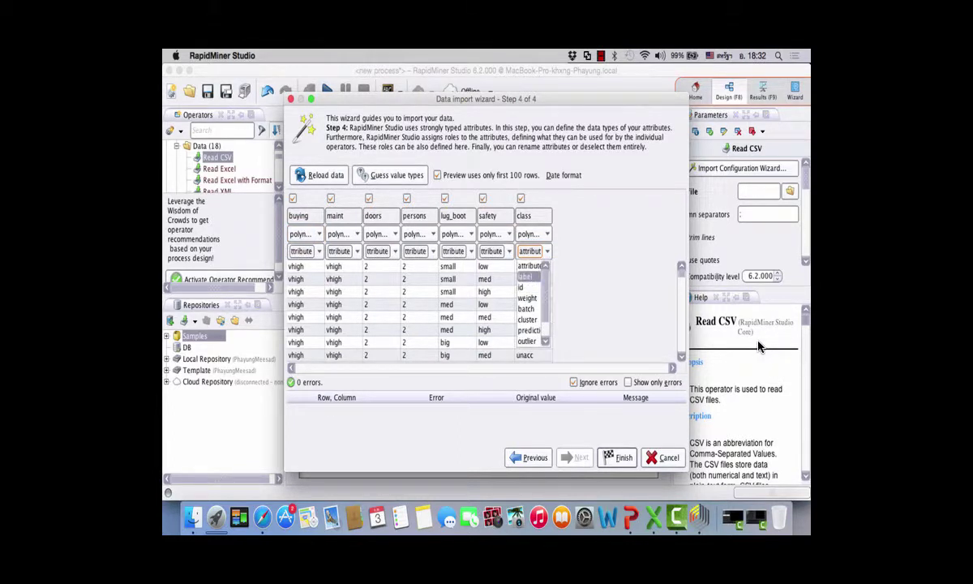
{"action": "key", "text": "Return"}
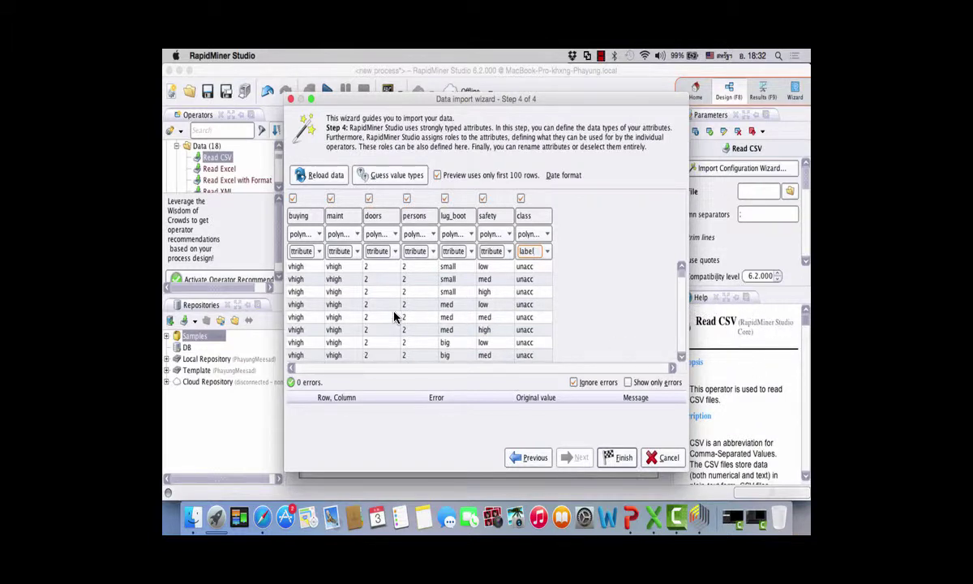
Examine the roles available for the buying attribute and keep its role as attribute
{"action": "key", "text": "Tab"}
{"action": "key", "text": "space"}
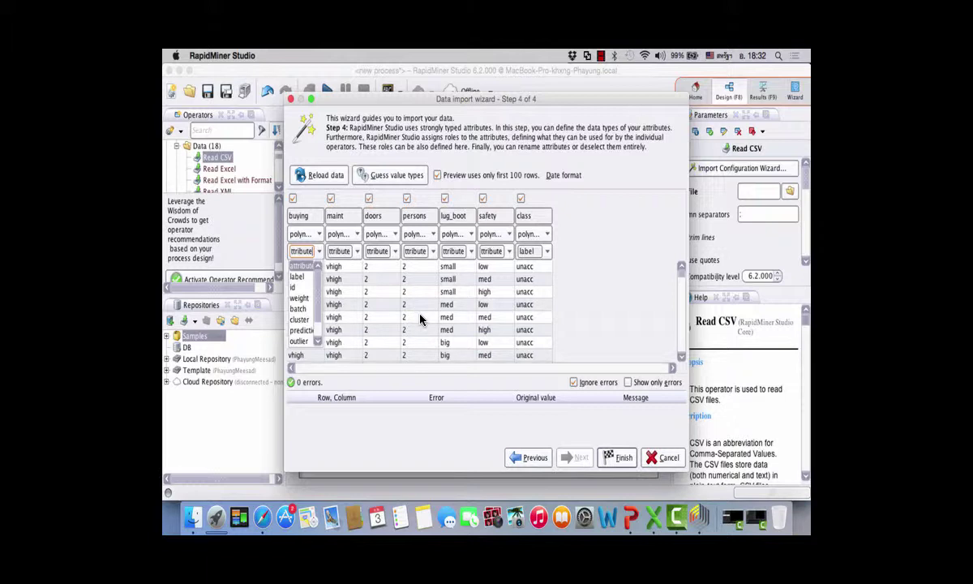
{"action": "key", "text": "Down"}
{"action": "key", "text": "Down"}
{"action": "key", "text": "Down"}
{"action": "key", "text": "Down"}
{"action": "key", "text": "Down"}
{"action": "key", "text": "Down"}
{"action": "key", "text": "Down"}
{"action": "key", "text": "Down"}
{"action": "key", "text": "Down"}
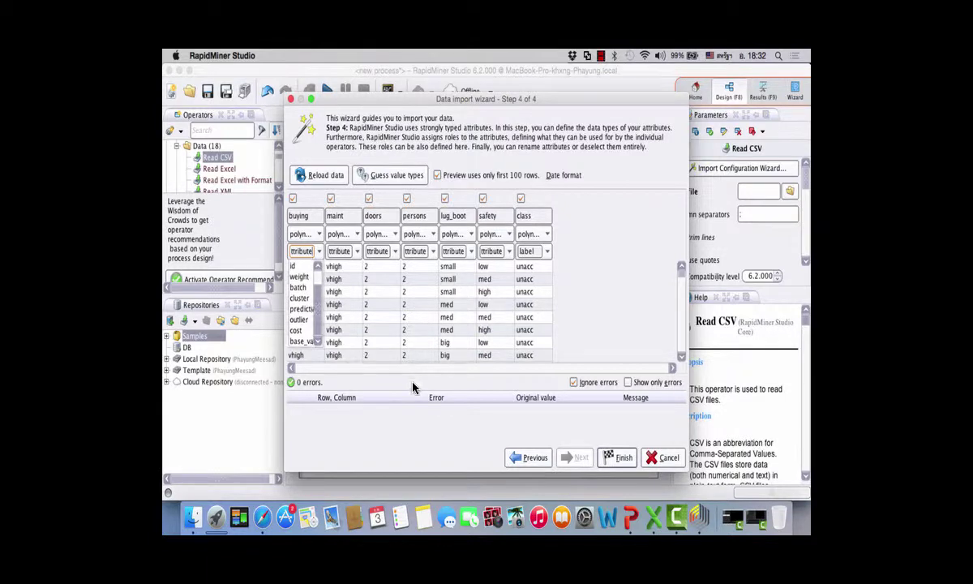
{"action": "left_click_drag", "start_coordinate": [412, 382], "coordinate": [421, 405]}
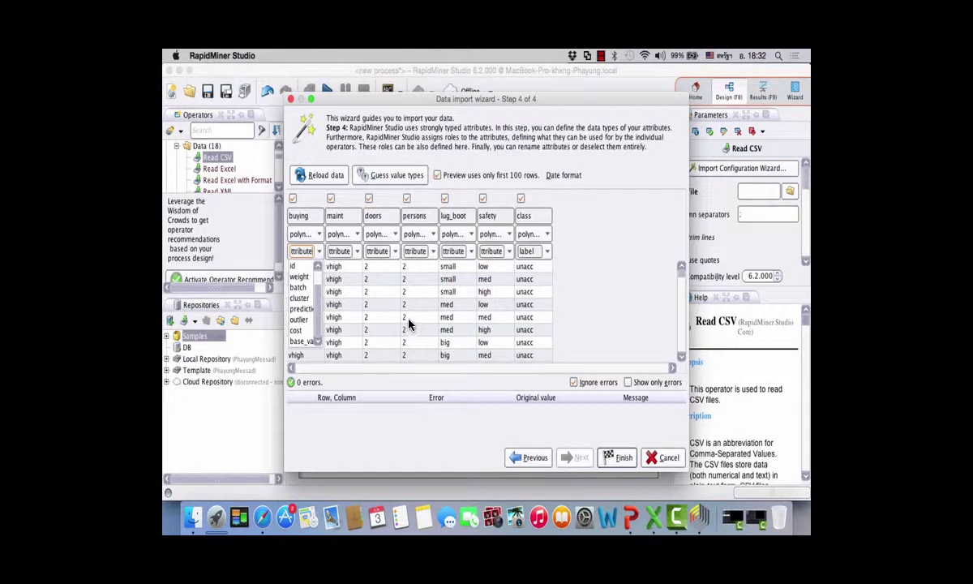
{"action": "key", "text": "Up"}
{"action": "key", "text": "Up"}
{"action": "key", "text": "Up"}
{"action": "key", "text": "Up"}
{"action": "key", "text": "Up"}
{"action": "key", "text": "Up"}
{"action": "key", "text": "Up"}
{"action": "key", "text": "Up"}
{"action": "key", "text": "Up"}
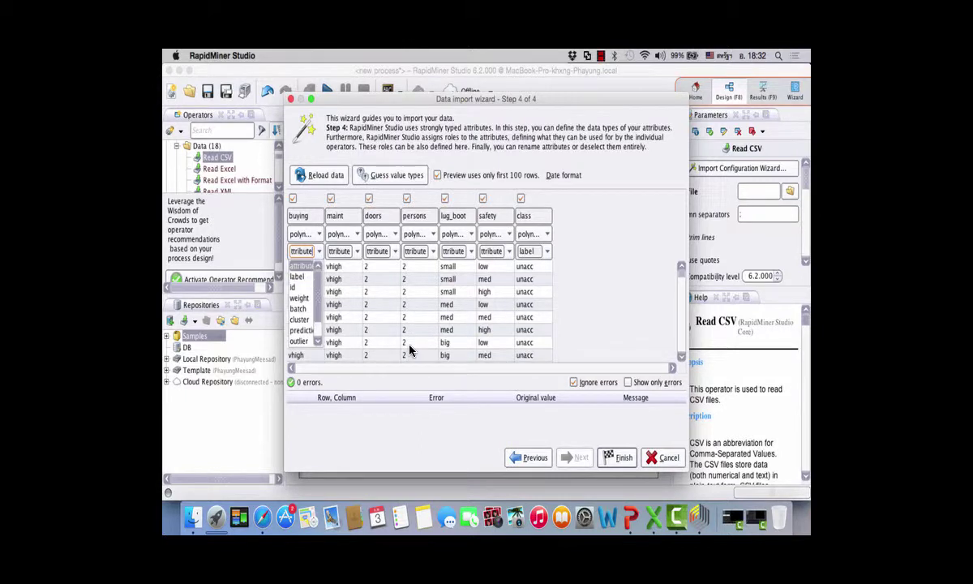
{"action": "left_click_drag", "start_coordinate": [410, 350], "coordinate": [412, 377]}
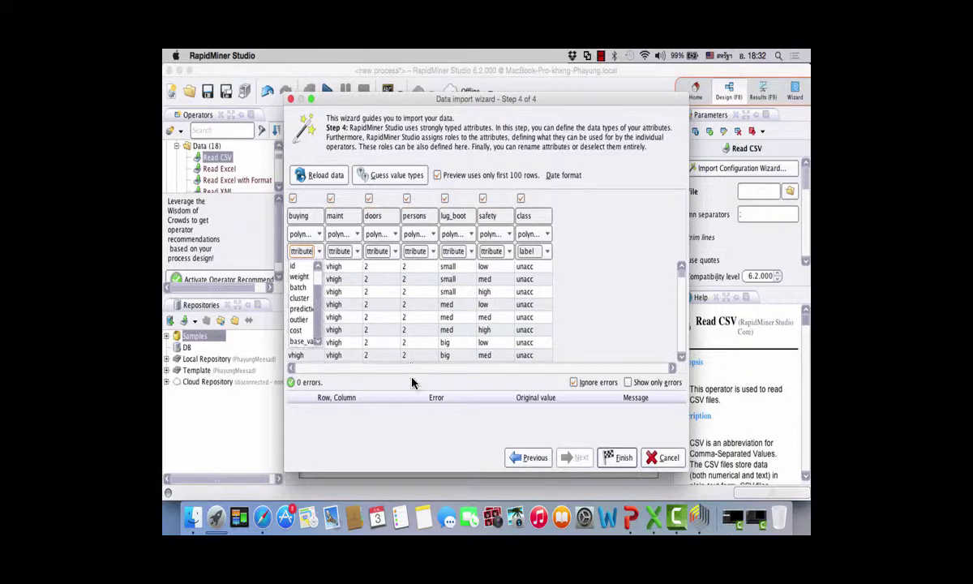
{"action": "key", "text": "Escape"}
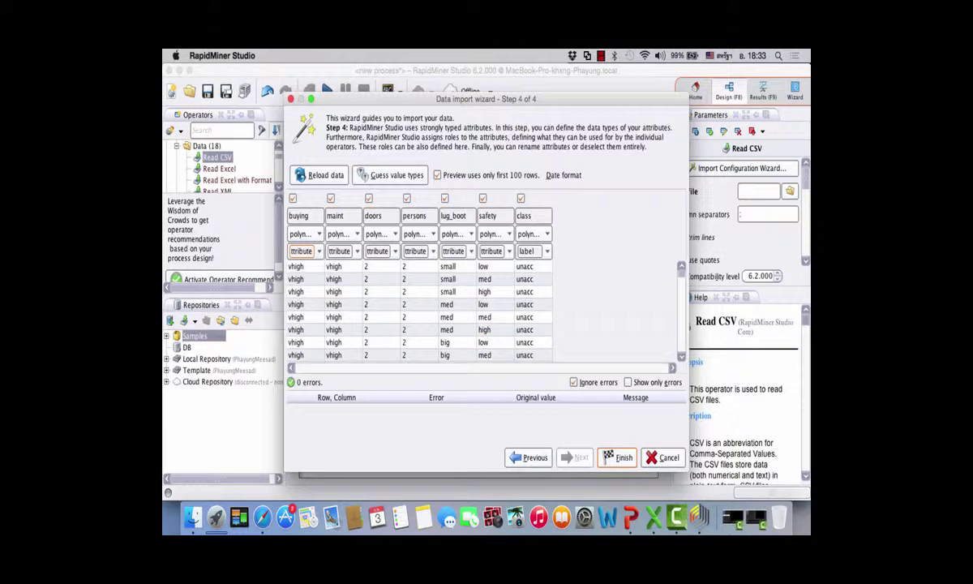
Finish the CSV import configuration and connect the Read CSV output to the process result port
{"action": "left_click", "coordinate": [617, 457]}
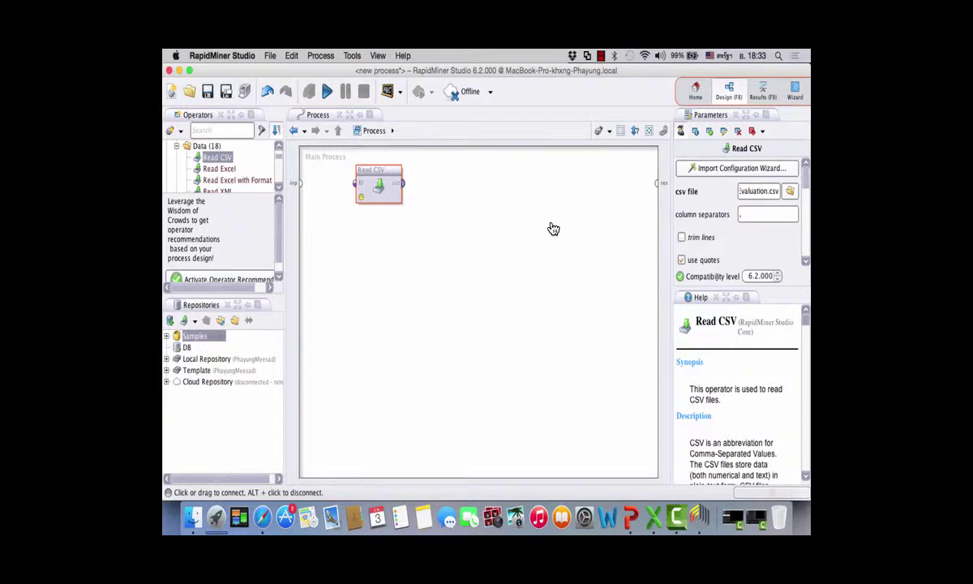
{"action": "mouse_move", "coordinate": [403, 183]}
{"action": "left_mouse_down"}
{"action": "mouse_move", "coordinate": [545, 184]}
{"action": "mouse_move", "coordinate": [593, 204]}
{"action": "mouse_move", "coordinate": [656, 183]}
{"action": "left_mouse_up"}
{"action": "key", "text": "Escape"}
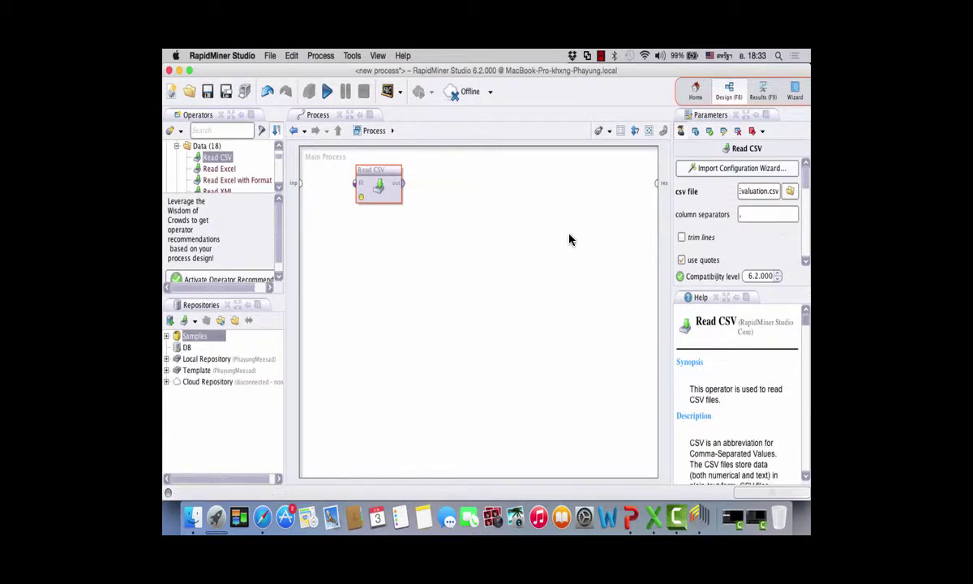
{"action": "left_click", "coordinate": [402, 183]}
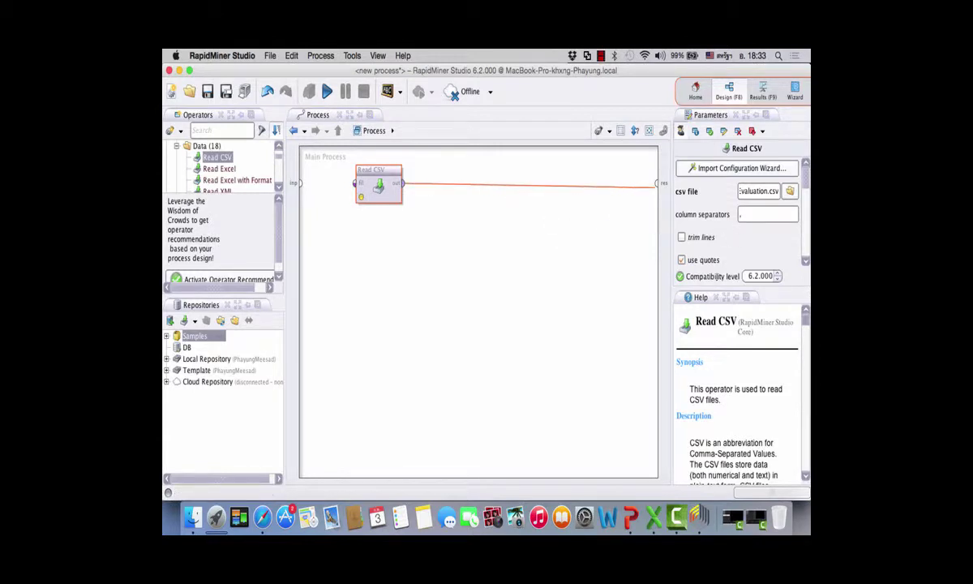
{"action": "left_click", "coordinate": [657, 183]}
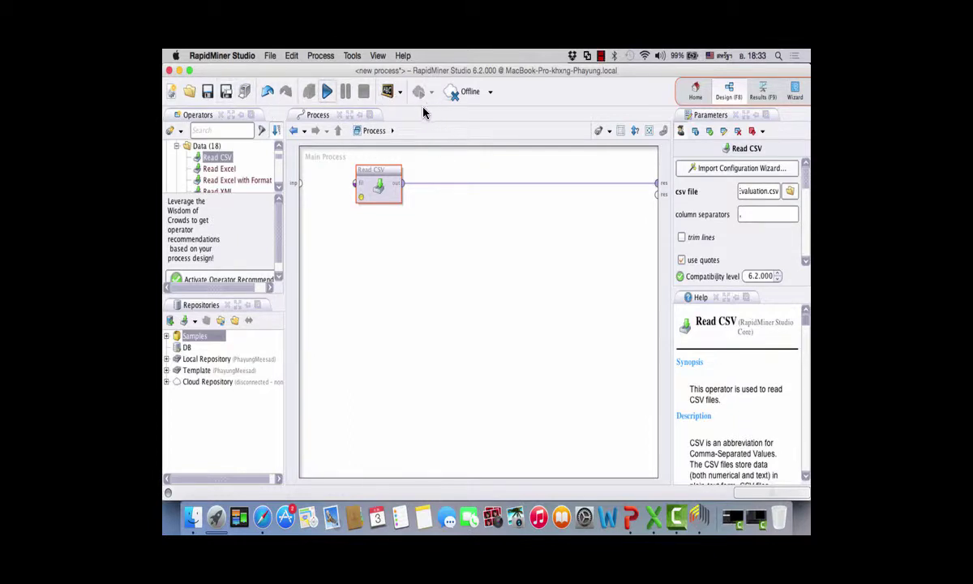
Run the process and look through the resulting examples and the available example filters, keeping the filter at all
{"action": "key", "text": "F11"}
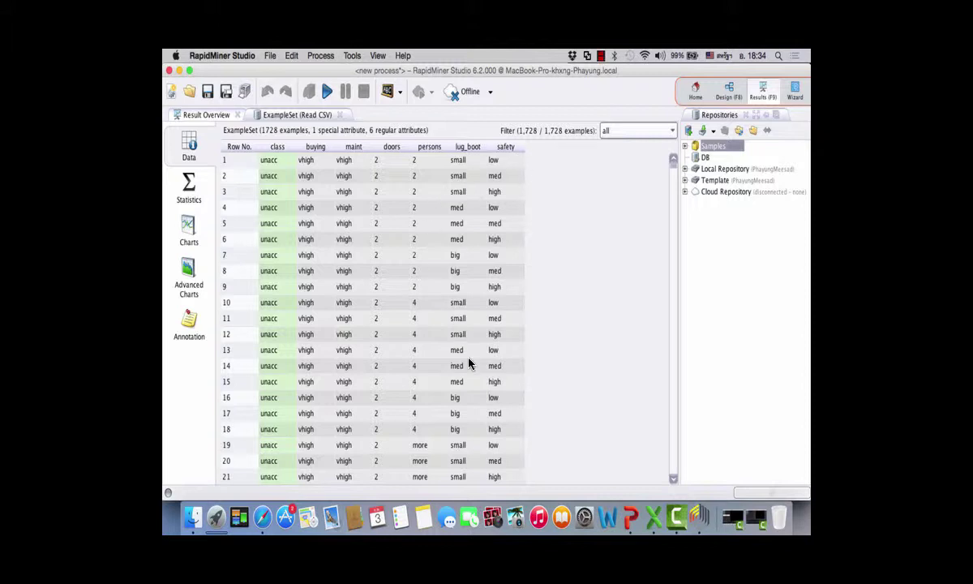
{"action": "scroll", "coordinate": [469, 364], "scroll_direction": "down", "scroll_amount": 5}
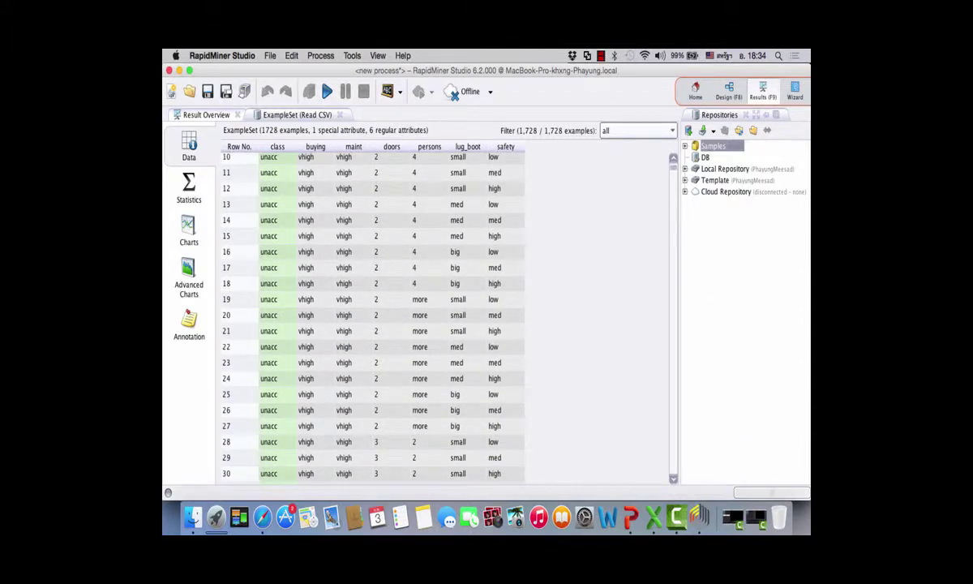
{"action": "left_click", "coordinate": [638, 131]}
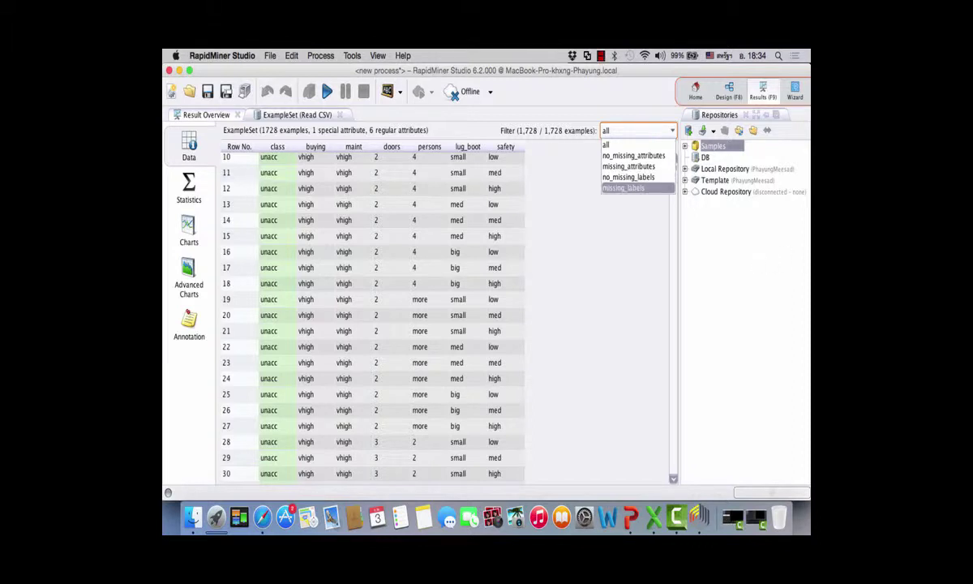
{"action": "left_click", "coordinate": [755, 256]}
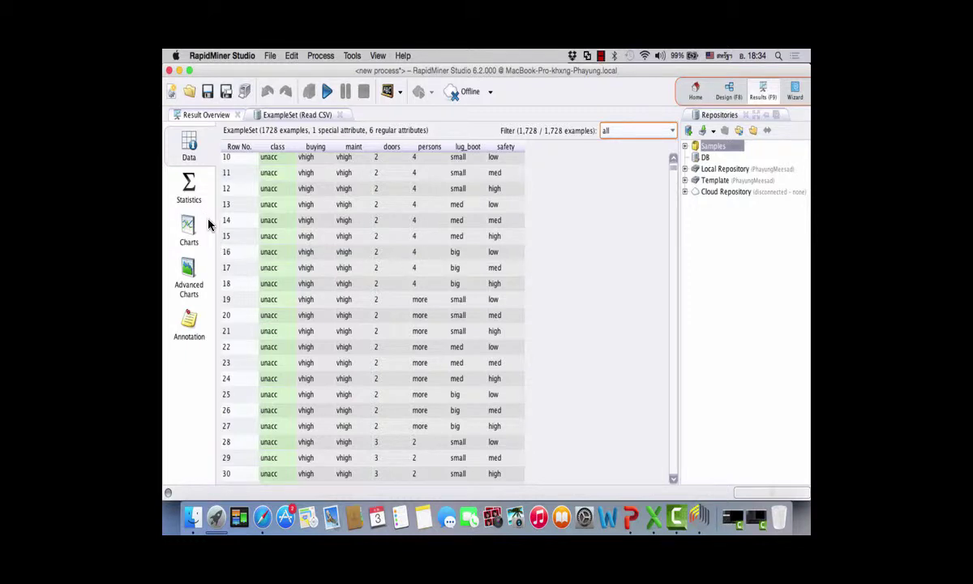
Examine the statistics of all attributes, including their types, missing values and value distributions
{"action": "left_click", "coordinate": [189, 190]}
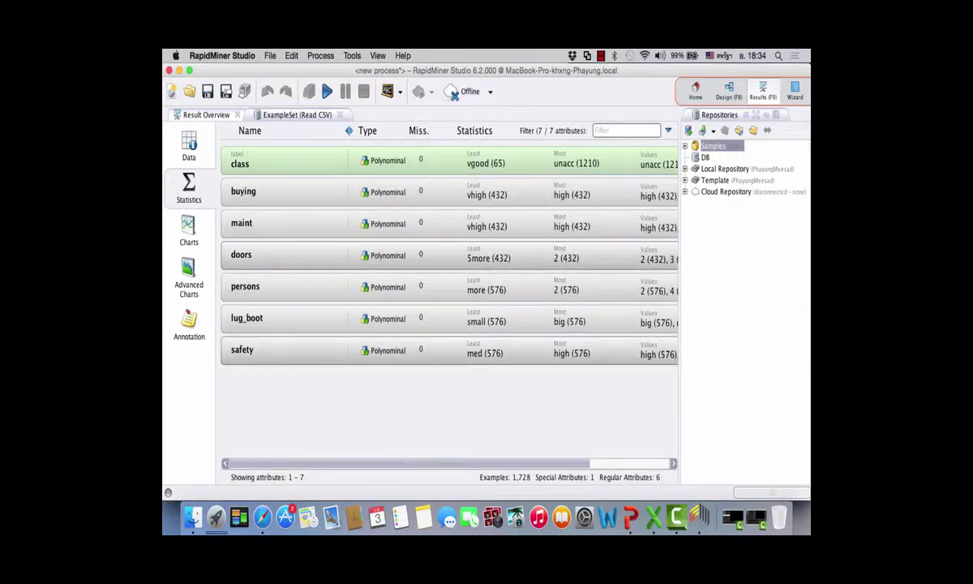
{"action": "scroll", "coordinate": [448, 251], "scroll_direction": "right", "scroll_amount": 5}
{"action": "scroll", "coordinate": [448, 251], "scroll_direction": "left", "scroll_amount": 5}
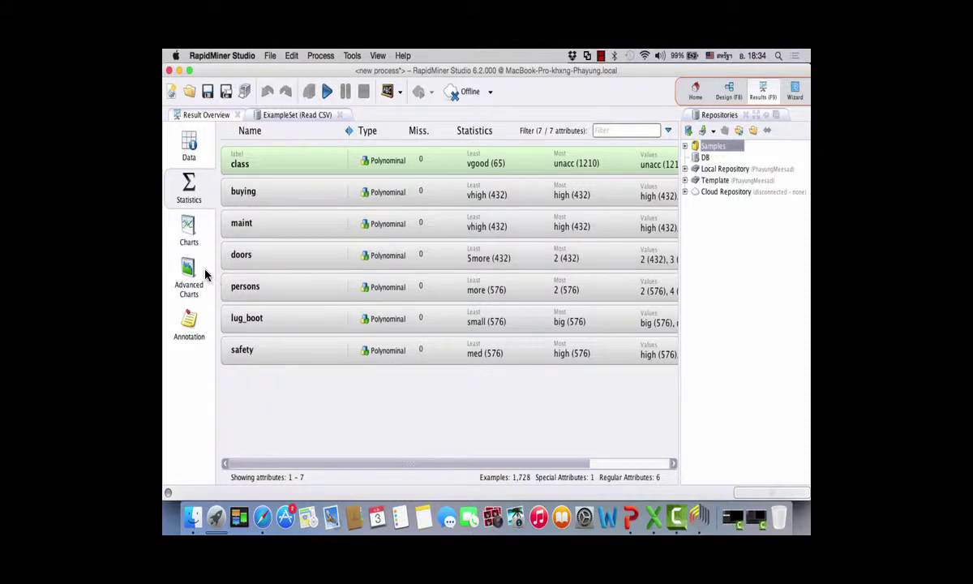
View the example set as a Scatter Matrix by class and as a Parallel chart
{"action": "left_click", "coordinate": [189, 230]}
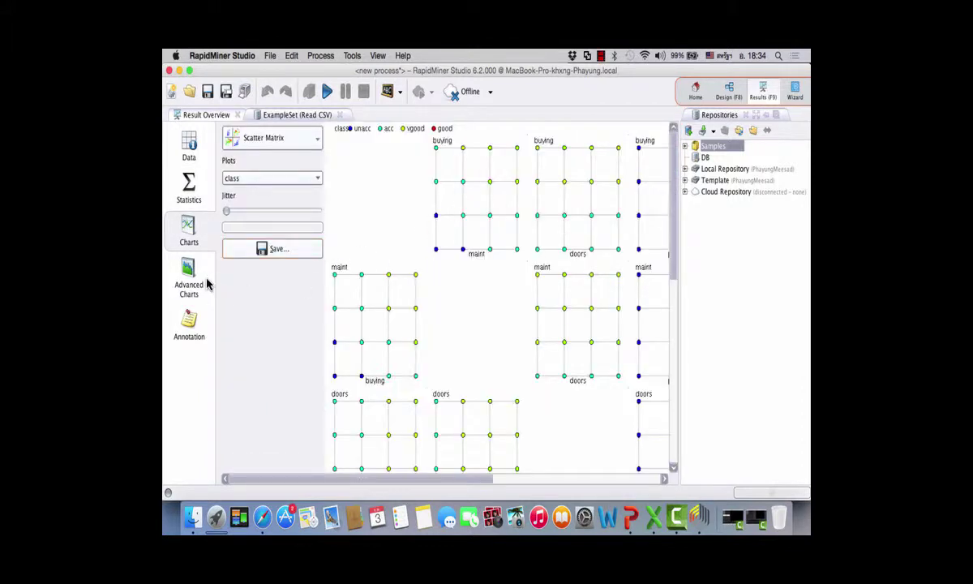
{"action": "left_click", "coordinate": [317, 139]}
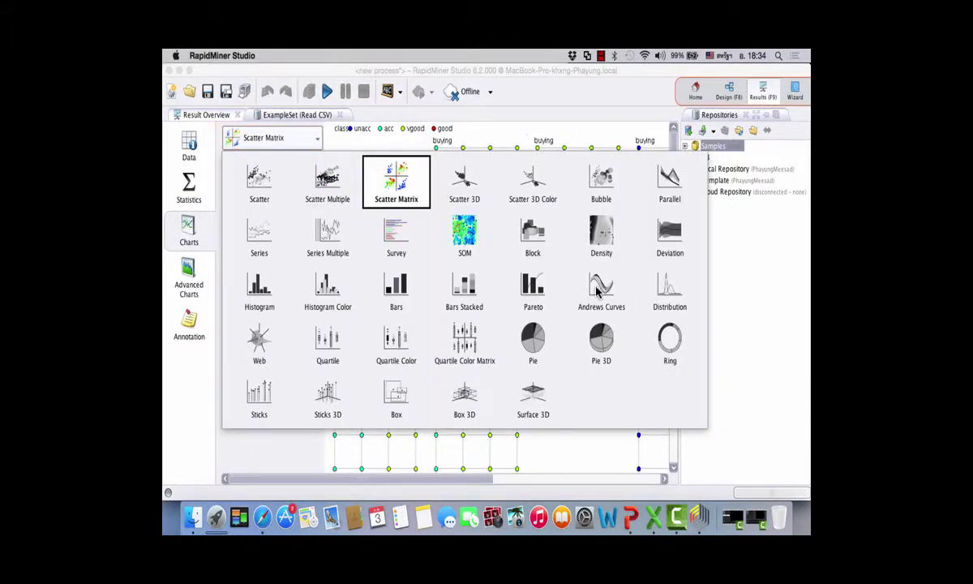
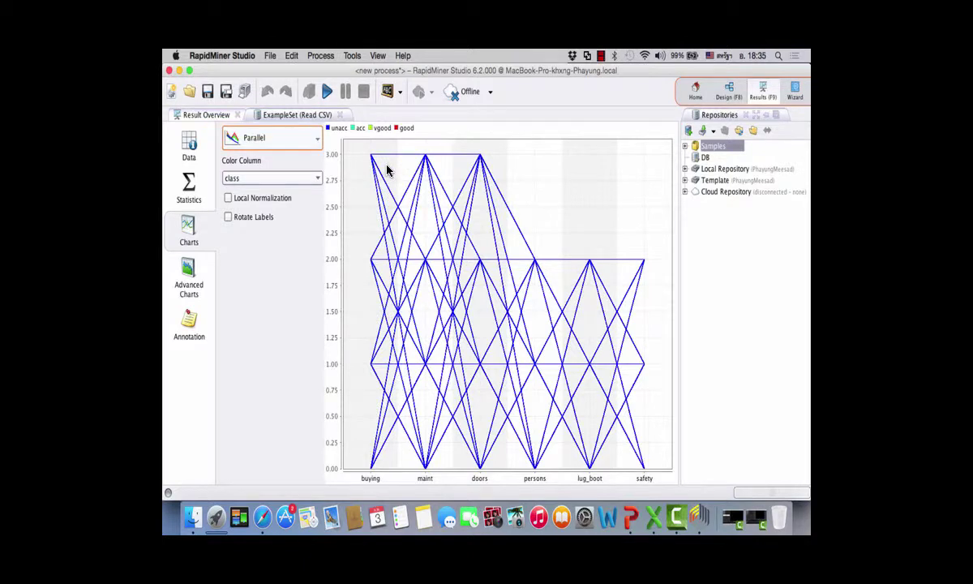
Plot the data as a Quartile chart and go through the dimensions from buying to class
{"action": "key", "text": "space"}
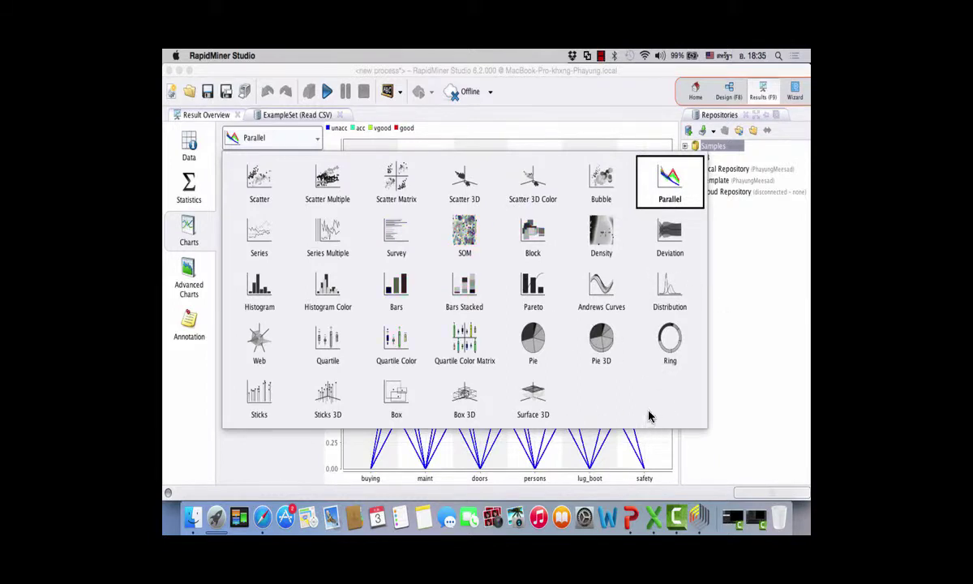
{"action": "left_click", "coordinate": [438, 433]}
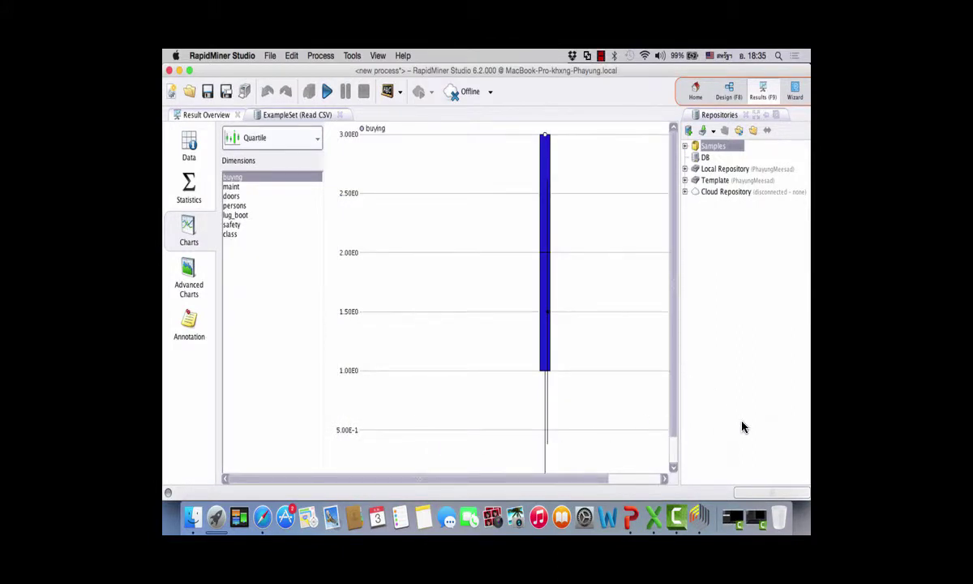
{"action": "scroll", "coordinate": [761, 502], "scroll_direction": "down", "scroll_amount": 3}
{"action": "key", "text": "Down"}
{"action": "key", "text": "Down"}
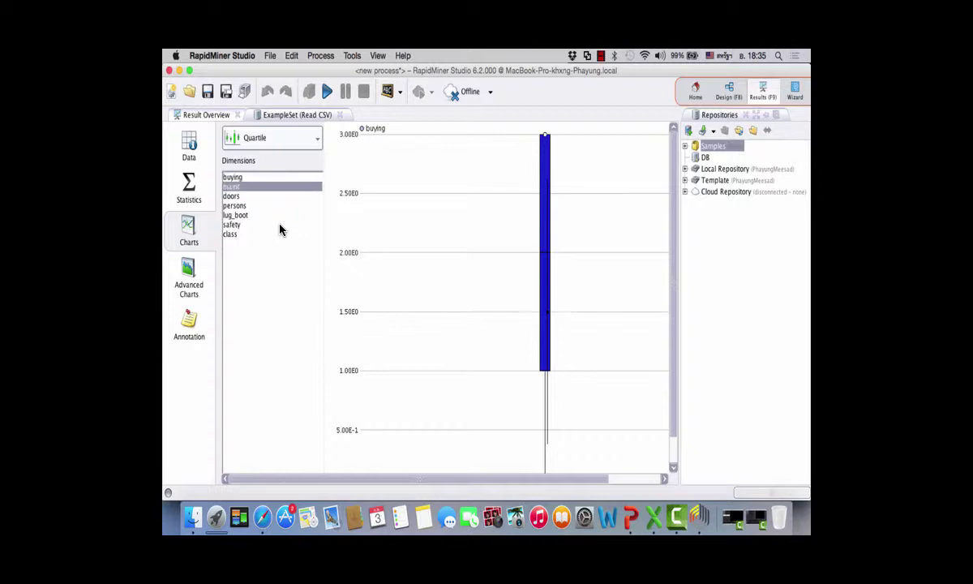
{"action": "key", "text": "Down"}
{"action": "key", "text": "Down"}
{"action": "key", "text": "Down"}
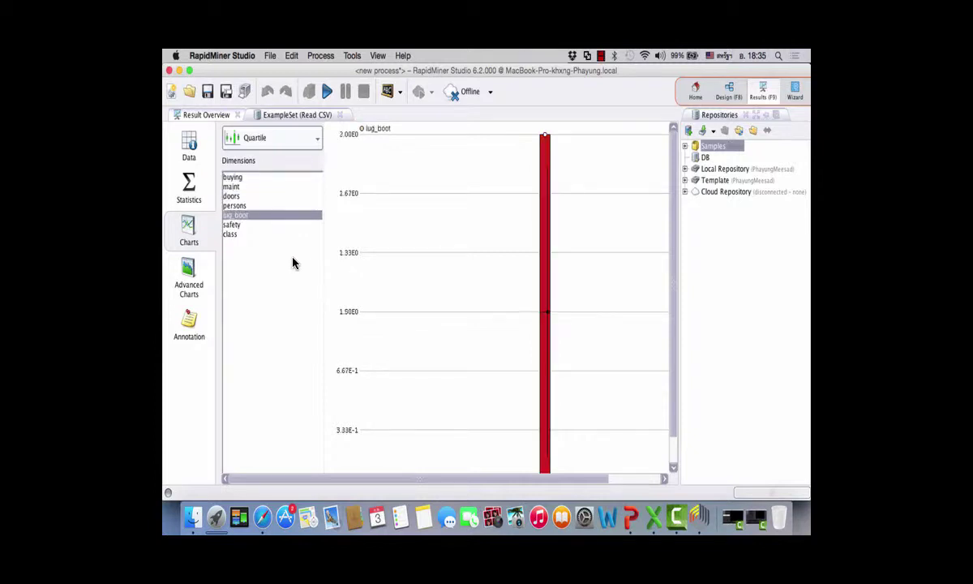
{"action": "key", "text": "Down"}
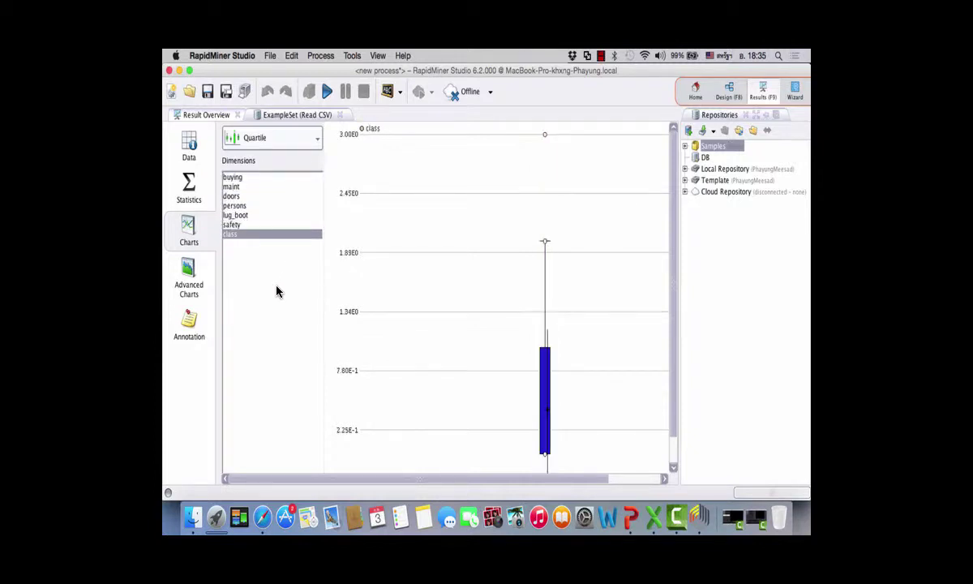
Examine Histogram charts of class and the attributes from buying to safety, and return to the process design
{"action": "left_click", "coordinate": [304, 143]}
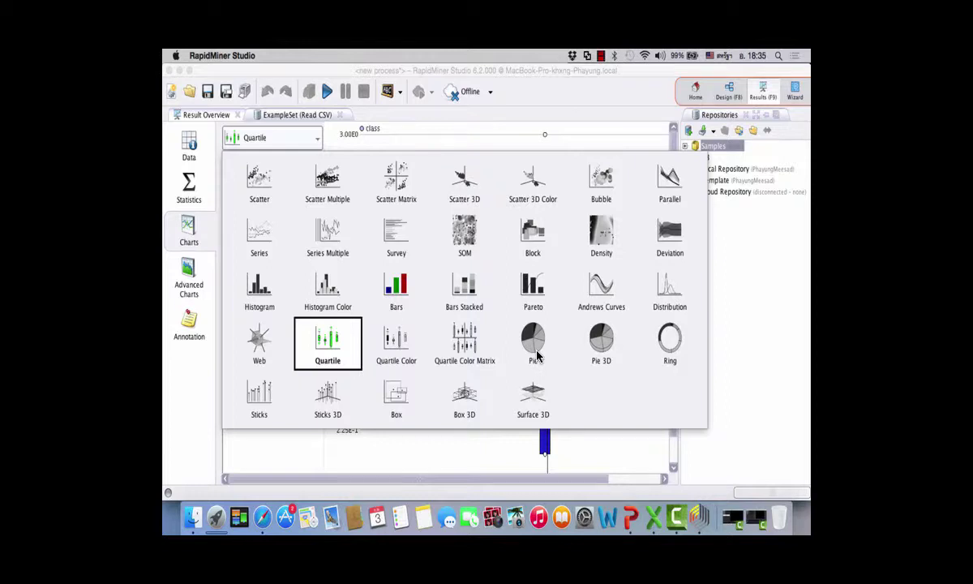
{"action": "left_click", "coordinate": [321, 334]}
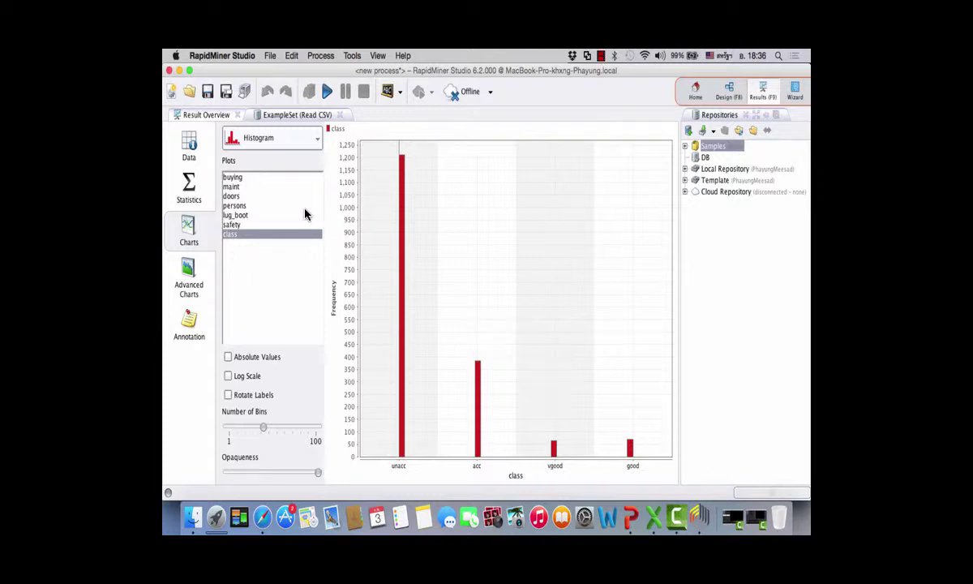
{"action": "left_click", "coordinate": [288, 176]}
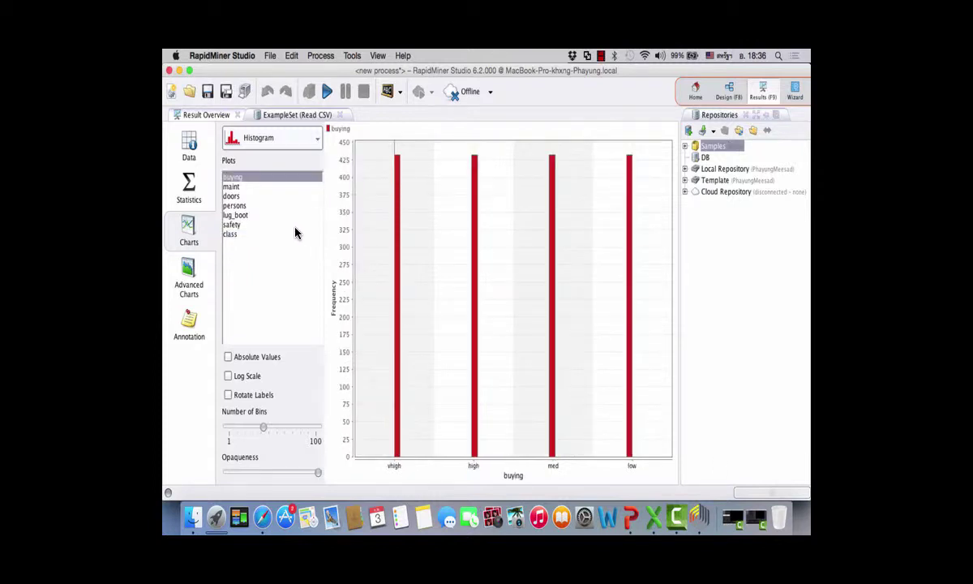
{"action": "key", "text": "Down"}
{"action": "key", "text": "Down"}
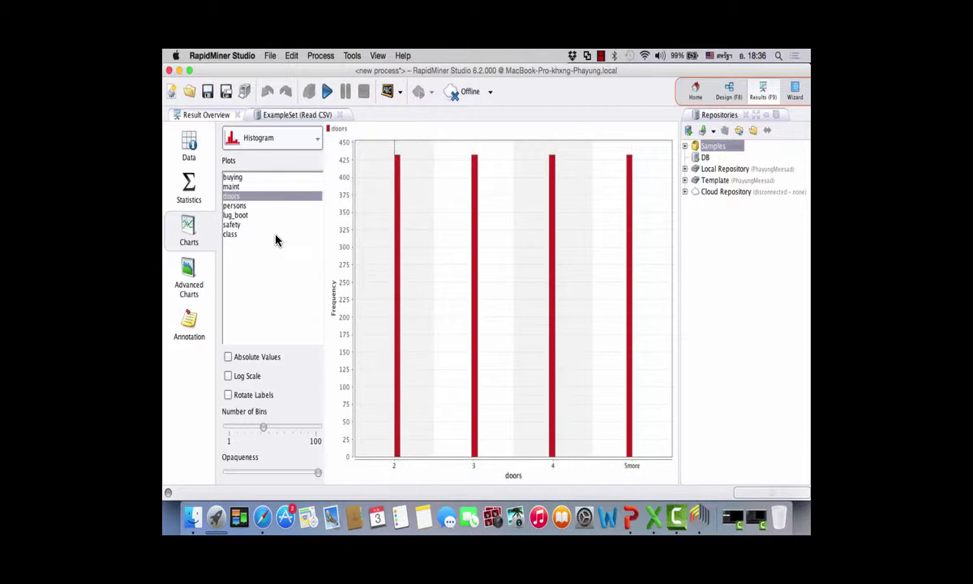
{"action": "key", "text": "Down"}
{"action": "key", "text": "Down"}
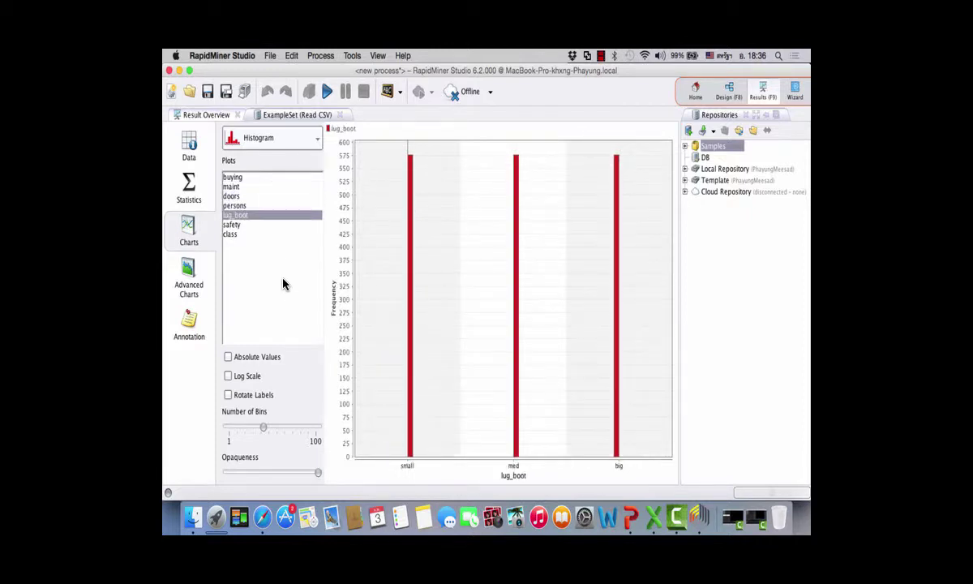
{"action": "key", "text": "Down"}
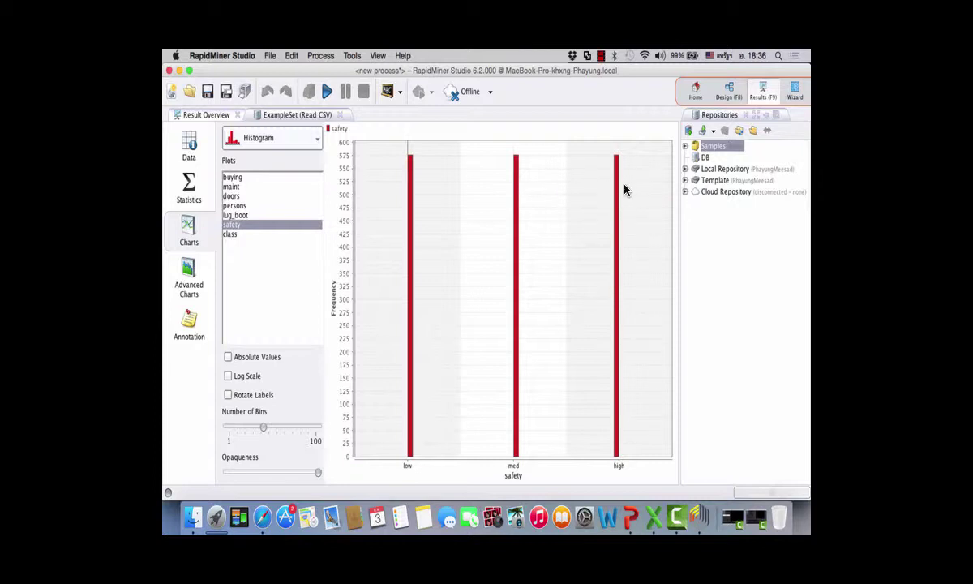
{"action": "key", "text": "Up"}
{"action": "key", "text": "Up"}
{"action": "key", "text": "Up"}
{"action": "key", "text": "Up"}
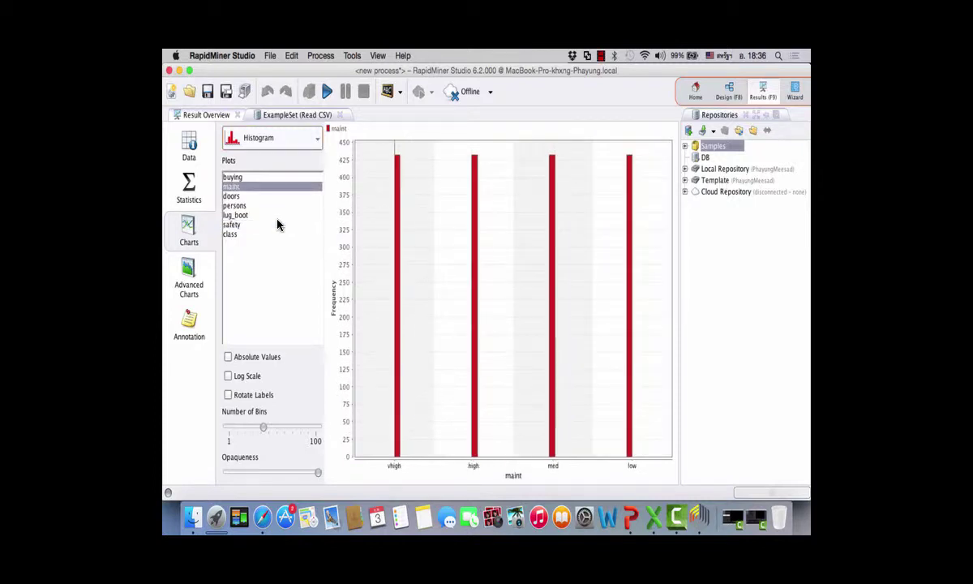
{"action": "key", "text": "Up"}
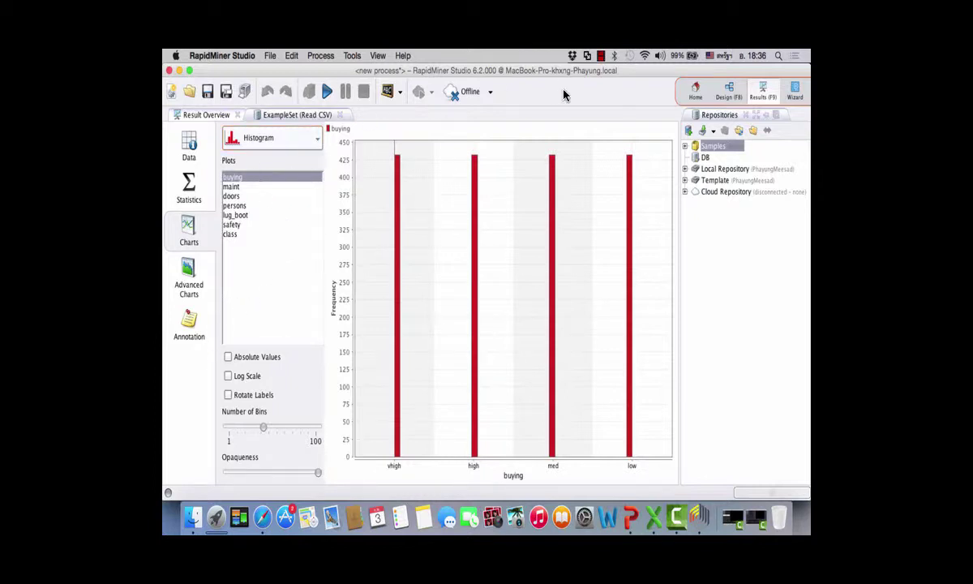
{"action": "left_click", "coordinate": [728, 91]}
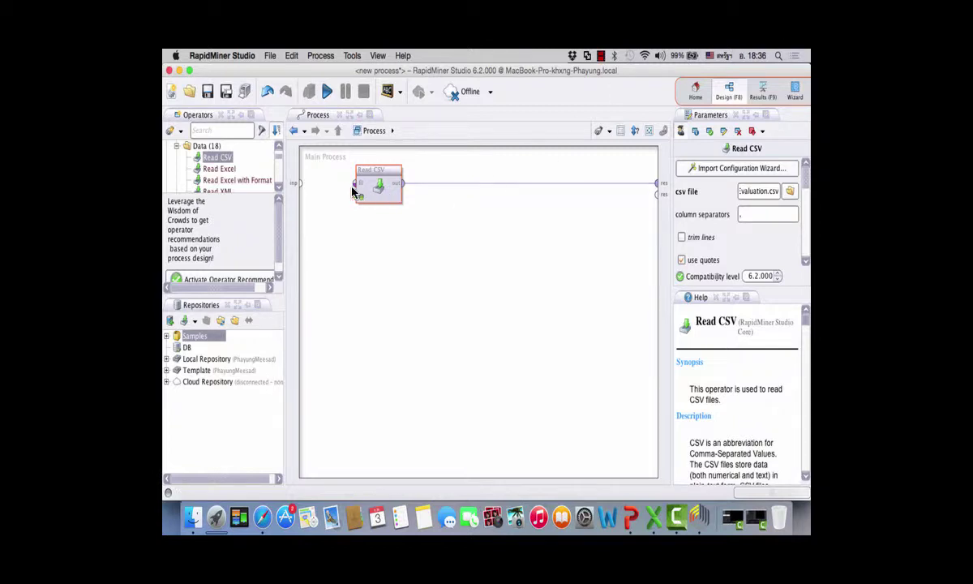
Add a Decision Tree operator from Modeling, Classification and Regression, Tree Induction to the process after Read CSV
{"action": "left_click", "coordinate": [166, 180]}
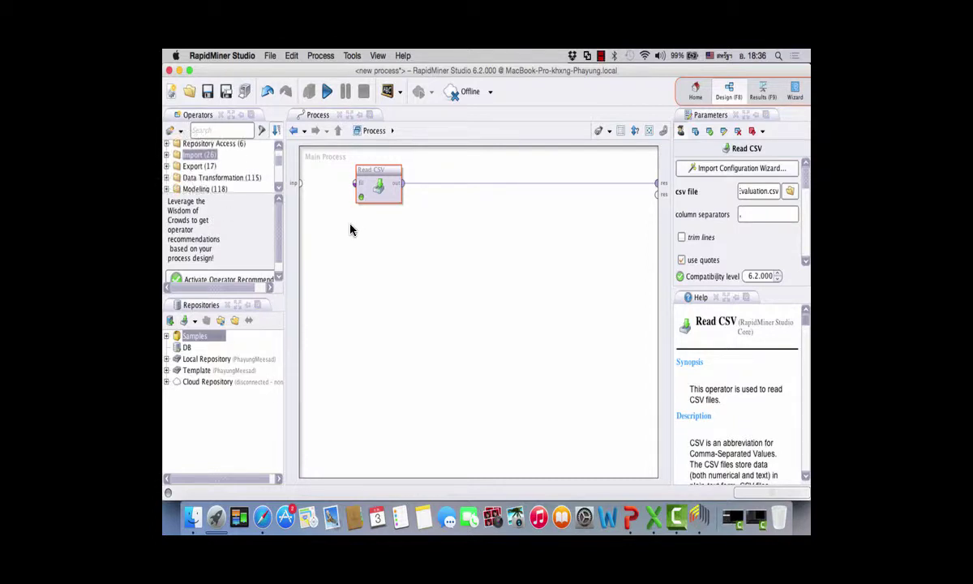
{"action": "left_click", "coordinate": [205, 183]}
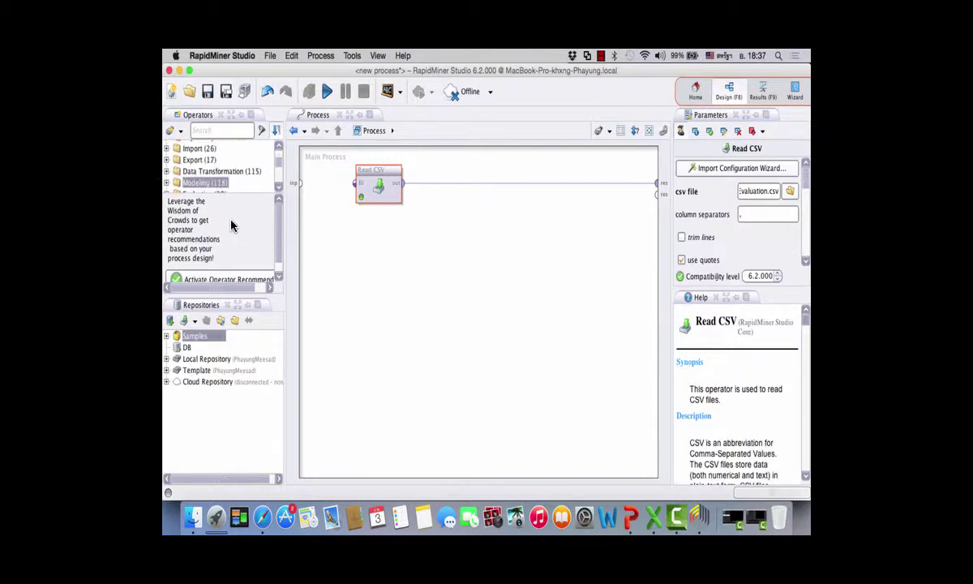
{"action": "left_click", "coordinate": [166, 182]}
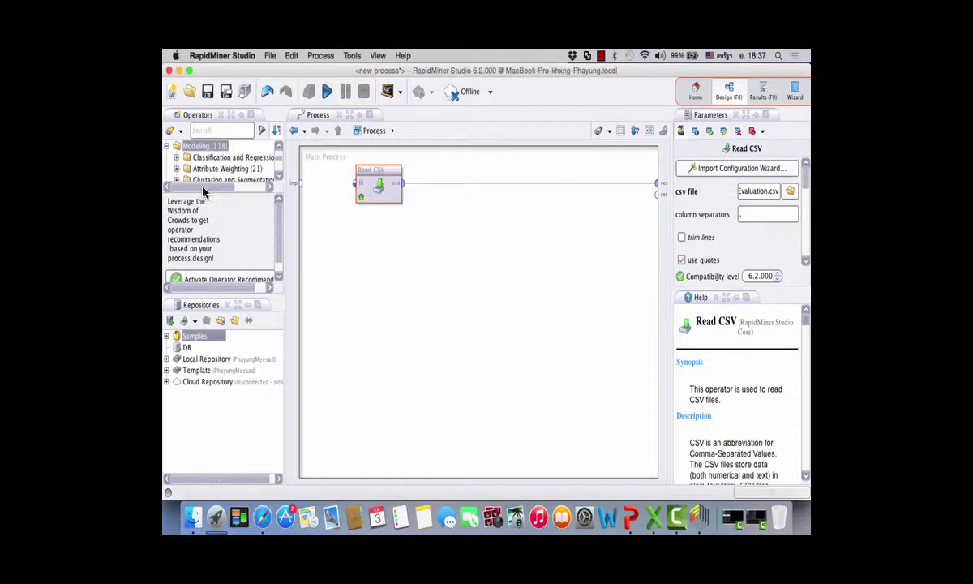
{"action": "left_click", "coordinate": [177, 158]}
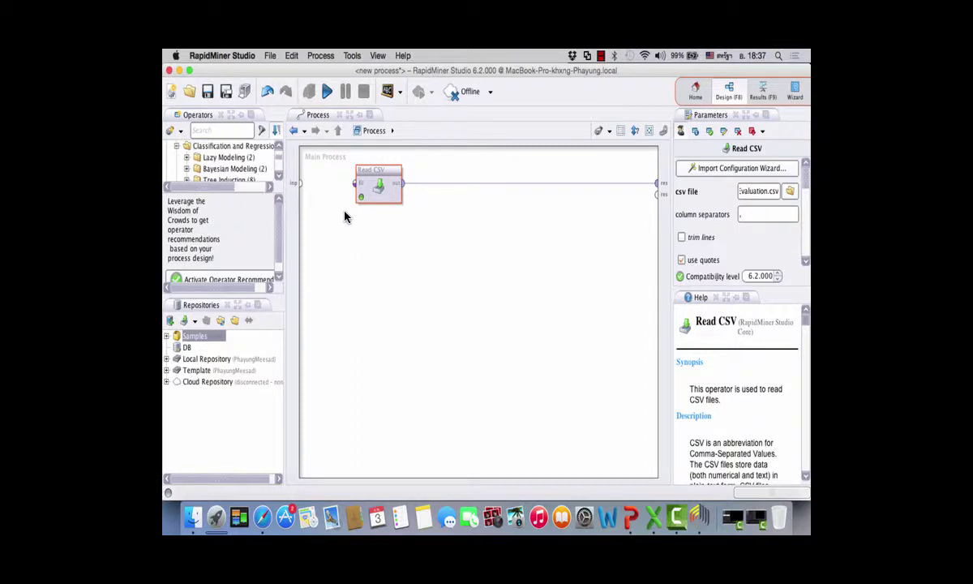
{"action": "key", "text": "Down"}
{"action": "key", "text": "Down"}
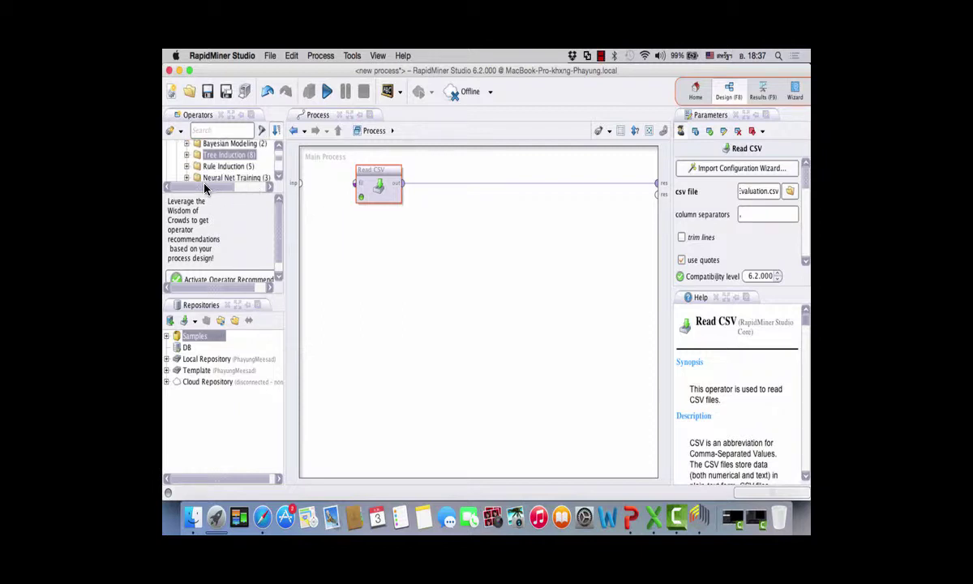
{"action": "key", "text": "Right"}
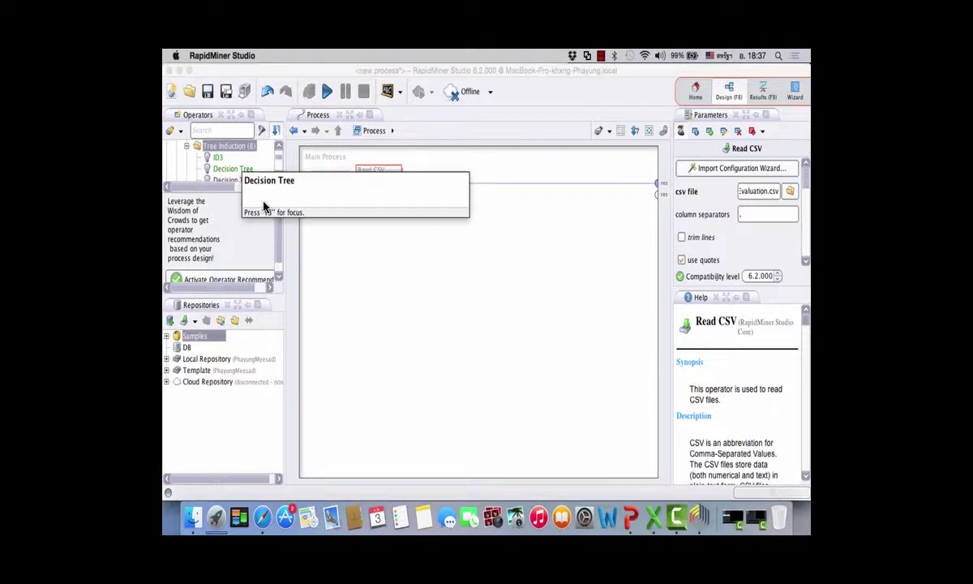
{"action": "left_click_drag", "start_coordinate": [233, 169], "coordinate": [660, 274]}
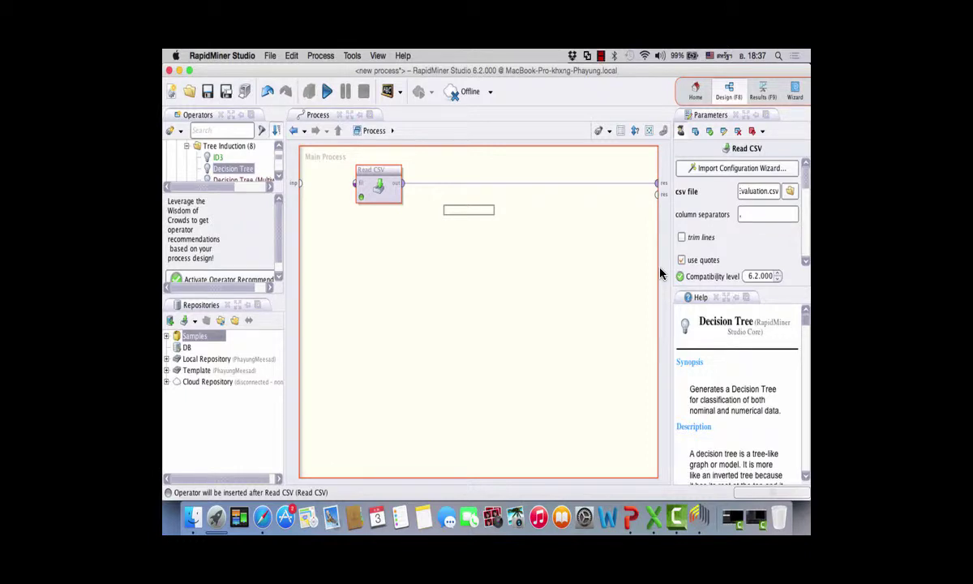
{"action": "left_click_drag", "start_coordinate": [660, 273], "coordinate": [663, 225]}
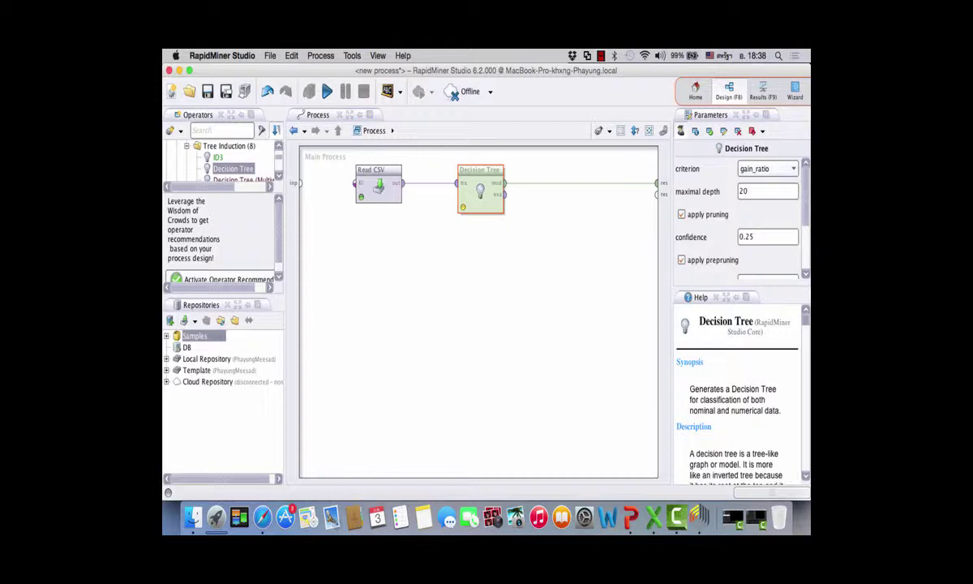
Go through the Decision Tree's criterion options and keep gain_ratio
{"action": "left_click", "coordinate": [766, 168]}
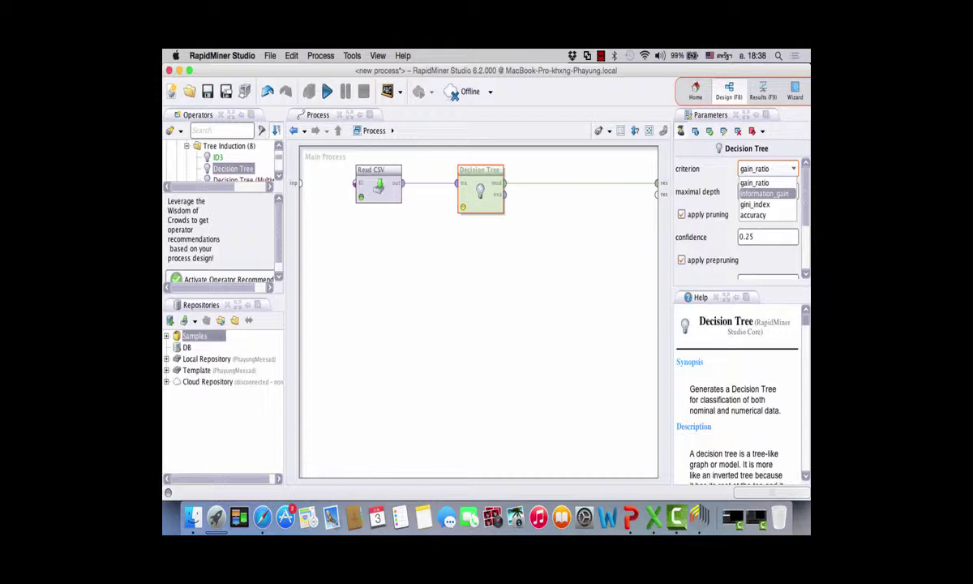
{"action": "key", "text": "Up"}
{"action": "key", "text": "Down"}
{"action": "key", "text": "Up"}
{"action": "key", "text": "Down"}
{"action": "key", "text": "Down"}
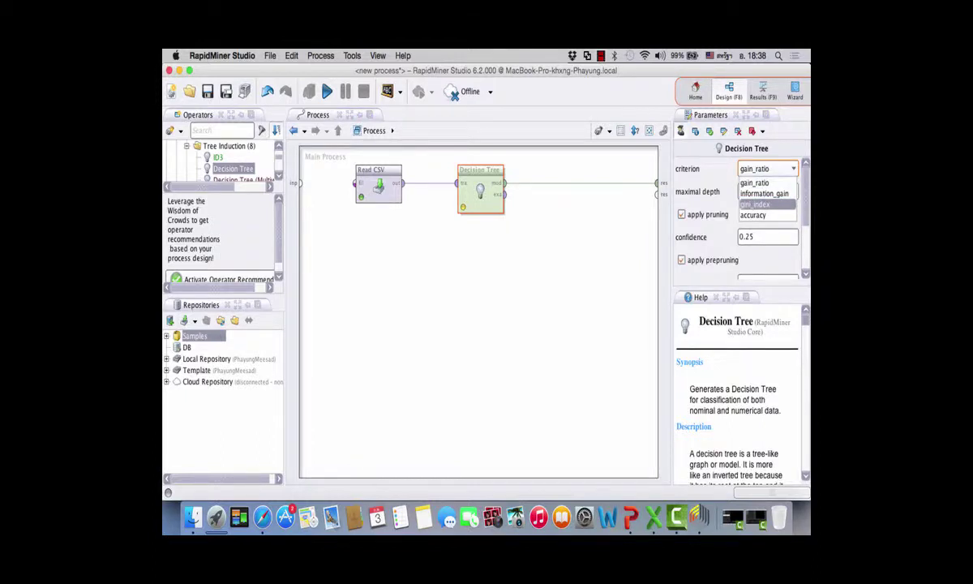
{"action": "key", "text": "Down"}
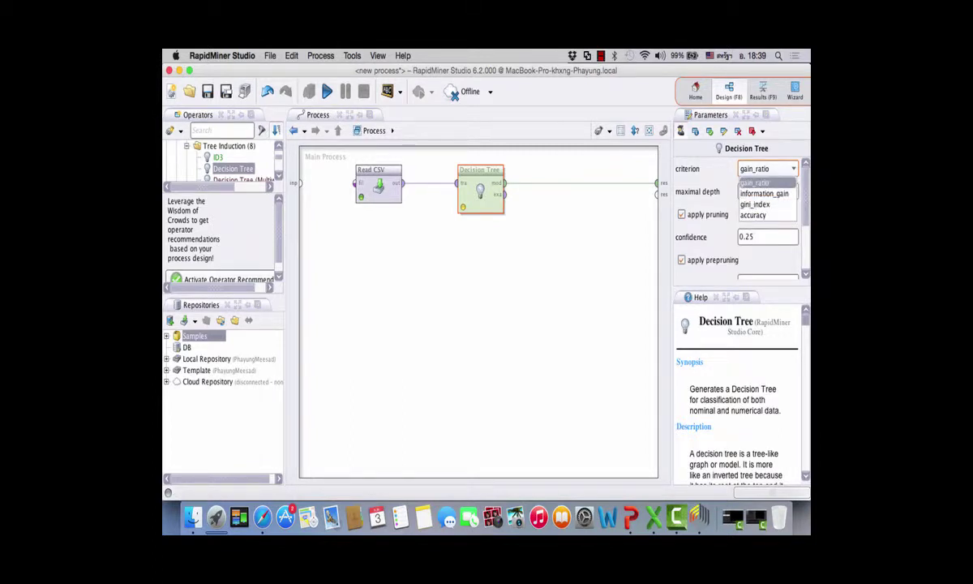
{"action": "key", "text": "Return"}
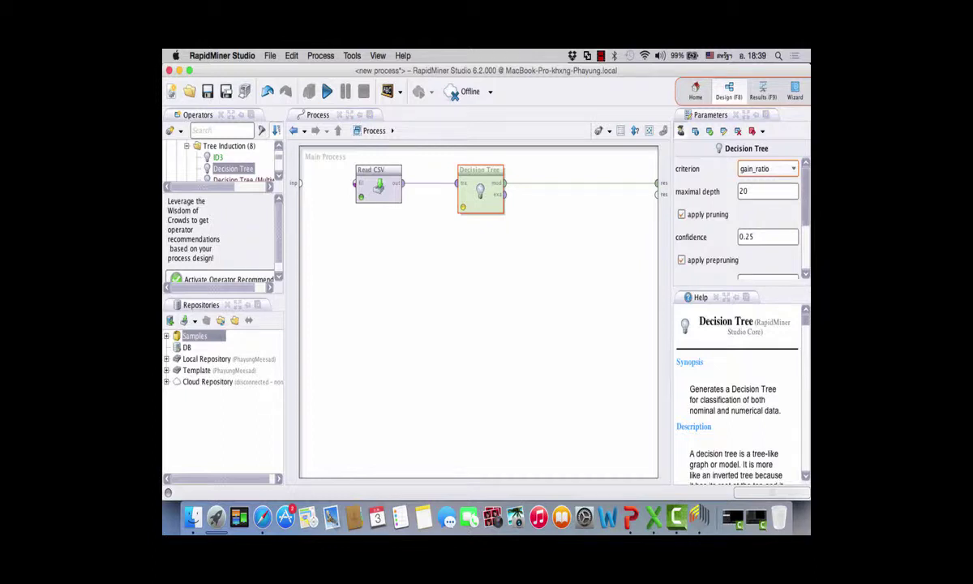
Examine the Decision Tree's confidence, minimal gain, leaf size, split size and prepruning alternatives parameters, making room for their full names
{"action": "scroll", "coordinate": [738, 219], "scroll_direction": "down", "scroll_amount": 2}
{"action": "scroll", "coordinate": [737, 219], "scroll_direction": "up", "scroll_amount": 2}
{"action": "scroll", "coordinate": [738, 219], "scroll_direction": "down", "scroll_amount": 1}
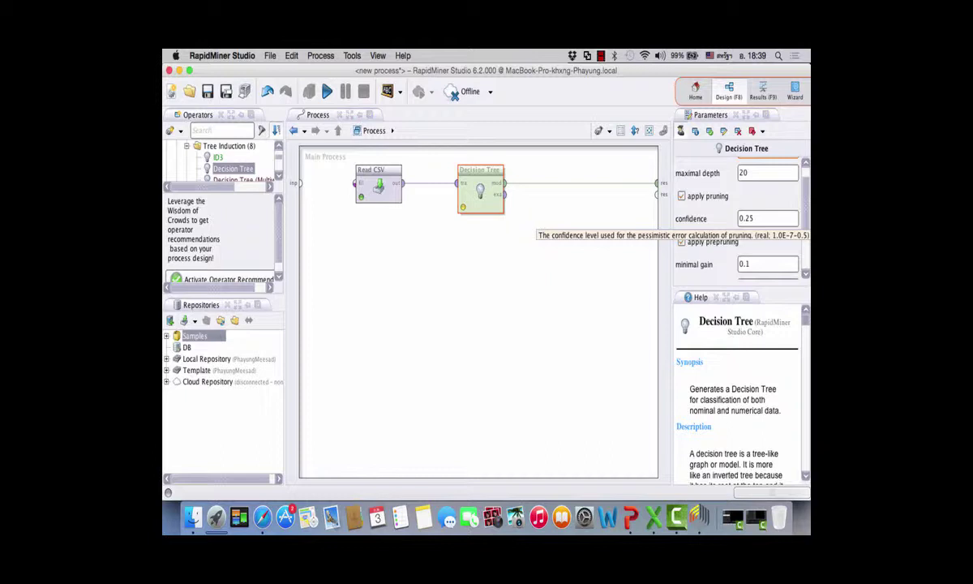
{"action": "left_click", "coordinate": [755, 218]}
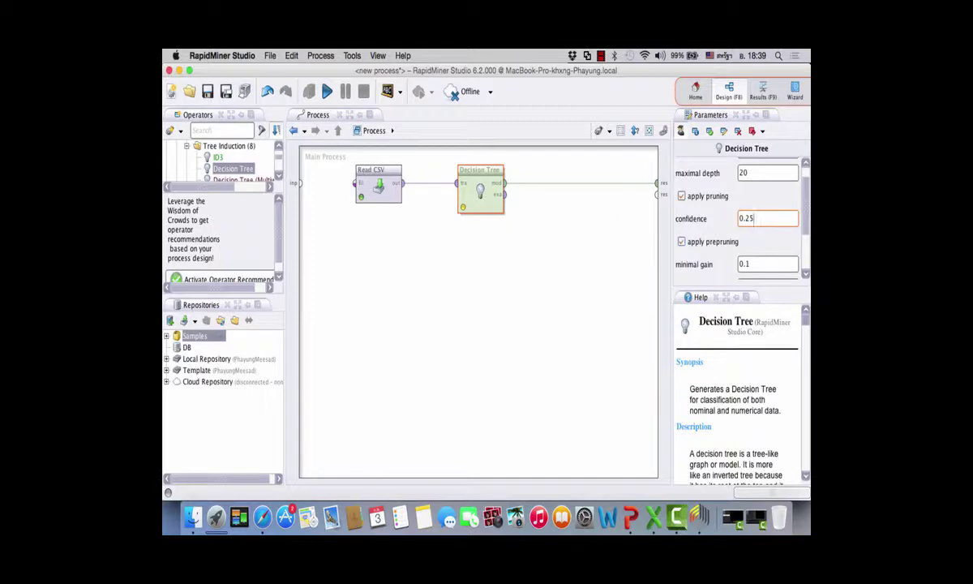
{"action": "scroll", "coordinate": [738, 218], "scroll_direction": "down", "scroll_amount": 1}
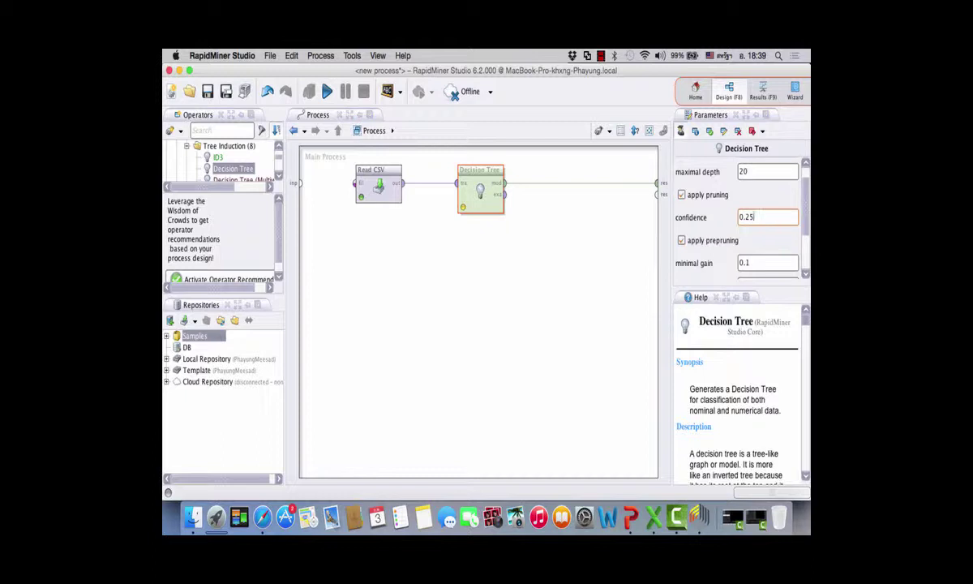
{"action": "scroll", "coordinate": [738, 219], "scroll_direction": "down", "scroll_amount": 2}
{"action": "scroll", "coordinate": [738, 219], "scroll_direction": "down", "scroll_amount": 2}
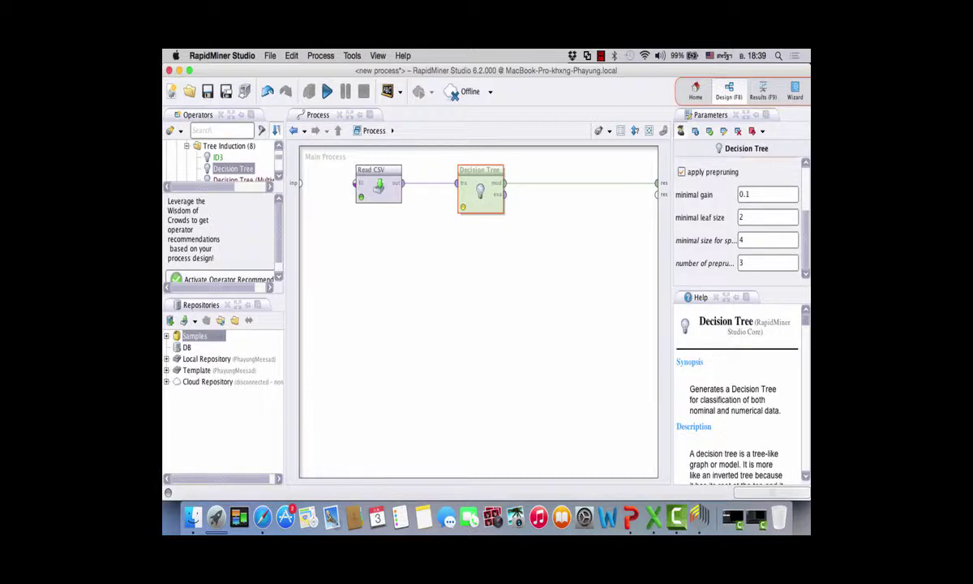
{"action": "left_click_drag", "start_coordinate": [668, 244], "coordinate": [610, 243]}
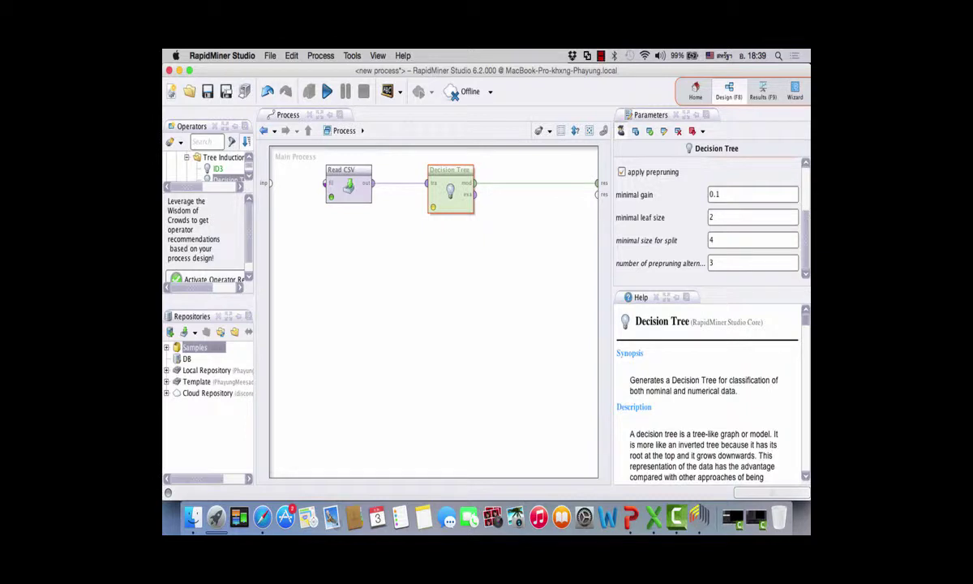
{"action": "left_click_drag", "start_coordinate": [611, 243], "coordinate": [625, 243]}
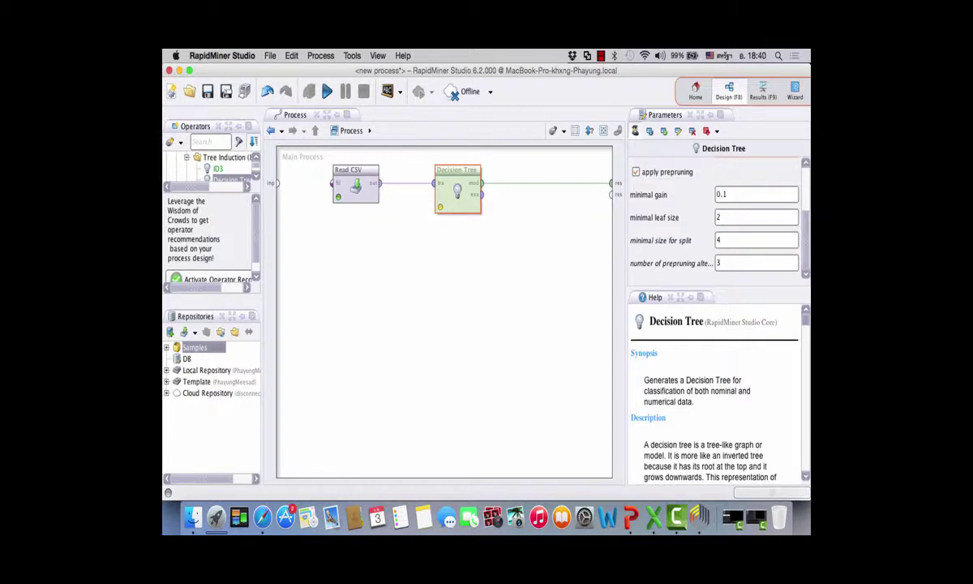
Turn off both pruning and prepruning for the Decision Tree
{"action": "scroll", "coordinate": [714, 218], "scroll_direction": "up", "scroll_amount": 3}
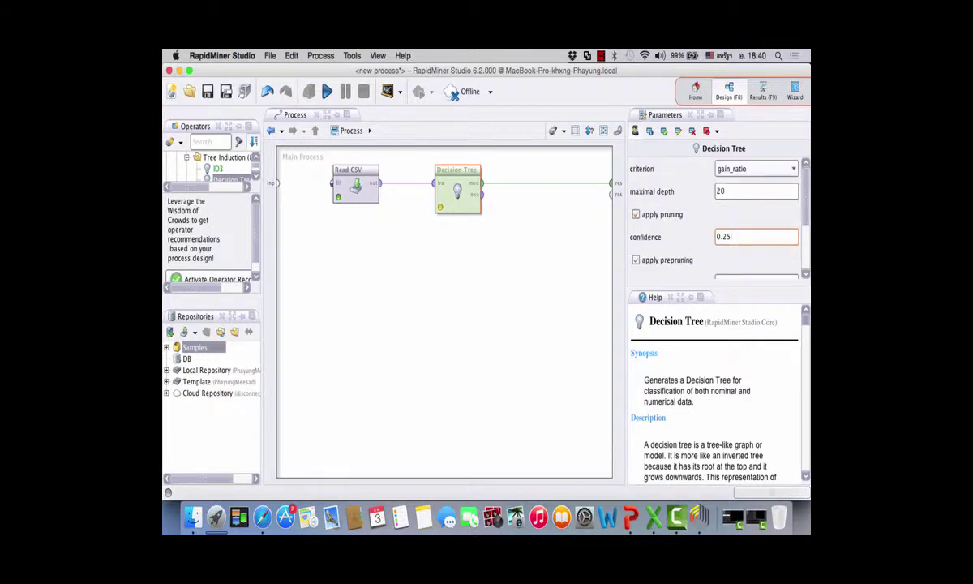
{"action": "left_click", "coordinate": [636, 214]}
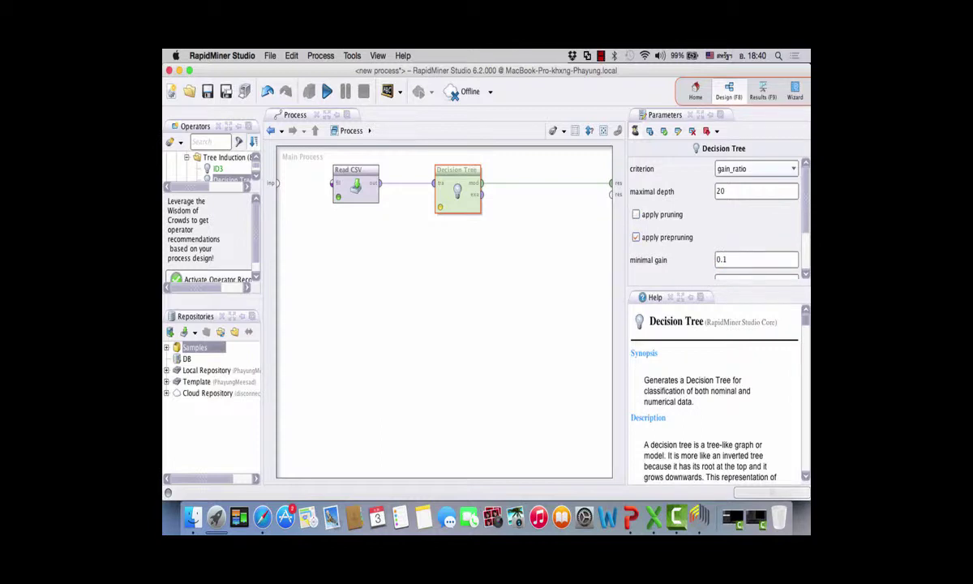
{"action": "left_click", "coordinate": [635, 236]}
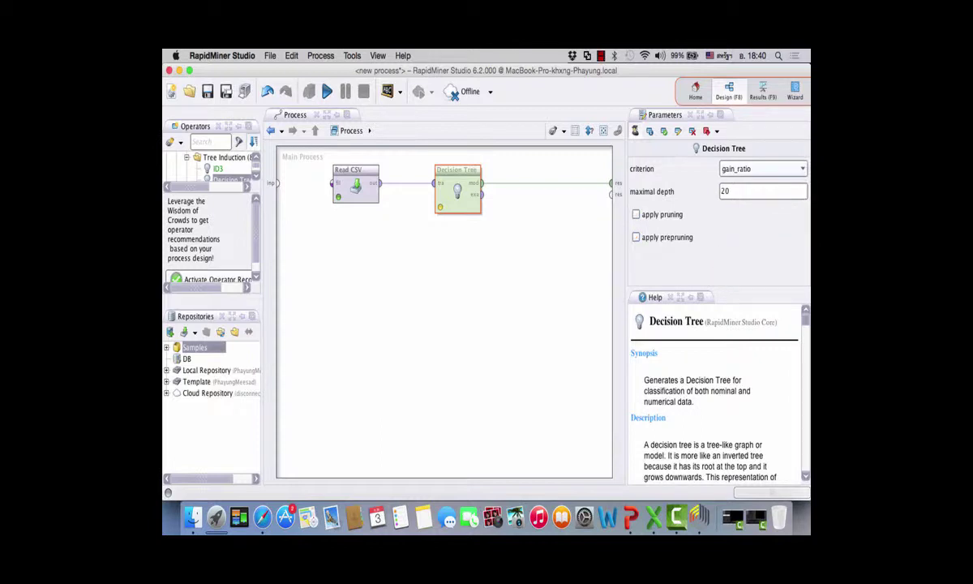
{"action": "left_click_drag", "start_coordinate": [625, 243], "coordinate": [644, 243]}
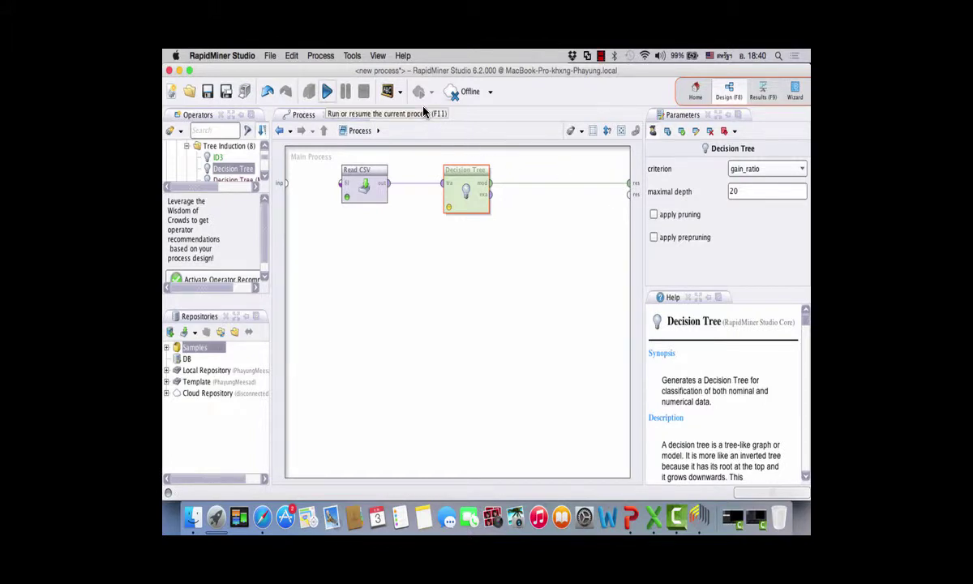
Run the process, inspect the resulting decision tree graph up close, and return to the process design
{"action": "key", "text": "F11"}
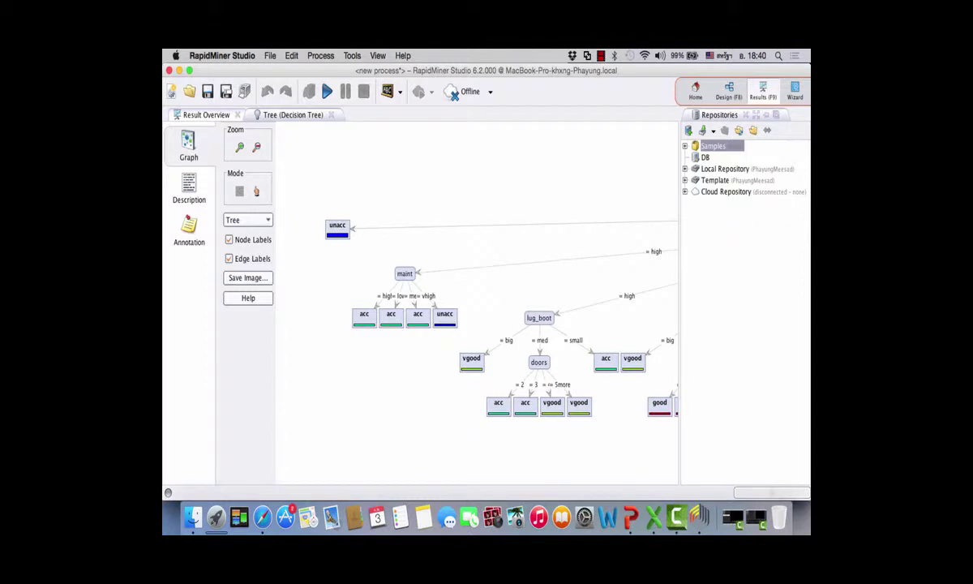
{"action": "scroll", "coordinate": [622, 190], "scroll_direction": "down", "scroll_amount": 7}
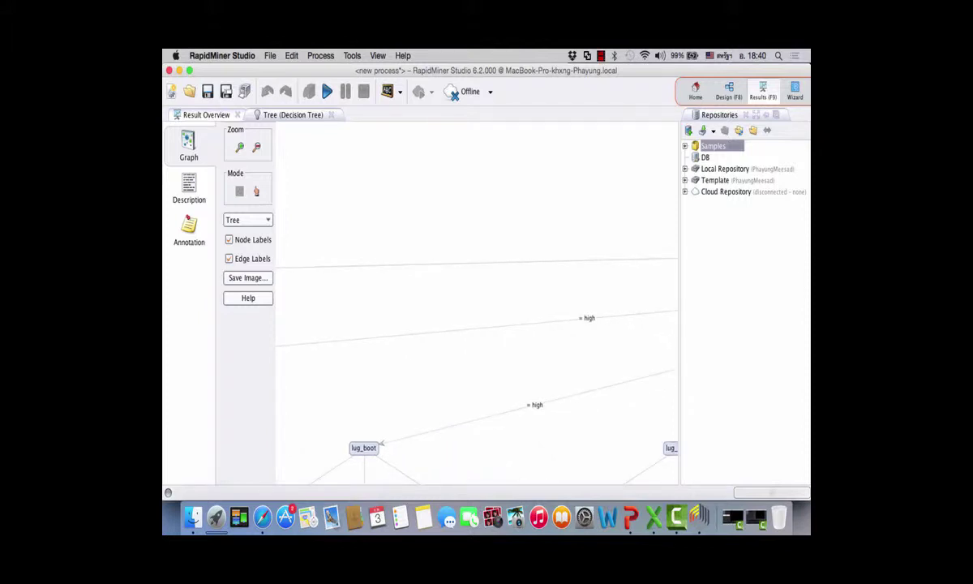
{"action": "left_click", "coordinate": [728, 90]}
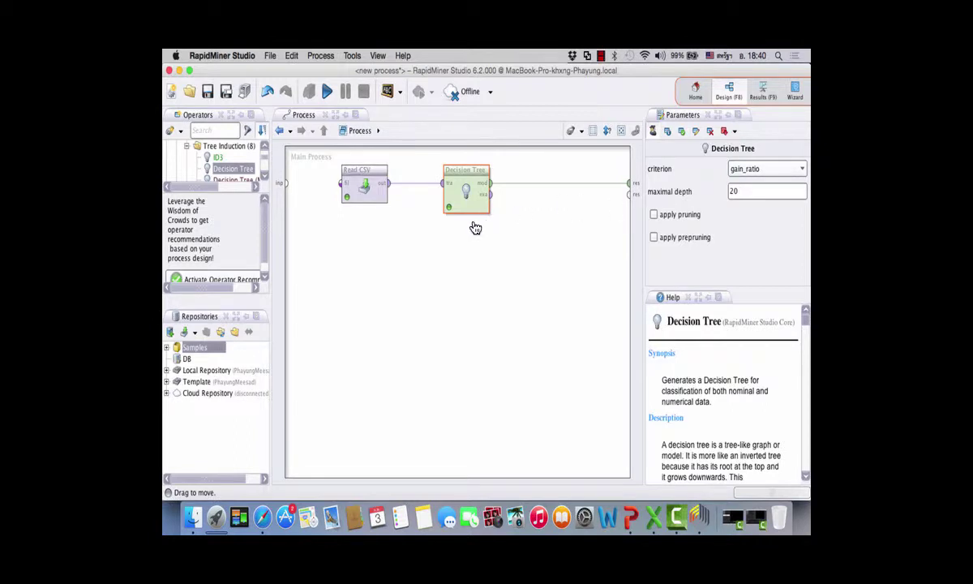
Review the parameters of the Read CSV and Decision Tree operators in the process
{"action": "key", "text": "Left"}
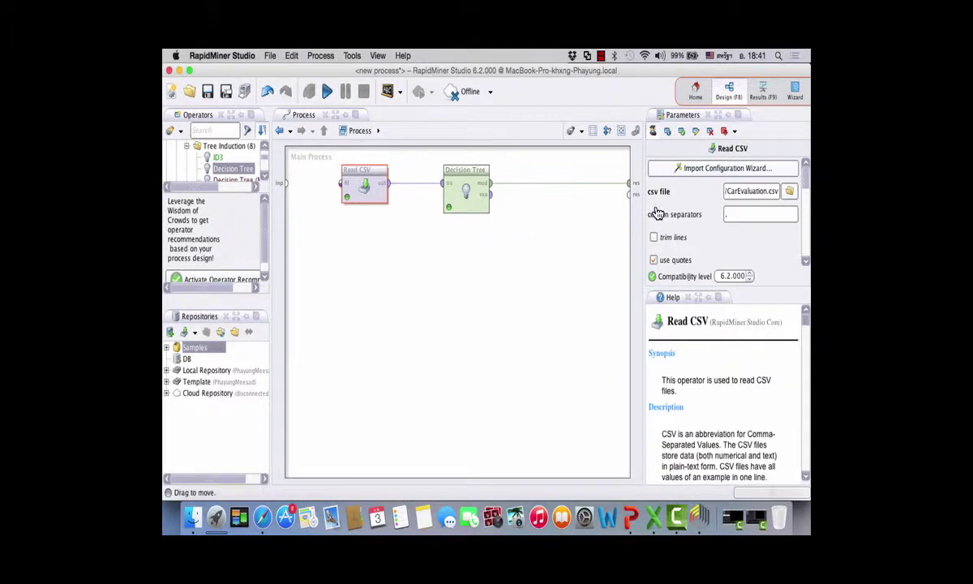
{"action": "key", "text": "Right"}
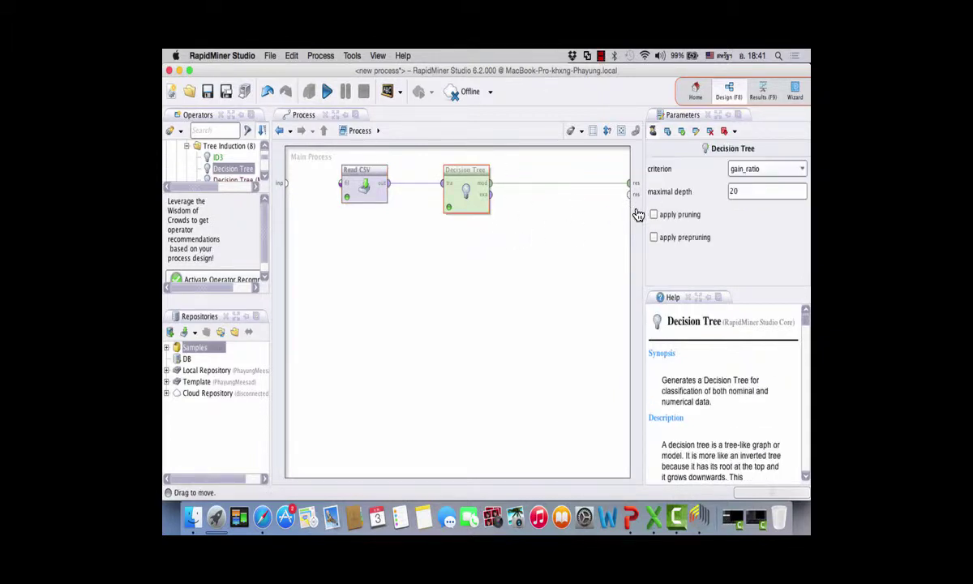
{"action": "left_click_drag", "start_coordinate": [466, 190], "coordinate": [466, 219]}
{"action": "left_click_drag", "start_coordinate": [635, 258], "coordinate": [654, 225]}
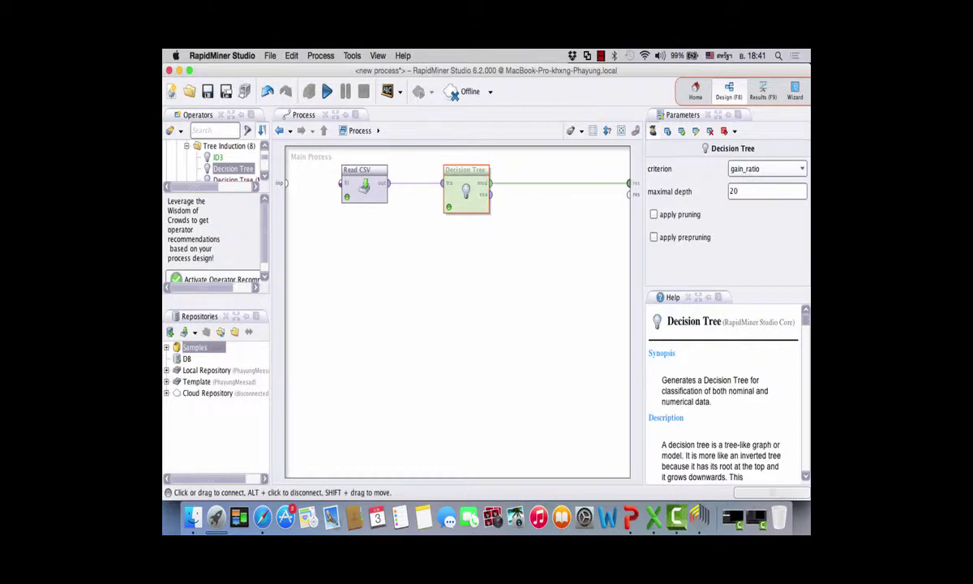
Disconnect the Decision Tree's model output from the process result and its training input from Read CSV
{"action": "left_click", "coordinate": [629, 183]}
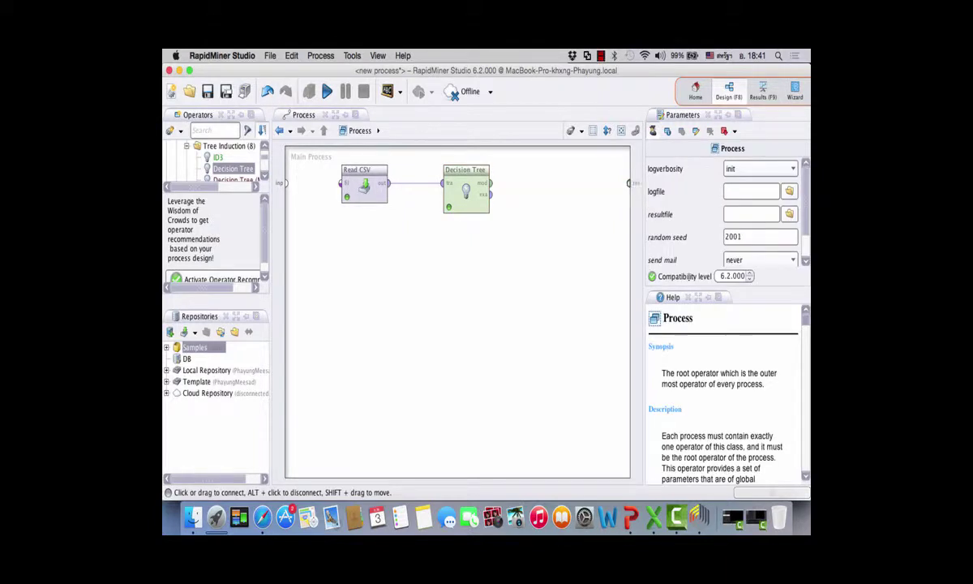
{"action": "left_click", "coordinate": [545, 219]}
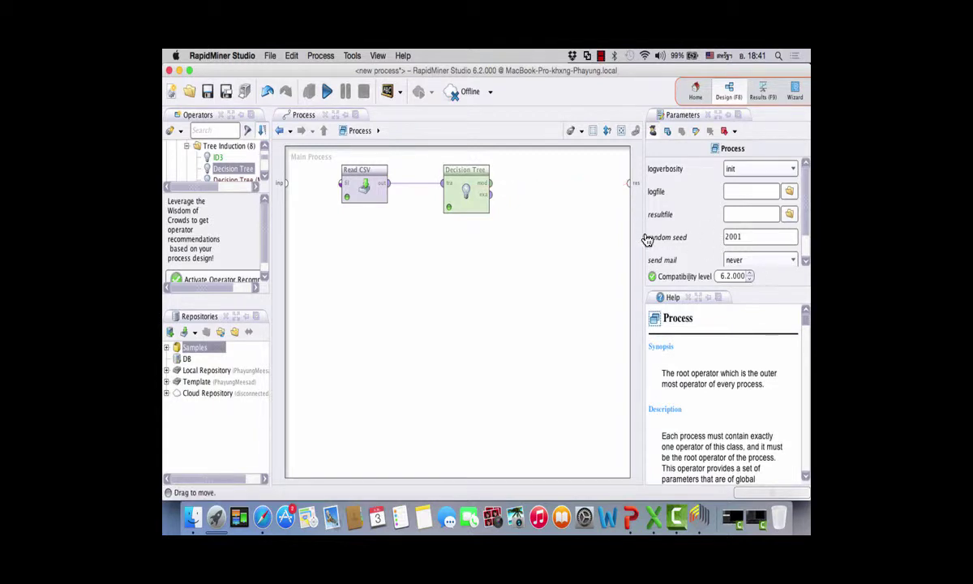
{"action": "left_click", "coordinate": [442, 184], "text": "alt"}
{"action": "left_click", "coordinate": [596, 287]}
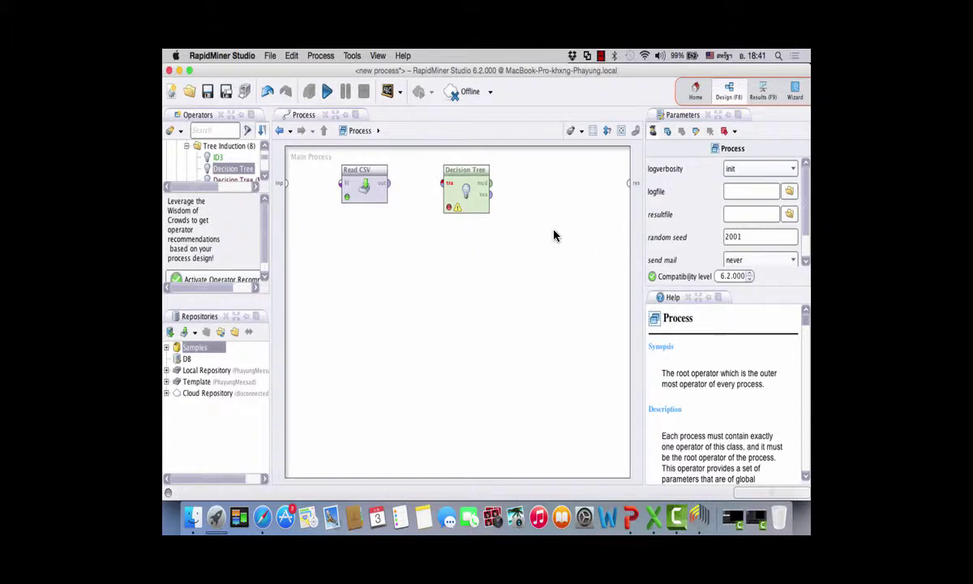
Connect Read CSV's output to the Decision Tree's training input and its model output to the process result, and run the process
{"action": "left_click", "coordinate": [387, 183]}
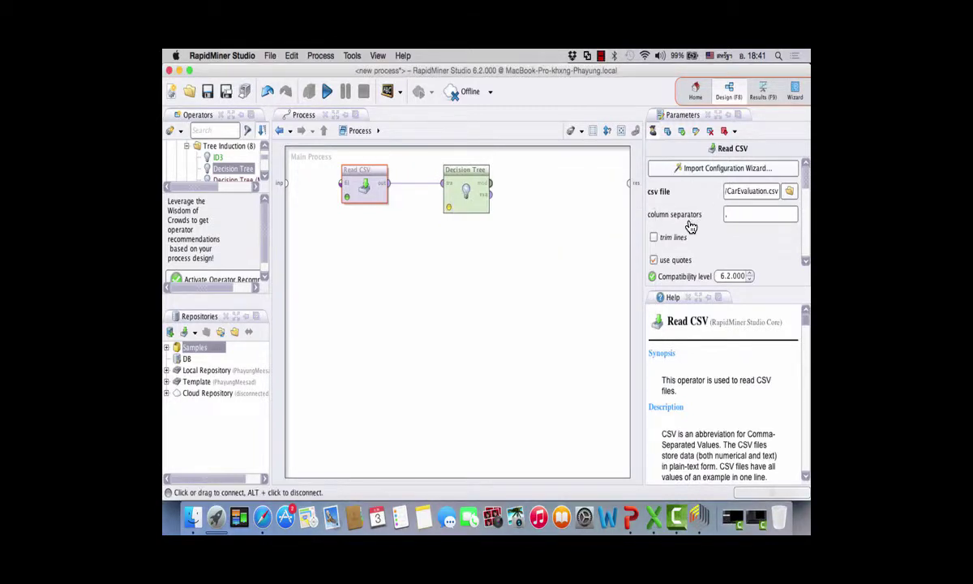
{"action": "left_click", "coordinate": [466, 190]}
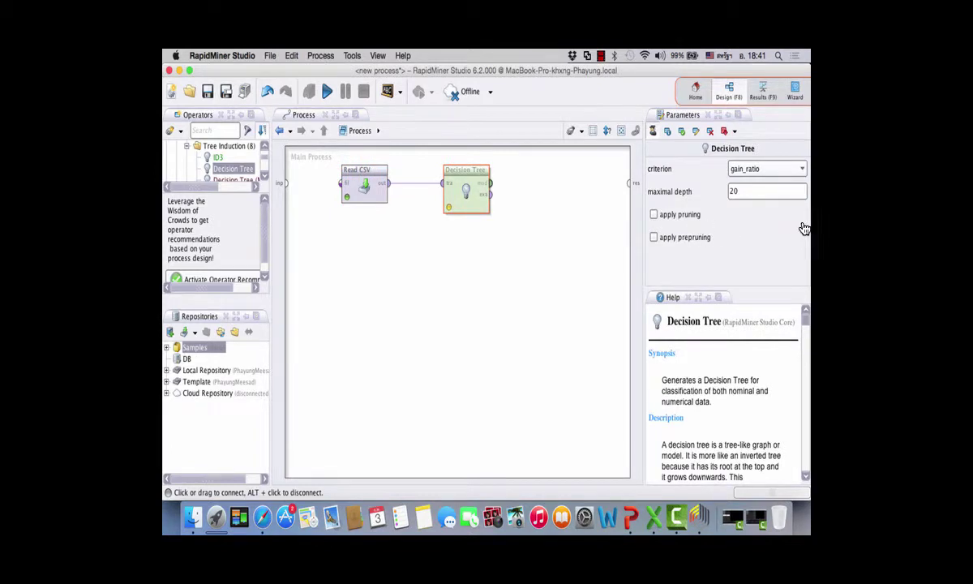
{"action": "left_click_drag", "start_coordinate": [490, 183], "coordinate": [629, 183]}
{"action": "mouse_move", "coordinate": [629, 183]}
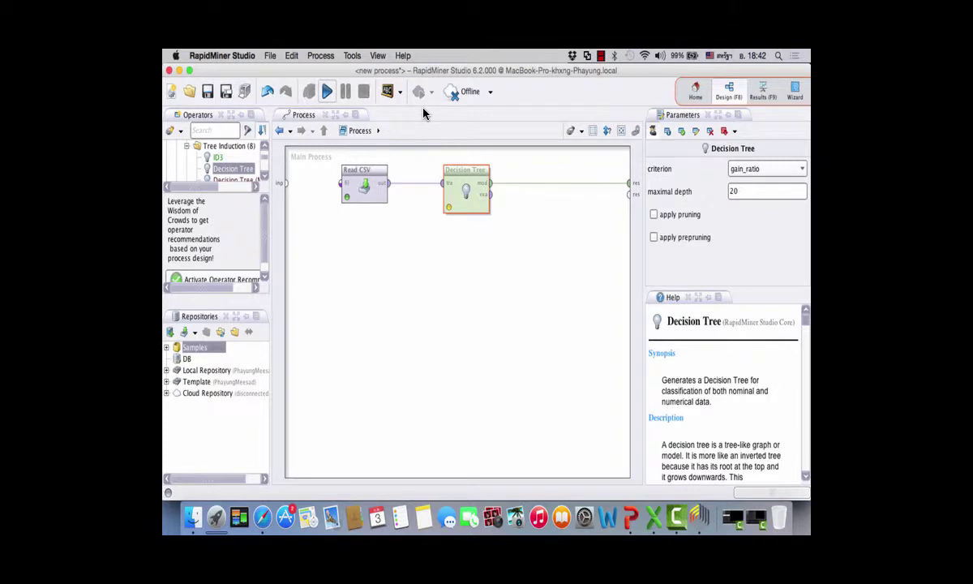
{"action": "key", "text": "F11"}
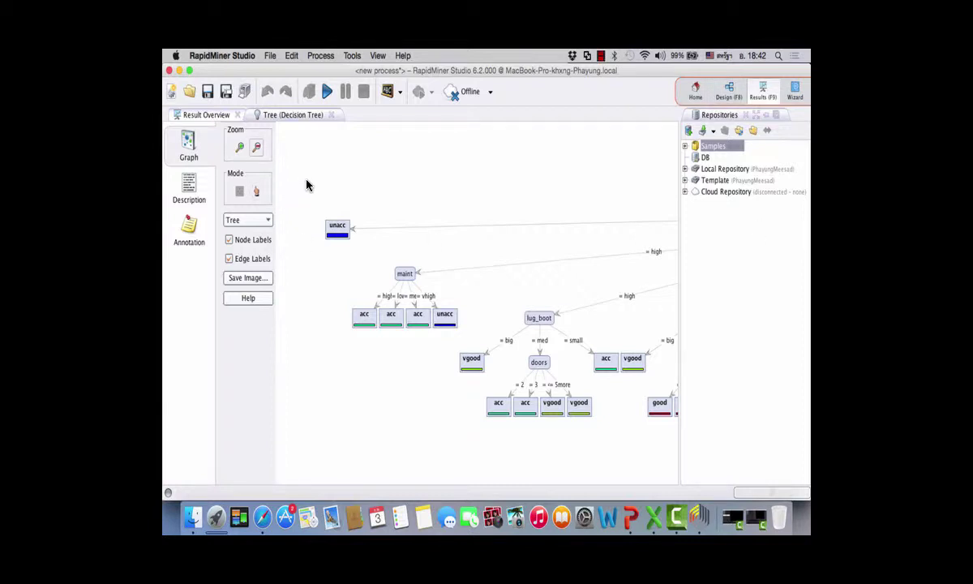
Examine the branches of the decision tree graph at a reduced scale, then return to the process design
{"action": "left_click", "coordinate": [256, 146]}
{"action": "left_click", "coordinate": [256, 146]}
{"action": "left_click", "coordinate": [256, 147]}
{"action": "left_click", "coordinate": [256, 147]}
{"action": "left_click", "coordinate": [256, 147]}
{"action": "left_click_drag", "start_coordinate": [649, 276], "coordinate": [467, 290]}
{"action": "left_click_drag", "start_coordinate": [788, 250], "coordinate": [640, 258]}
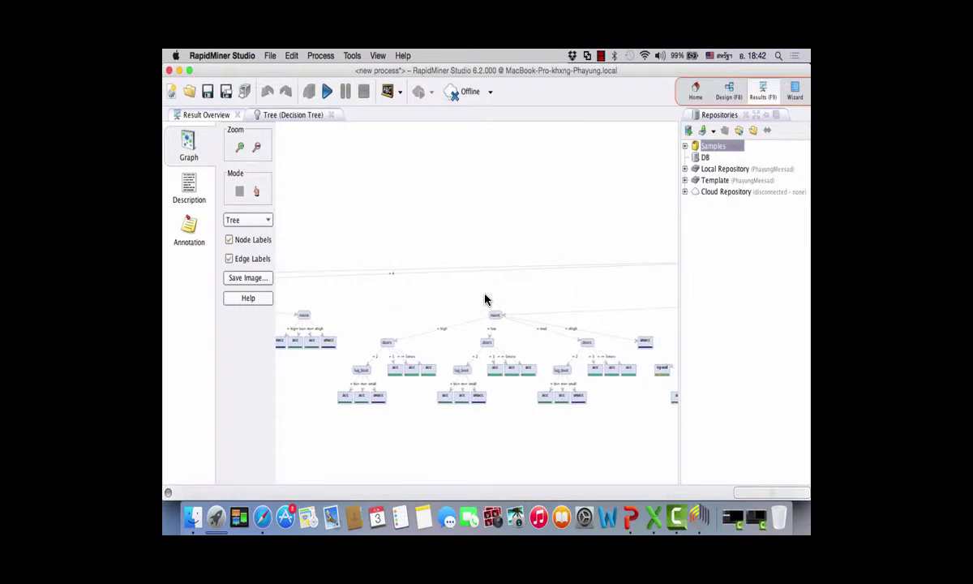
{"action": "left_click", "coordinate": [256, 146]}
{"action": "left_click", "coordinate": [256, 146]}
{"action": "left_click", "coordinate": [256, 147]}
{"action": "left_click", "coordinate": [256, 147]}
{"action": "left_click", "coordinate": [256, 147]}
{"action": "left_click", "coordinate": [256, 146]}
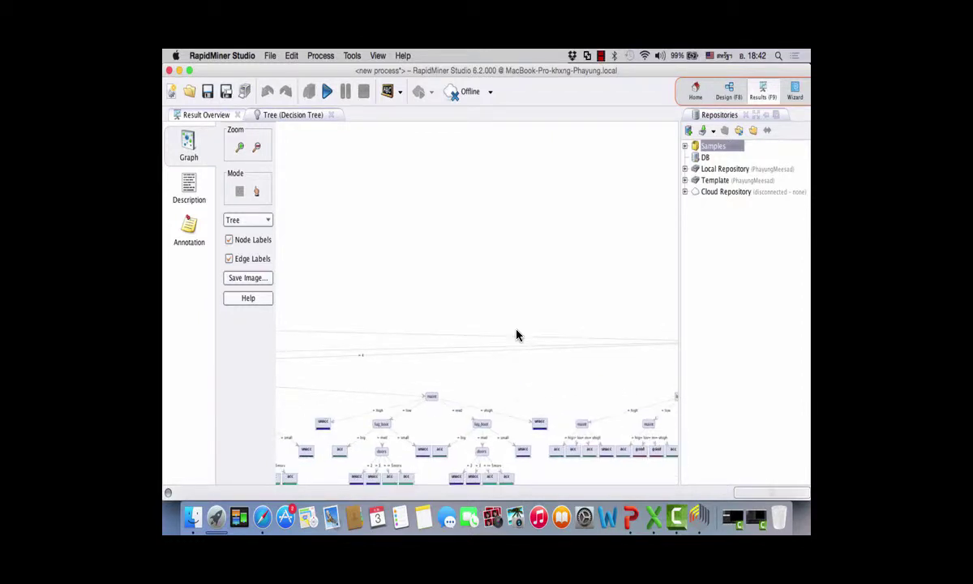
{"action": "left_click", "coordinate": [729, 91]}
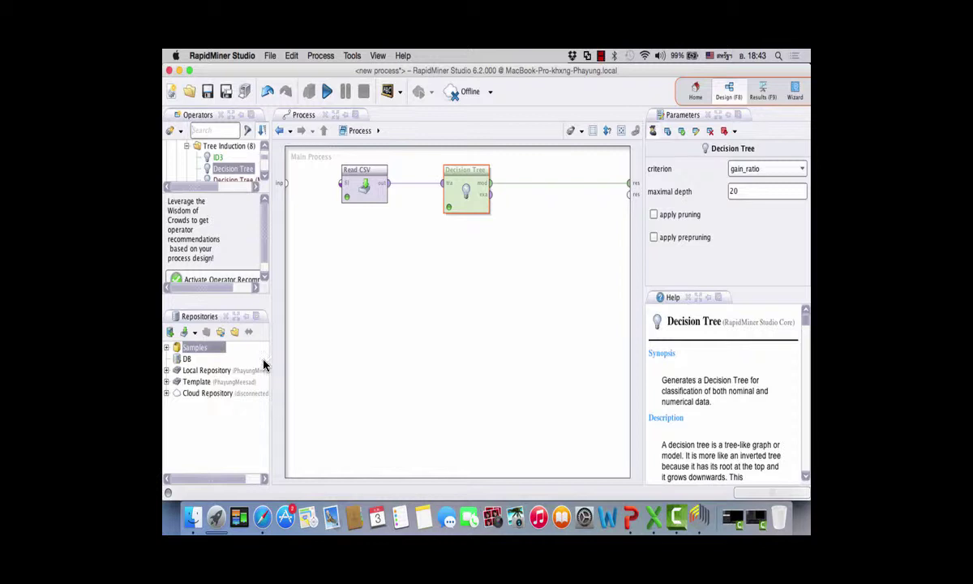
Enlarge the operator list and collapse its Tree Induction and Modeling groups
{"action": "left_click_drag", "start_coordinate": [263, 362], "coordinate": [259, 478]}
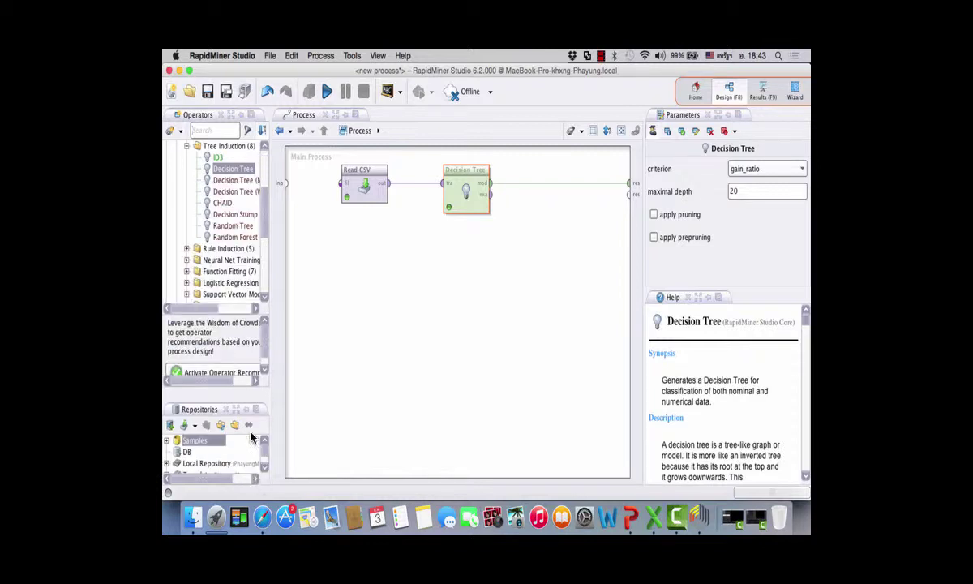
{"action": "scroll", "coordinate": [214, 219], "scroll_direction": "up", "scroll_amount": 1}
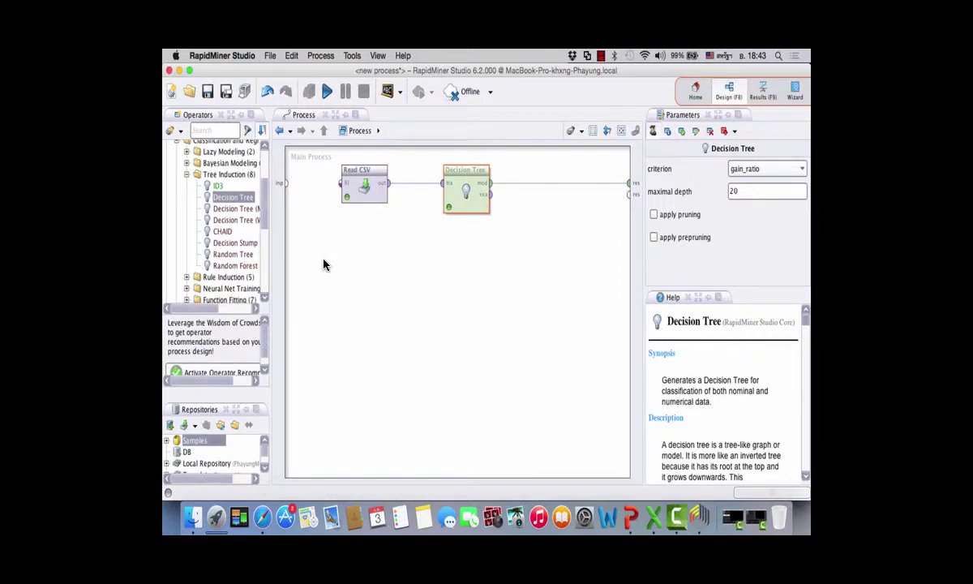
{"action": "left_click", "coordinate": [187, 175]}
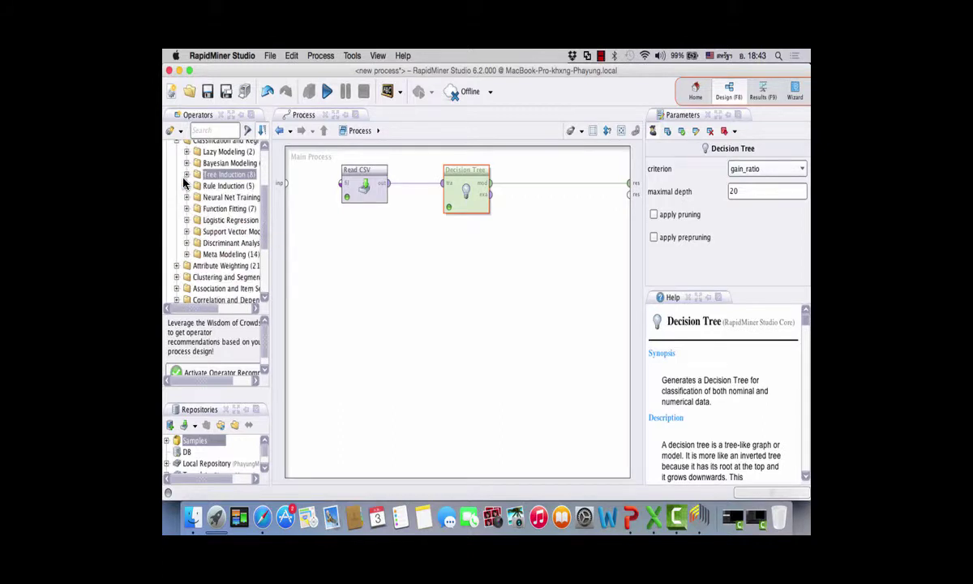
{"action": "scroll", "coordinate": [214, 219], "scroll_direction": "up", "scroll_amount": 3}
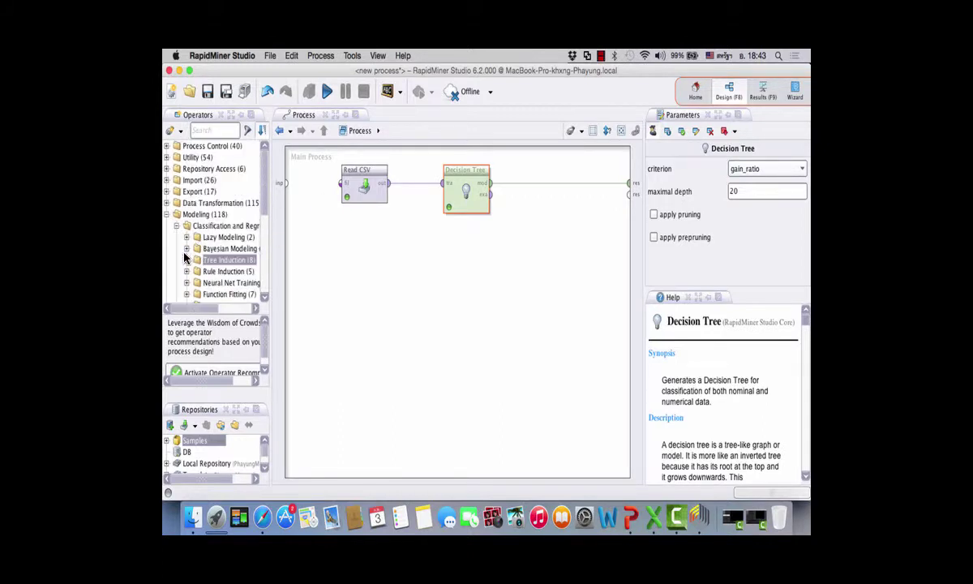
{"action": "left_click", "coordinate": [167, 214]}
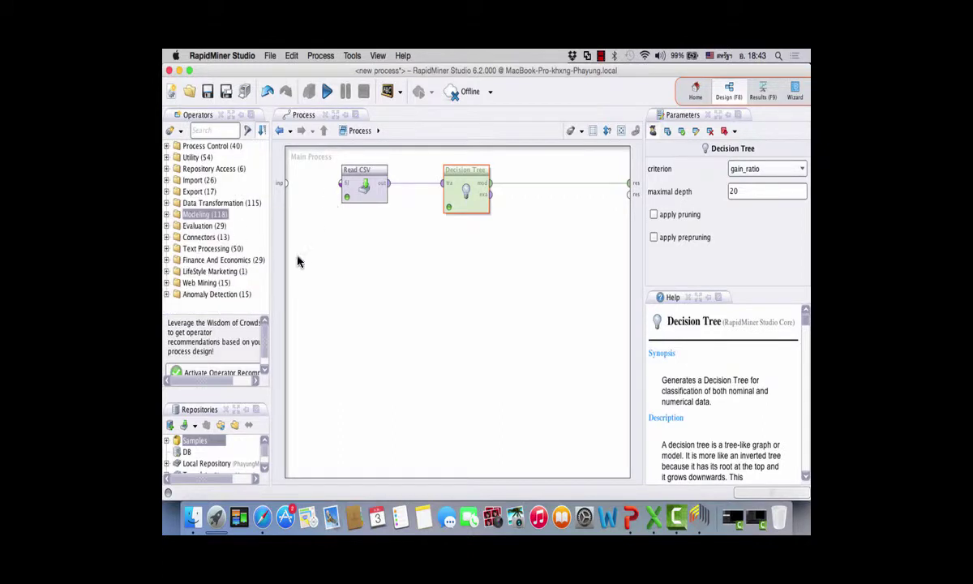
Add the Performance (Classification) operator from the Evaluation group's performance measurement operators, placing it below Decision Tree
{"action": "key", "text": "Down"}
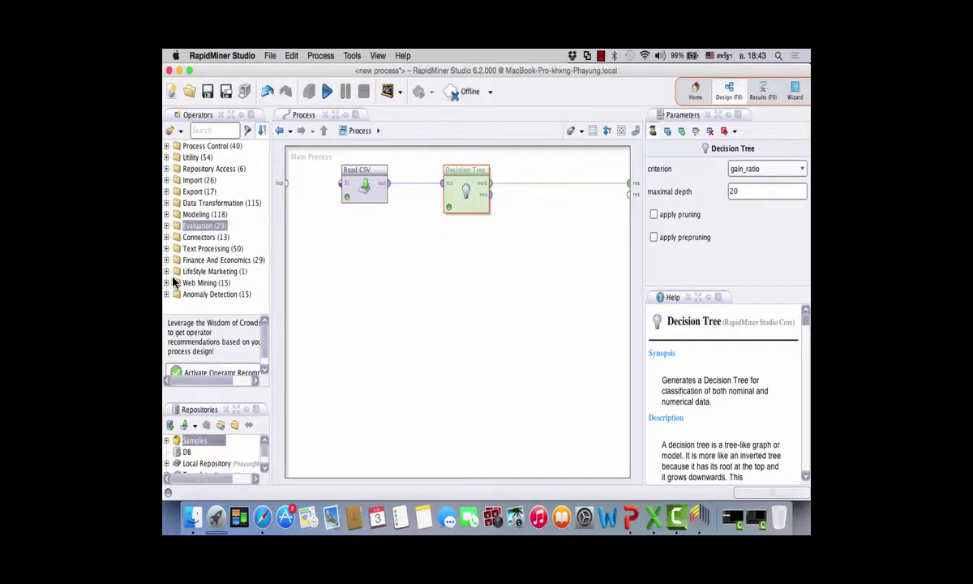
{"action": "key", "text": "Right"}
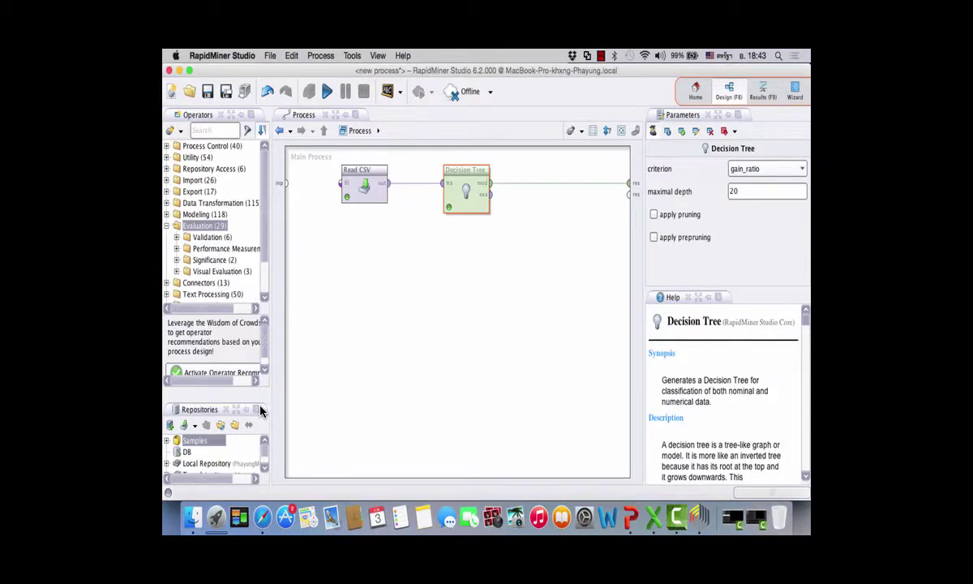
{"action": "key", "text": "Right"}
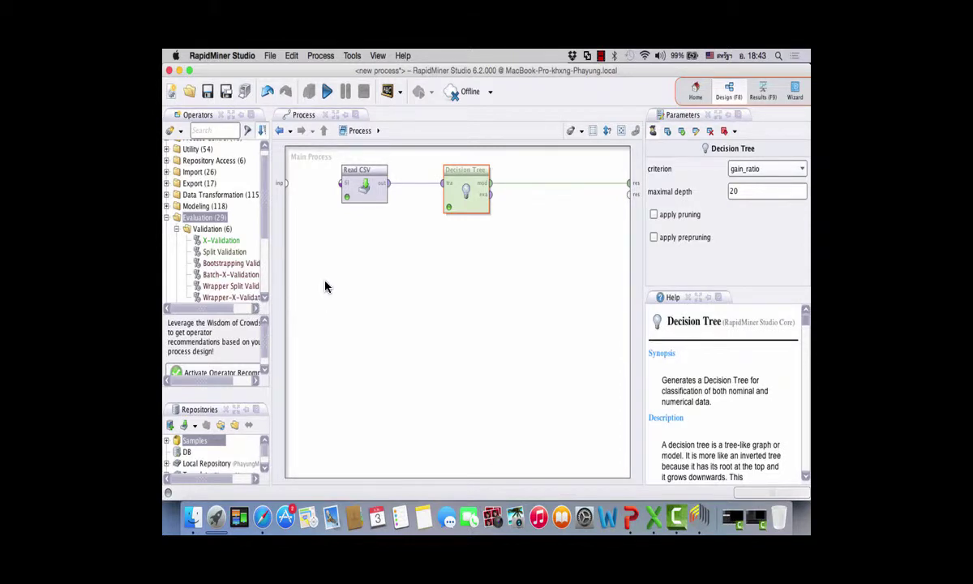
{"action": "key", "text": "Left"}
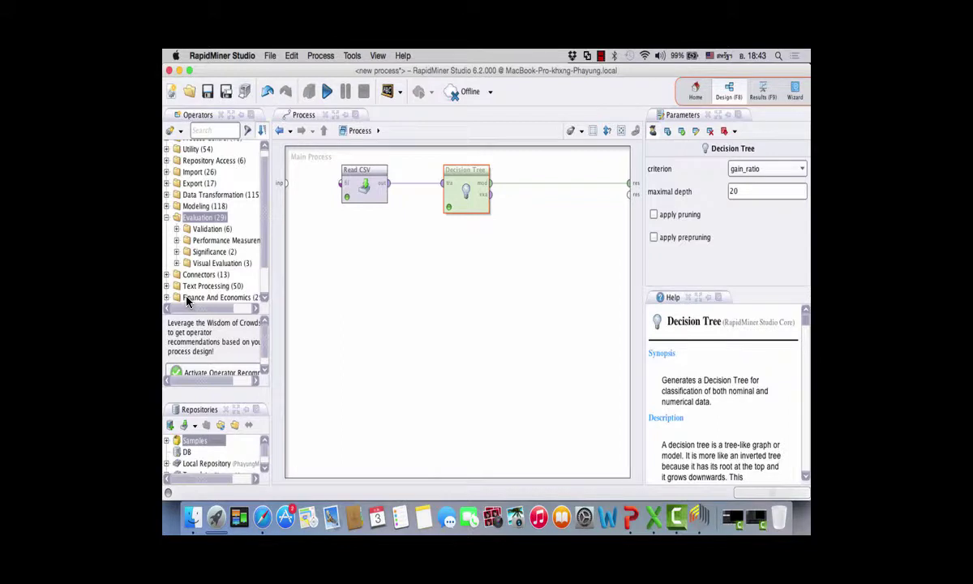
{"action": "left_click", "coordinate": [177, 240]}
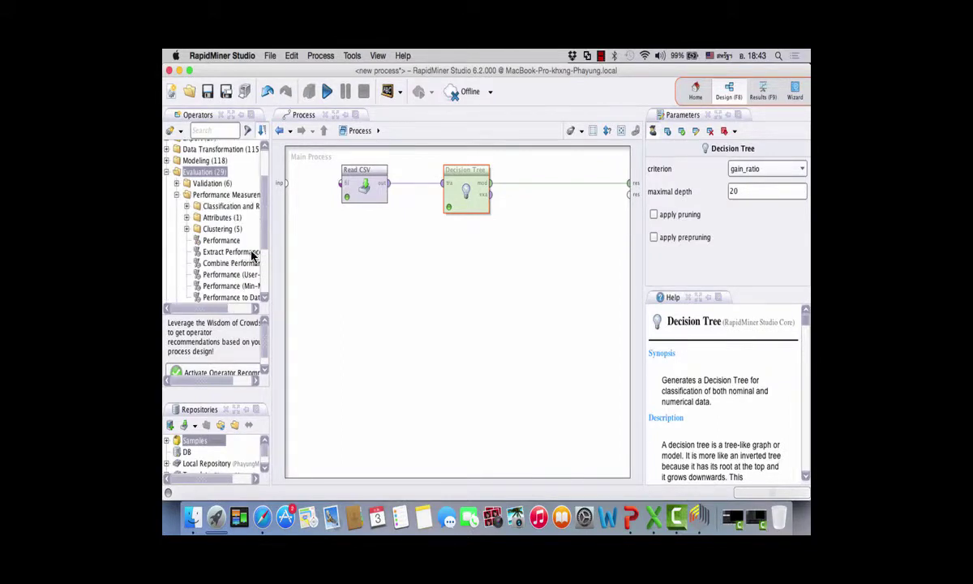
{"action": "key", "text": "Down"}
{"action": "key", "text": "Down"}
{"action": "key", "text": "Down"}
{"action": "key", "text": "Right"}
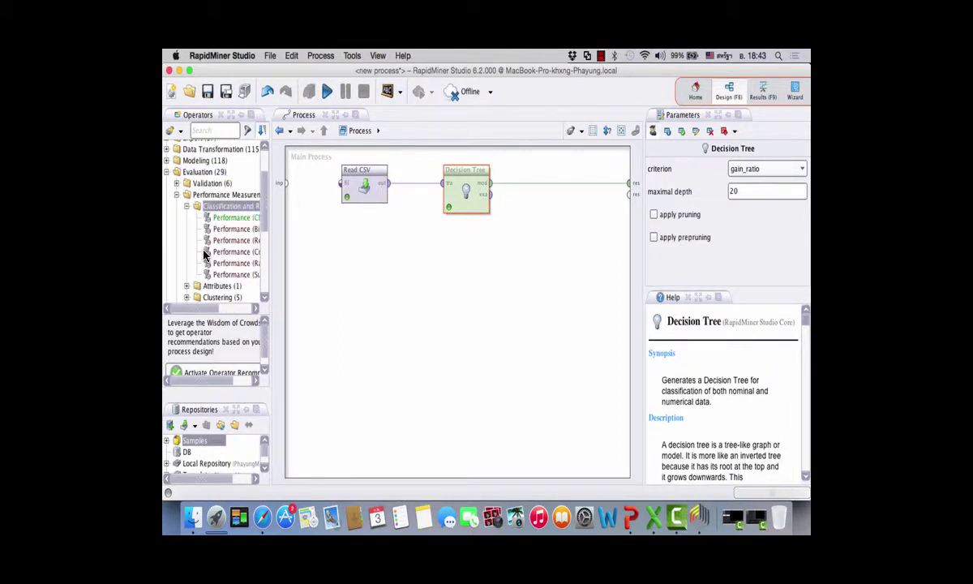
{"action": "left_click_drag", "start_coordinate": [215, 379], "coordinate": [236, 384]}
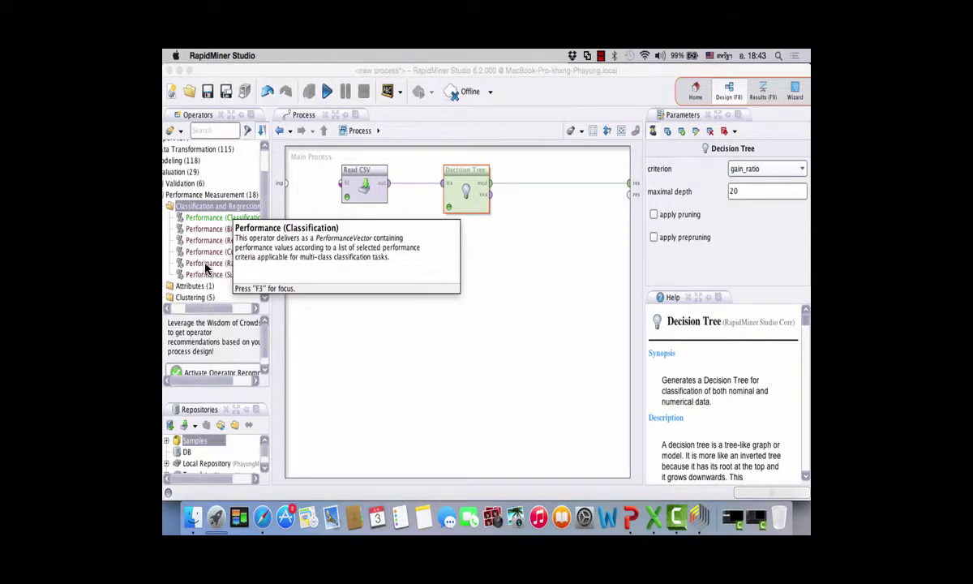
{"action": "key", "text": "Down"}
{"action": "left_click_drag", "start_coordinate": [209, 268], "coordinate": [466, 243]}
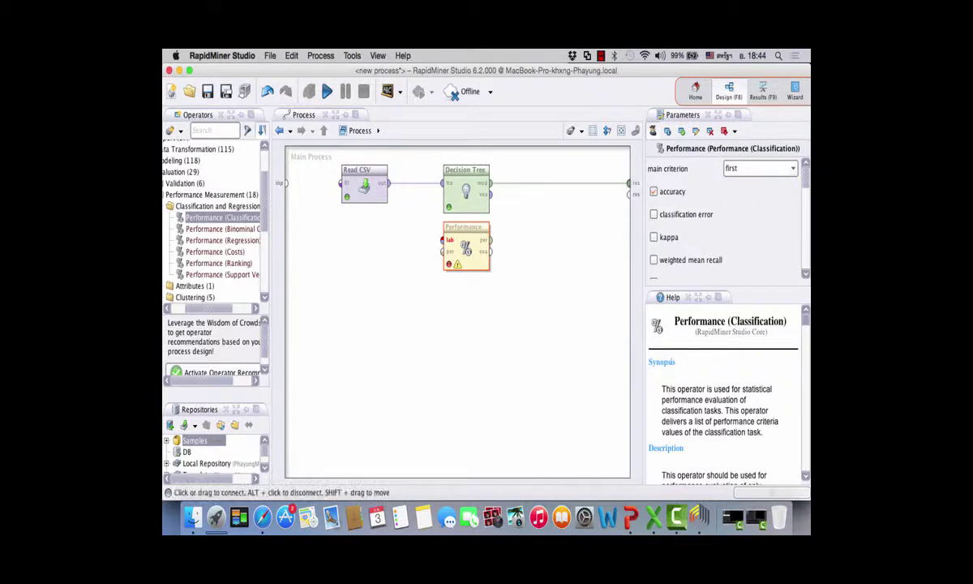
Disconnect the process result from Decision Tree's model output and Read CSV's output from Decision Tree's training input
{"action": "mouse_move", "coordinate": [629, 183]}
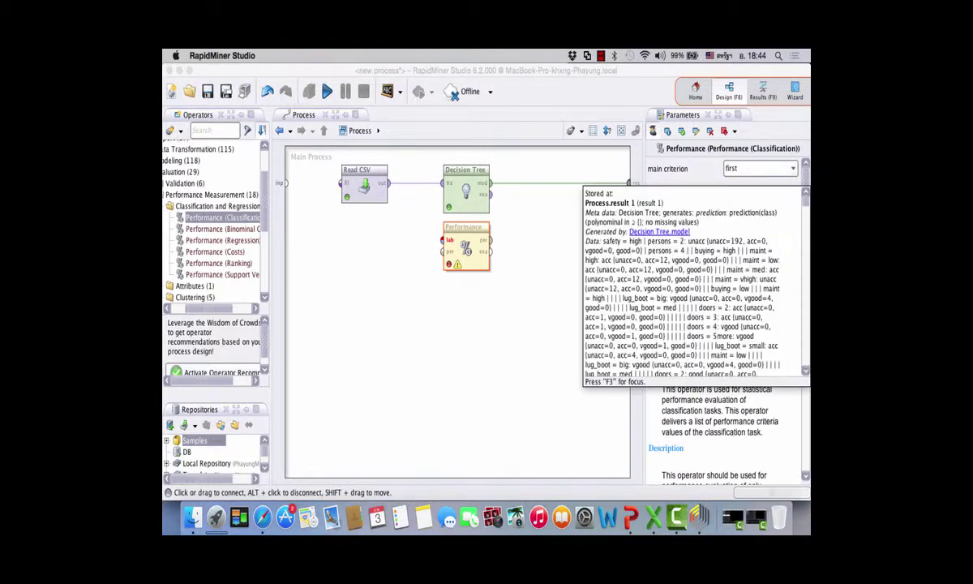
{"action": "right_click", "coordinate": [629, 184]}
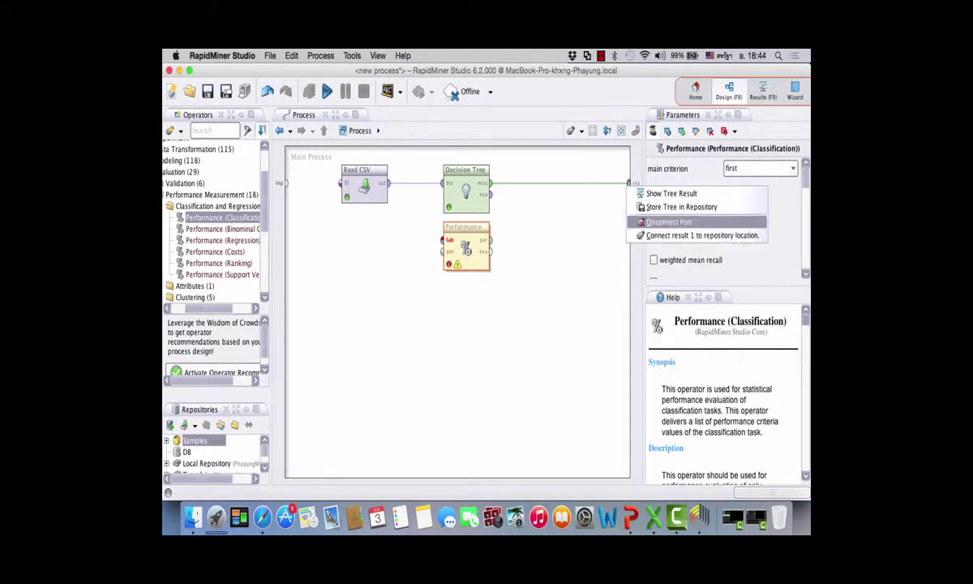
{"action": "left_click", "coordinate": [668, 221]}
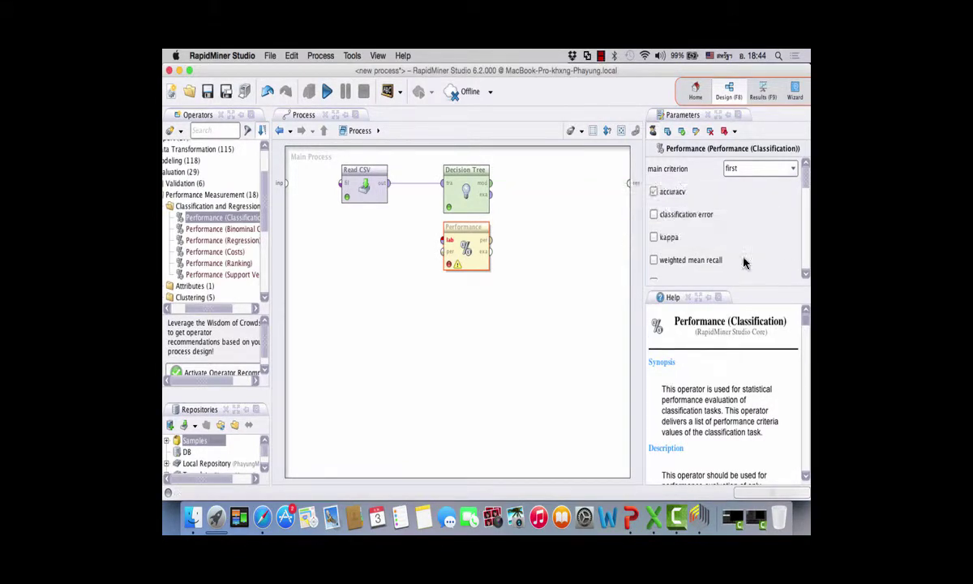
{"action": "right_click", "coordinate": [598, 224]}
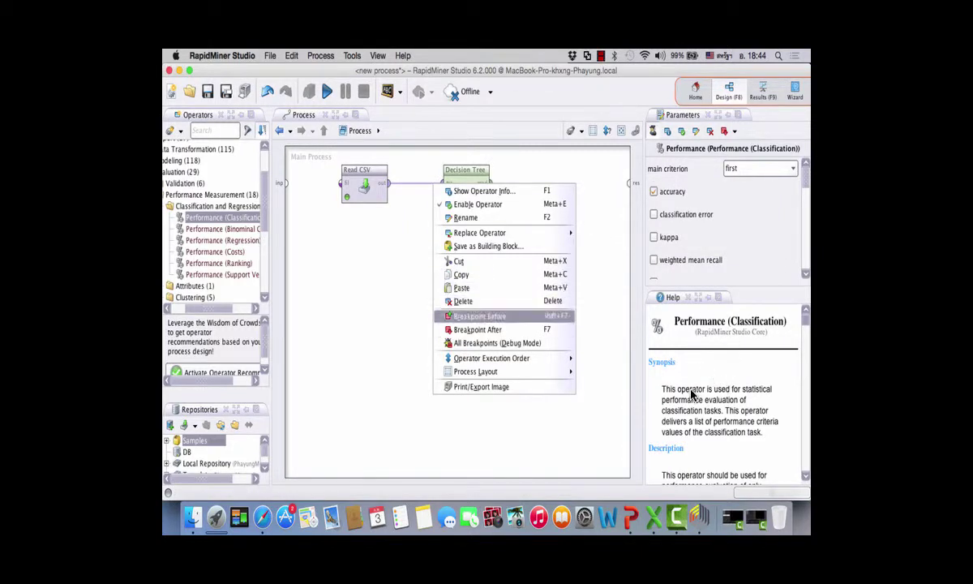
{"action": "left_click", "coordinate": [524, 224]}
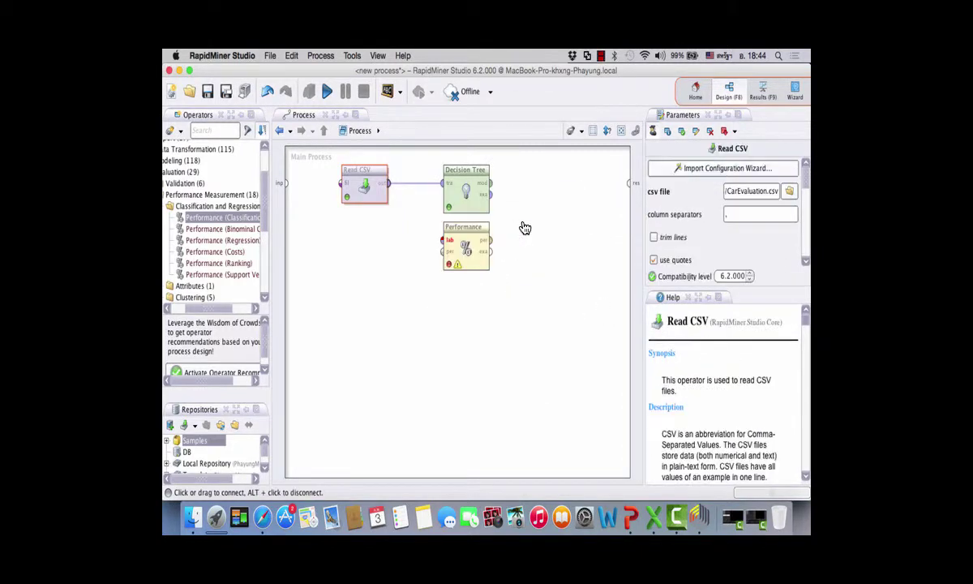
{"action": "left_click", "coordinate": [527, 224], "text": "alt"}
{"action": "left_click", "coordinate": [569, 326]}
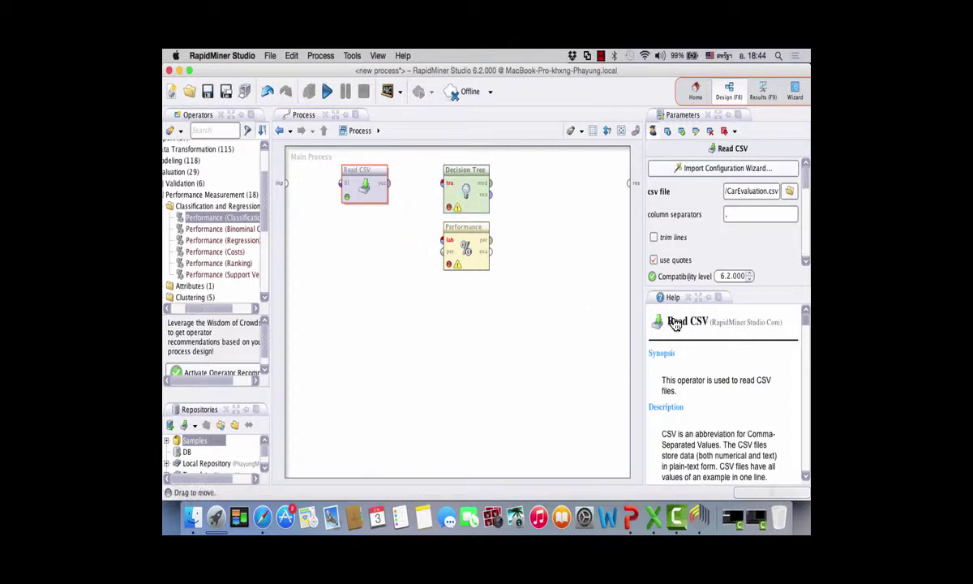
Move the Performance operator down and right of Decision Tree, and collapse the Evaluation operator group
{"action": "key", "text": "Down"}
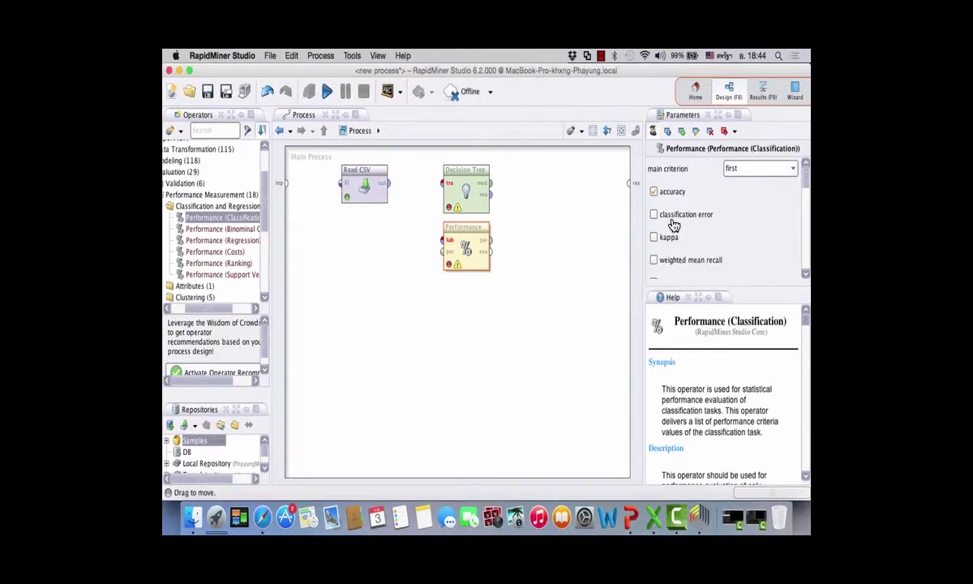
{"action": "mouse_move", "coordinate": [466, 248]}
{"action": "left_mouse_down"}
{"action": "mouse_move", "coordinate": [500, 277]}
{"action": "mouse_move", "coordinate": [534, 276]}
{"action": "left_mouse_up"}
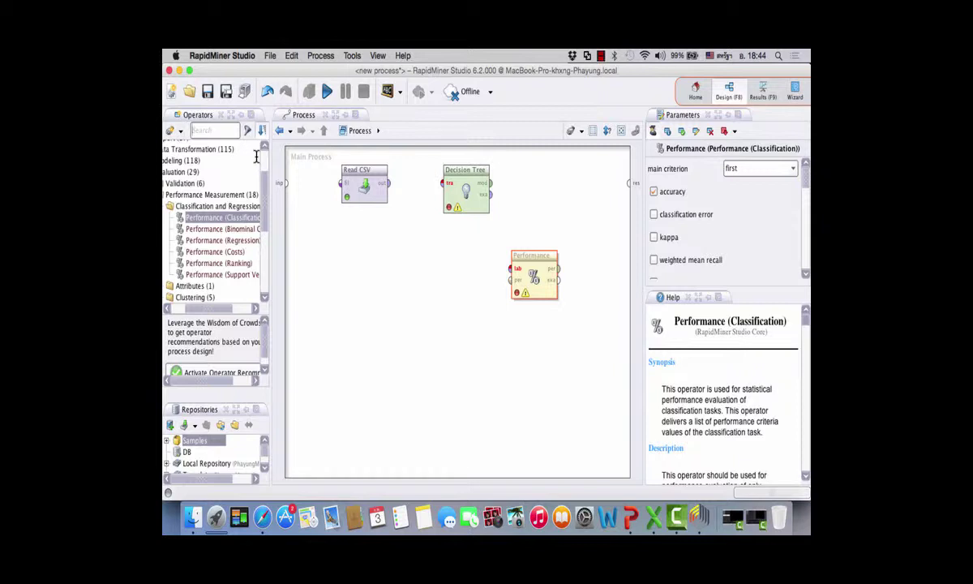
{"action": "type", "text": "lo"}
{"action": "key", "text": "BackSpace"}
{"action": "key", "text": "BackSpace"}
{"action": "left_click", "coordinate": [179, 308]}
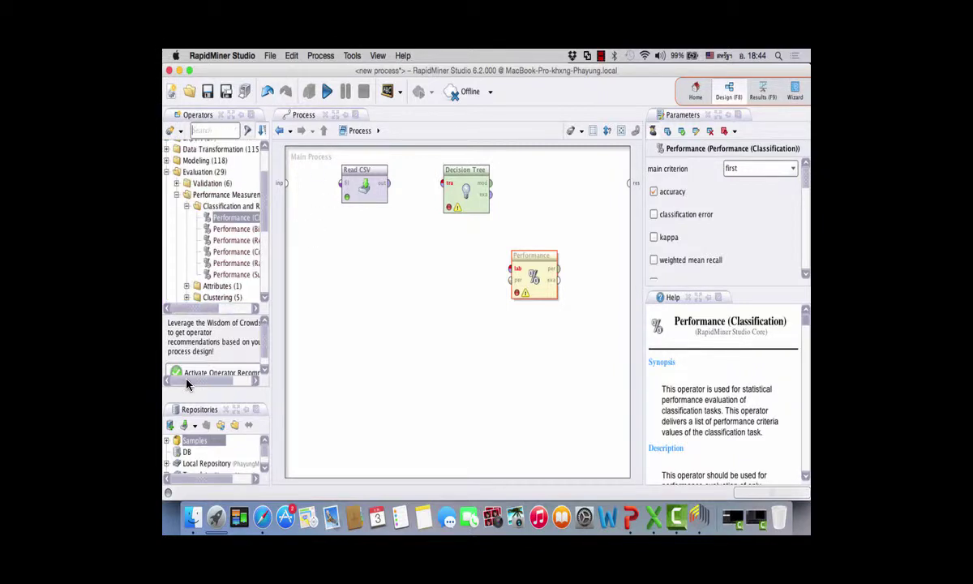
{"action": "left_click", "coordinate": [177, 194]}
{"action": "left_click", "coordinate": [167, 208]}
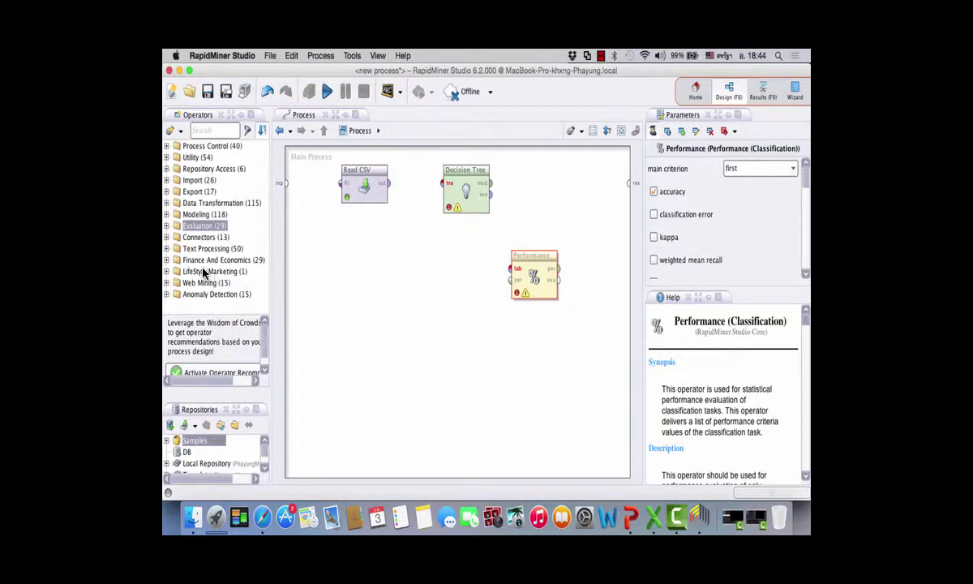
Add the Apply Model operator from Modeling's Model Application group, placing it to the left of Performance
{"action": "left_click", "coordinate": [166, 214]}
{"action": "left_click_drag", "start_coordinate": [328, 262], "coordinate": [329, 321]}
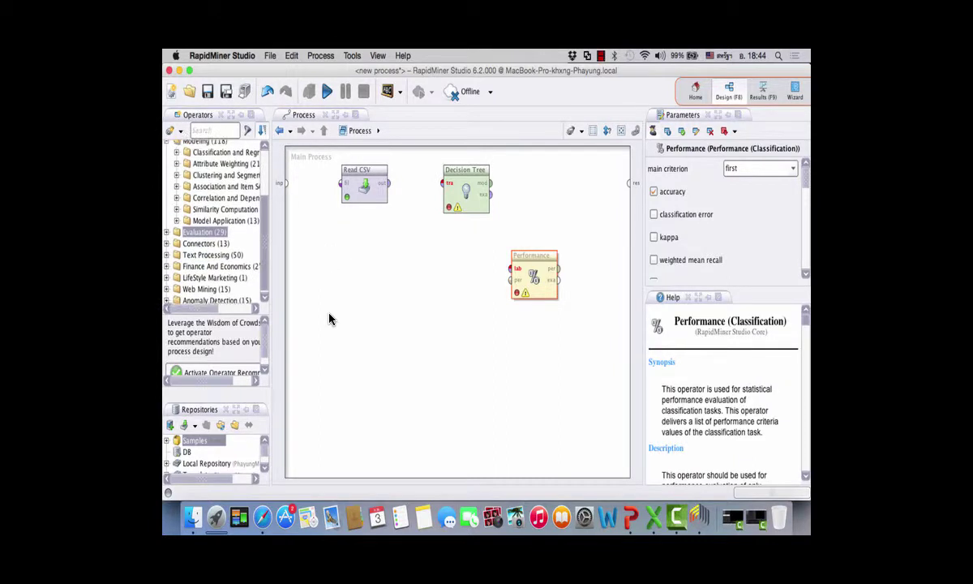
{"action": "left_click", "coordinate": [176, 221]}
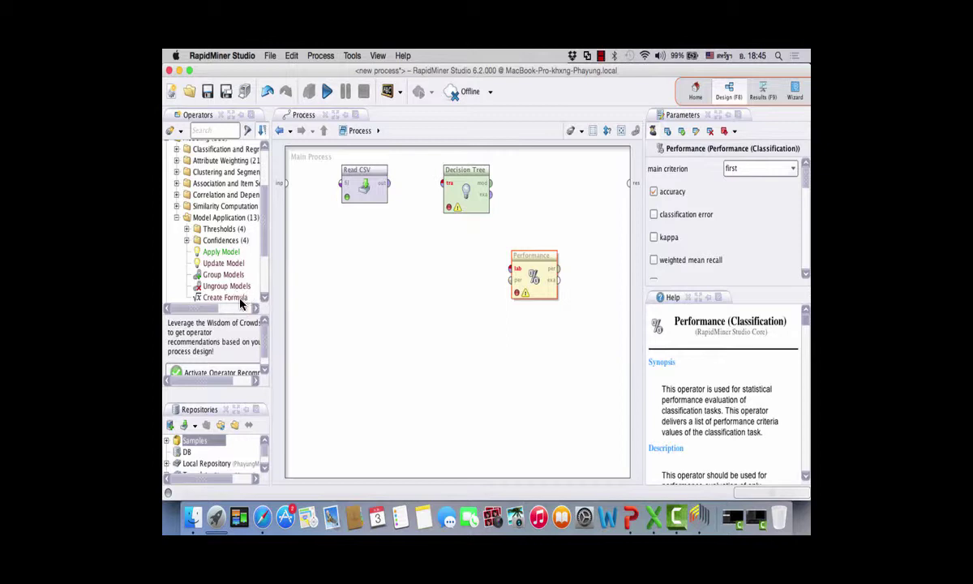
{"action": "left_click", "coordinate": [238, 250]}
{"action": "left_click_drag", "start_coordinate": [221, 251], "coordinate": [432, 301]}
Align Performance with Apply Model, place Apply Model directly beneath Decision Tree, and shift Read CSV further from Decision Tree
{"action": "left_click_drag", "start_coordinate": [532, 258], "coordinate": [533, 287]}
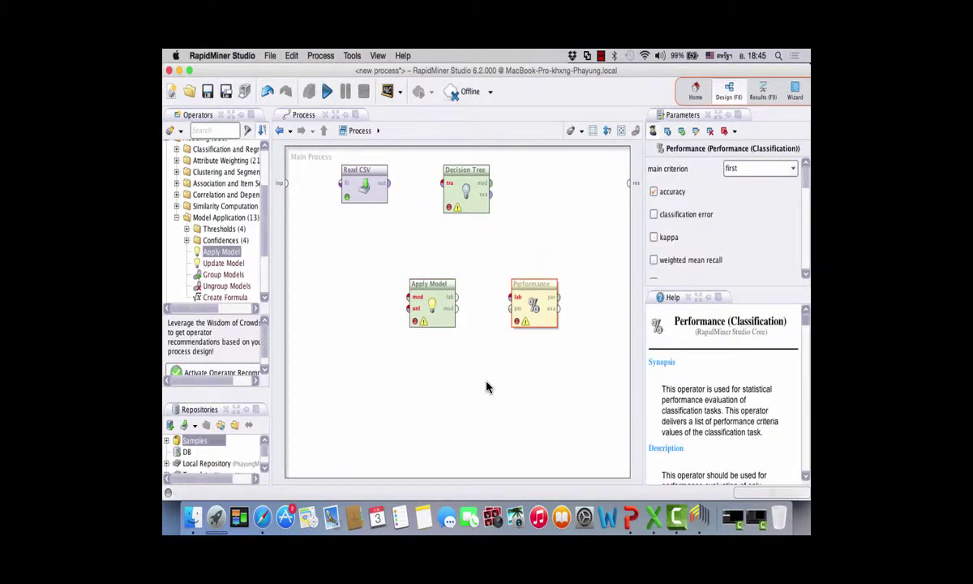
{"action": "left_click", "coordinate": [432, 304]}
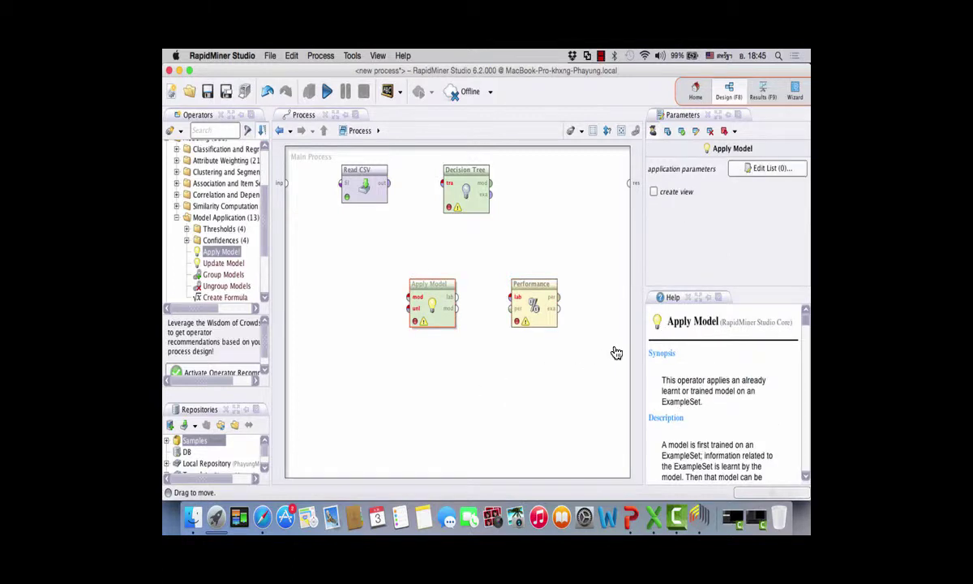
{"action": "left_click_drag", "start_coordinate": [432, 304], "coordinate": [466, 304]}
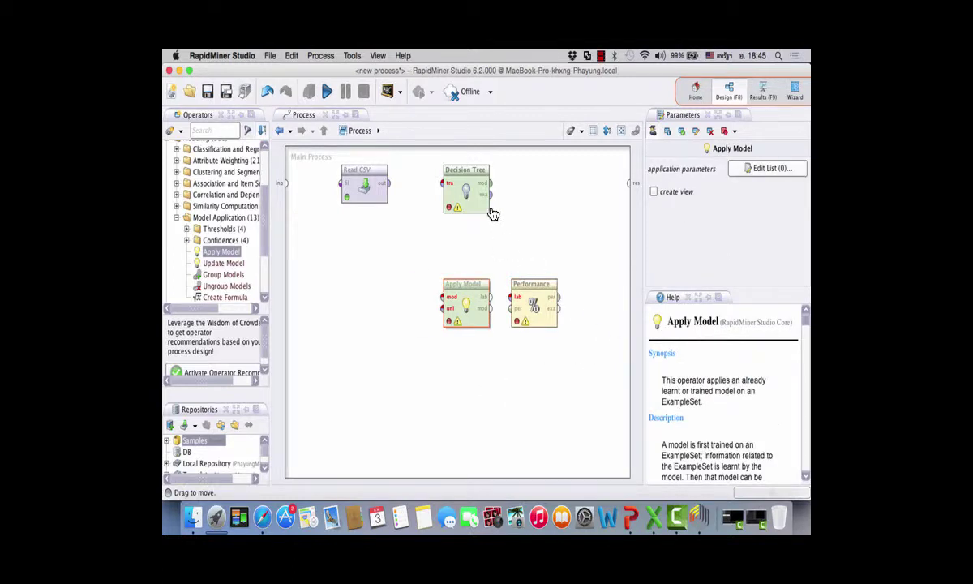
{"action": "left_click_drag", "start_coordinate": [364, 186], "coordinate": [330, 186]}
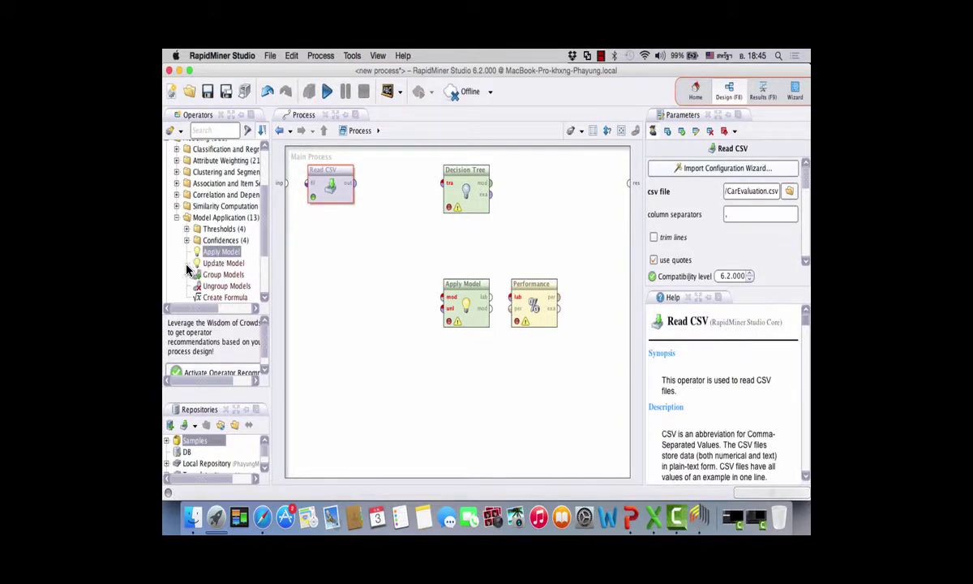
Collapse the Model Application and Modeling operator groups
{"action": "left_click", "coordinate": [176, 217]}
{"action": "scroll", "coordinate": [219, 223], "scroll_direction": "up", "scroll_amount": 3}
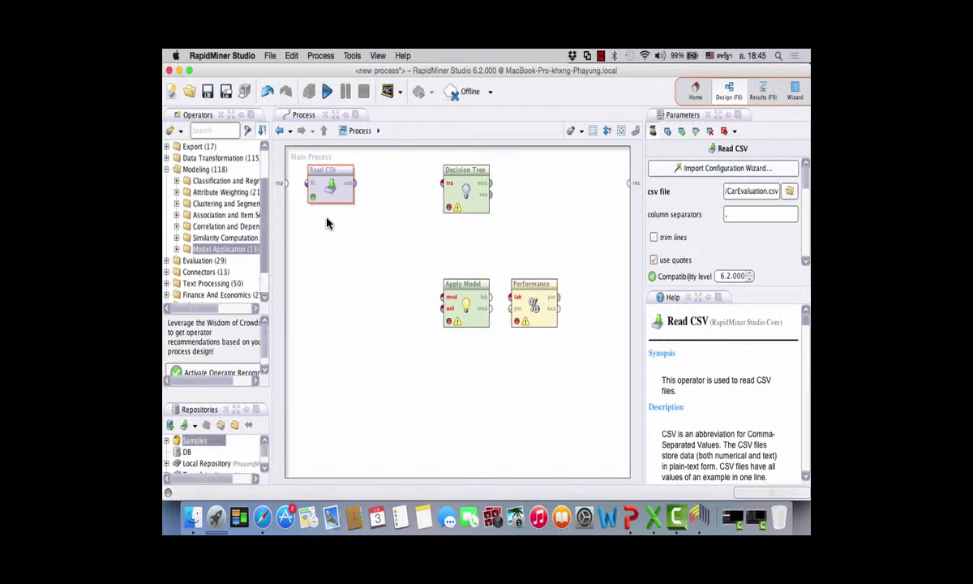
{"action": "key", "text": "Left"}
{"action": "key", "text": "Left"}
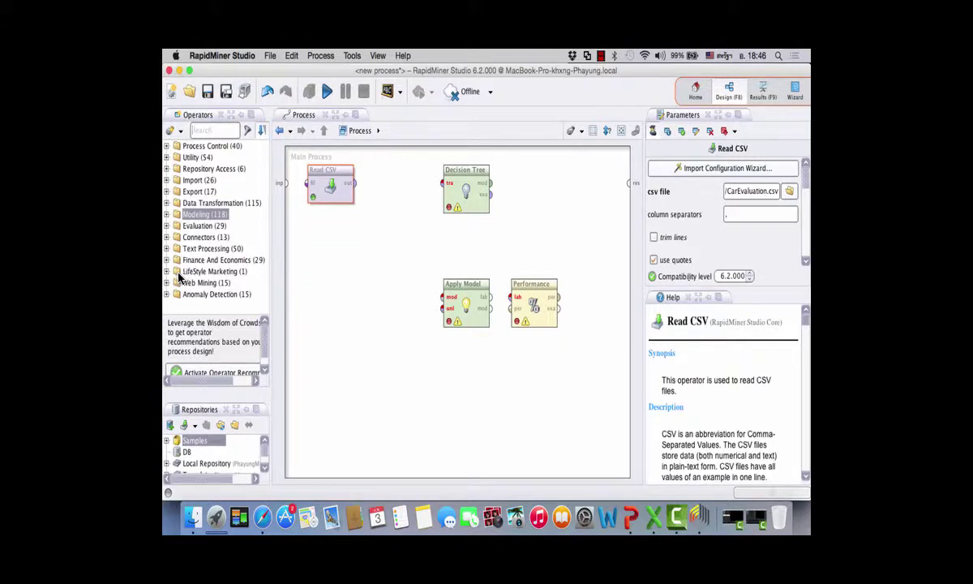
Add the Split Validation operator from Evaluation's Validation group between Read CSV and Decision Tree, with Read CSV's output connected to its training input
{"action": "left_click", "coordinate": [166, 225]}
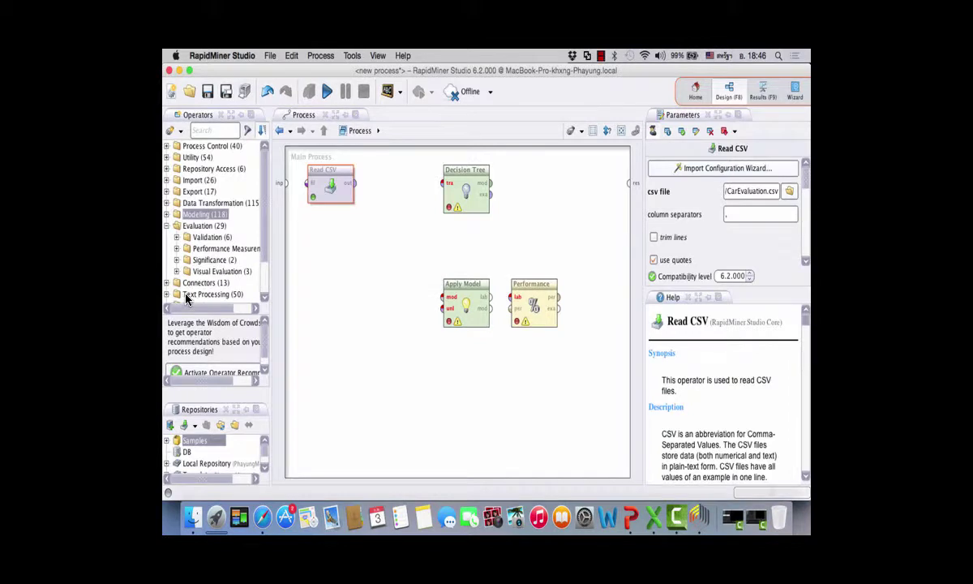
{"action": "left_click", "coordinate": [177, 237]}
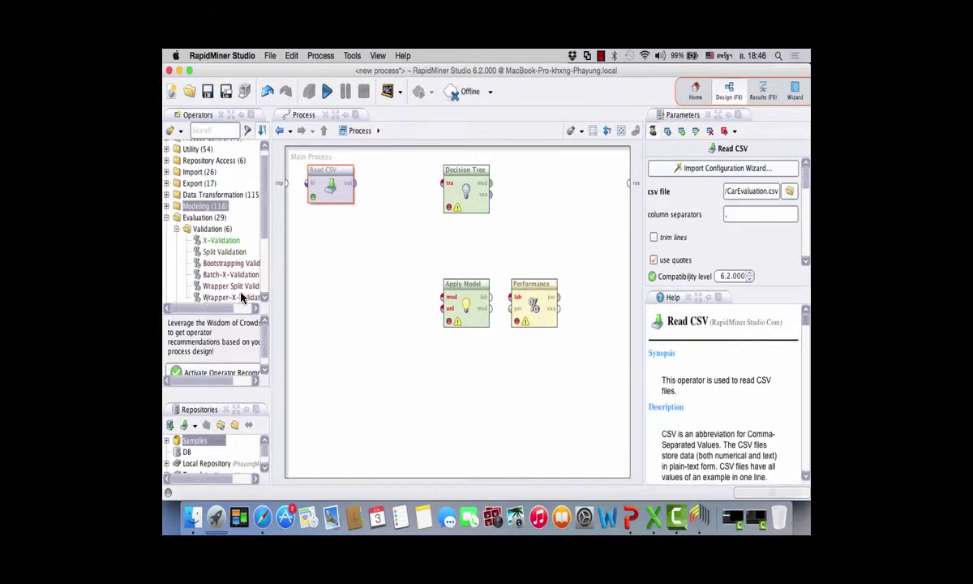
{"action": "left_click", "coordinate": [232, 251]}
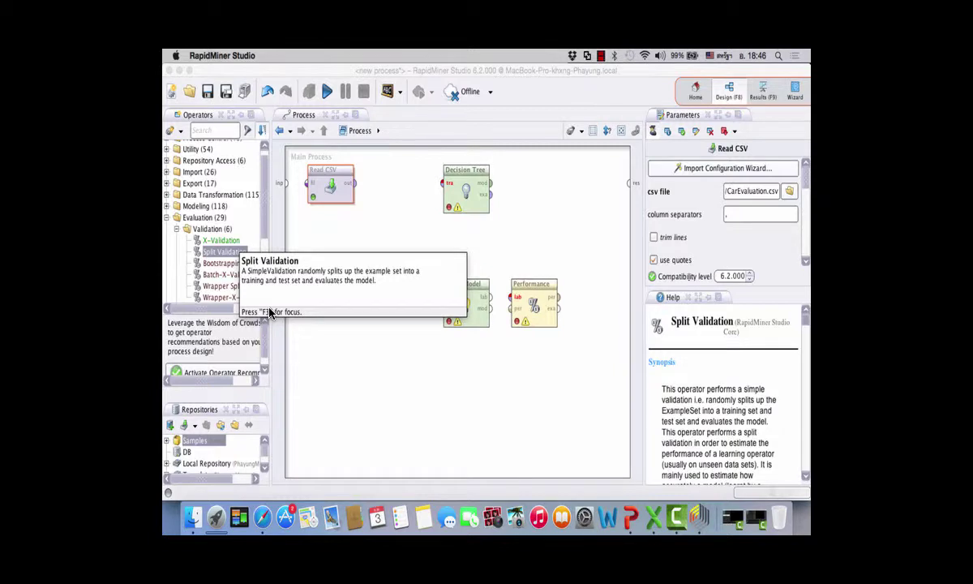
{"action": "mouse_move", "coordinate": [223, 251]}
{"action": "left_mouse_down"}
{"action": "mouse_move", "coordinate": [381, 274]}
{"action": "mouse_move", "coordinate": [383, 233]}
{"action": "mouse_move", "coordinate": [398, 243]}
{"action": "mouse_move", "coordinate": [398, 214]}
{"action": "left_mouse_up"}
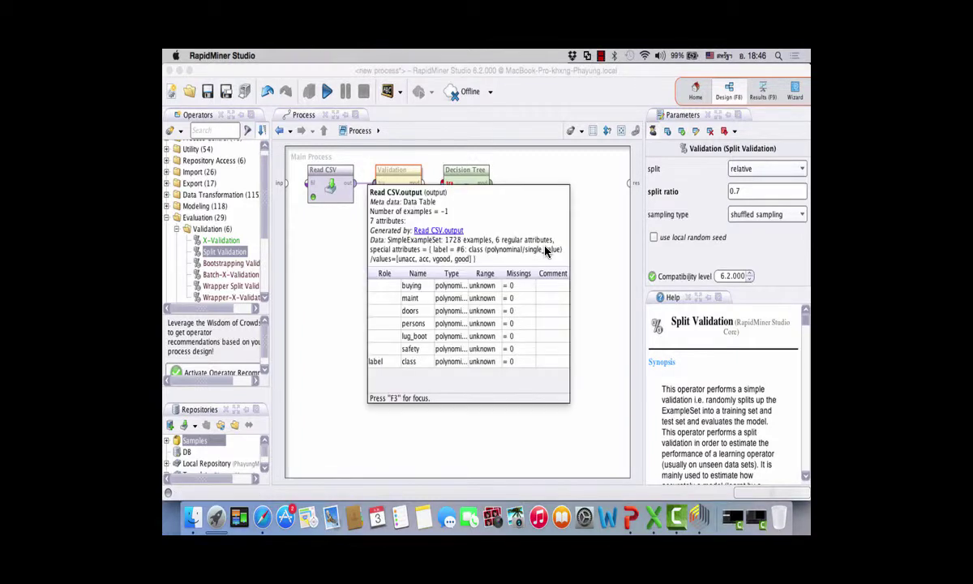
{"action": "left_click", "coordinate": [441, 410]}
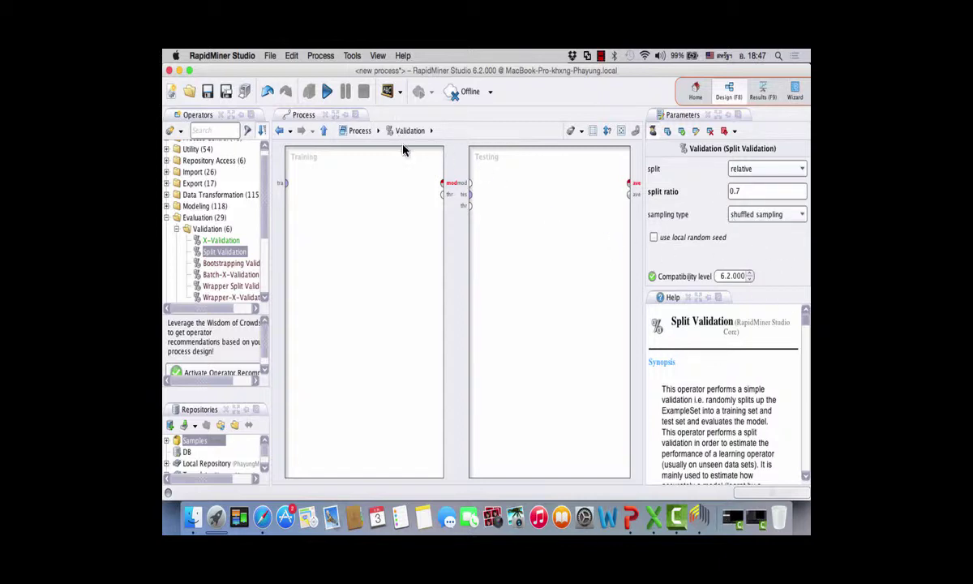
Cut Decision Tree from the main process and paste it into the Training area inside the Validation operator
{"action": "key", "text": "Escape"}
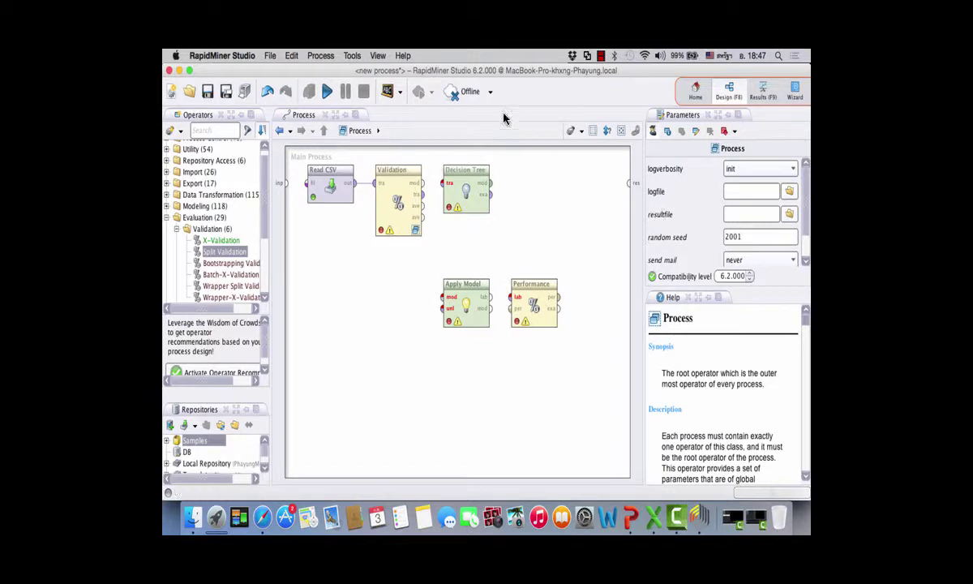
{"action": "left_click", "coordinate": [291, 55]}
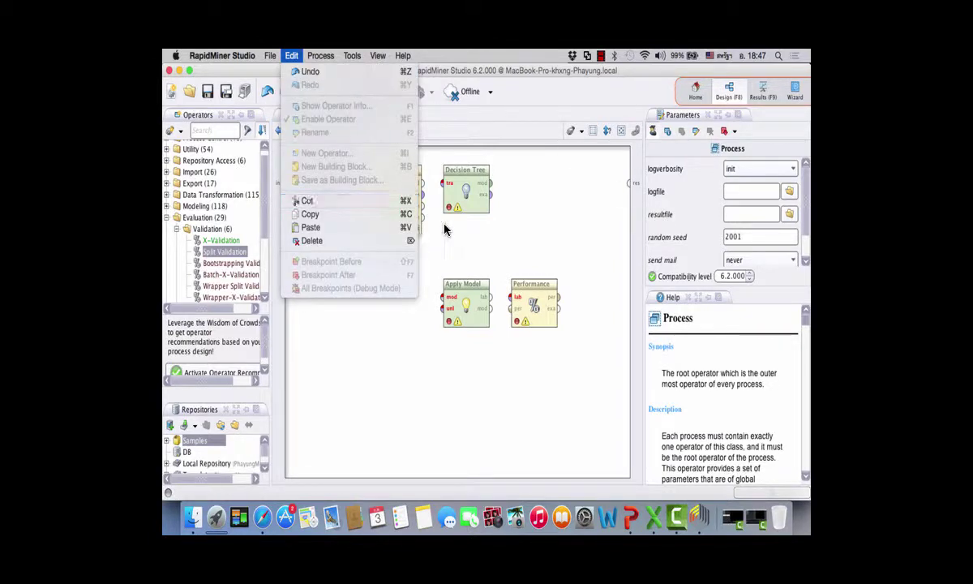
{"action": "left_click", "coordinate": [496, 162]}
{"action": "left_click", "coordinate": [464, 172]}
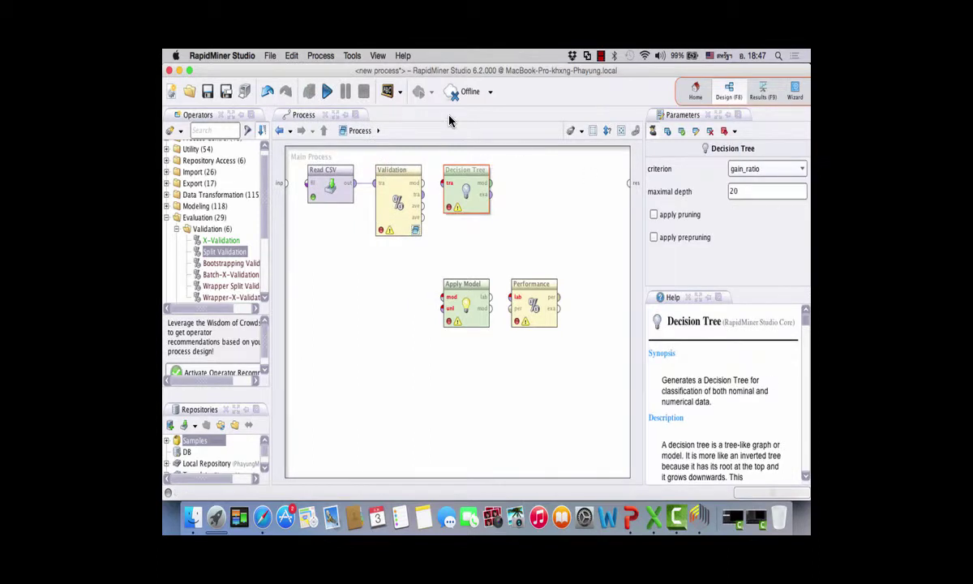
{"action": "left_click", "coordinate": [291, 55]}
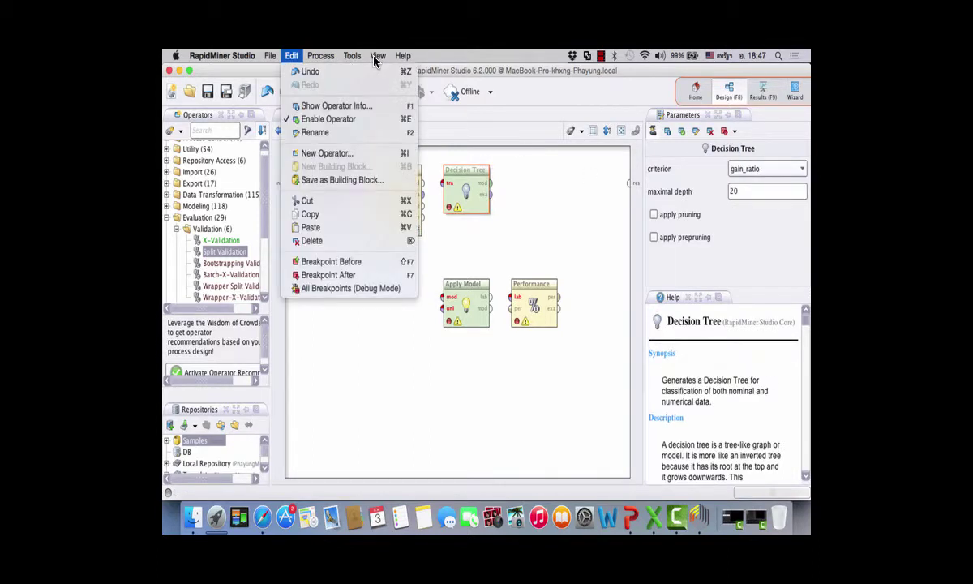
{"action": "left_click", "coordinate": [409, 201]}
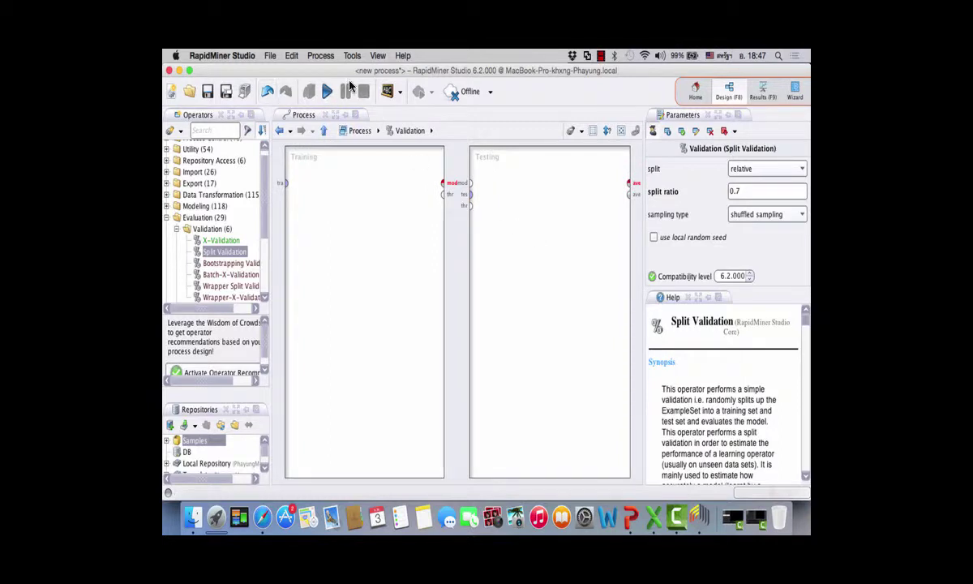
{"action": "left_click", "coordinate": [291, 55]}
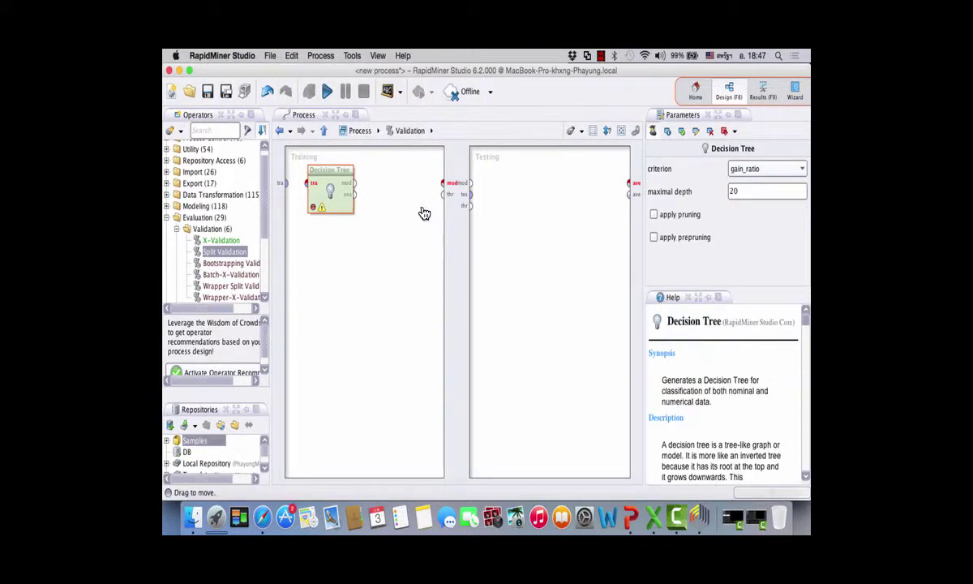
Shift Decision Tree away from the Training area's edge, and connect it to the training input and the model output
{"action": "left_click_drag", "start_coordinate": [330, 191], "coordinate": [364, 191]}
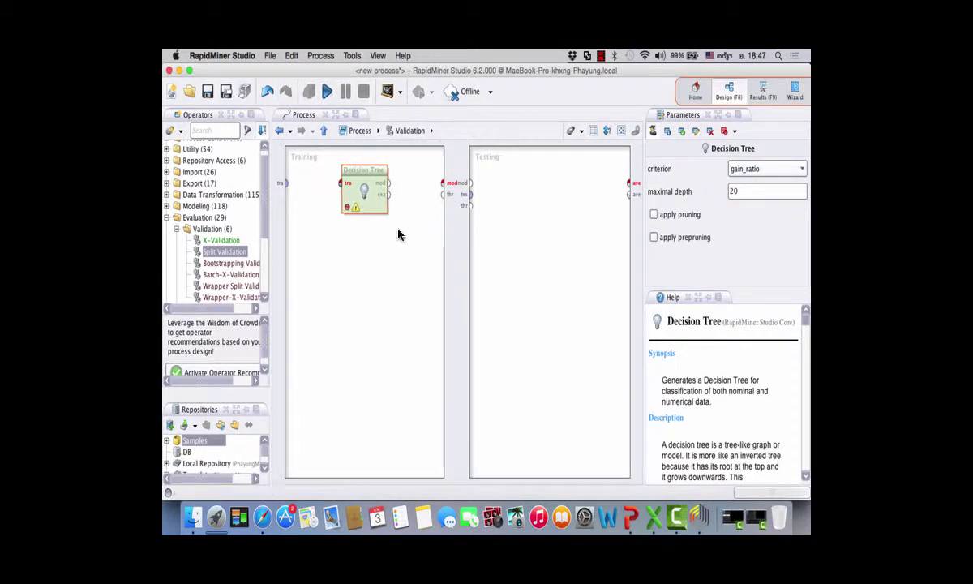
{"action": "left_click", "coordinate": [285, 183]}
{"action": "left_click", "coordinate": [340, 182]}
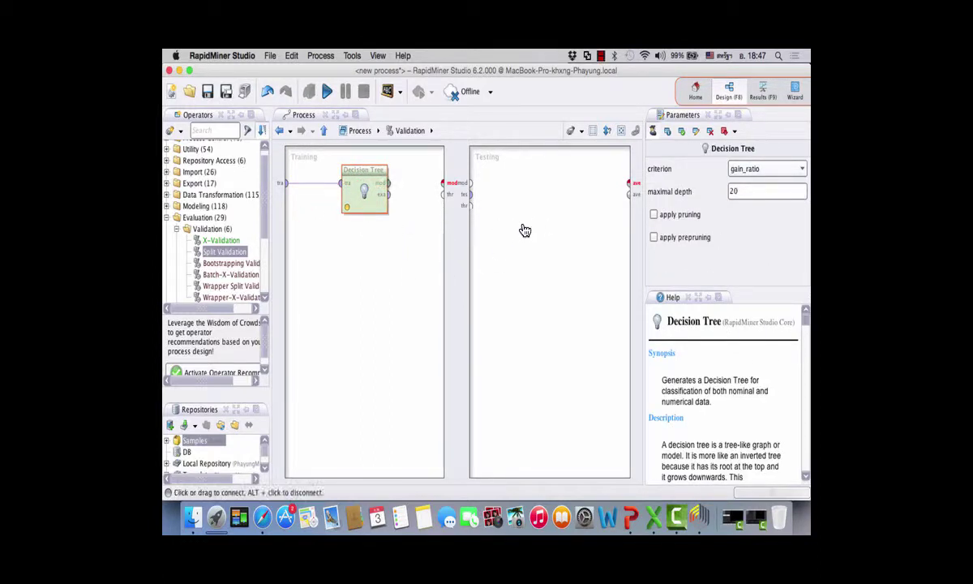
{"action": "left_click", "coordinate": [445, 183]}
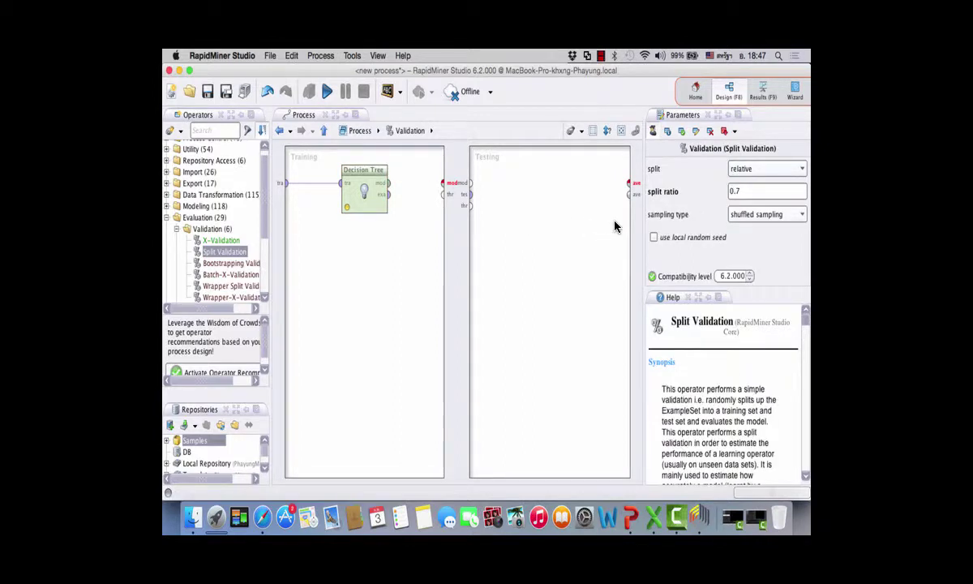
{"action": "left_click", "coordinate": [389, 183]}
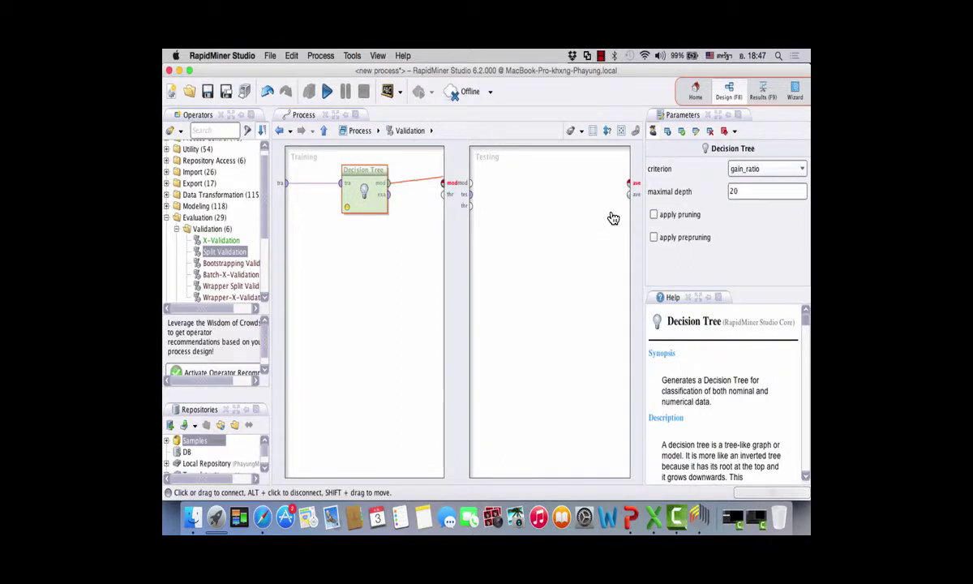
{"action": "left_click", "coordinate": [506, 342]}
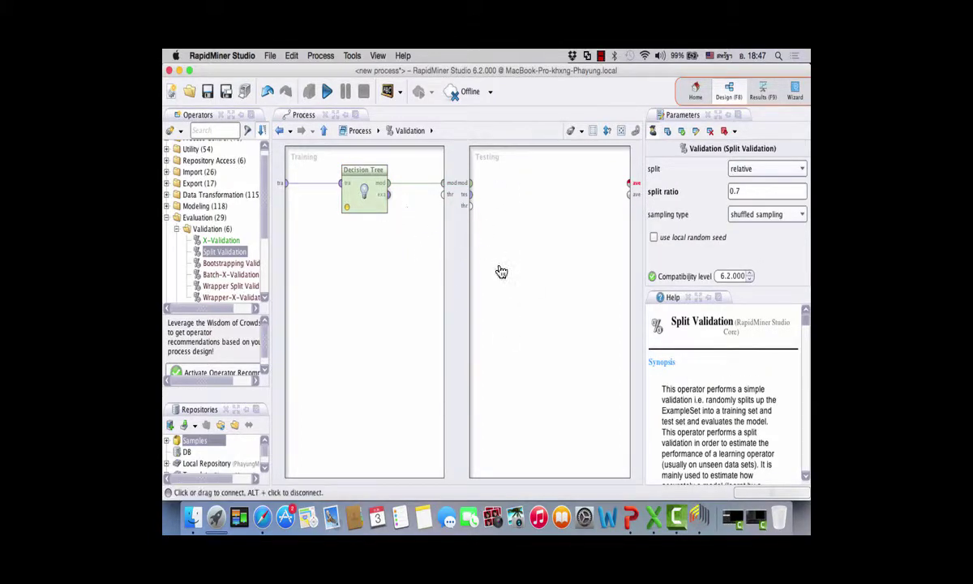
Cut Apply Model and Performance from the main process and paste them into the Training area inside Validation
{"action": "mouse_move", "coordinate": [519, 249]}
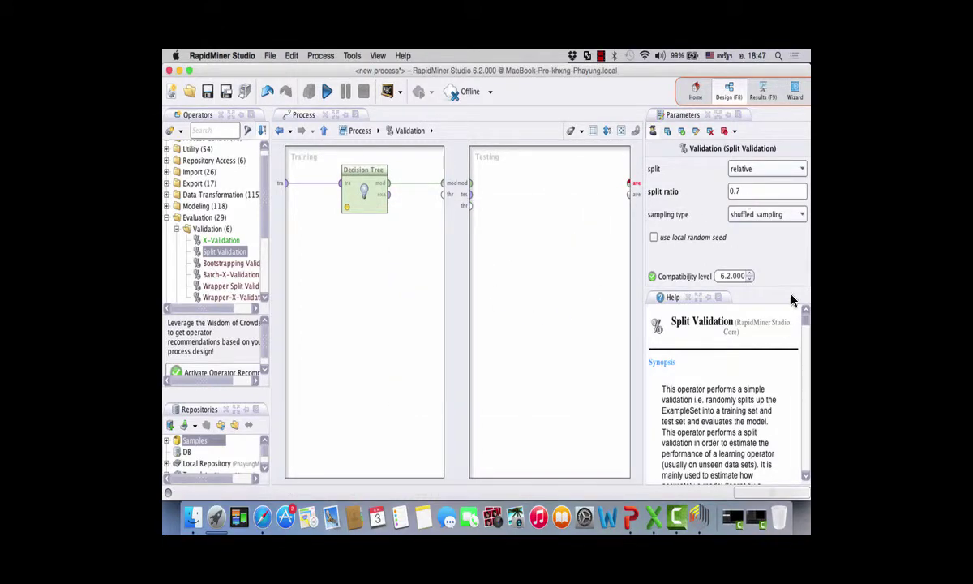
{"action": "left_click", "coordinate": [323, 130]}
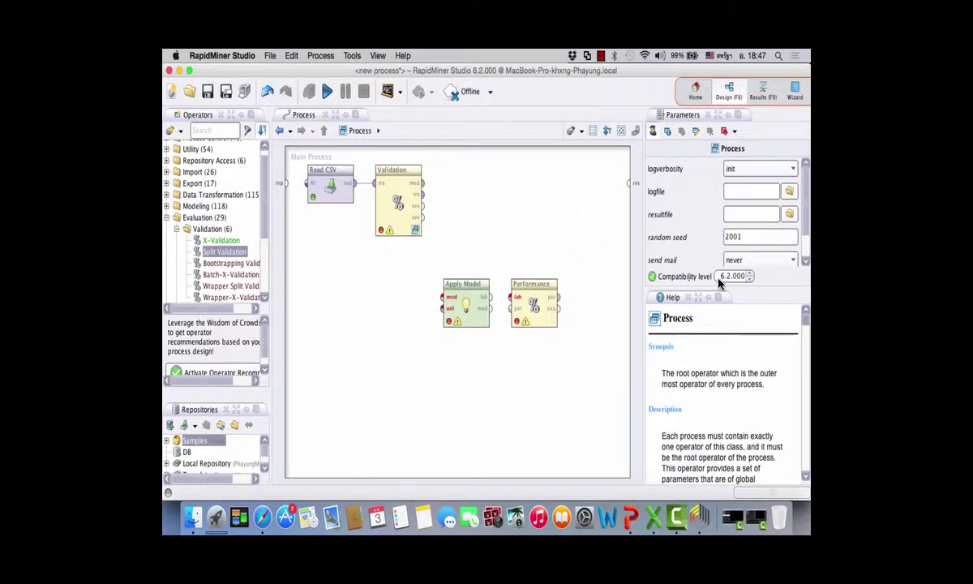
{"action": "left_click_drag", "start_coordinate": [584, 326], "coordinate": [425, 255]}
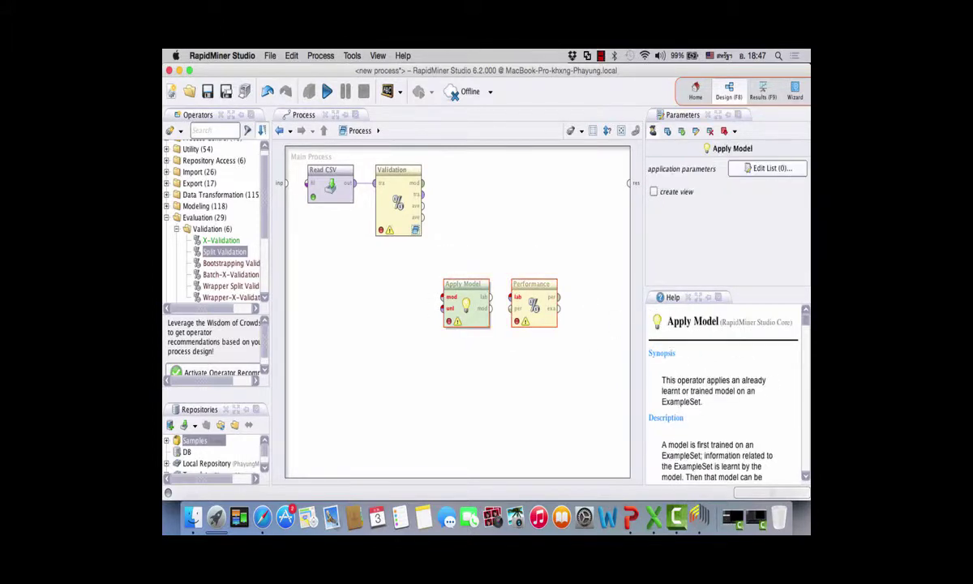
{"action": "left_click", "coordinate": [589, 324]}
{"action": "left_click_drag", "start_coordinate": [535, 349], "coordinate": [574, 356]}
{"action": "left_click", "coordinate": [291, 55]}
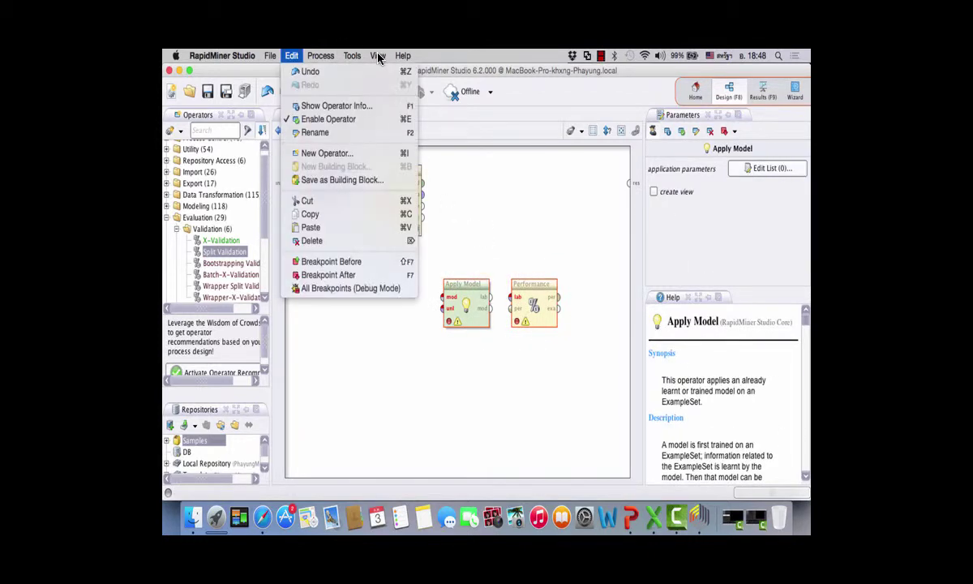
{"action": "left_click", "coordinate": [407, 201]}
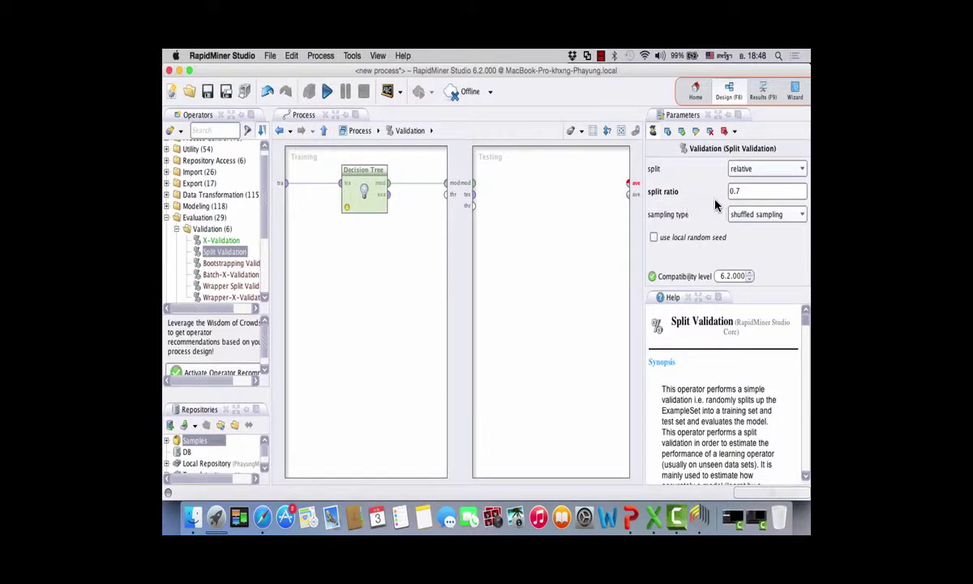
{"action": "left_click", "coordinate": [291, 56]}
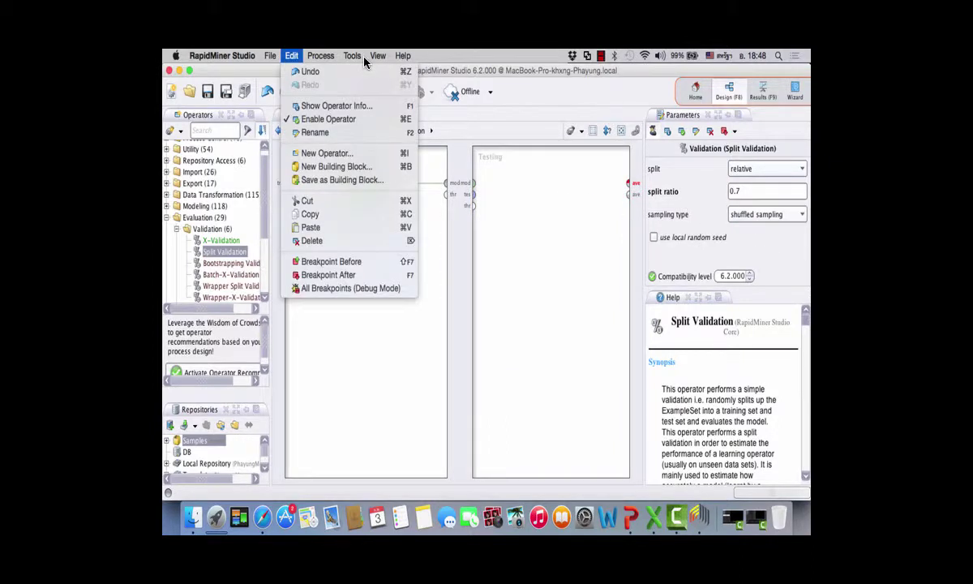
{"action": "key", "text": "super+v"}
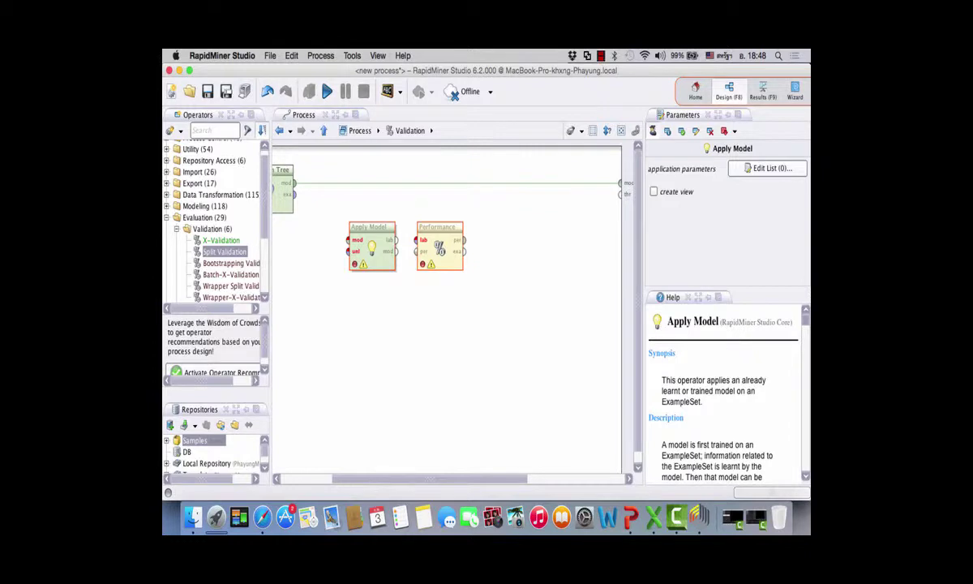
Move Apply Model and Performance from Validation's Training area to its Testing area by cutting and pasting them
{"action": "left_click_drag", "start_coordinate": [626, 411], "coordinate": [478, 402]}
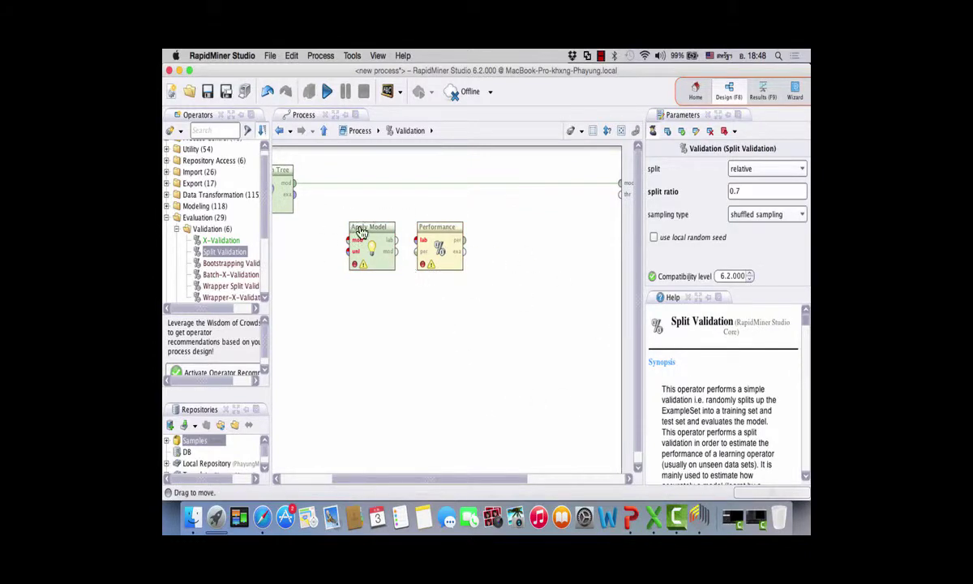
{"action": "left_click_drag", "start_coordinate": [312, 199], "coordinate": [464, 285]}
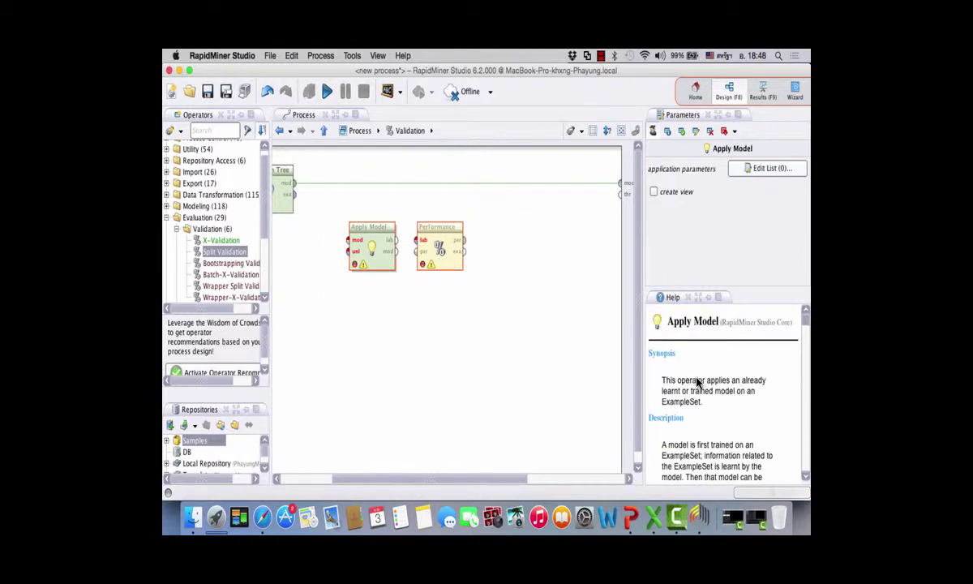
{"action": "left_click", "coordinate": [291, 55]}
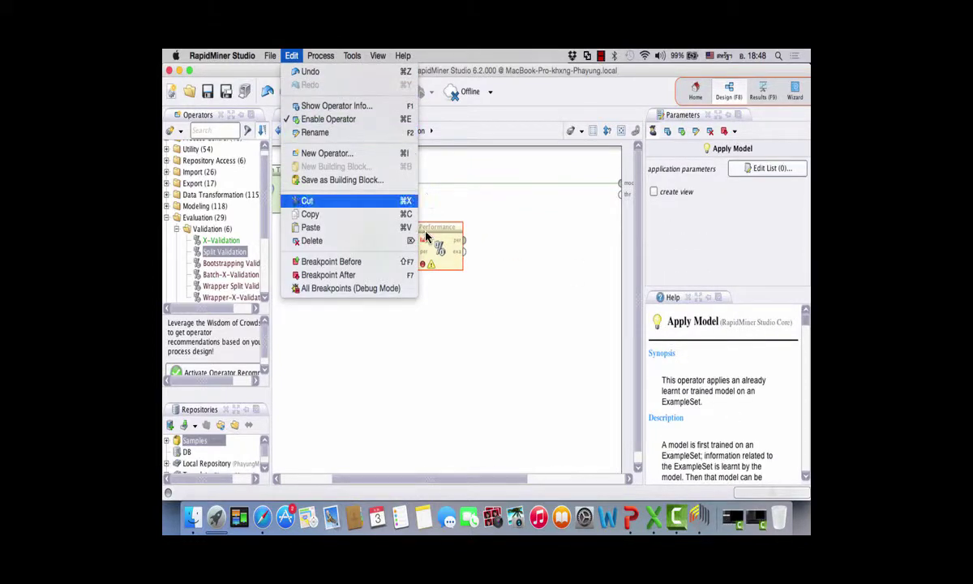
{"action": "left_click", "coordinate": [401, 200]}
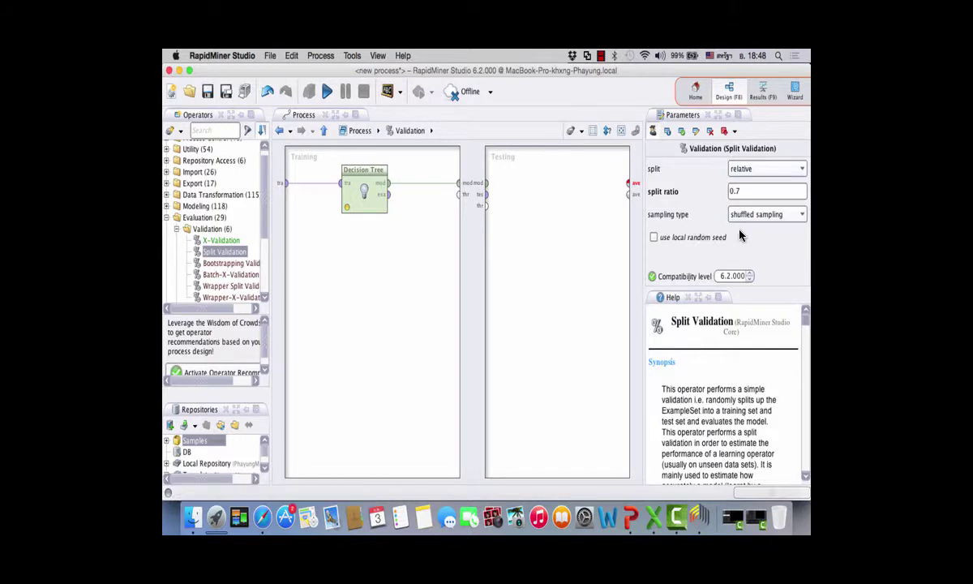
{"action": "left_click", "coordinate": [291, 55]}
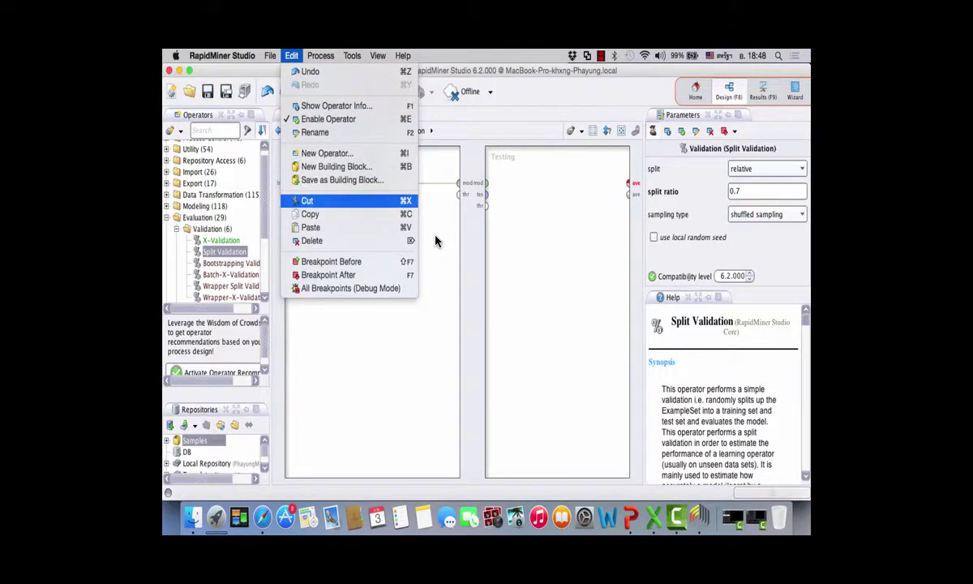
{"action": "key", "text": "super+v"}
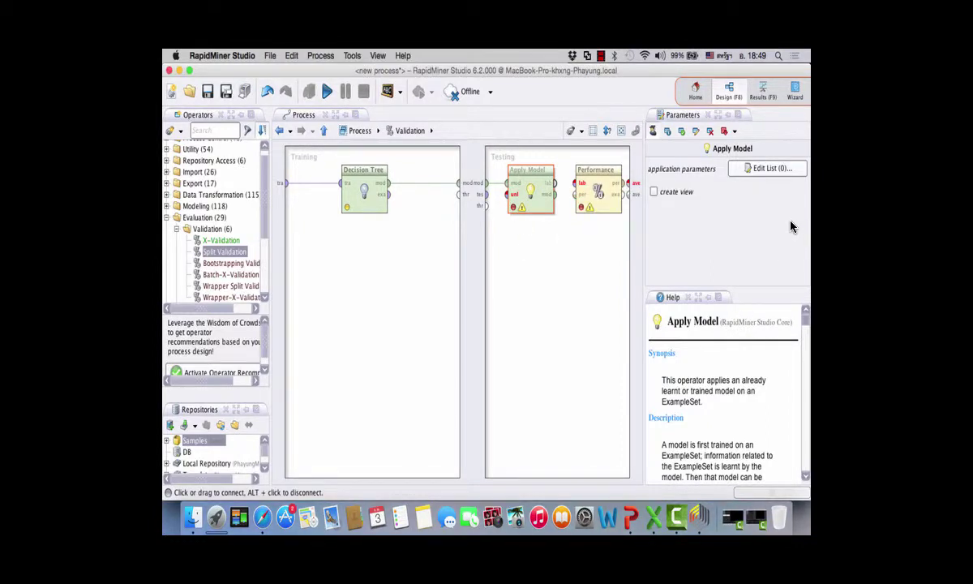
Wire the Testing area: model and test set into Apply Model, labelled data into Performance, and the performance output into the first averagable result
{"action": "mouse_move", "coordinate": [576, 183]}
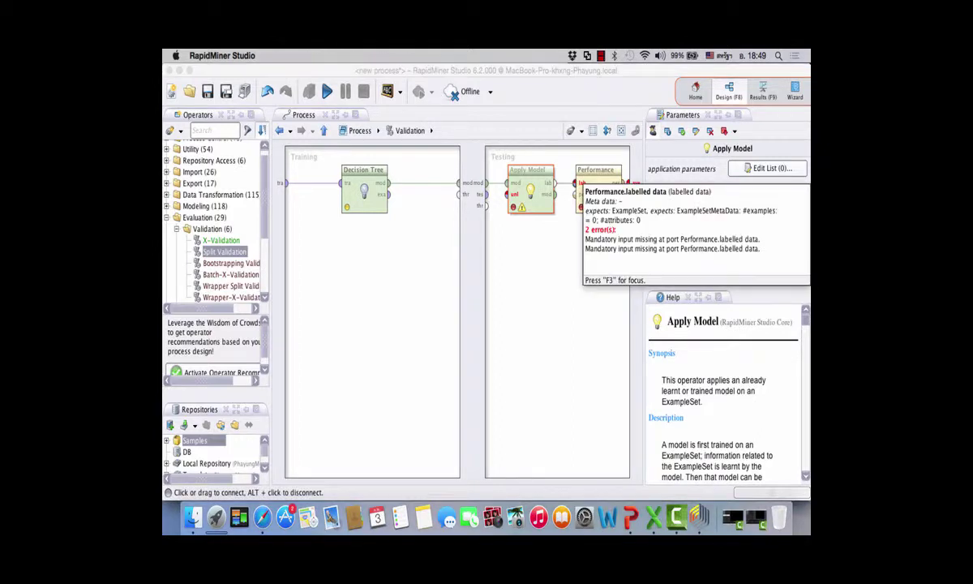
{"action": "left_click", "coordinate": [560, 159]}
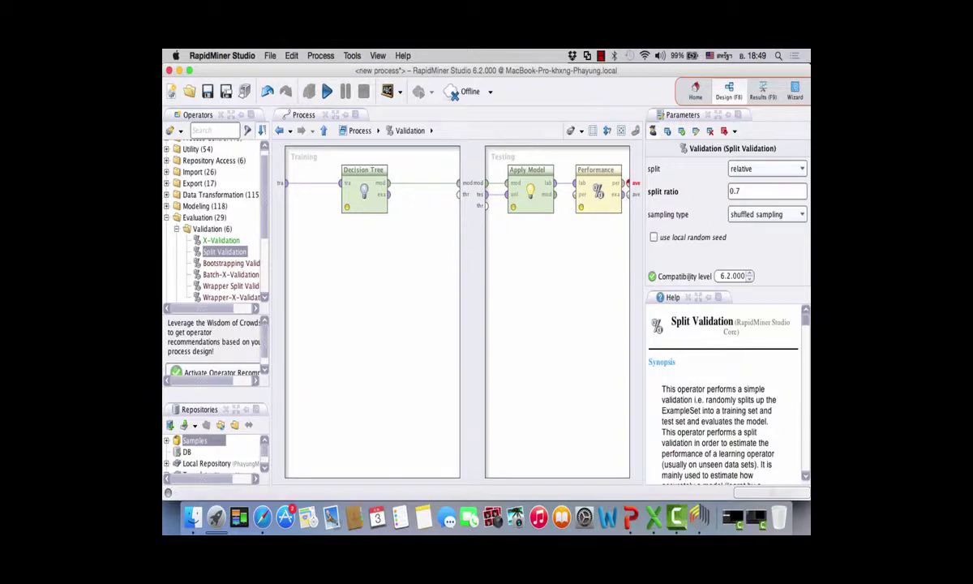
{"action": "left_click_drag", "start_coordinate": [643, 276], "coordinate": [726, 276]}
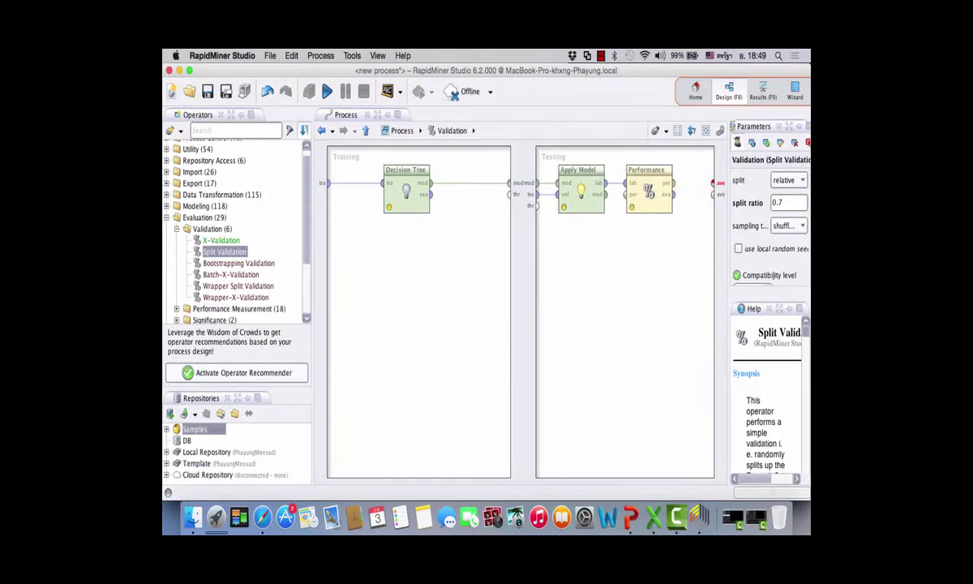
{"action": "left_click", "coordinate": [672, 183]}
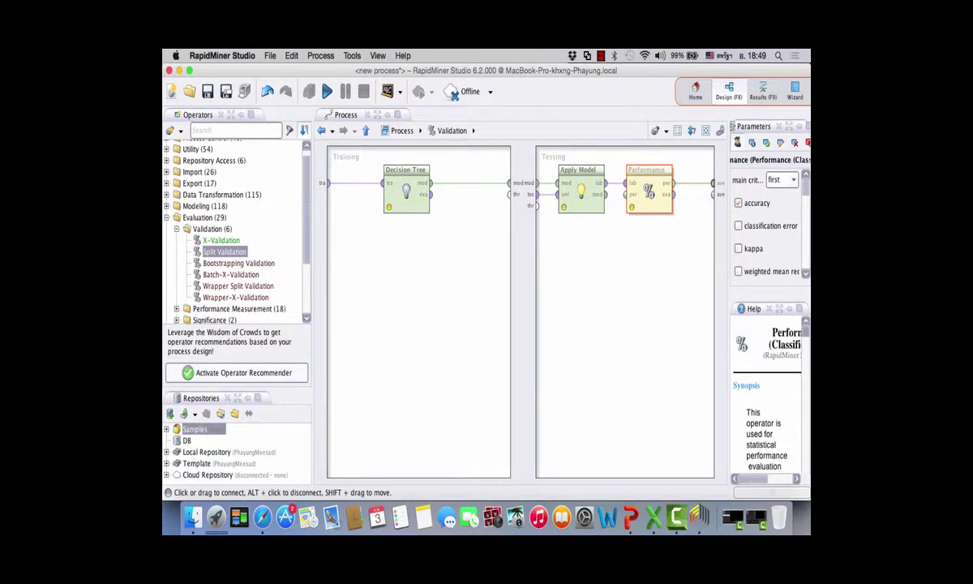
Connect Performance's example set output to the second averagable port of Validation's Testing area
{"action": "left_click", "coordinate": [714, 184]}
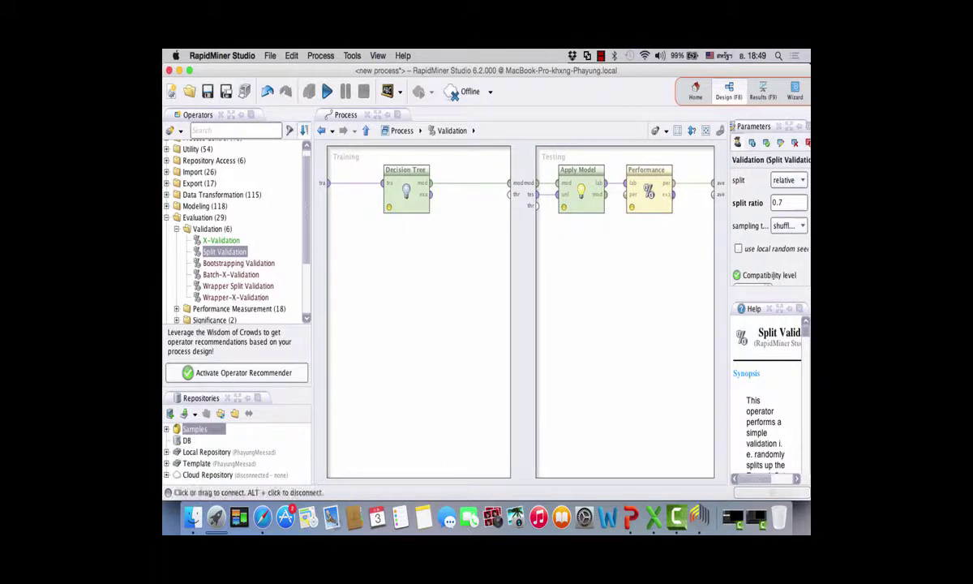
{"action": "left_click", "coordinate": [649, 188]}
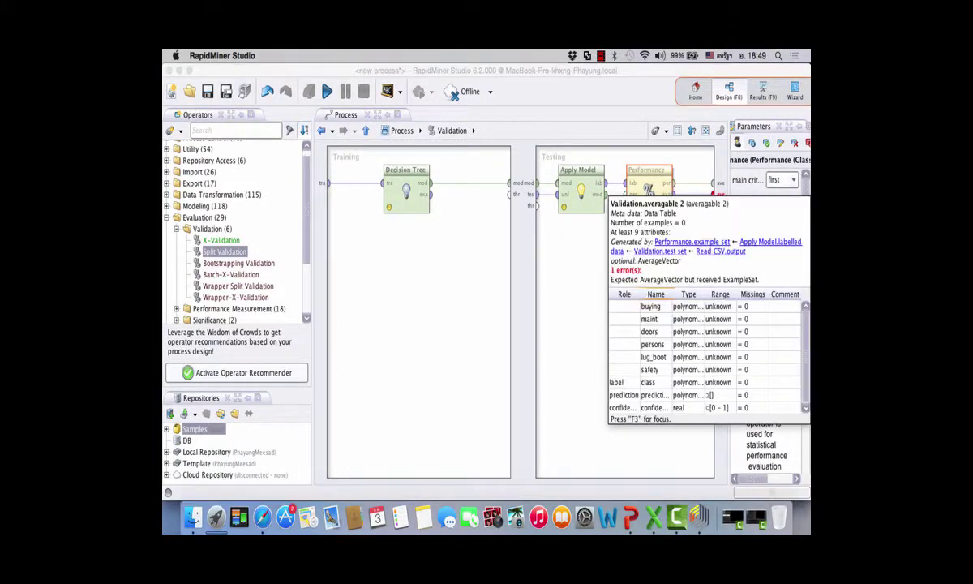
{"action": "left_click", "coordinate": [713, 194]}
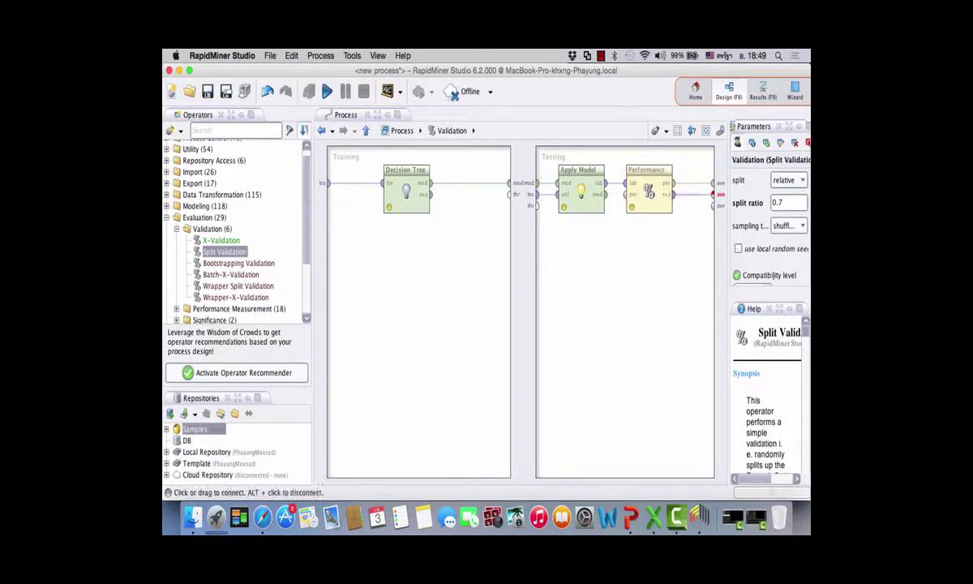
{"action": "mouse_move", "coordinate": [669, 194]}
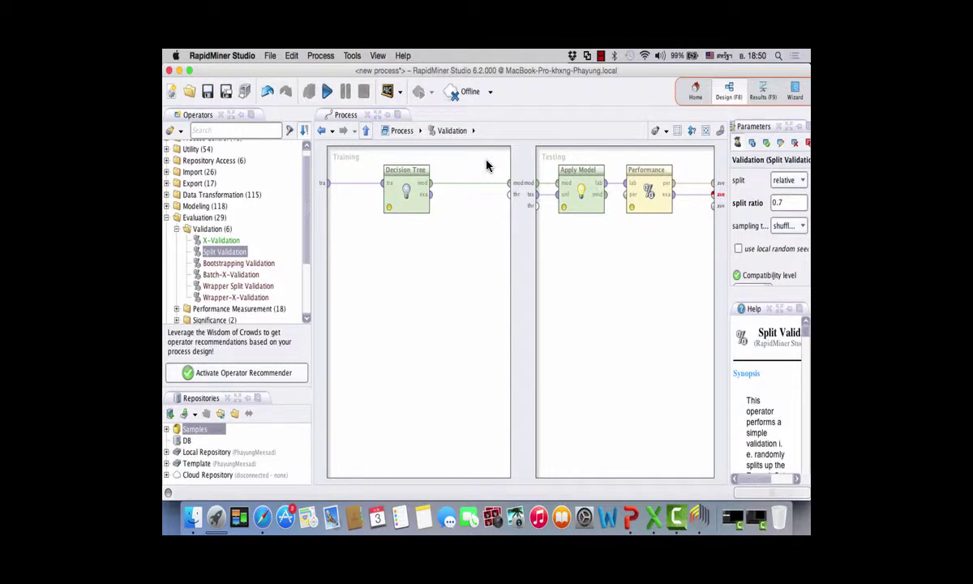
Return to the main process and connect Validation's model output and first averagable output to the first two process results
{"action": "left_click", "coordinate": [366, 131]}
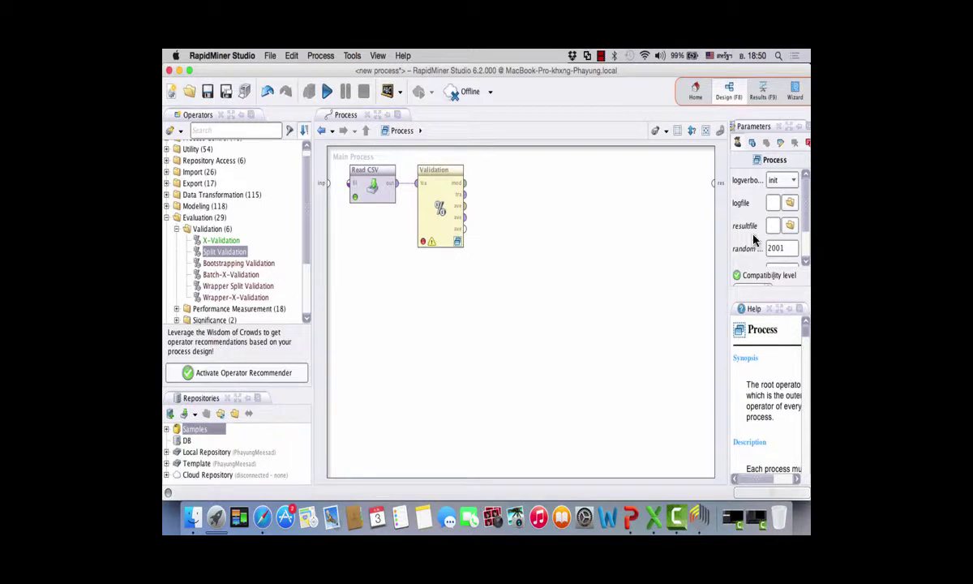
{"action": "left_click", "coordinate": [464, 183]}
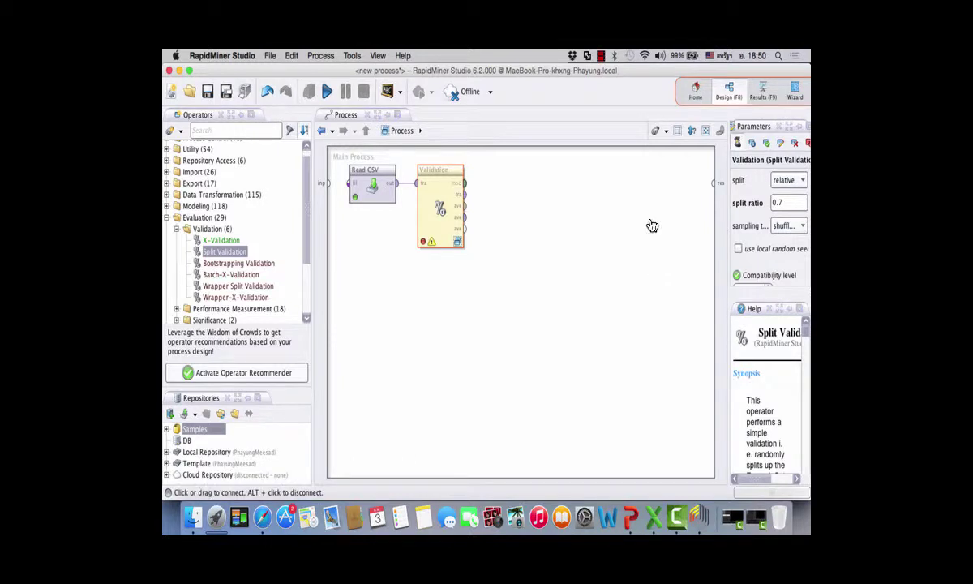
{"action": "left_click_drag", "start_coordinate": [465, 183], "coordinate": [713, 183]}
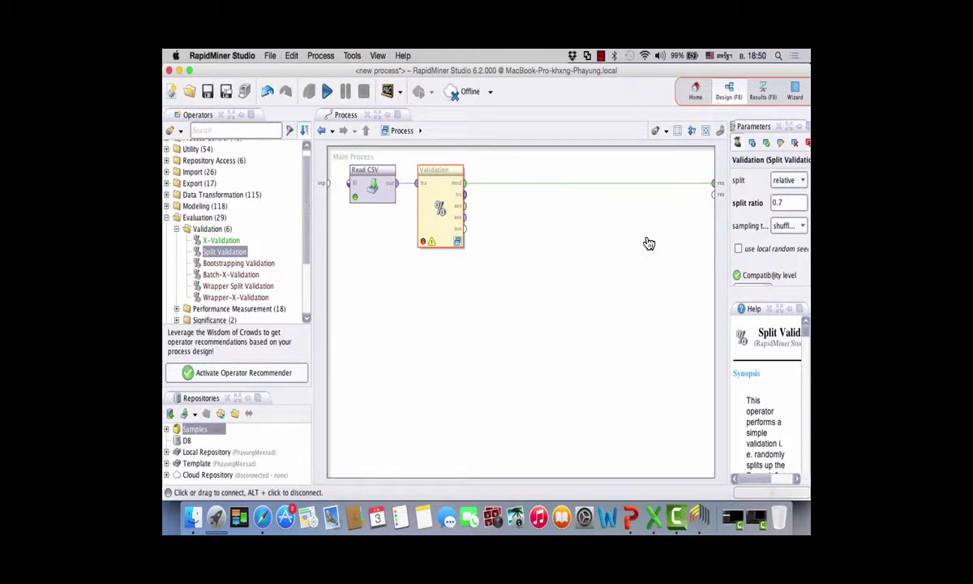
{"action": "mouse_move", "coordinate": [648, 253]}
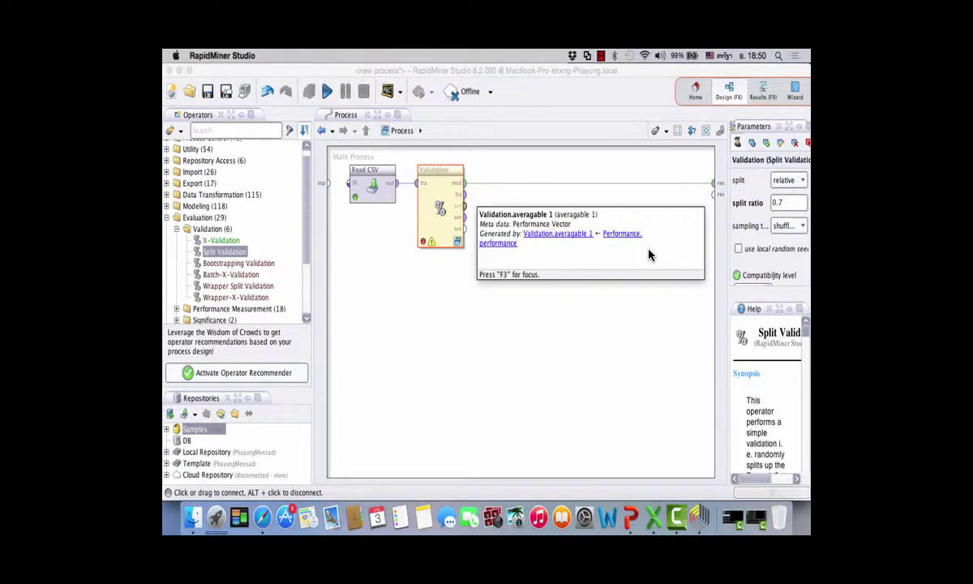
{"action": "left_click_drag", "start_coordinate": [465, 206], "coordinate": [670, 208]}
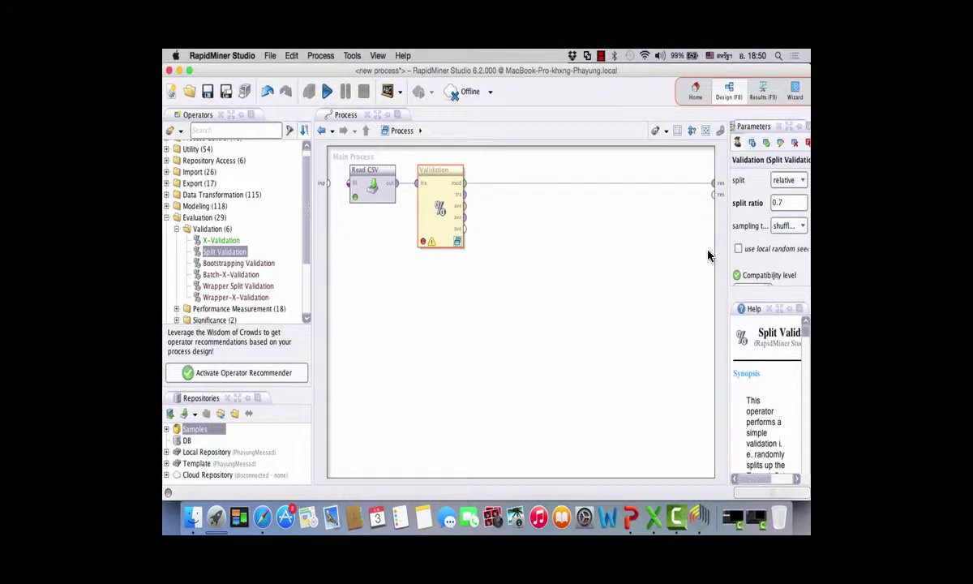
{"action": "left_click_drag", "start_coordinate": [464, 206], "coordinate": [714, 195]}
{"action": "left_click", "coordinate": [714, 194]}
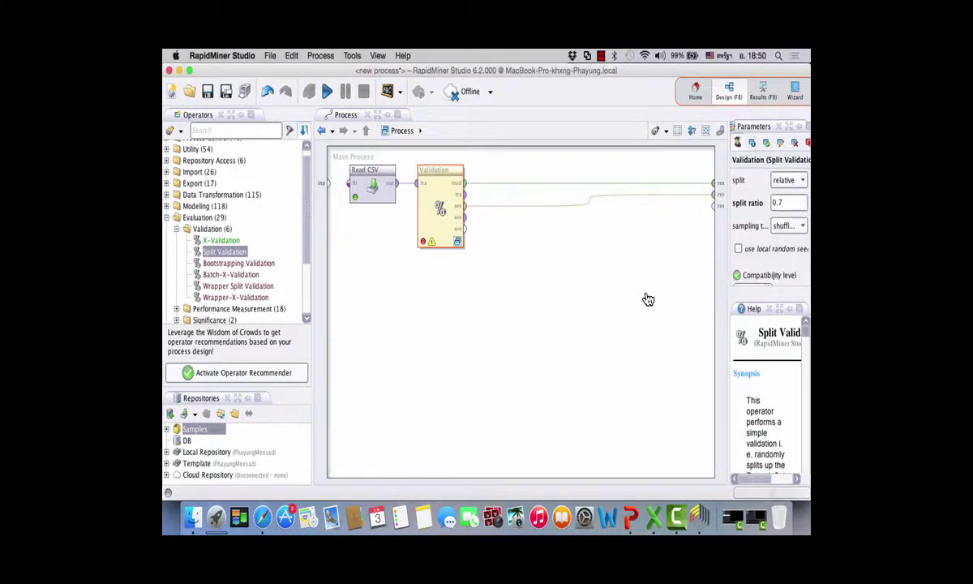
Inside Validation's Testing area, connect Apply Model's model output to the third averagable port, and return to the main process
{"action": "double_click", "coordinate": [598, 304]}
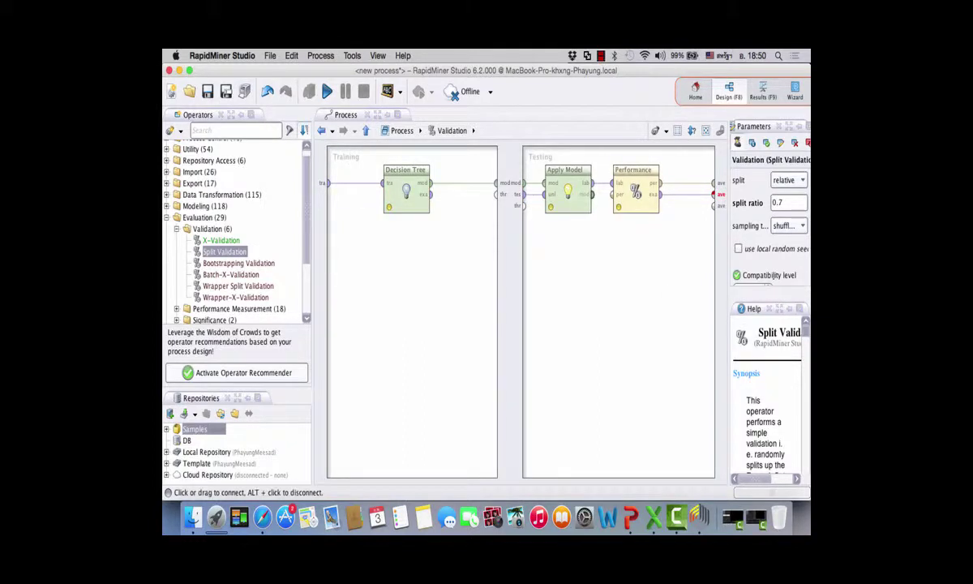
{"action": "mouse_move", "coordinate": [592, 194]}
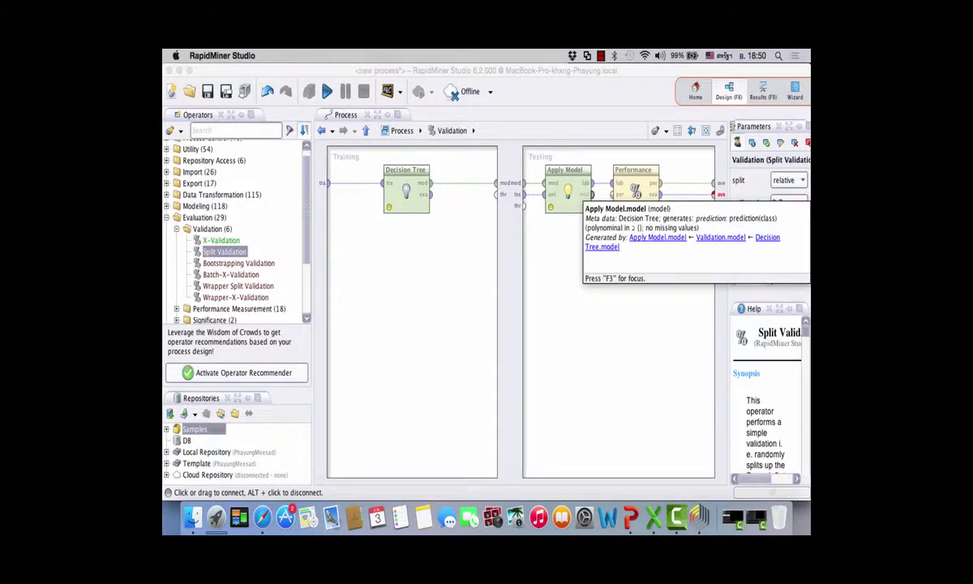
{"action": "left_click", "coordinate": [593, 194]}
{"action": "left_click", "coordinate": [714, 205]}
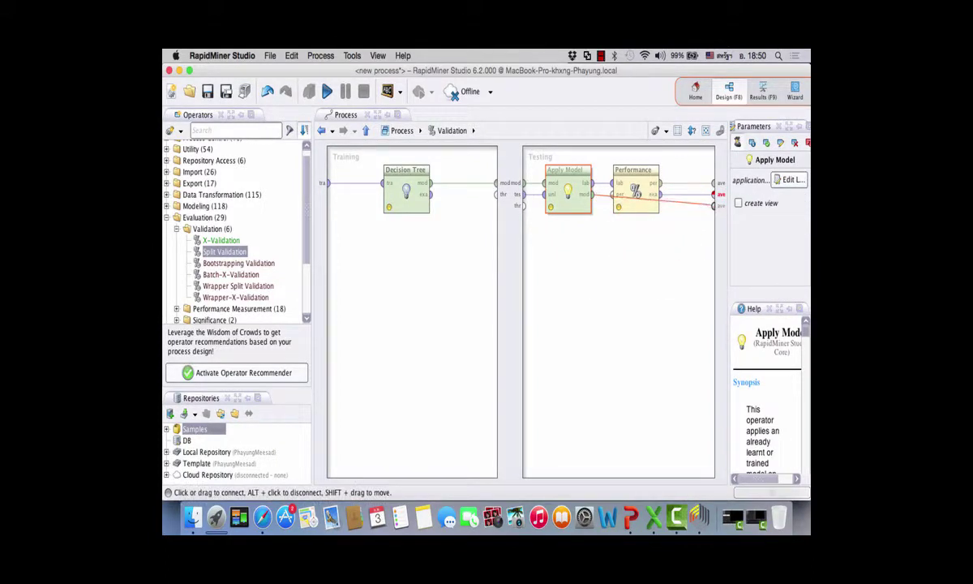
{"action": "mouse_move", "coordinate": [714, 205]}
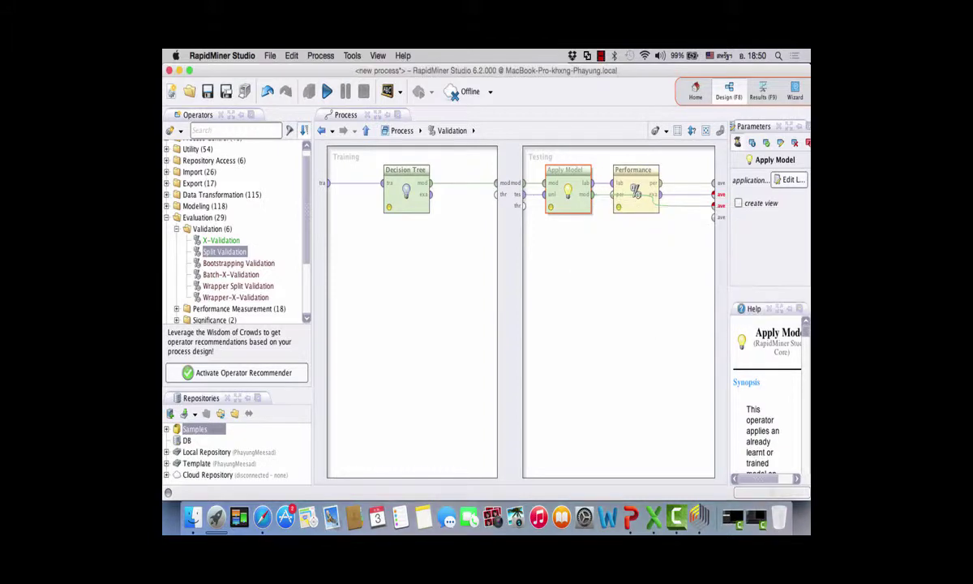
{"action": "left_click", "coordinate": [681, 251]}
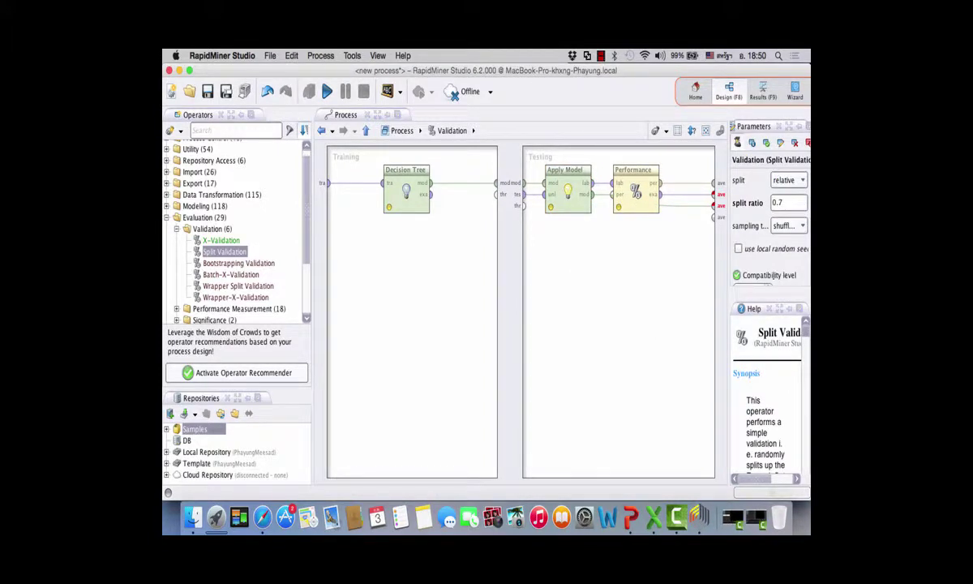
{"action": "double_click", "coordinate": [492, 153]}
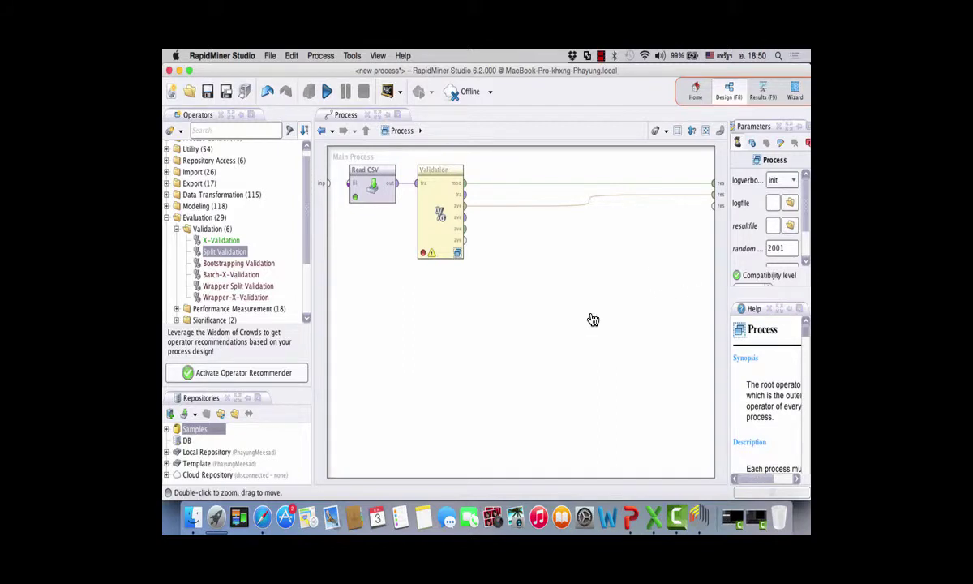
Move Validation farther from Read CSV in the main process, and widen the parameters and help area
{"action": "left_click", "coordinate": [446, 227]}
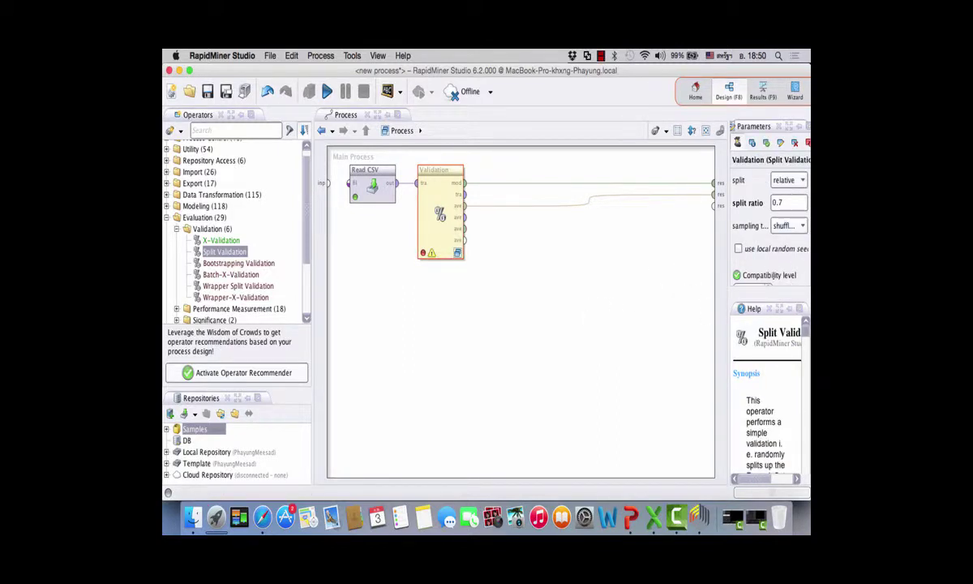
{"action": "mouse_move", "coordinate": [441, 210]}
{"action": "left_mouse_down"}
{"action": "mouse_move", "coordinate": [542, 209]}
{"action": "mouse_move", "coordinate": [508, 209]}
{"action": "left_mouse_up"}
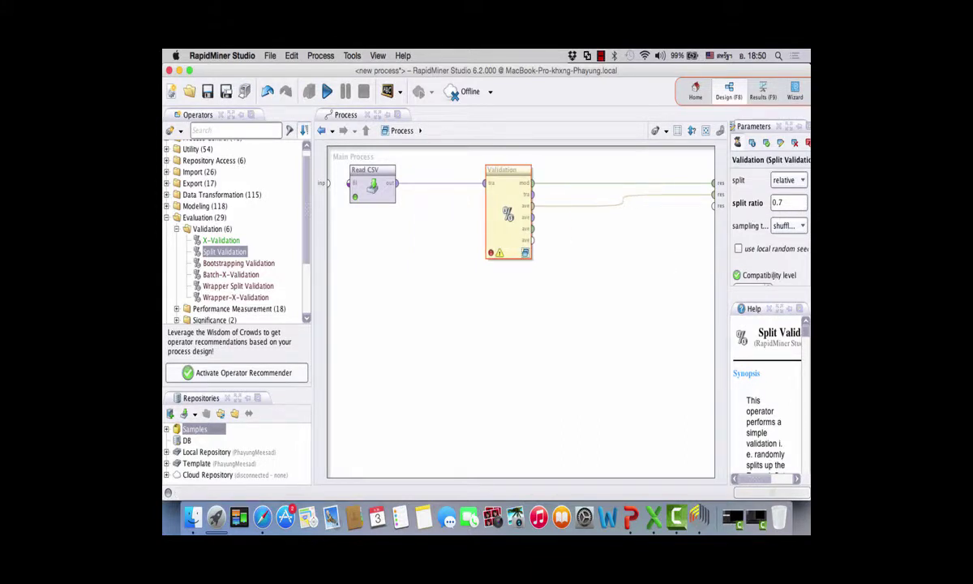
{"action": "left_click_drag", "start_coordinate": [726, 286], "coordinate": [598, 286]}
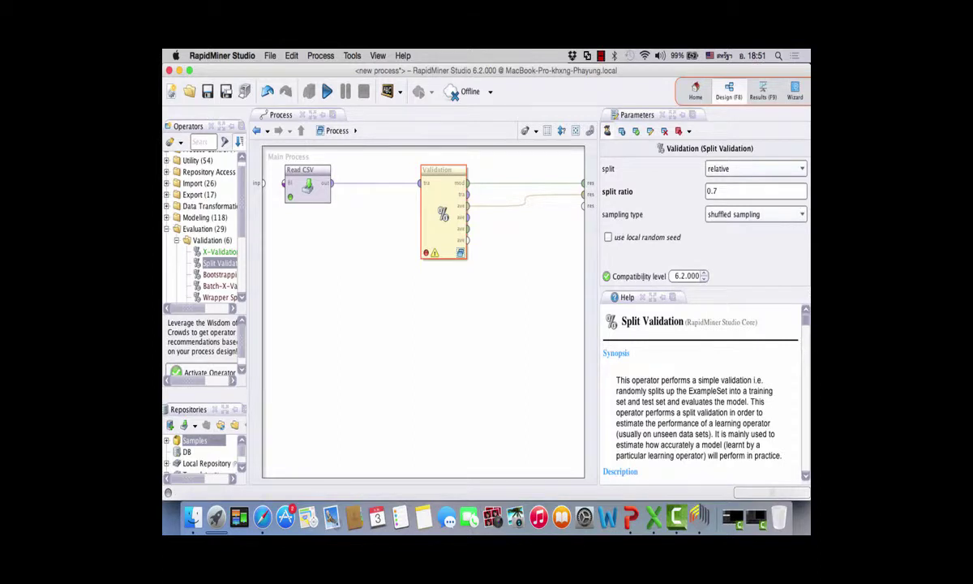
Read through the Split Validation help, including its sampling types, and look over Validation's Training and Testing subprocesses
{"action": "scroll", "coordinate": [702, 389], "scroll_direction": "down", "scroll_amount": 3}
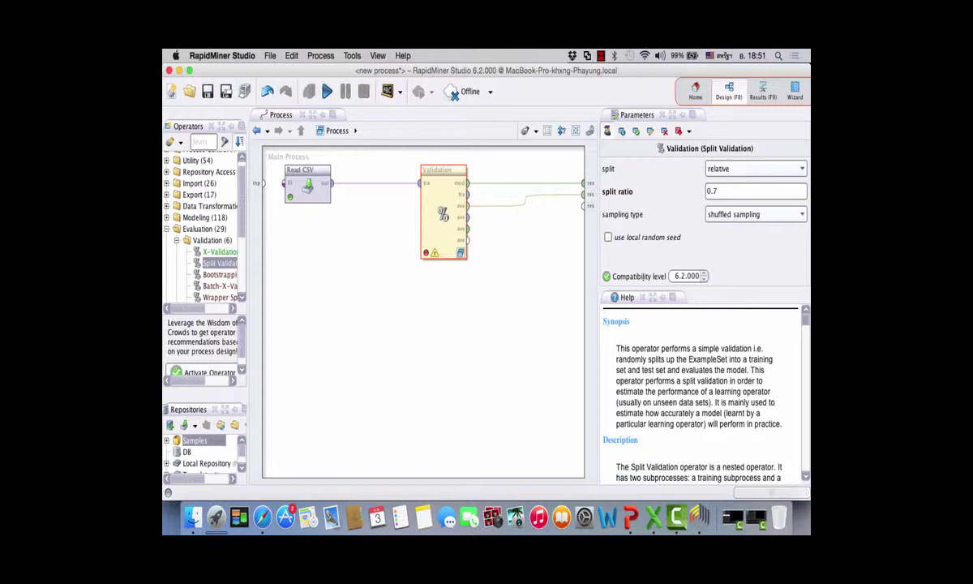
{"action": "scroll", "coordinate": [697, 390], "scroll_direction": "down", "scroll_amount": 5}
{"action": "scroll", "coordinate": [697, 389], "scroll_direction": "down", "scroll_amount": 10}
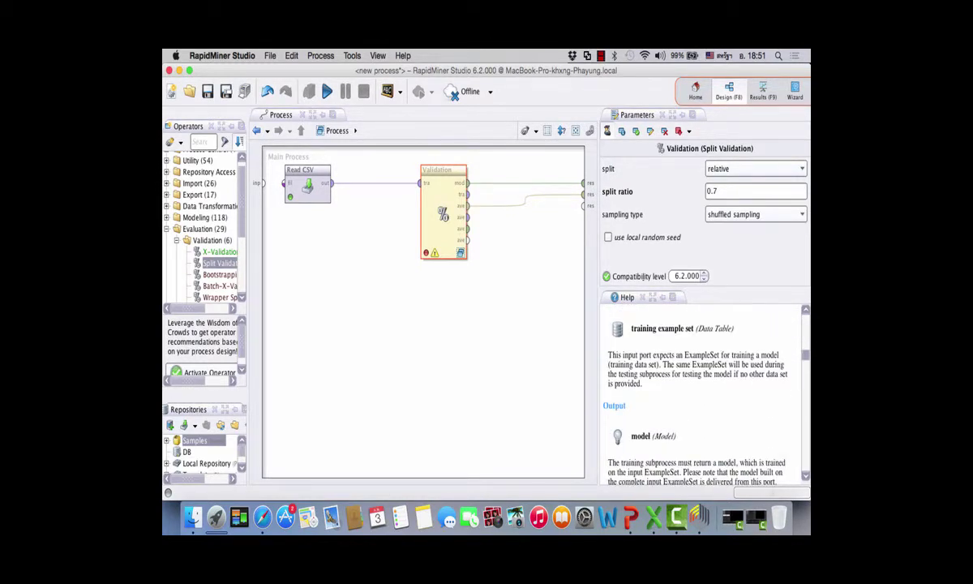
{"action": "scroll", "coordinate": [698, 389], "scroll_direction": "down", "scroll_amount": 15}
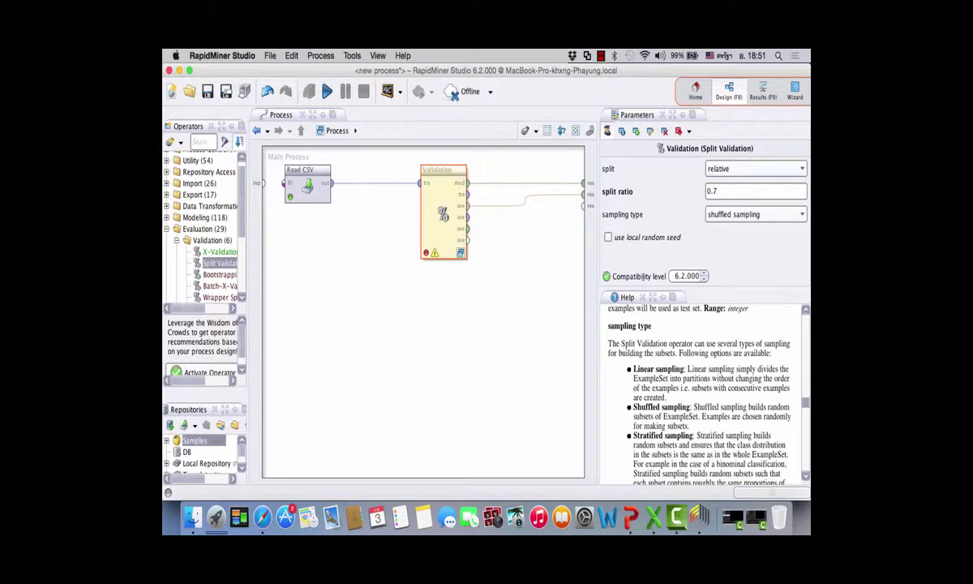
{"action": "scroll", "coordinate": [697, 389], "scroll_direction": "down", "scroll_amount": 20}
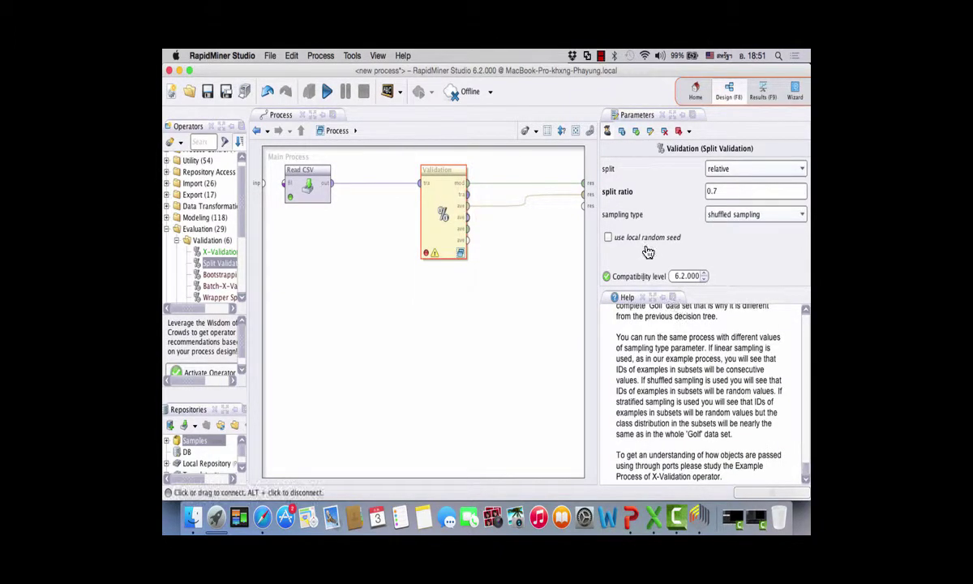
{"action": "double_click", "coordinate": [443, 214]}
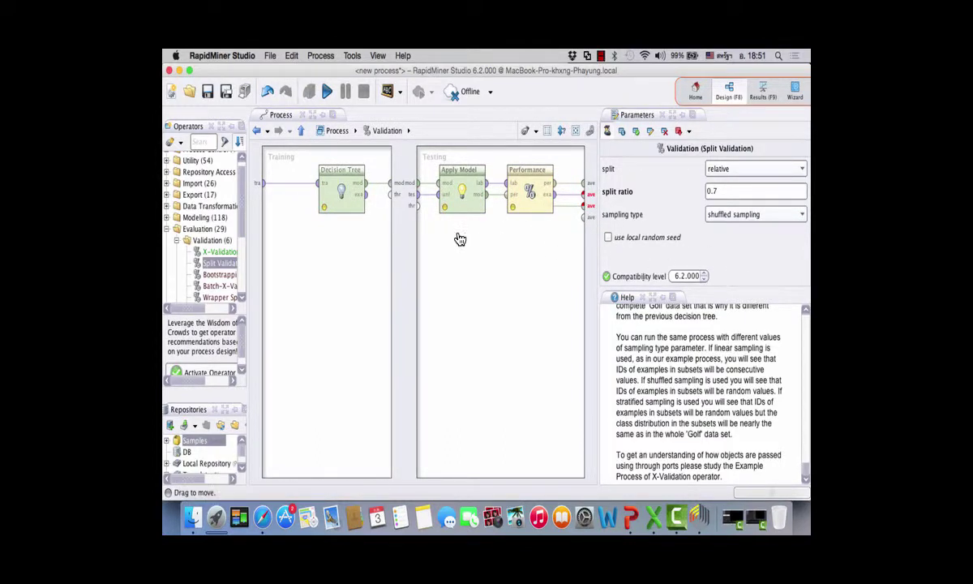
{"action": "left_click", "coordinate": [336, 131]}
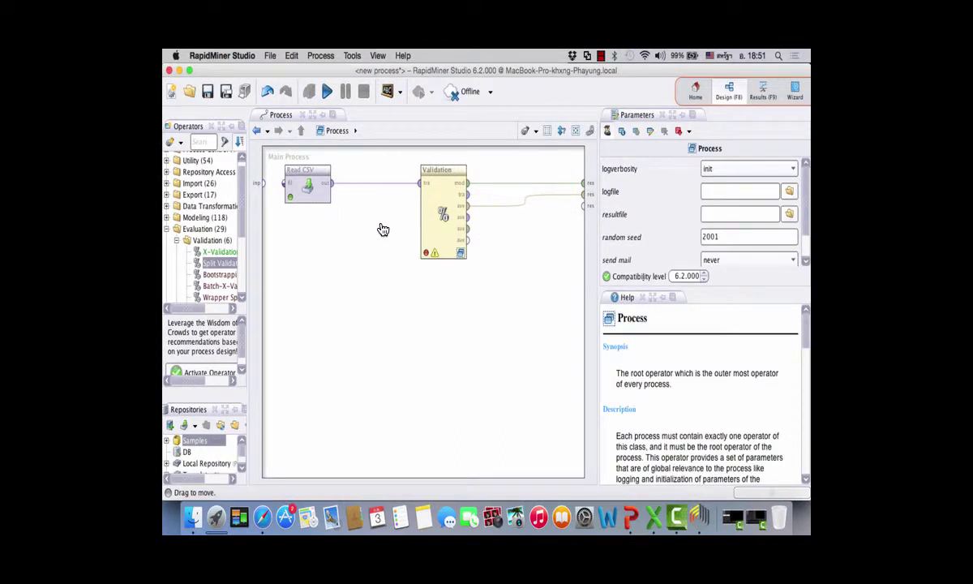
Shift Read CSV closer to Validation in the main process, and set Validation's sampling type to linear sampling
{"action": "left_click", "coordinate": [308, 185]}
{"action": "left_click", "coordinate": [426, 208]}
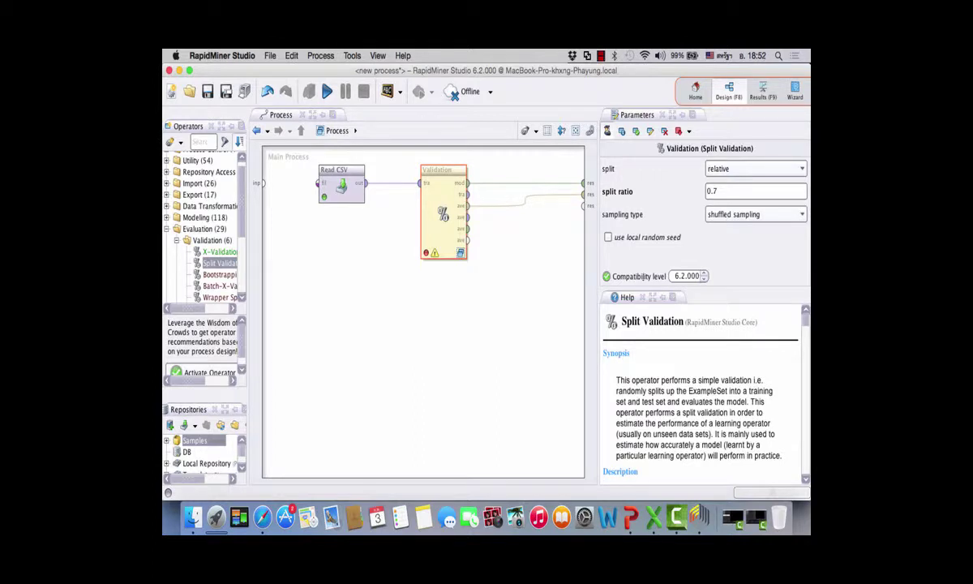
{"action": "left_click", "coordinate": [754, 169]}
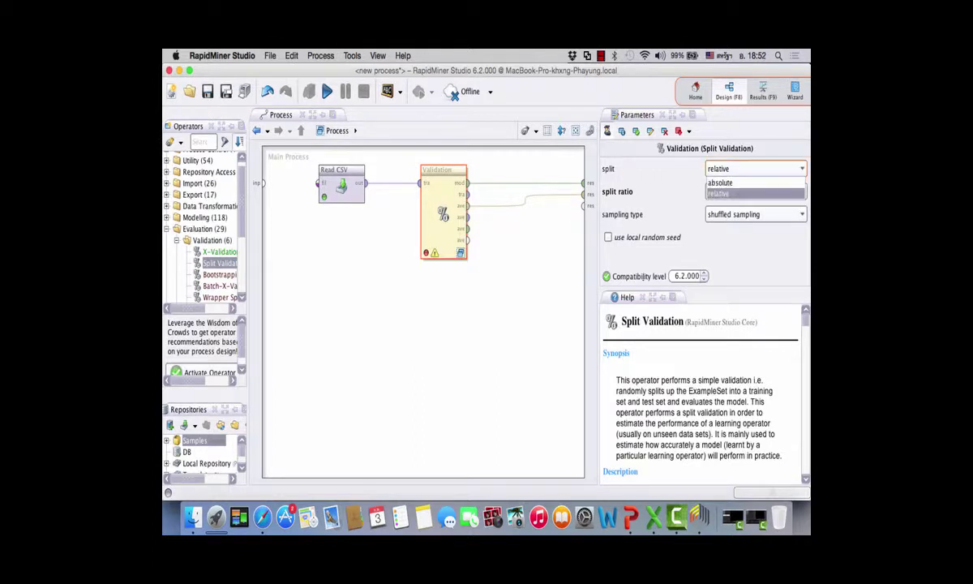
{"action": "key", "text": "Escape"}
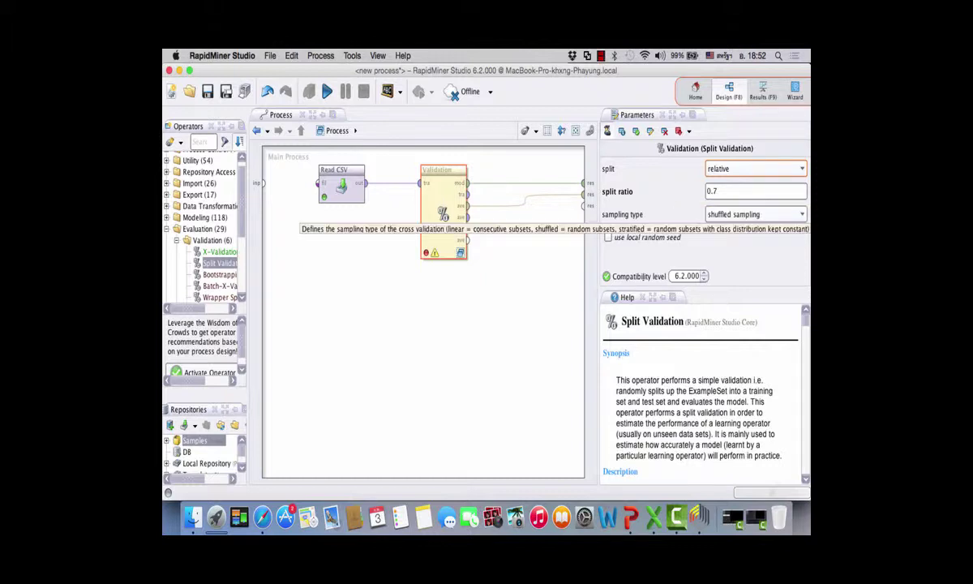
{"action": "left_click", "coordinate": [754, 214]}
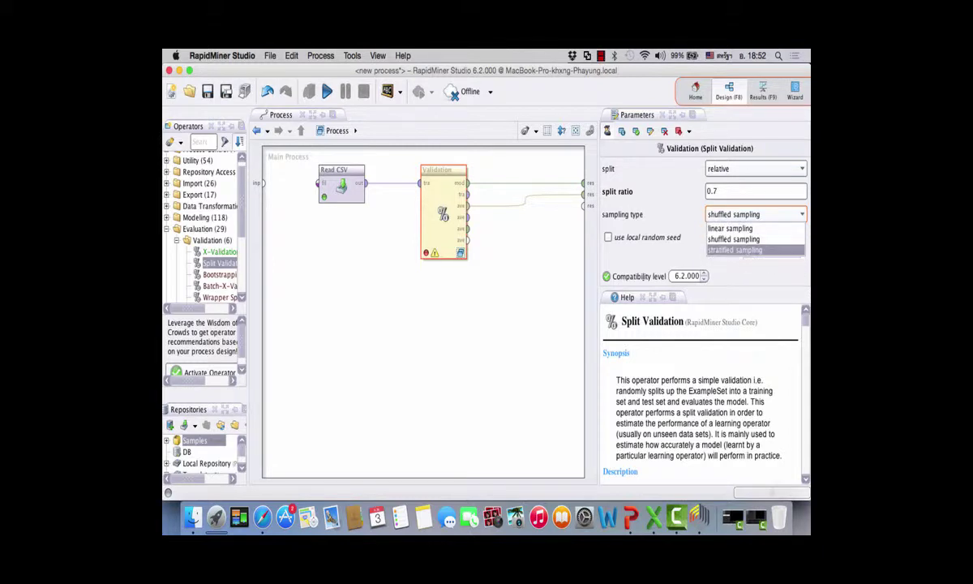
{"action": "left_click", "coordinate": [735, 250]}
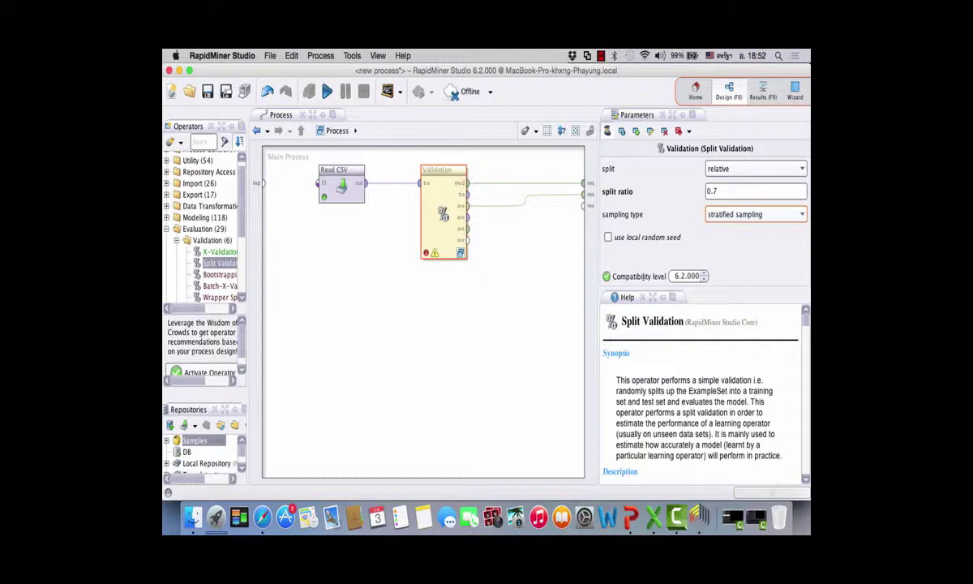
{"action": "left_click", "coordinate": [754, 215]}
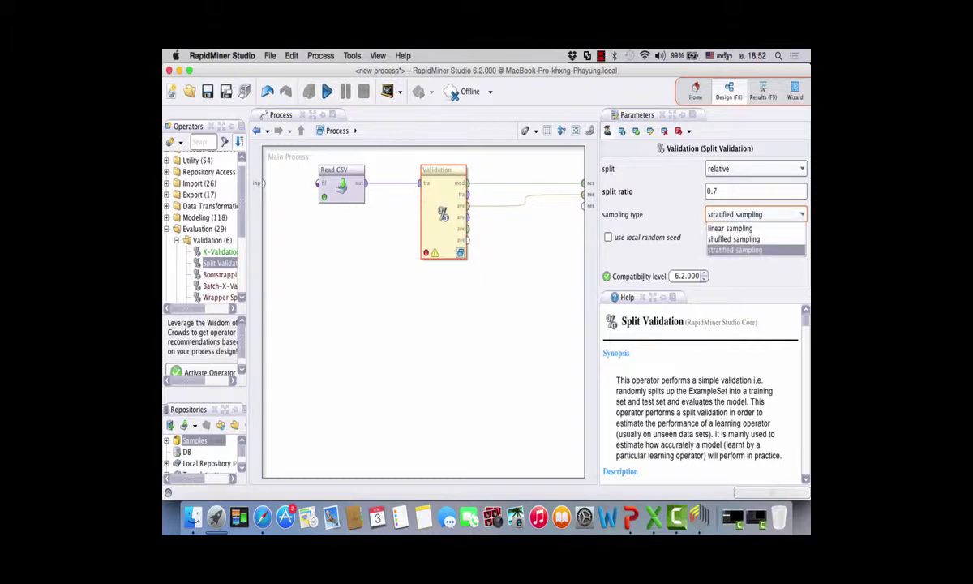
{"action": "left_click", "coordinate": [735, 228]}
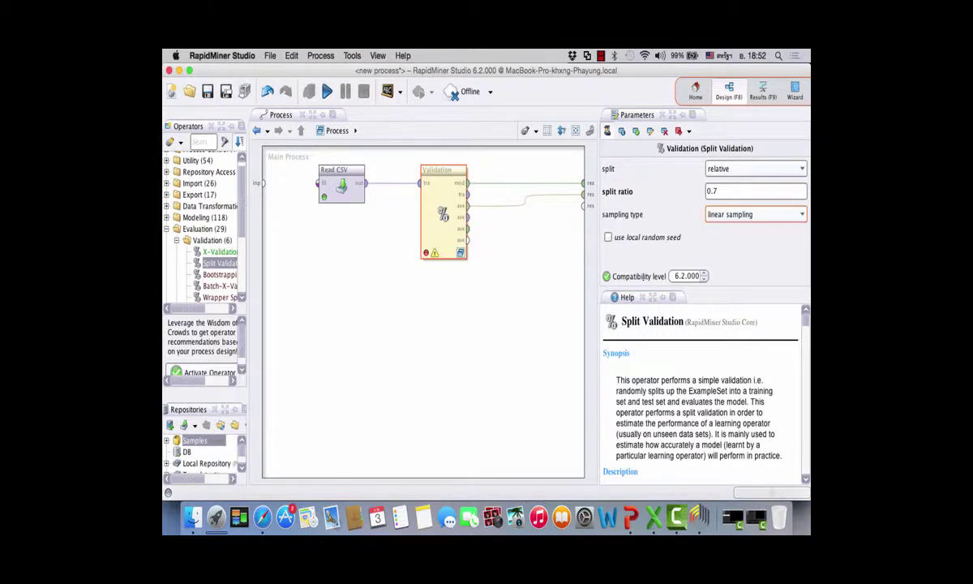
Run the process, dismiss its dialog, and inspect the performance data at Validation's first averagable output
{"action": "left_click", "coordinate": [326, 91]}
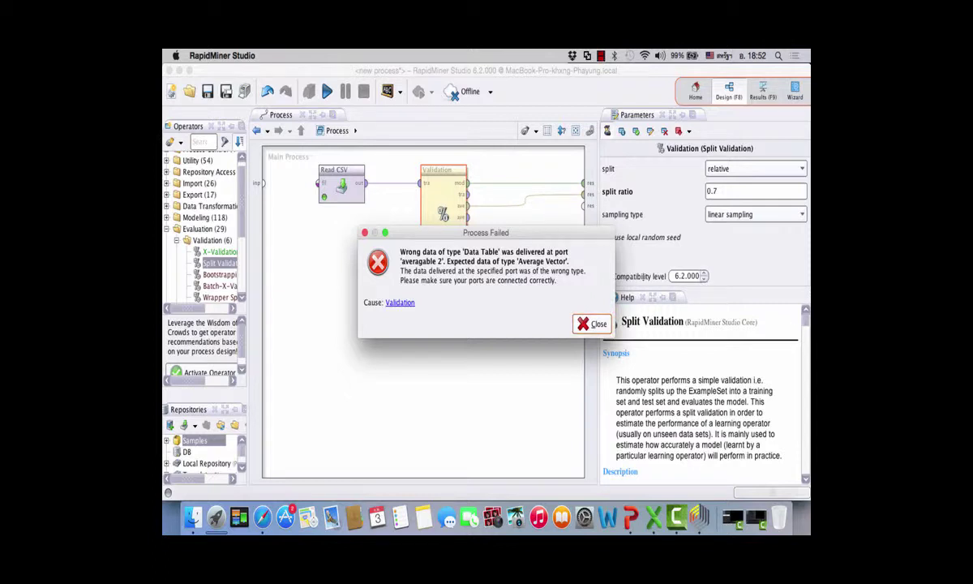
{"action": "left_click", "coordinate": [592, 323]}
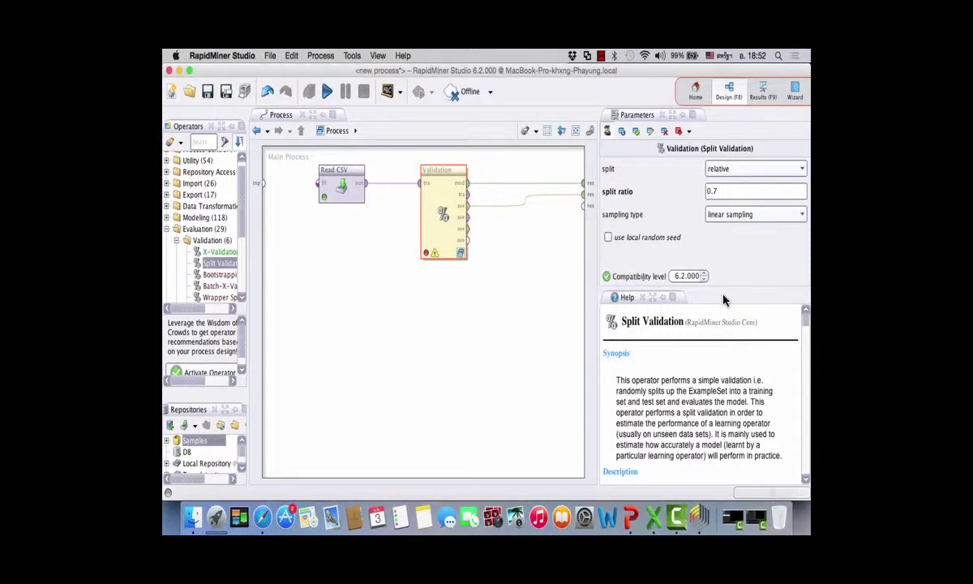
{"action": "key", "text": "Escape"}
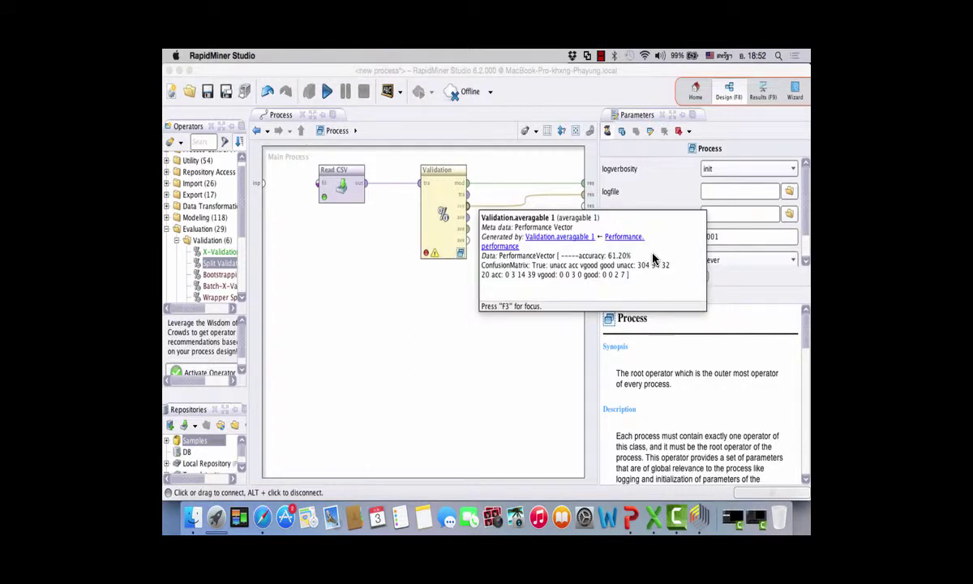
Remove Validation's averagable link to the results, and inside Testing disconnect Performance's example set output and Apply Model's model output
{"action": "key", "text": "super+z"}
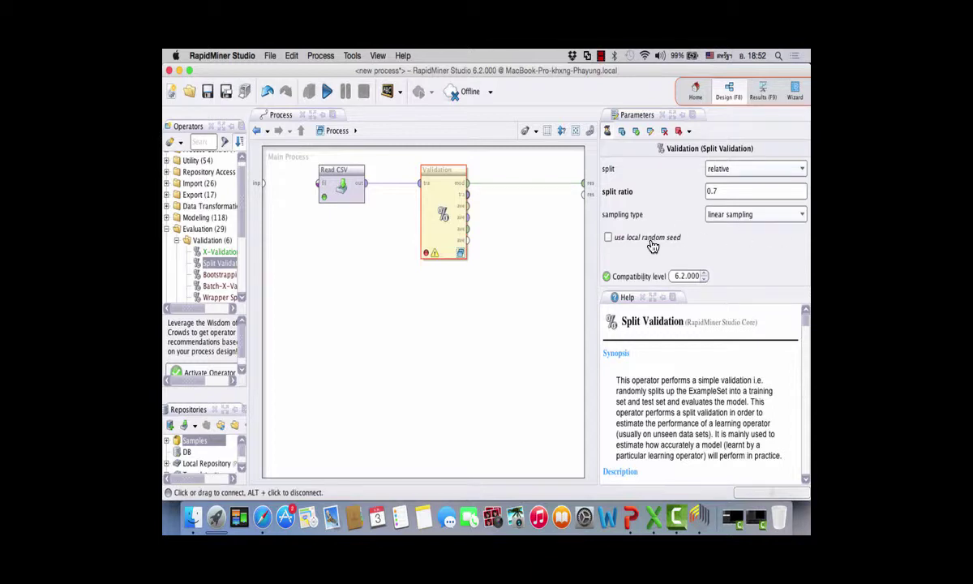
{"action": "double_click", "coordinate": [450, 198]}
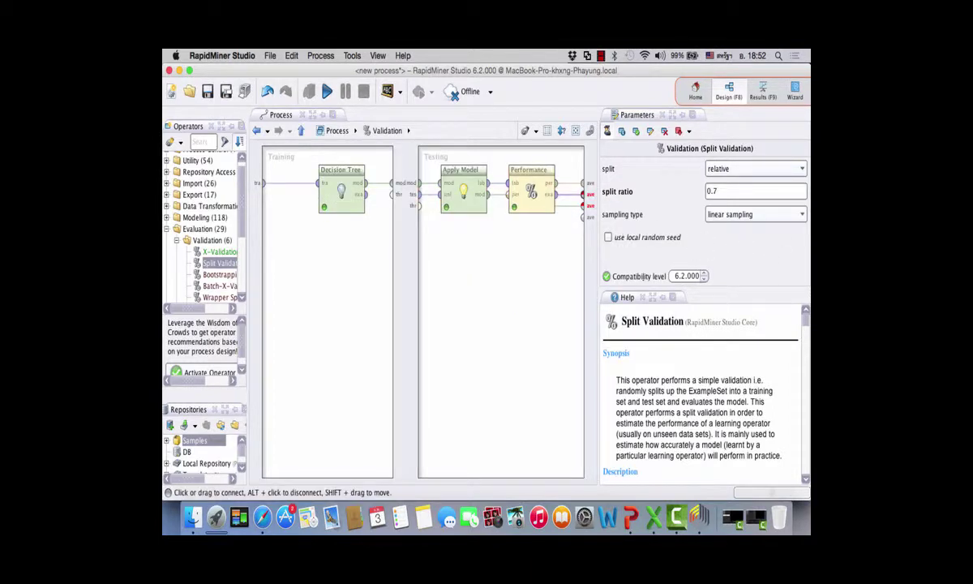
{"action": "right_click", "coordinate": [590, 199]}
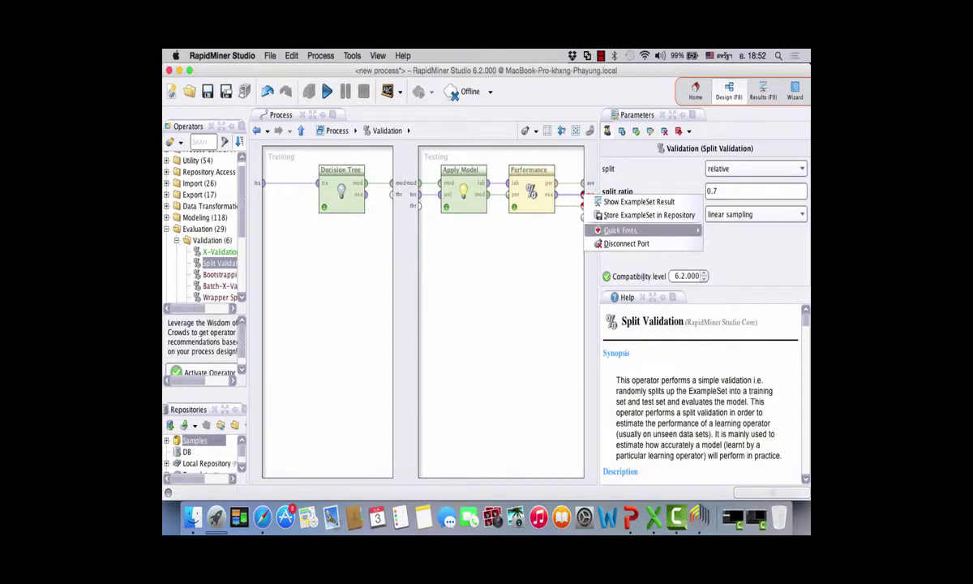
{"action": "right_click", "coordinate": [556, 195]}
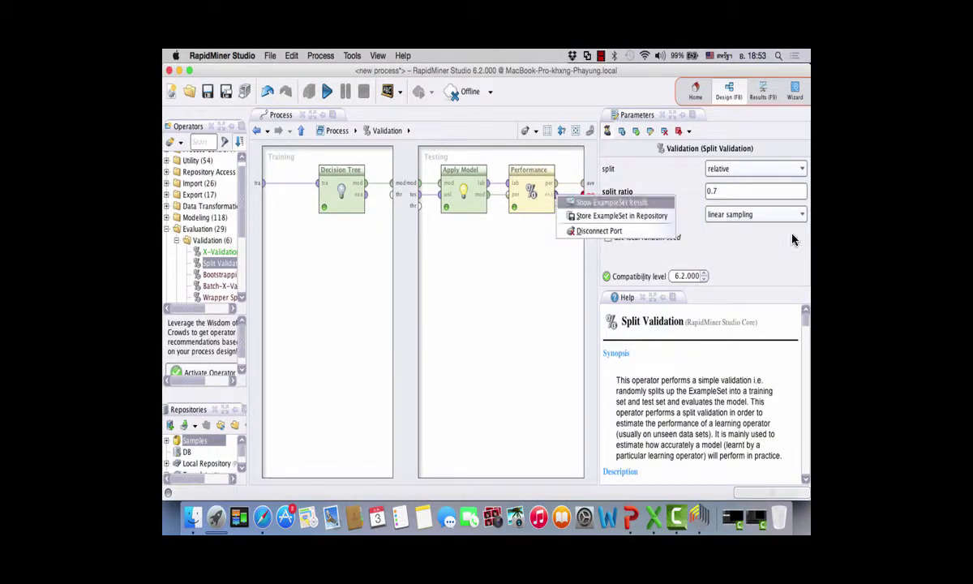
{"action": "left_click", "coordinate": [608, 230]}
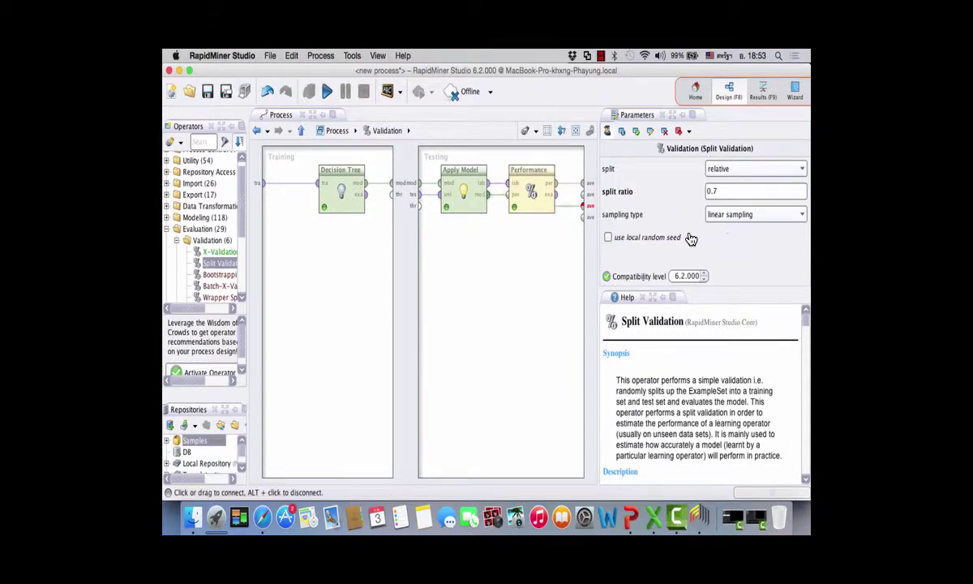
{"action": "right_click", "coordinate": [487, 194]}
{"action": "left_click", "coordinate": [530, 231]}
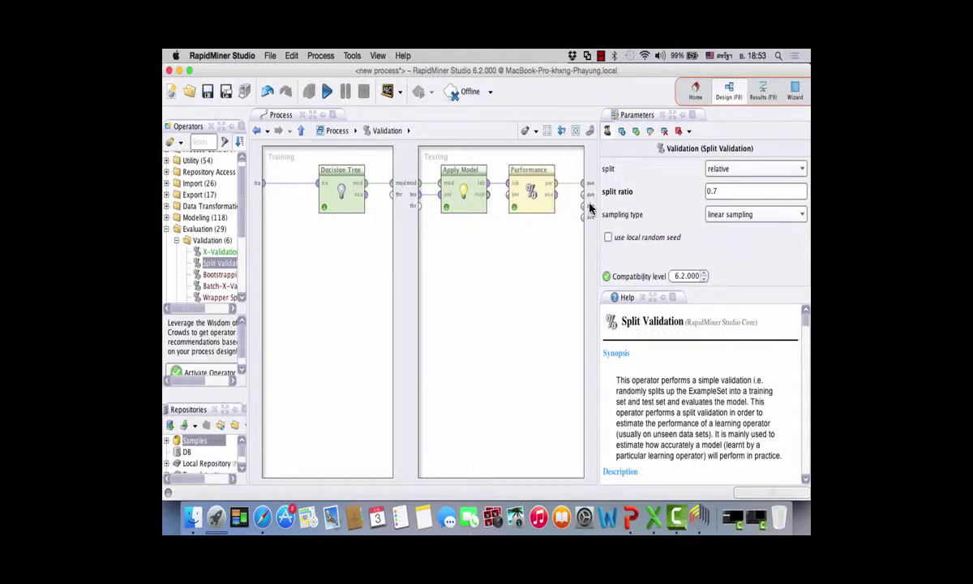
{"action": "left_click", "coordinate": [300, 130]}
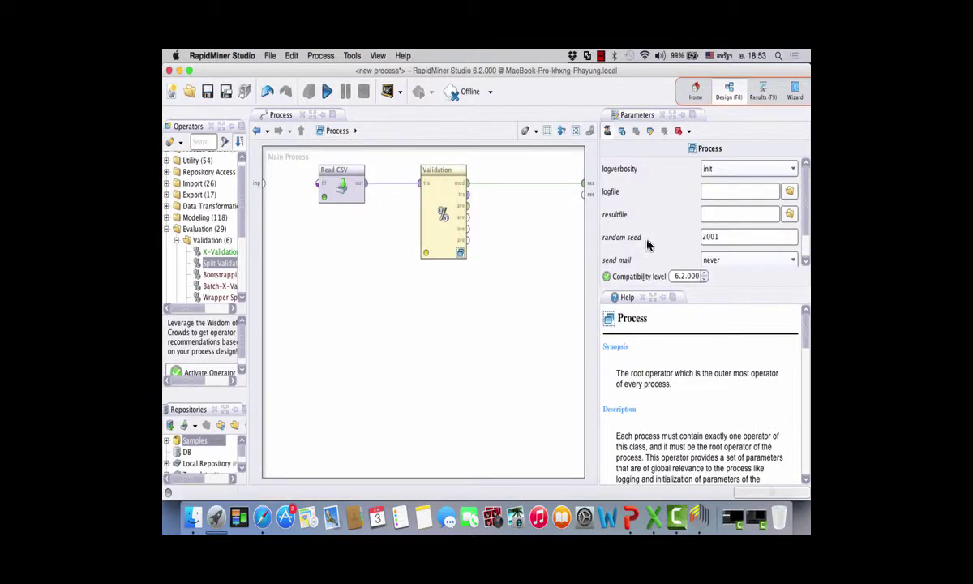
{"action": "left_click", "coordinate": [442, 214]}
{"action": "double_click", "coordinate": [443, 213]}
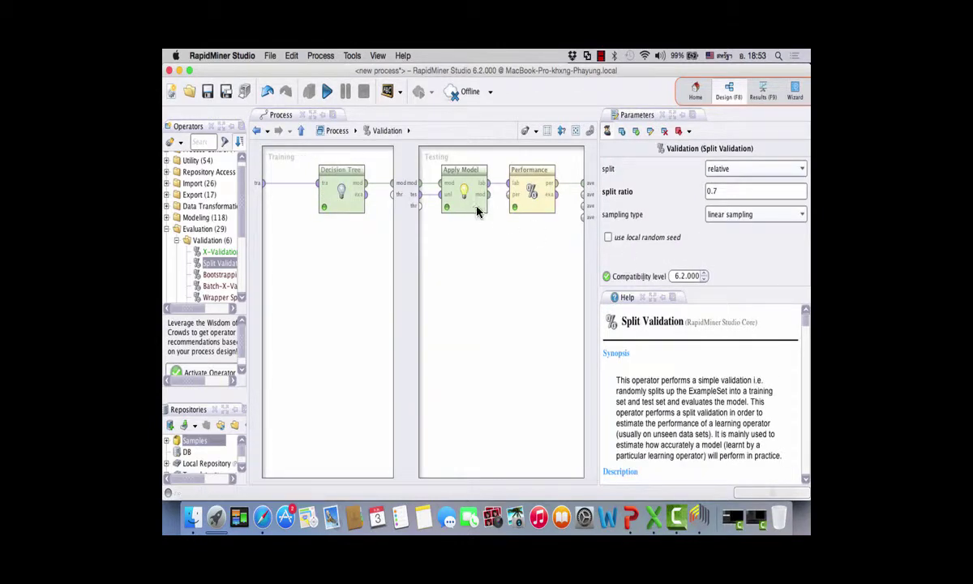
{"action": "left_click", "coordinate": [301, 131]}
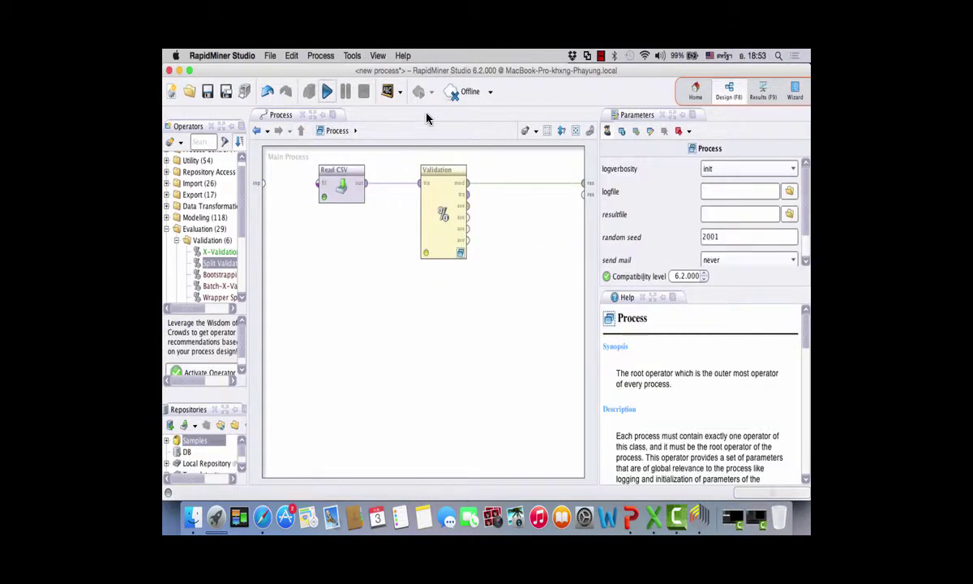
Run the process and examine the resulting decision tree both as a graph and as a text description
{"action": "left_click", "coordinate": [327, 92]}
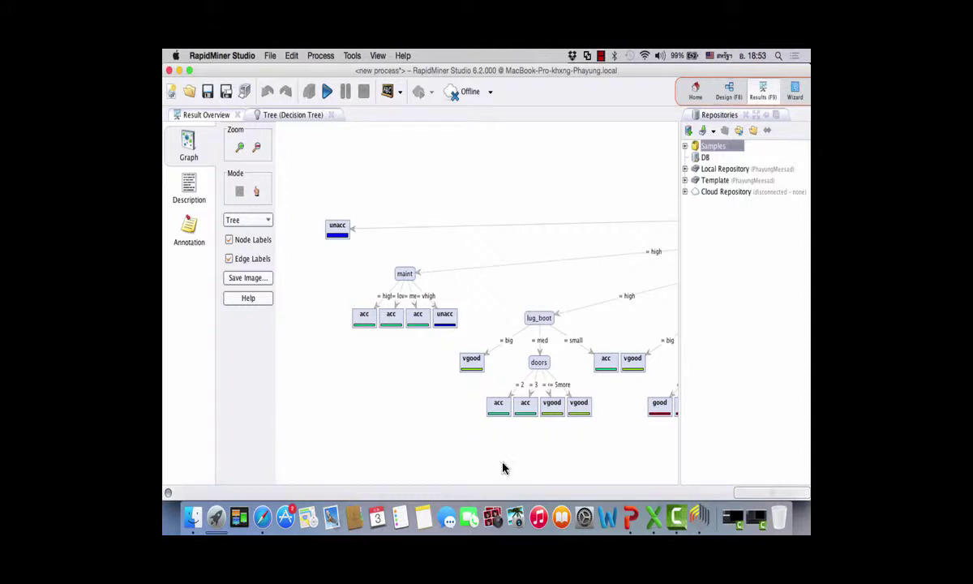
{"action": "left_click", "coordinate": [218, 115]}
{"action": "left_click_drag", "start_coordinate": [712, 325], "coordinate": [375, 354]}
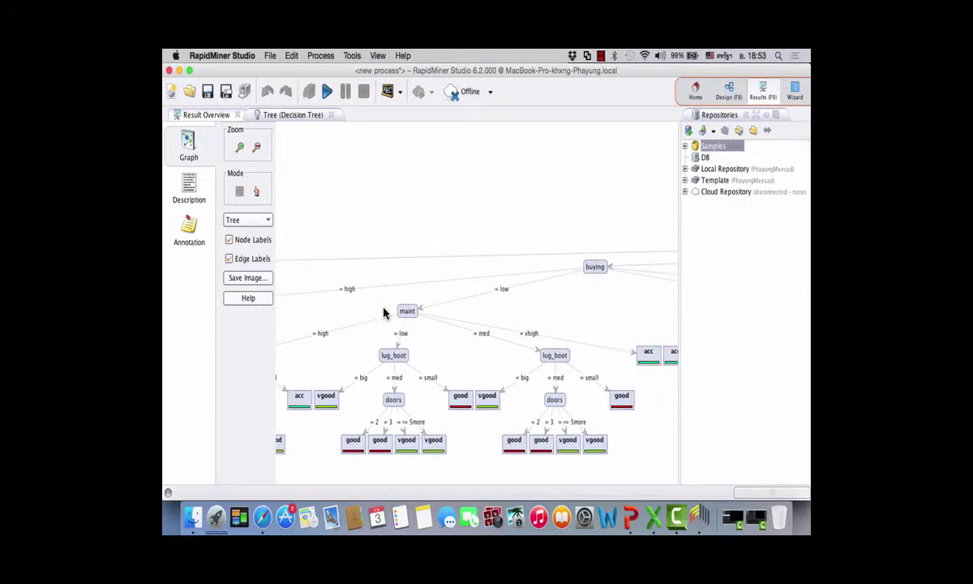
{"action": "left_click", "coordinate": [196, 205]}
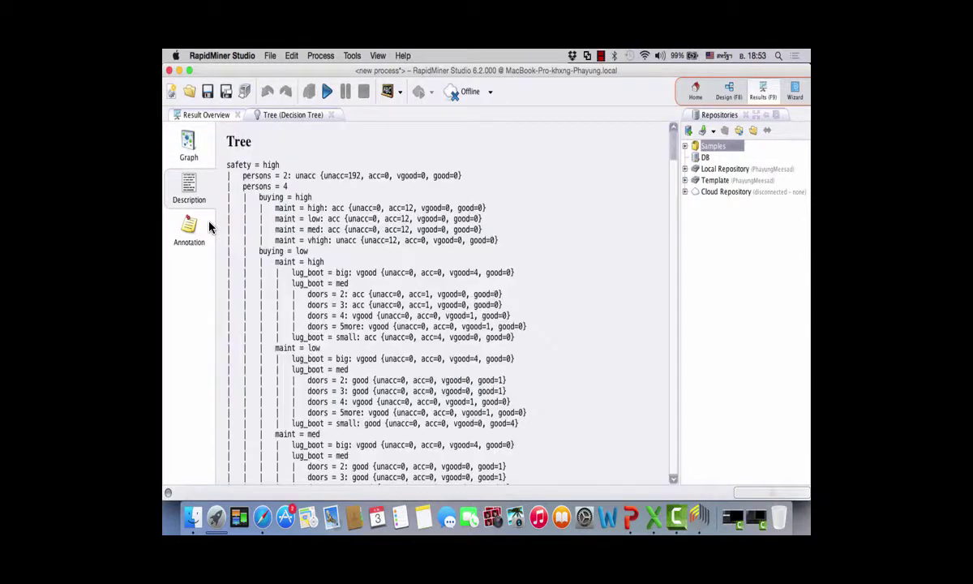
{"action": "left_click", "coordinate": [195, 165]}
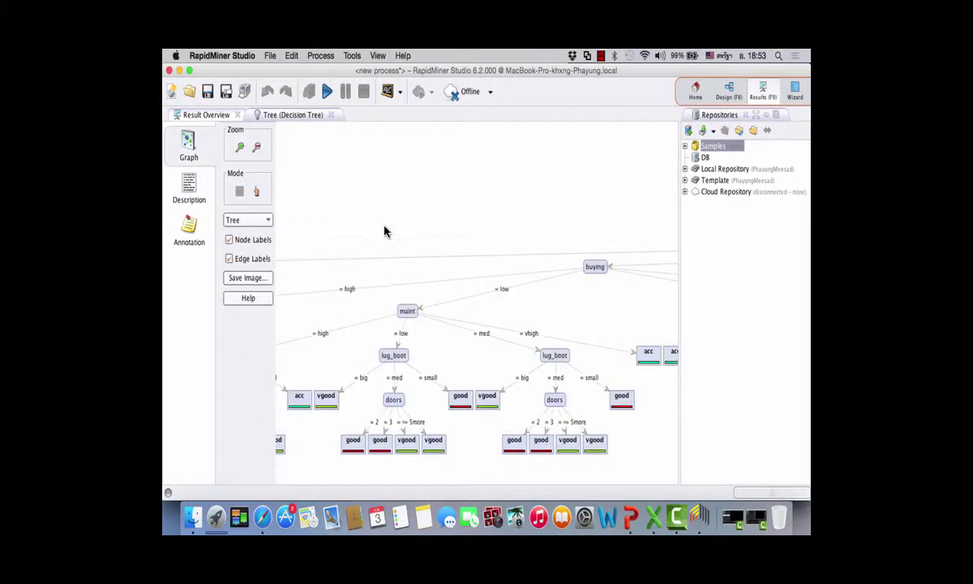
{"action": "left_click", "coordinate": [194, 204]}
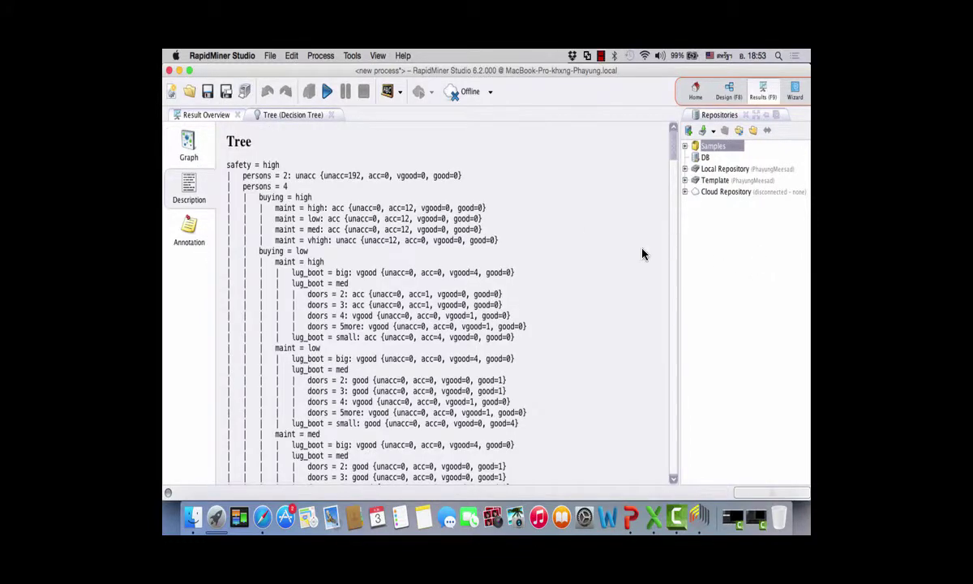
{"action": "left_click", "coordinate": [198, 160]}
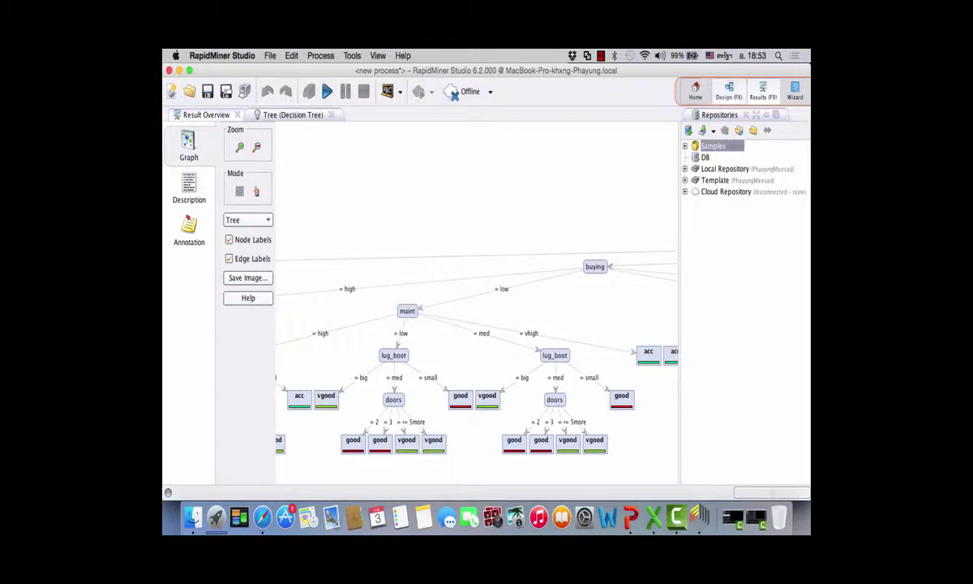
Set the main criterion of the Performance operator inside Validation to accuracy, and turn off its classification error measure
{"action": "left_click", "coordinate": [728, 91]}
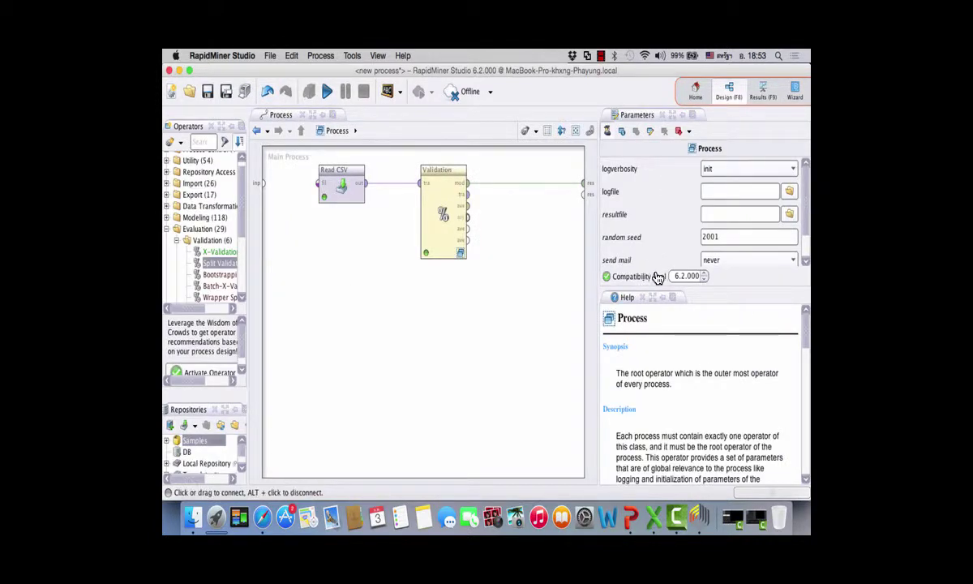
{"action": "double_click", "coordinate": [443, 213]}
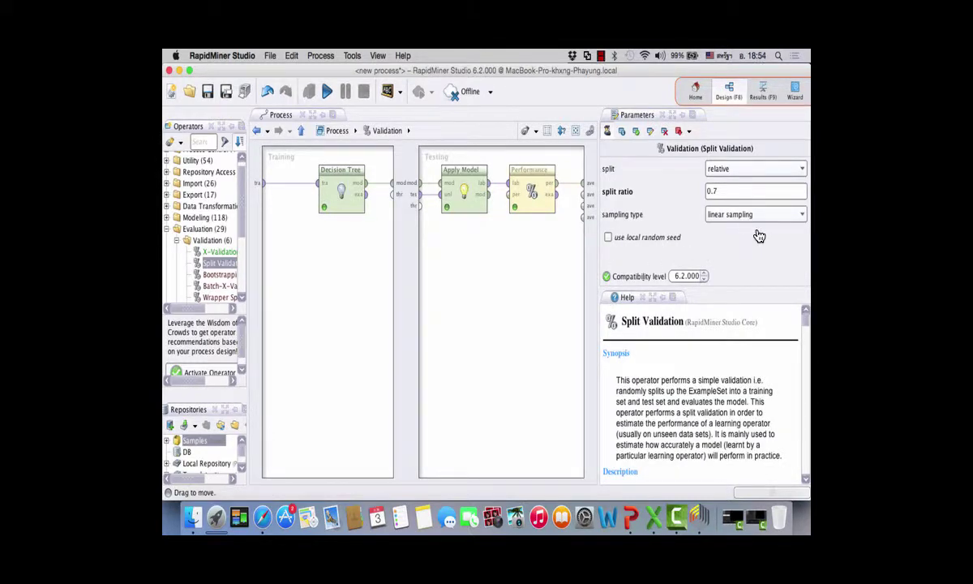
{"action": "left_click", "coordinate": [532, 189]}
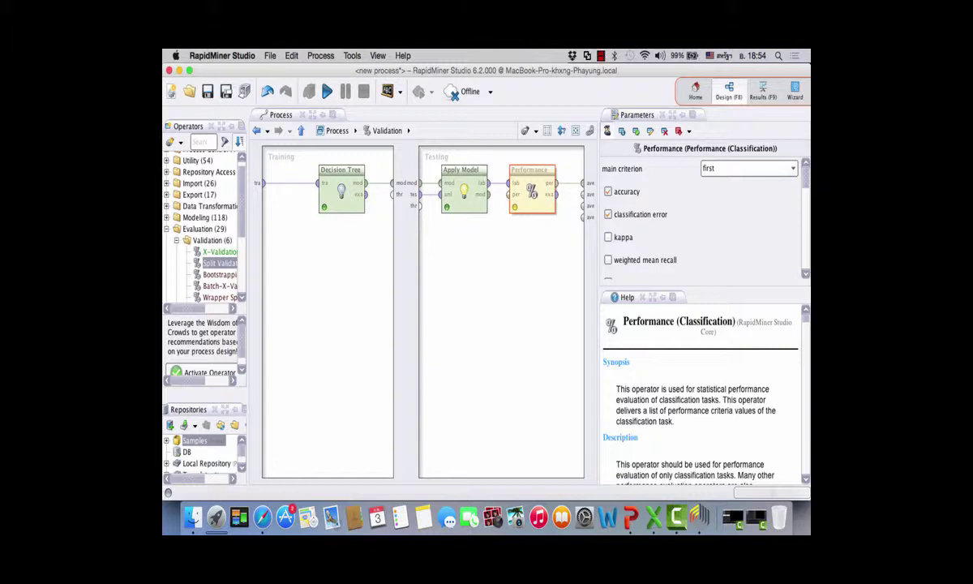
{"action": "scroll", "coordinate": [701, 219], "scroll_direction": "down", "scroll_amount": 5}
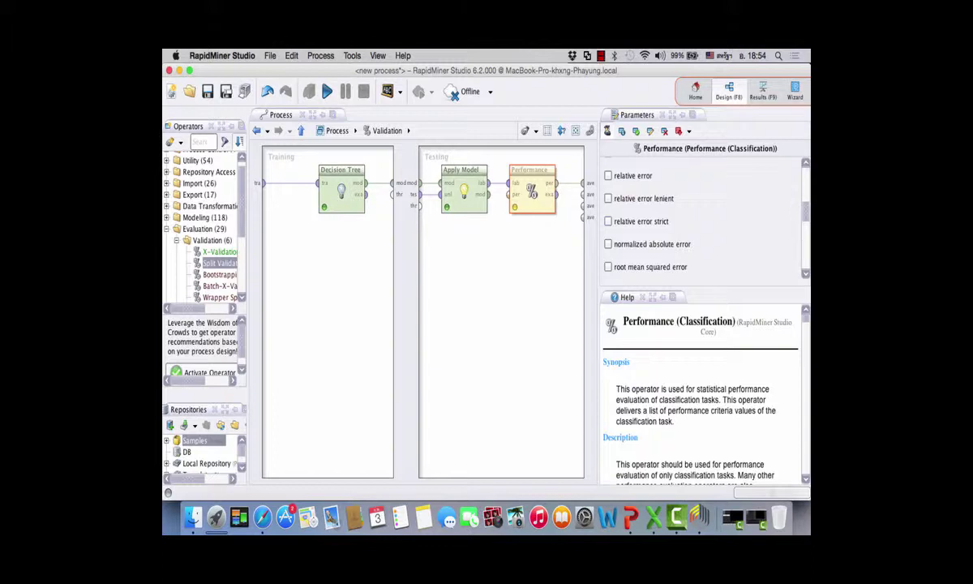
{"action": "scroll", "coordinate": [701, 219], "scroll_direction": "down", "scroll_amount": 5}
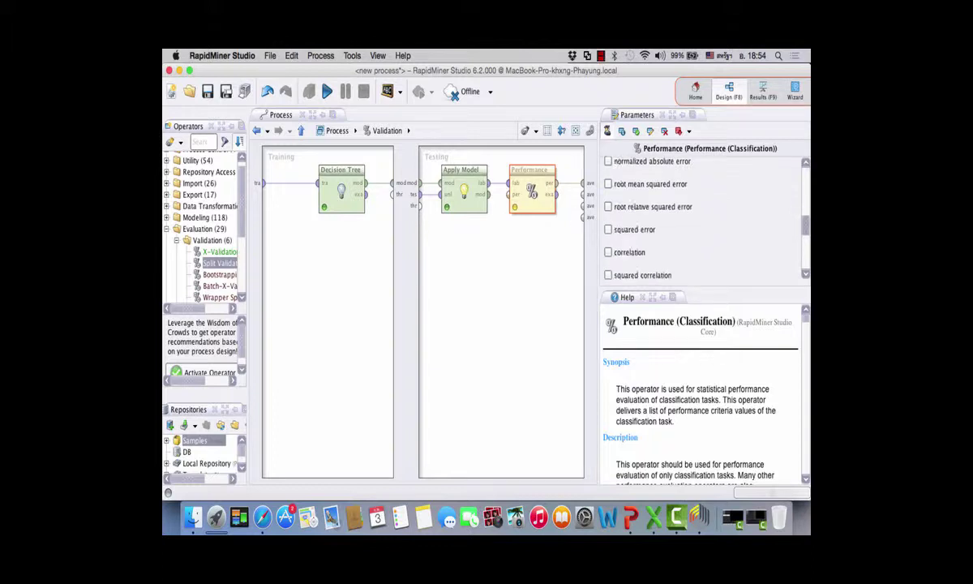
{"action": "scroll", "coordinate": [701, 219], "scroll_direction": "down", "scroll_amount": 3}
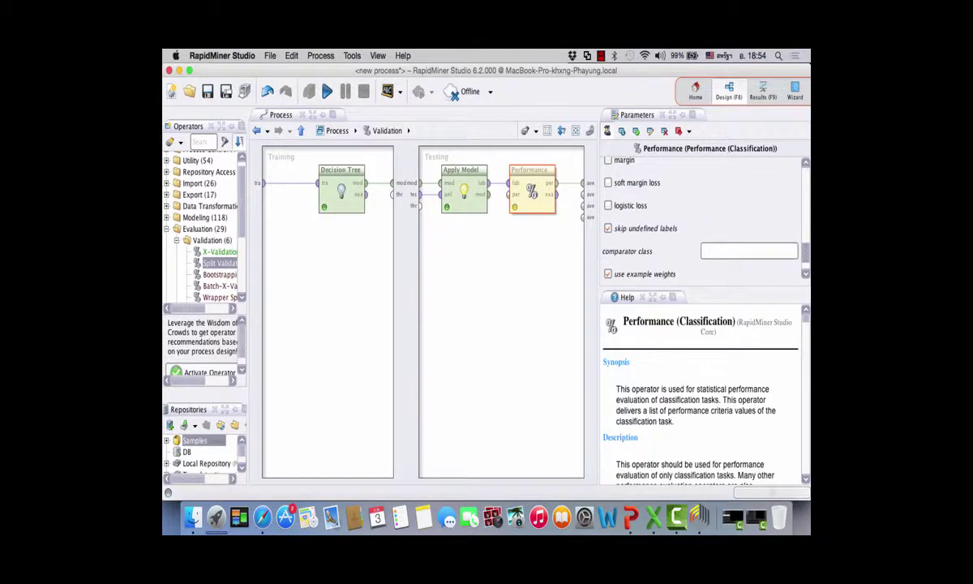
{"action": "scroll", "coordinate": [702, 219], "scroll_direction": "up", "scroll_amount": 15}
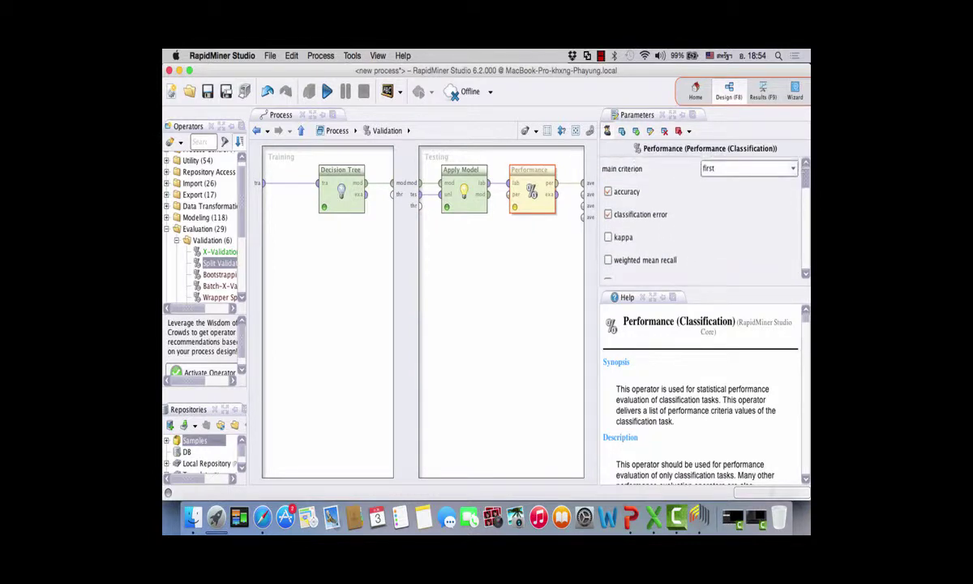
{"action": "scroll", "coordinate": [701, 219], "scroll_direction": "up", "scroll_amount": 1}
{"action": "left_click", "coordinate": [791, 168]}
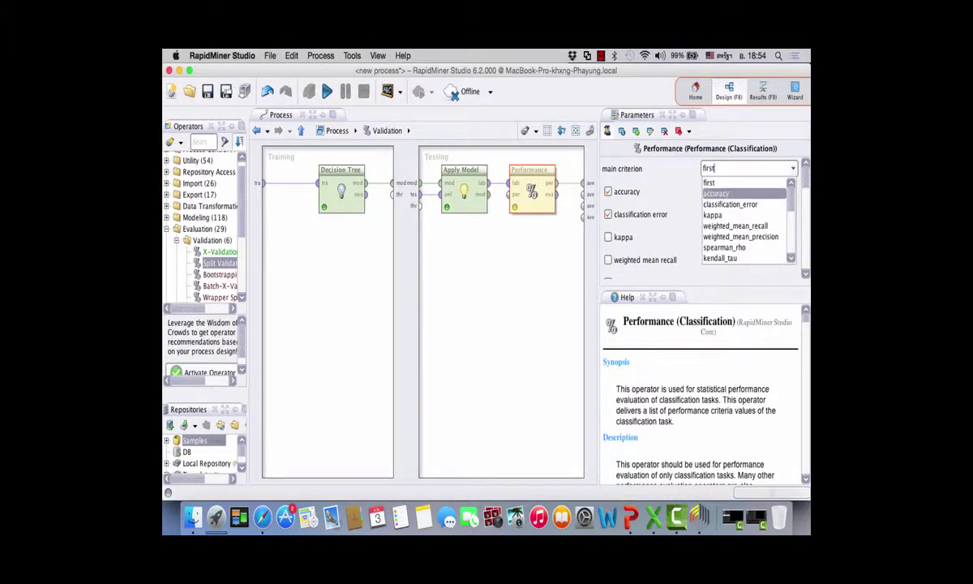
{"action": "left_click", "coordinate": [716, 193]}
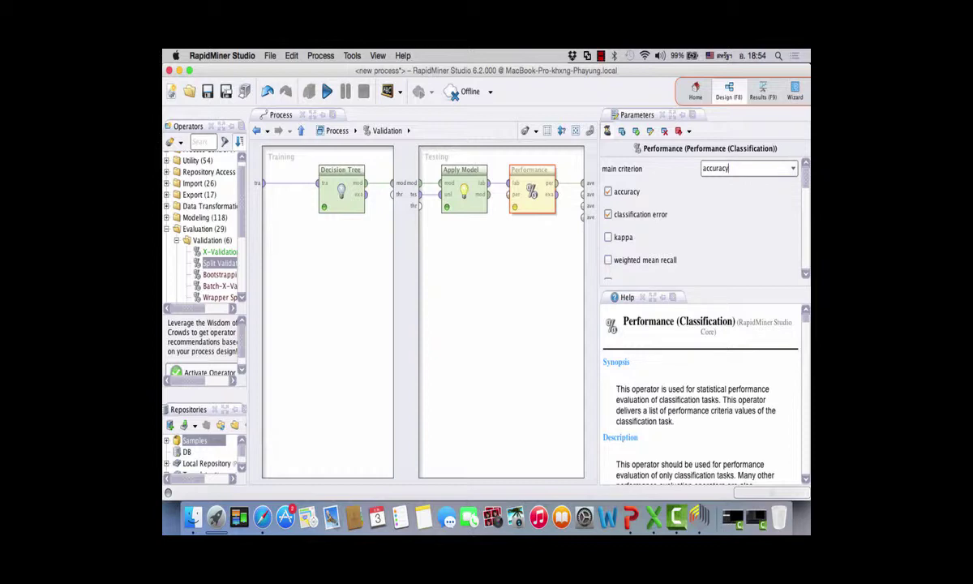
{"action": "left_click", "coordinate": [608, 214]}
{"action": "scroll", "coordinate": [755, 168], "scroll_direction": "down", "scroll_amount": 10}
Run the process again, and disconnect the example set output of Performance in the Testing subprocess
{"action": "left_click", "coordinate": [327, 91]}
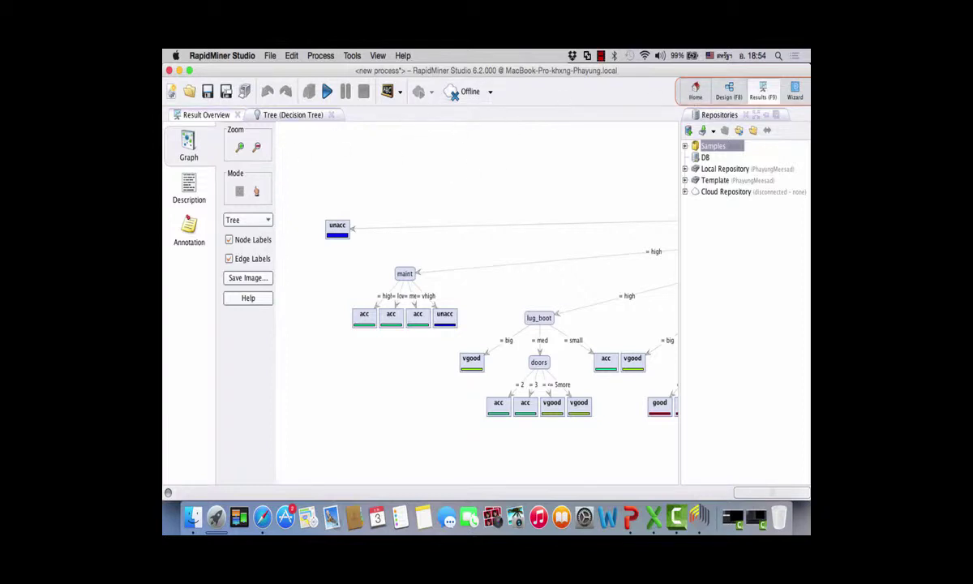
{"action": "left_click", "coordinate": [728, 91]}
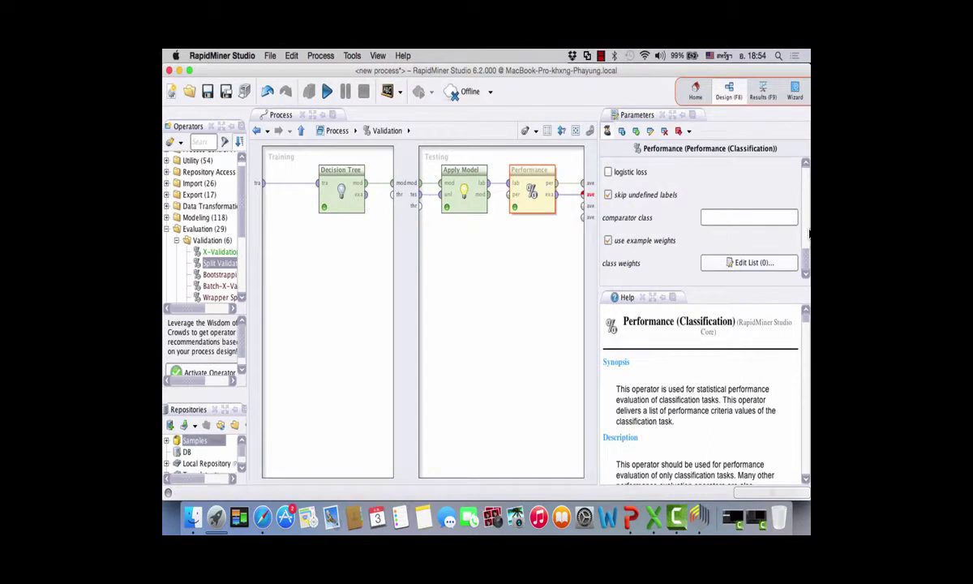
{"action": "right_click", "coordinate": [557, 195]}
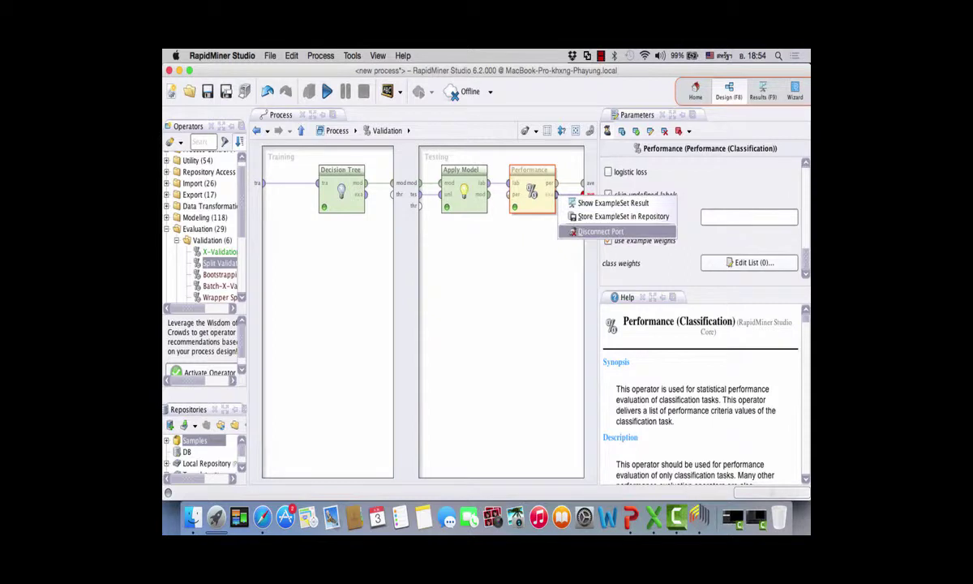
{"action": "left_click", "coordinate": [600, 231]}
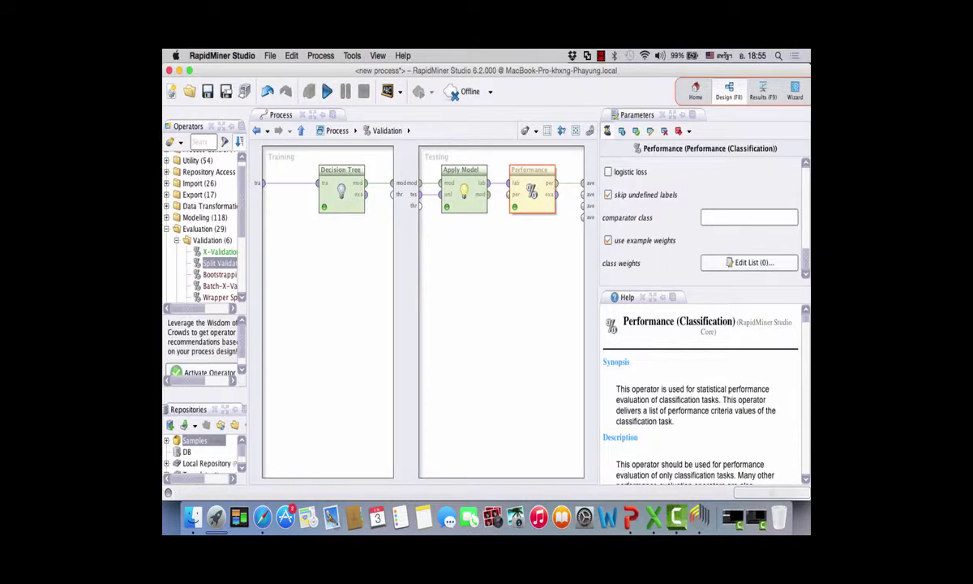
{"action": "scroll", "coordinate": [701, 219], "scroll_direction": "up", "scroll_amount": 10}
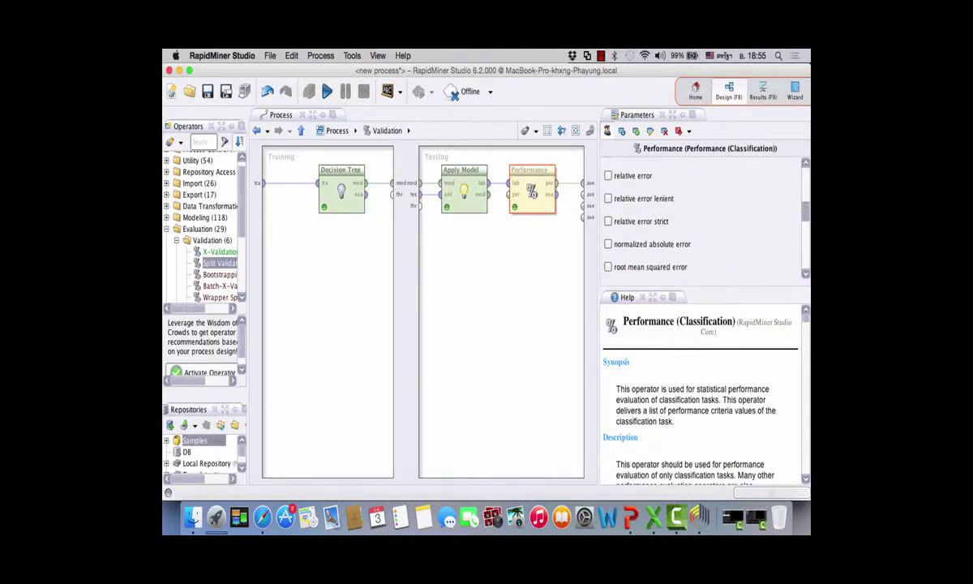
{"action": "scroll", "coordinate": [701, 219], "scroll_direction": "up", "scroll_amount": 1}
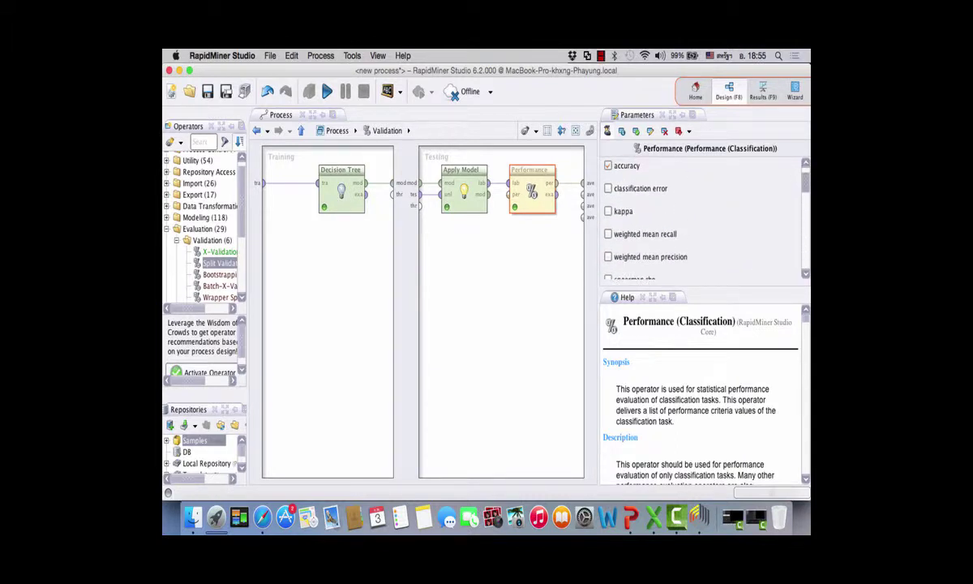
{"action": "scroll", "coordinate": [701, 219], "scroll_direction": "up", "scroll_amount": 1}
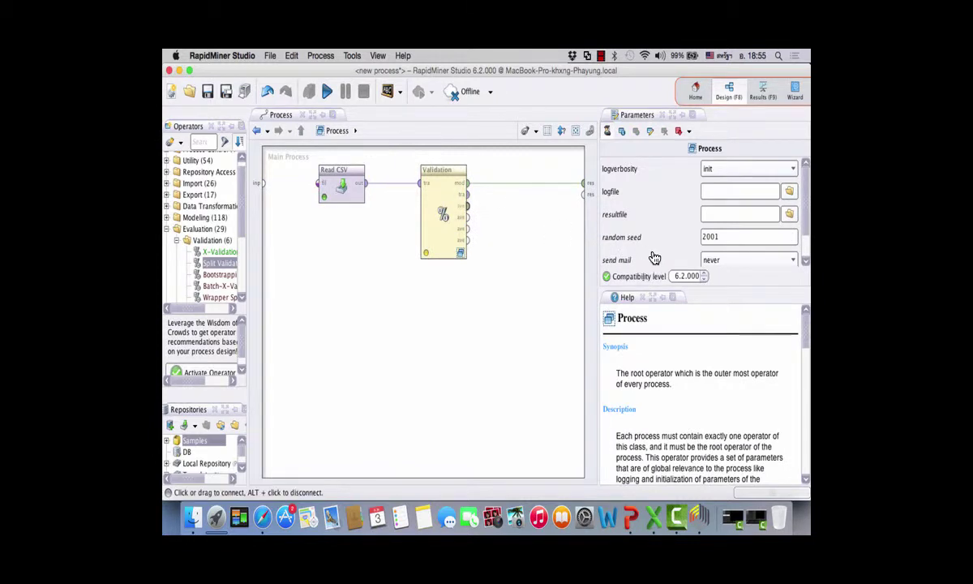
Connect Validation's first averagable output to the second result port, and run the process to inspect the accuracy table
{"action": "left_click_drag", "start_coordinate": [467, 206], "coordinate": [590, 194]}
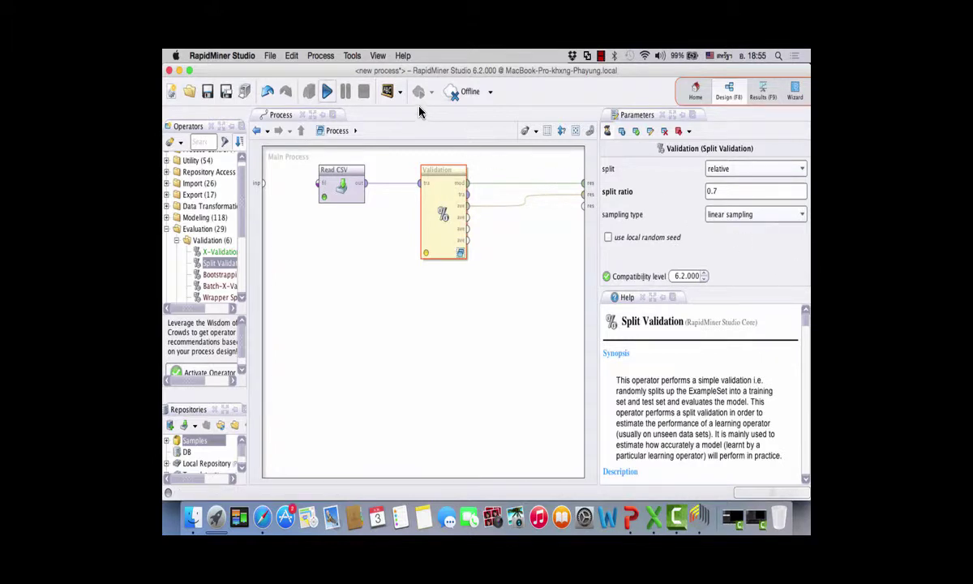
{"action": "key", "text": "F11"}
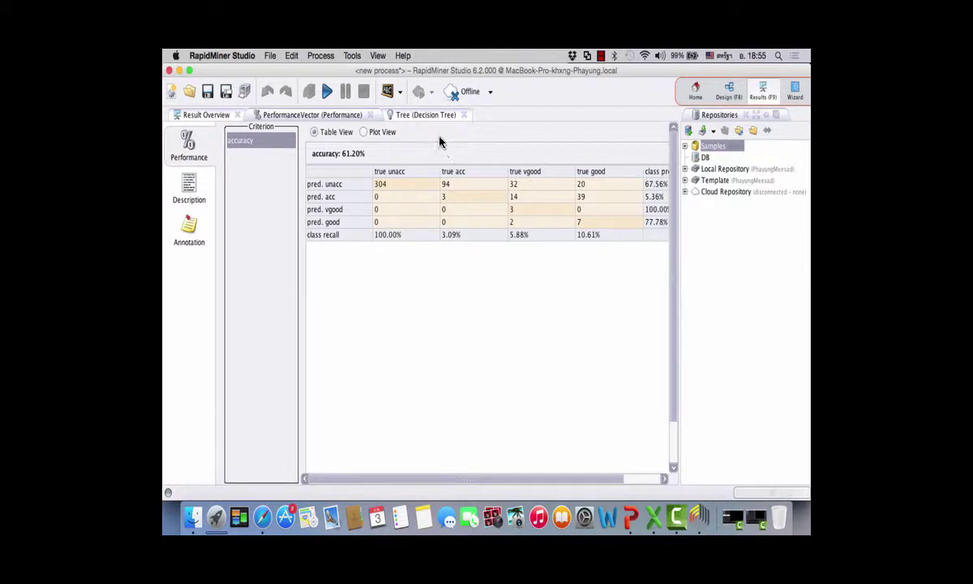
{"action": "left_click", "coordinate": [728, 91]}
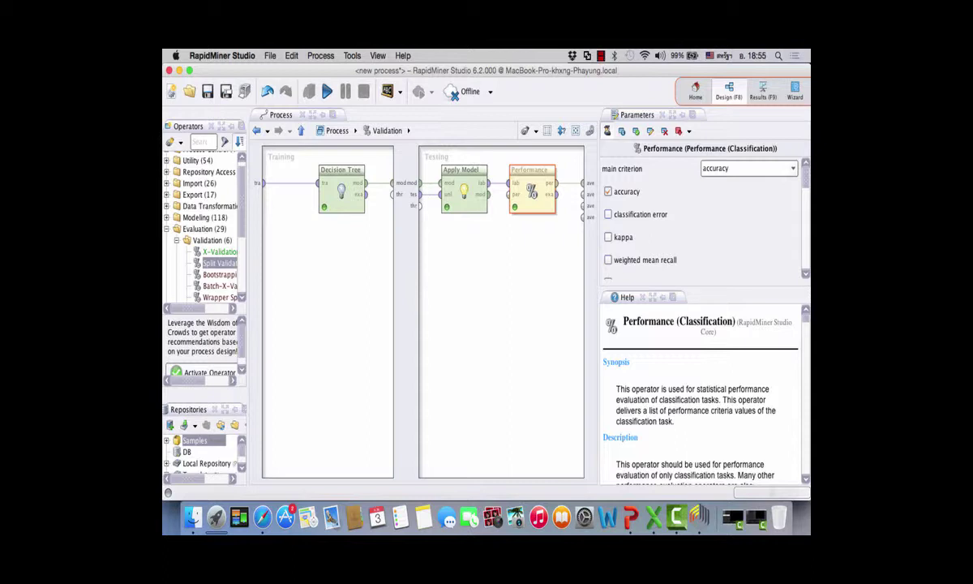
Look through the performance criteria offered by the Performance operator in the Testing subprocess
{"action": "scroll", "coordinate": [701, 219], "scroll_direction": "down", "scroll_amount": 4}
{"action": "scroll", "coordinate": [701, 219], "scroll_direction": "down", "scroll_amount": 4}
{"action": "scroll", "coordinate": [701, 218], "scroll_direction": "down", "scroll_amount": 6}
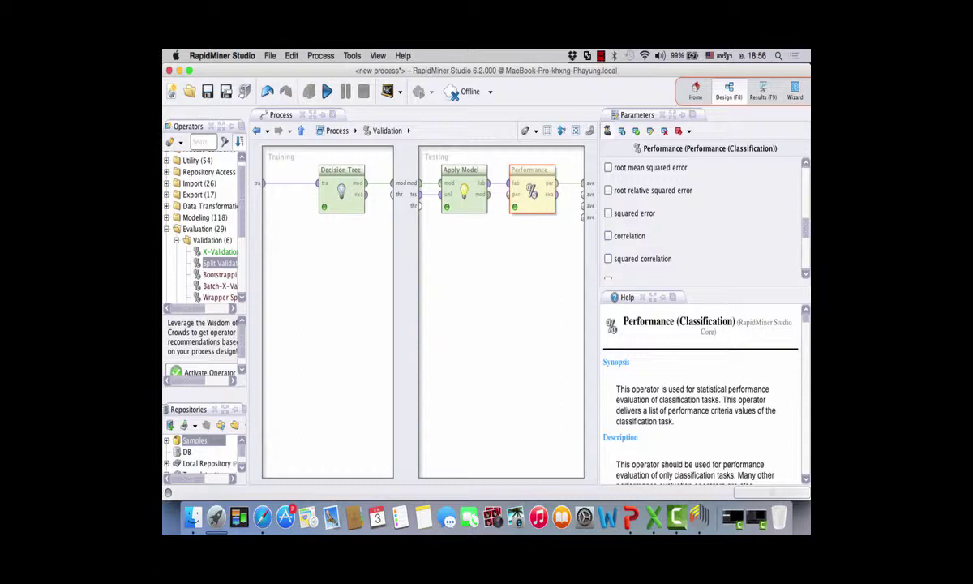
{"action": "scroll", "coordinate": [701, 219], "scroll_direction": "down", "scroll_amount": 5}
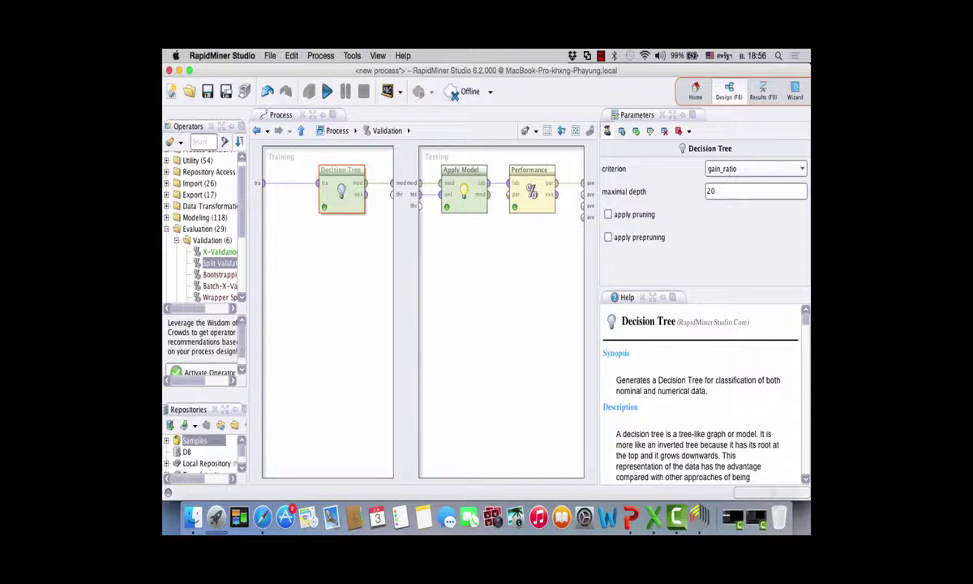
Turn on prepruning for the Decision Tree operator and run the process to inspect the accuracy table
{"action": "left_click", "coordinate": [608, 237]}
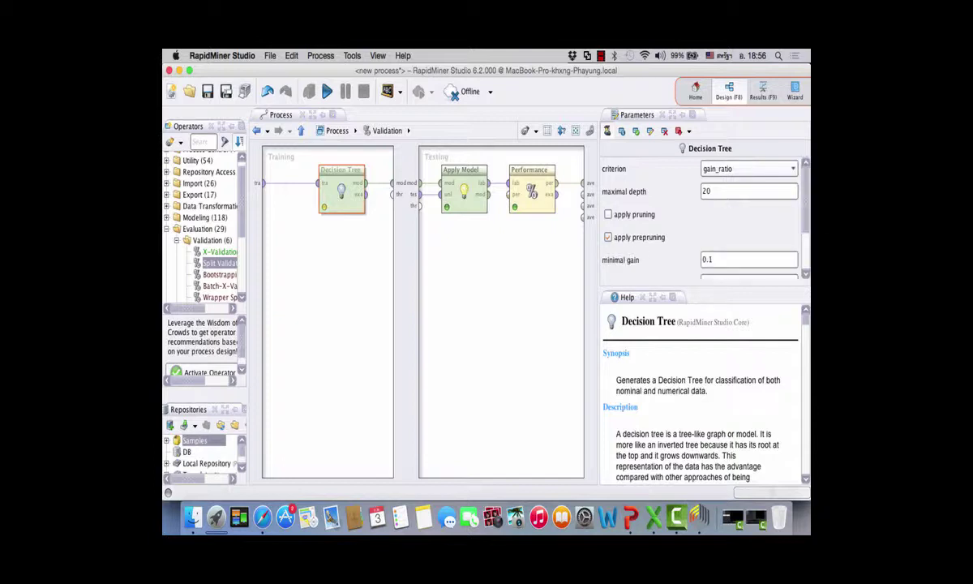
{"action": "scroll", "coordinate": [702, 215], "scroll_direction": "down", "scroll_amount": 3}
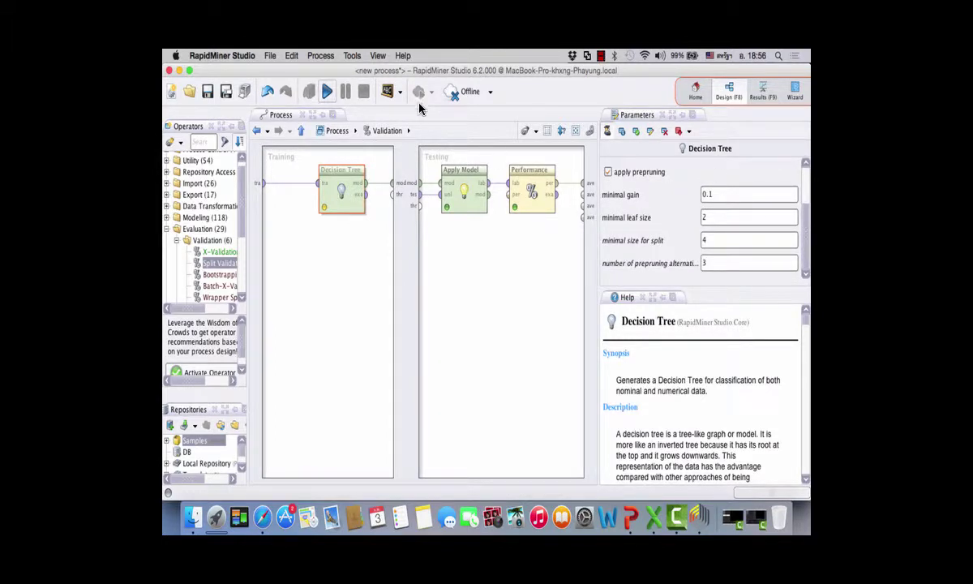
{"action": "key", "text": "F11"}
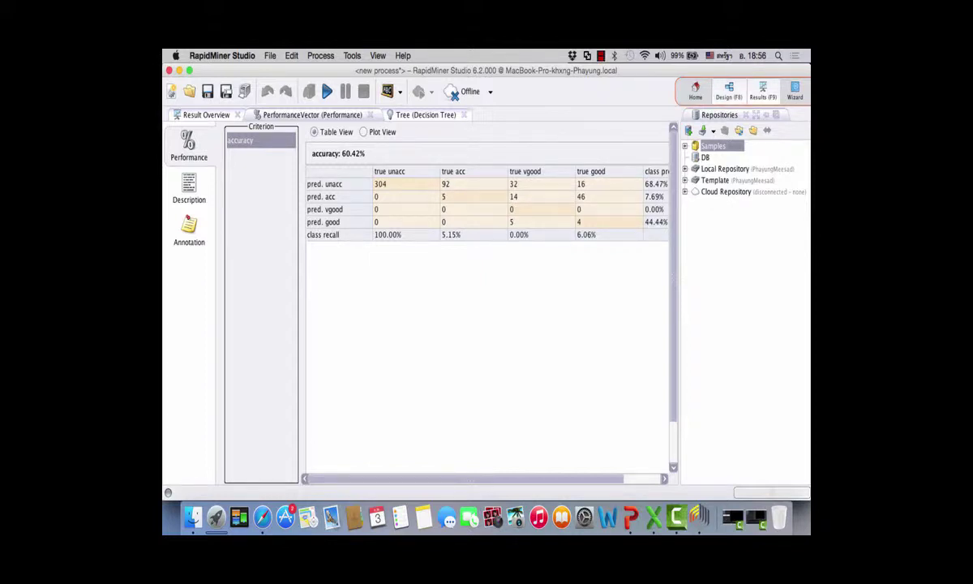
Turn off prepruning and turn on pruning for the Decision Tree operator in Validation, and run the process
{"action": "left_click", "coordinate": [729, 91]}
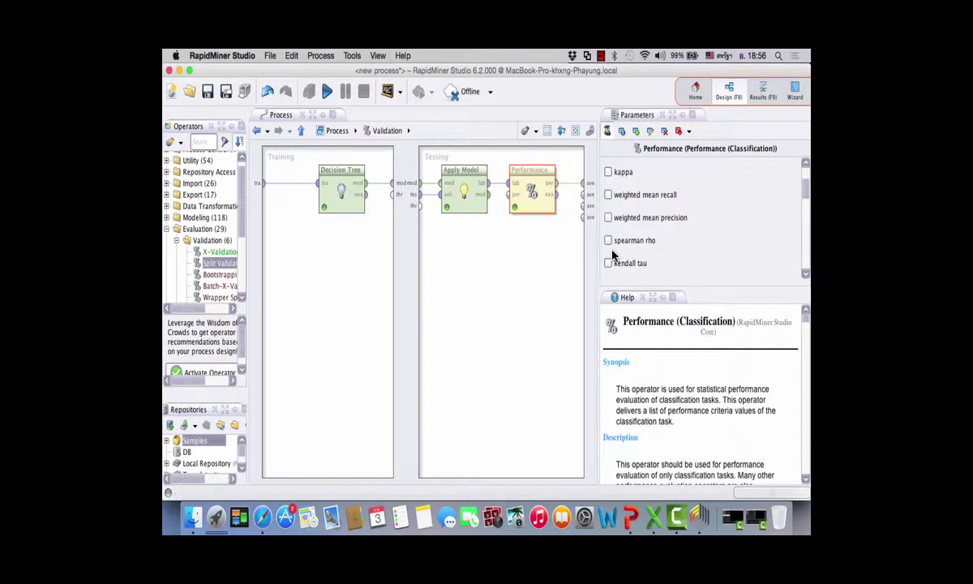
{"action": "left_click", "coordinate": [340, 191]}
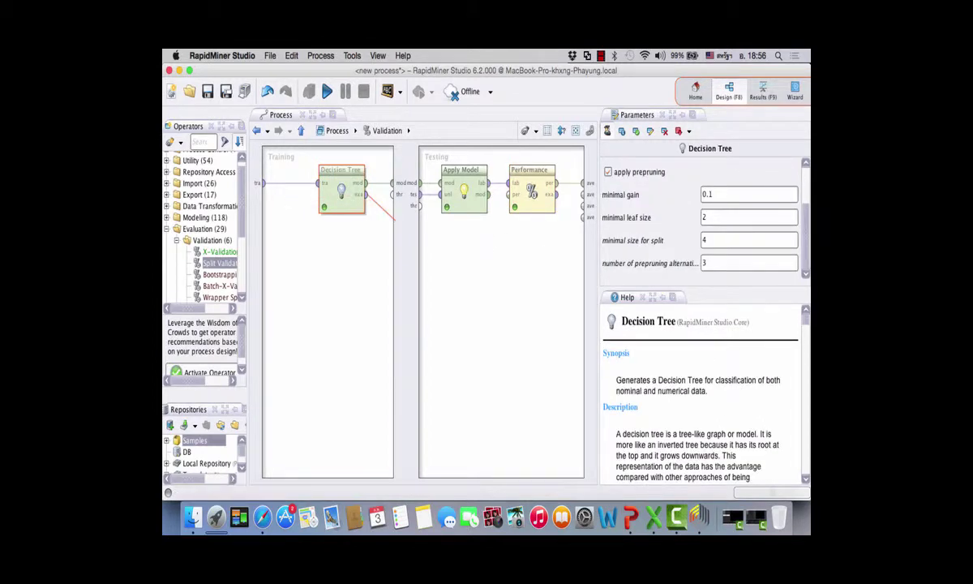
{"action": "left_click", "coordinate": [607, 172]}
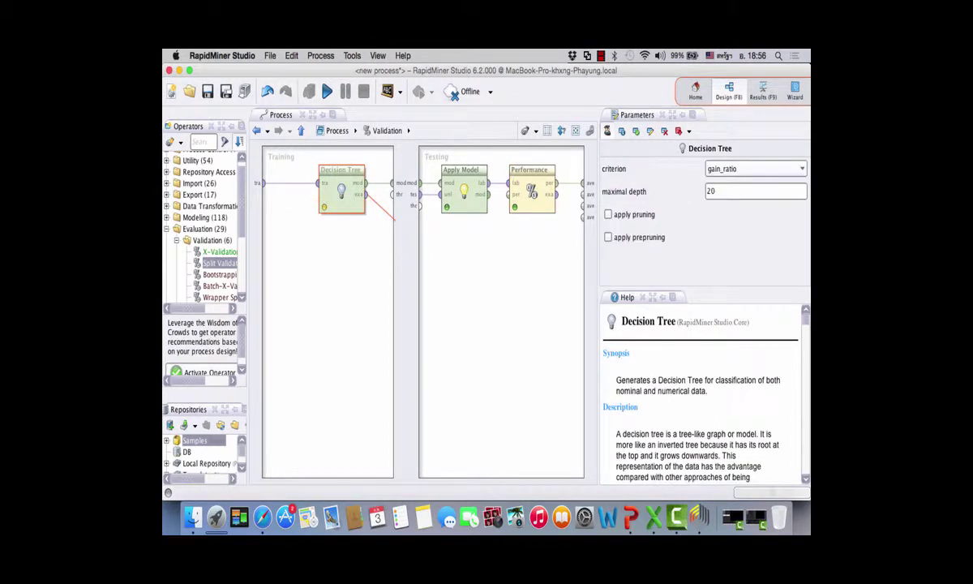
{"action": "left_click", "coordinate": [607, 214]}
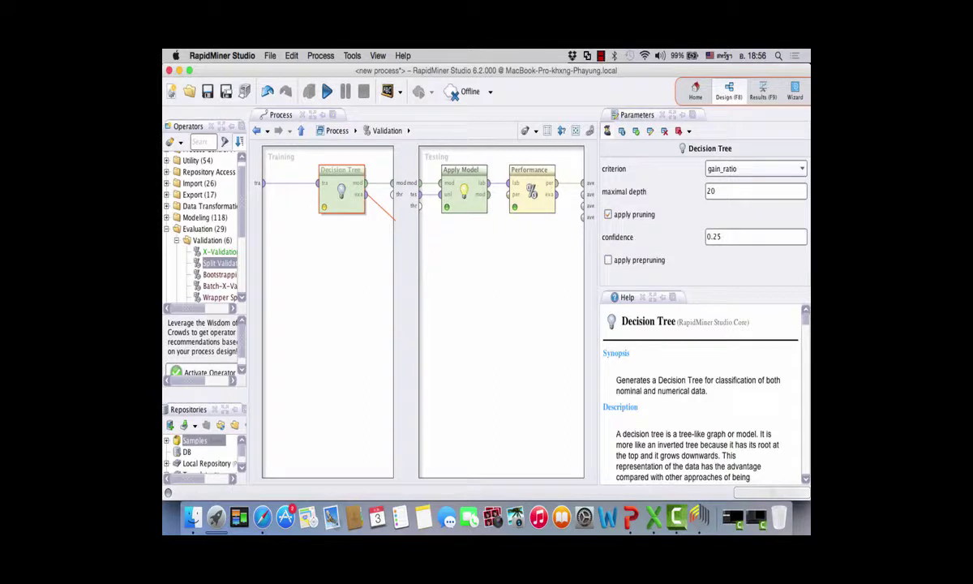
{"action": "key", "text": "Escape"}
{"action": "left_click", "coordinate": [327, 92]}
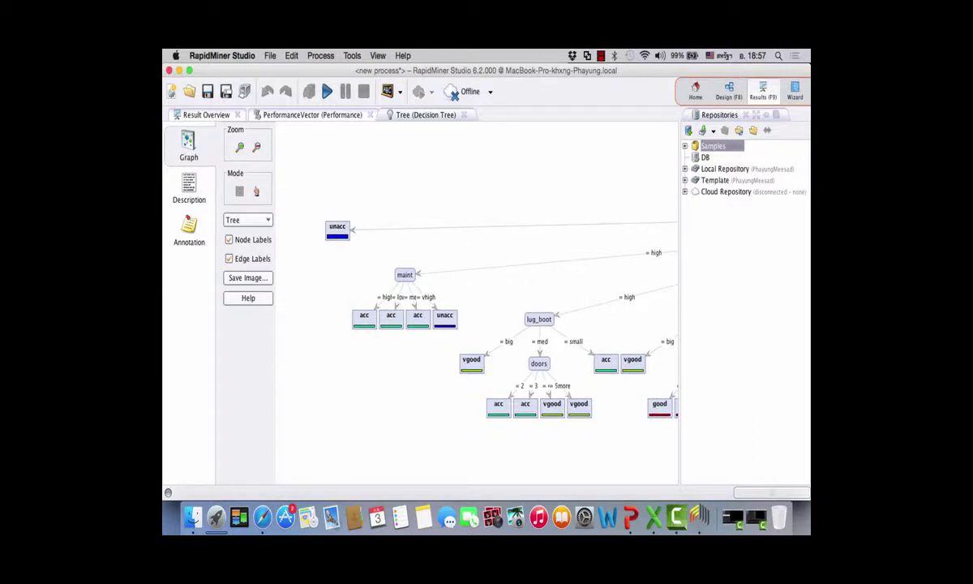
Examine the branches of the pruned decision tree across its graph
{"action": "left_click_drag", "start_coordinate": [640, 241], "coordinate": [479, 278]}
{"action": "left_click_drag", "start_coordinate": [601, 278], "coordinate": [566, 278]}
{"action": "left_click_drag", "start_coordinate": [673, 285], "coordinate": [515, 285]}
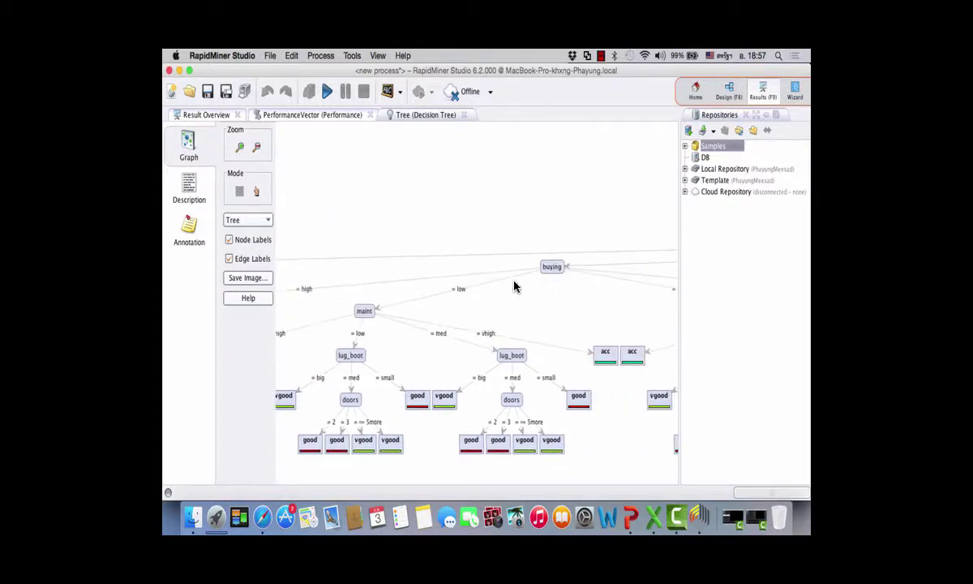
{"action": "left_click_drag", "start_coordinate": [638, 253], "coordinate": [429, 256]}
{"action": "scroll", "coordinate": [429, 256], "scroll_direction": "right", "scroll_amount": 10}
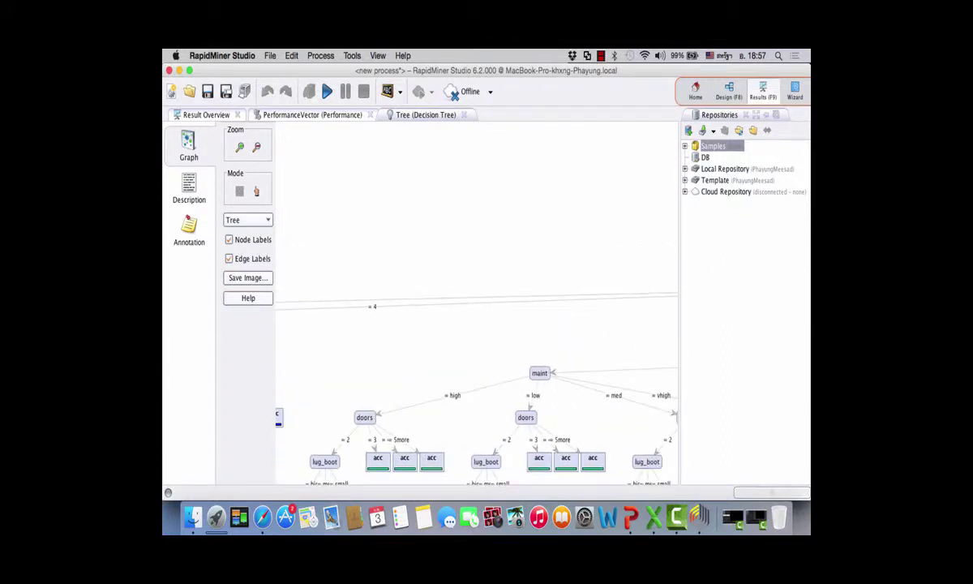
{"action": "scroll", "coordinate": [579, 267], "scroll_direction": "right", "scroll_amount": 5}
{"action": "scroll", "coordinate": [556, 382], "scroll_direction": "right", "scroll_amount": 5}
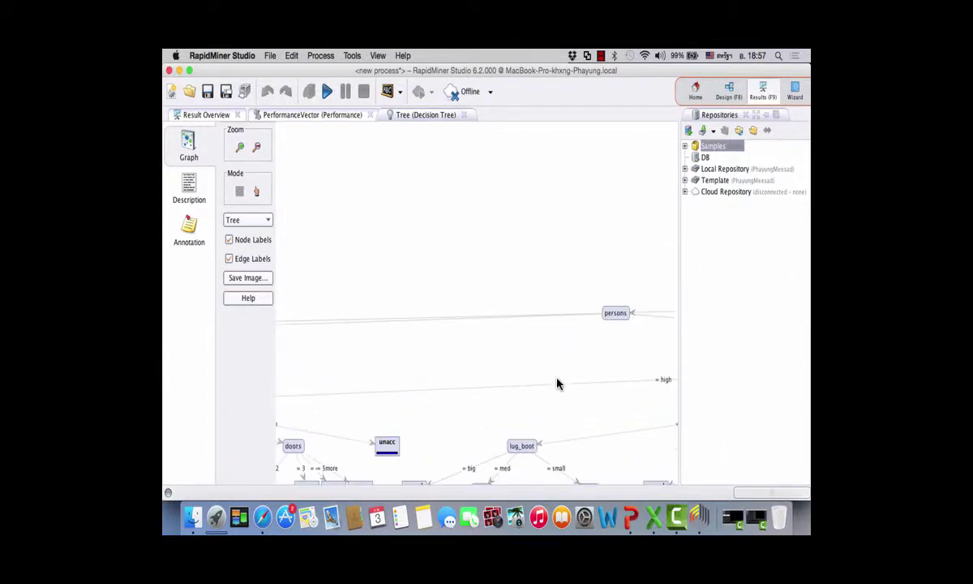
Read through the decision tree's full text description from beginning to end
{"action": "left_click", "coordinate": [191, 193]}
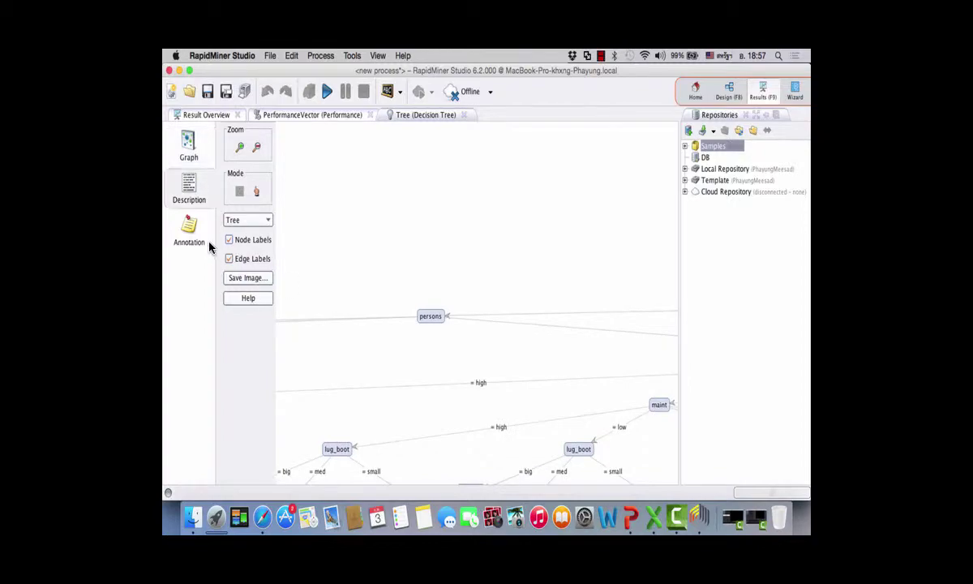
{"action": "scroll", "coordinate": [708, 277], "scroll_direction": "down", "scroll_amount": 15}
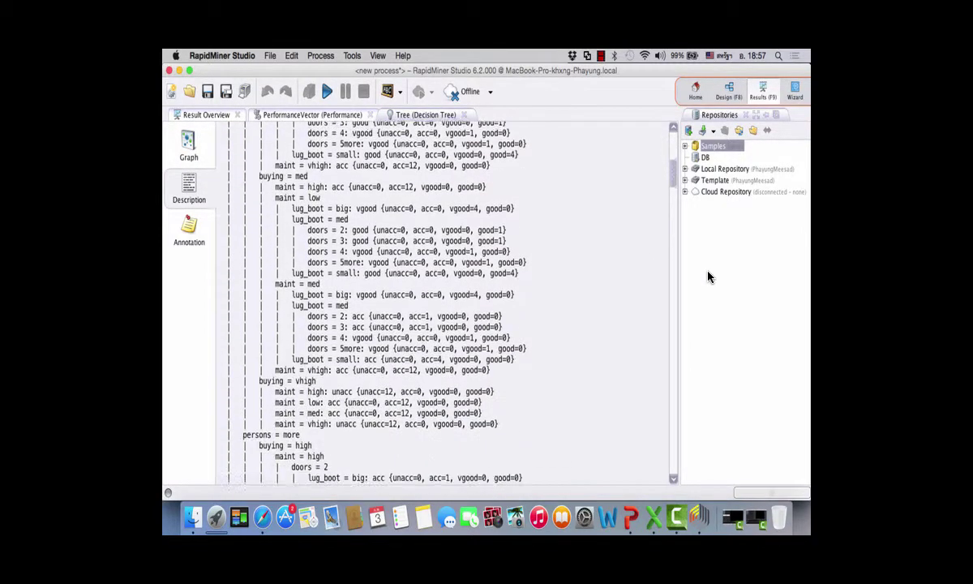
{"action": "scroll", "coordinate": [708, 277], "scroll_direction": "down", "scroll_amount": 15}
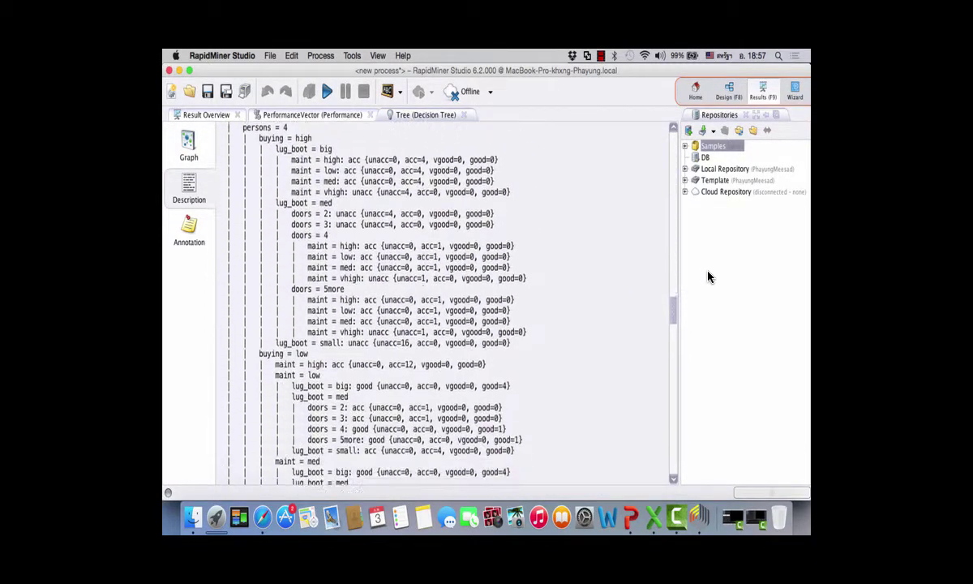
{"action": "scroll", "coordinate": [707, 278], "scroll_direction": "down", "scroll_amount": 15}
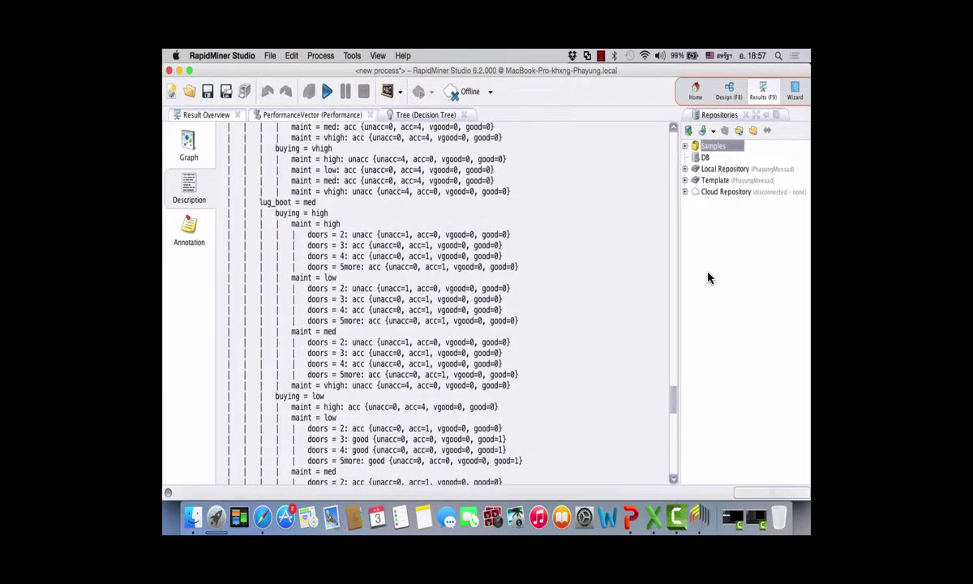
{"action": "scroll", "coordinate": [708, 277], "scroll_direction": "down", "scroll_amount": 12}
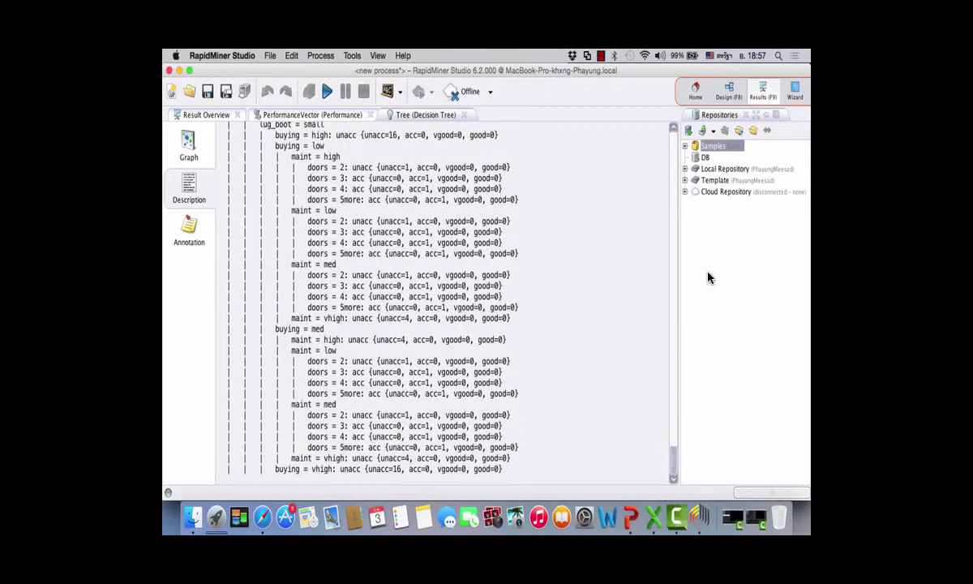
{"action": "scroll", "coordinate": [707, 277], "scroll_direction": "up", "scroll_amount": 15}
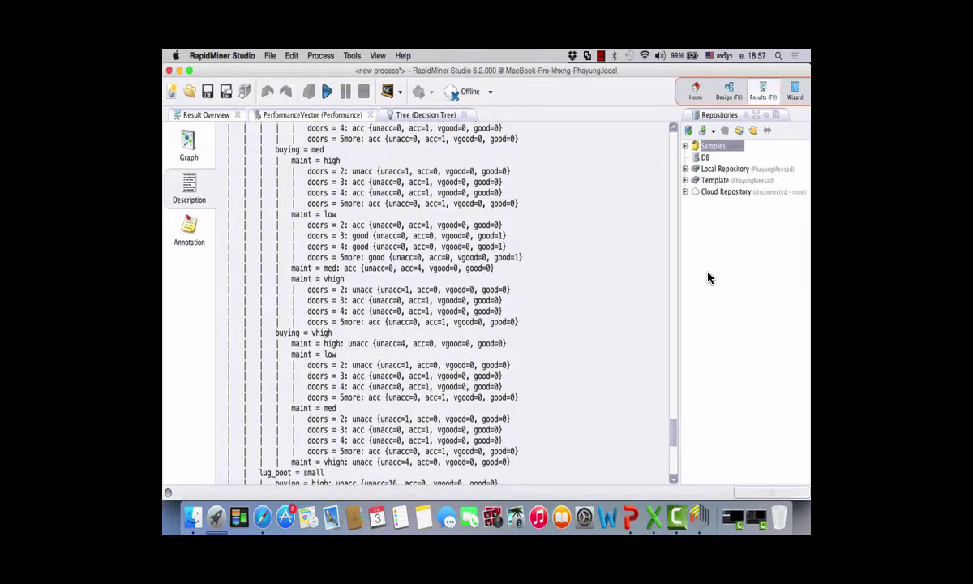
{"action": "scroll", "coordinate": [708, 277], "scroll_direction": "up", "scroll_amount": 15}
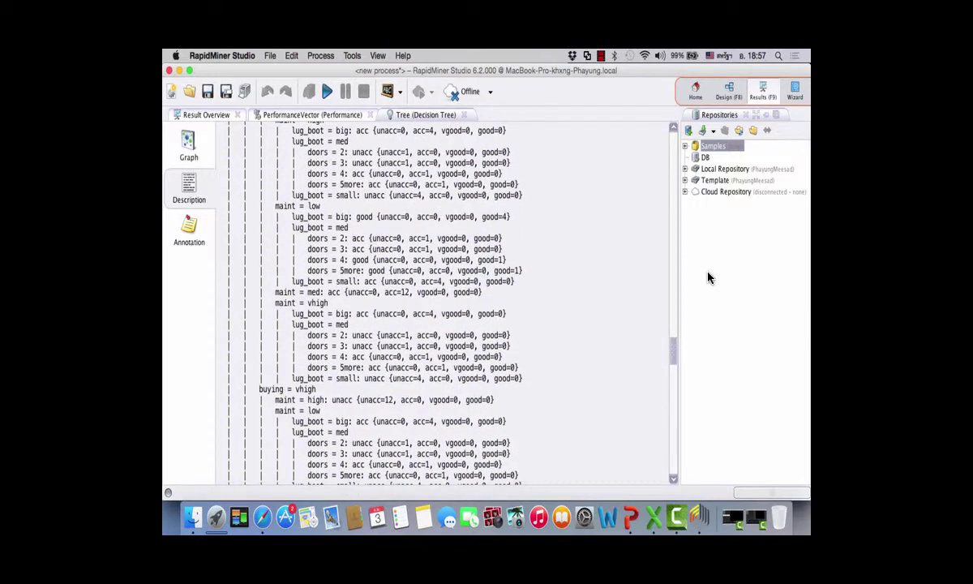
{"action": "scroll", "coordinate": [708, 277], "scroll_direction": "up", "scroll_amount": 15}
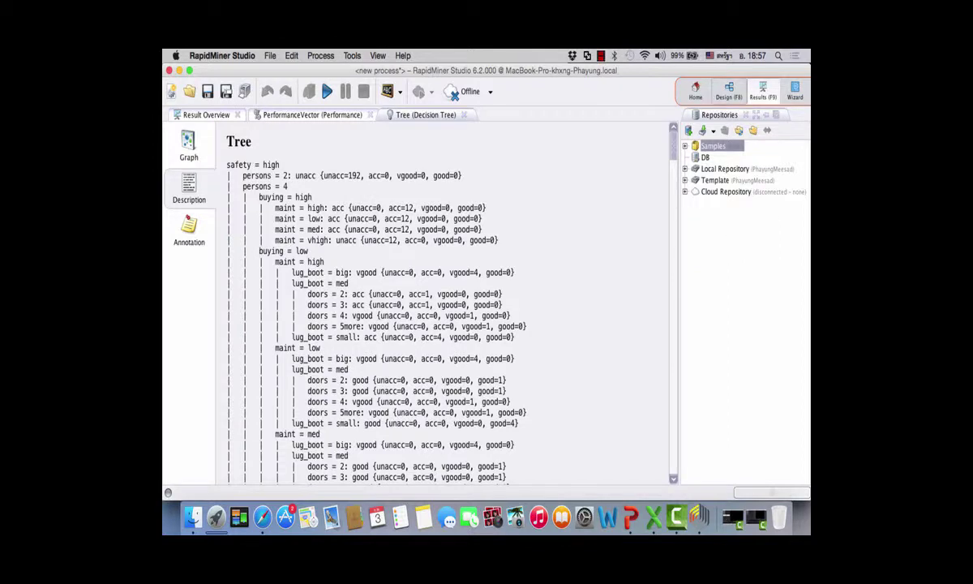
Return to the main process and save it as EXP1 in the processes folder of the Local Repository
{"action": "key", "text": "F8"}
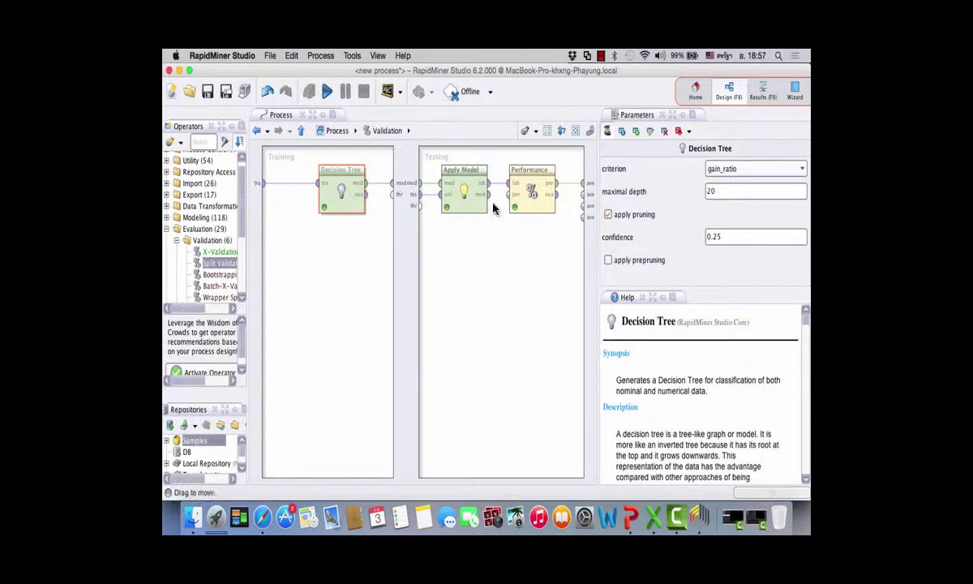
{"action": "left_click", "coordinate": [300, 130]}
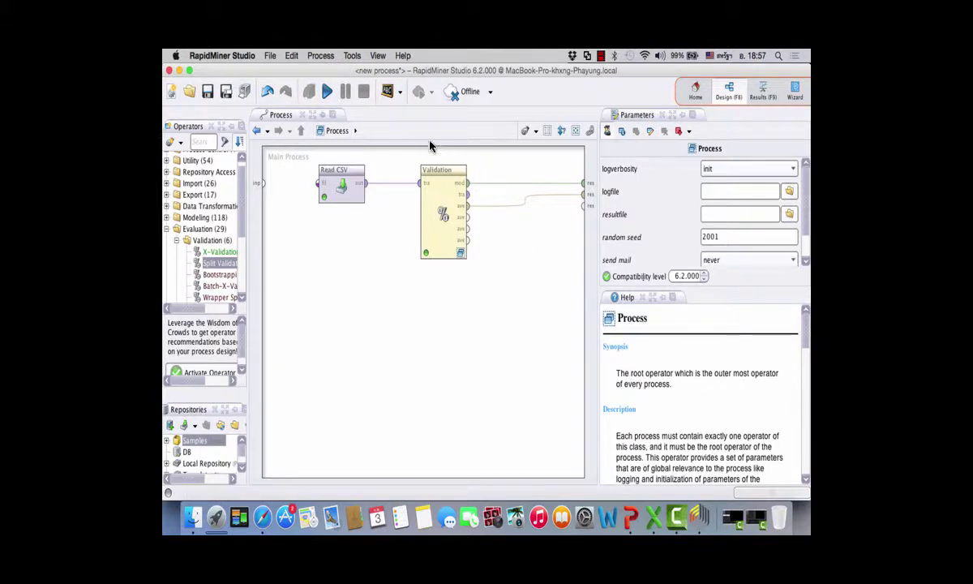
{"action": "left_click", "coordinate": [270, 55]}
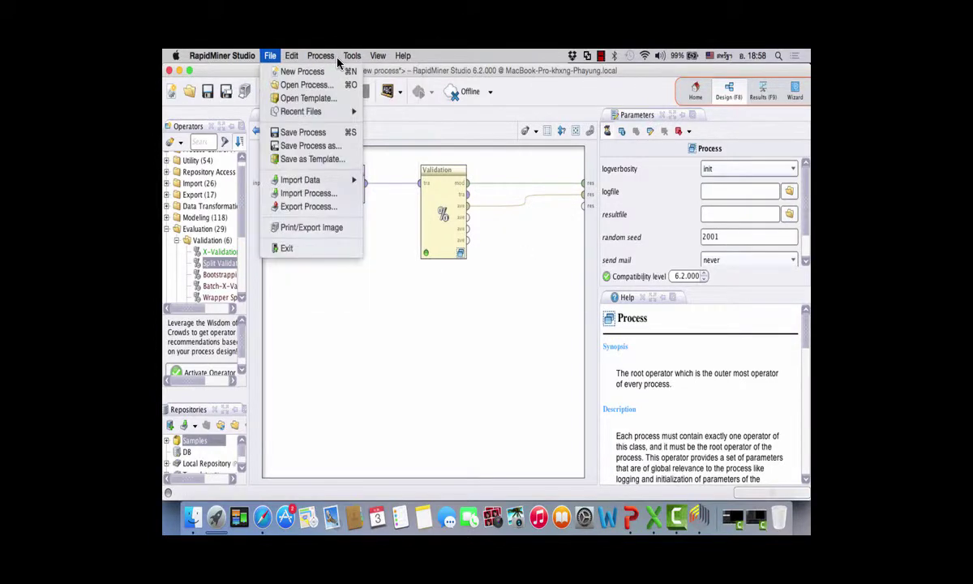
{"action": "key", "text": "Up"}
{"action": "key", "text": "Up"}
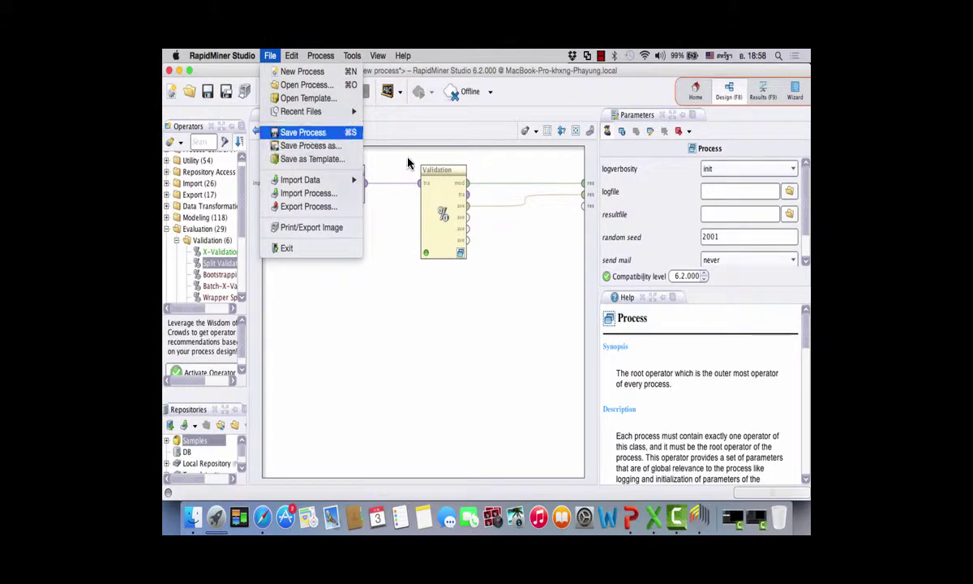
{"action": "key", "text": "Down"}
{"action": "key", "text": "Return"}
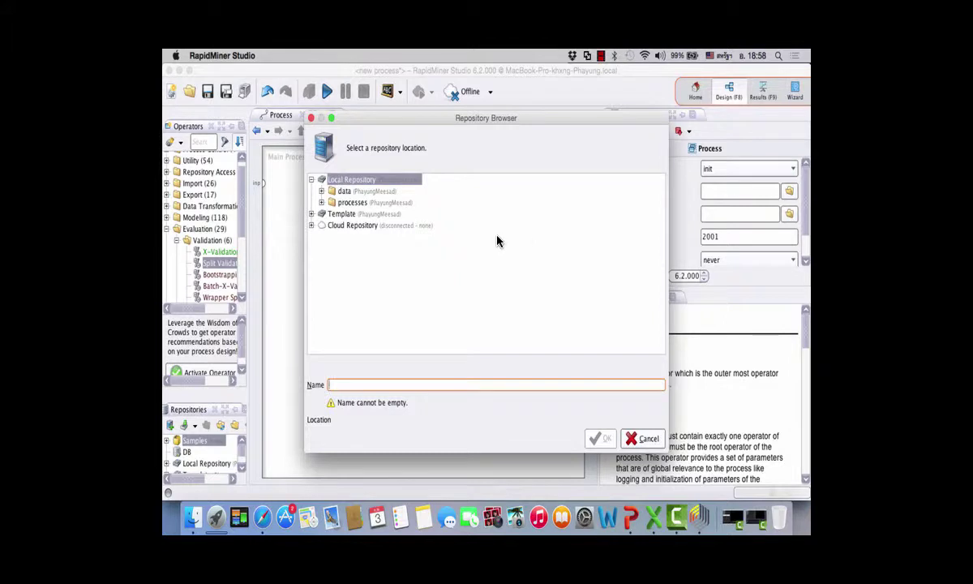
{"action": "key", "text": "Down"}
{"action": "key", "text": "Down"}
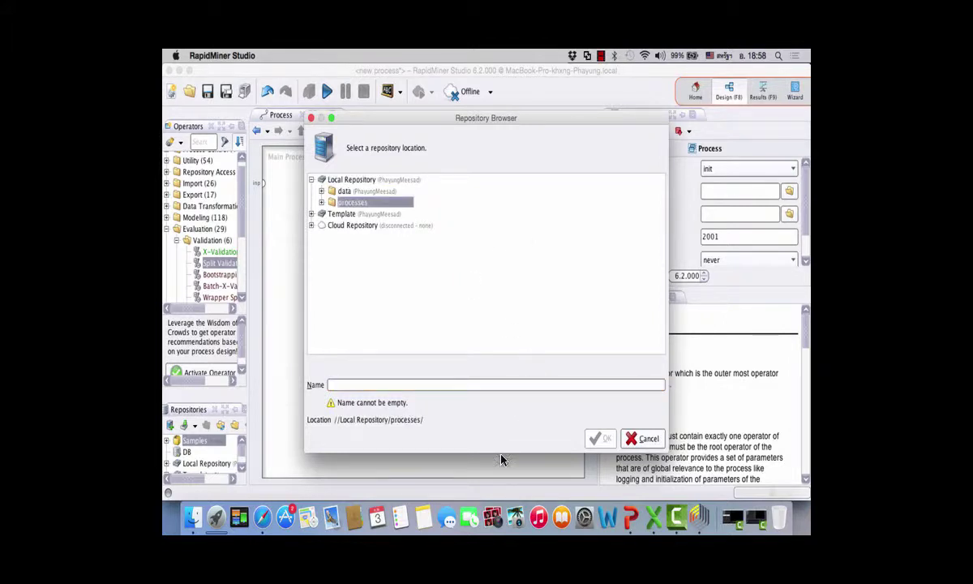
{"action": "key", "text": "Tab"}
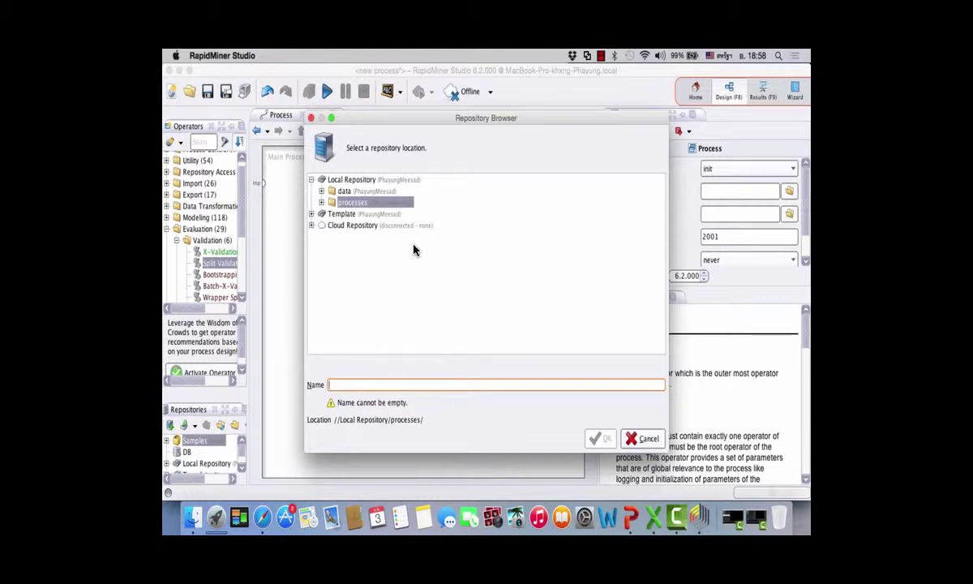
{"action": "double_click", "coordinate": [382, 202]}
{"action": "key", "text": "Tab"}
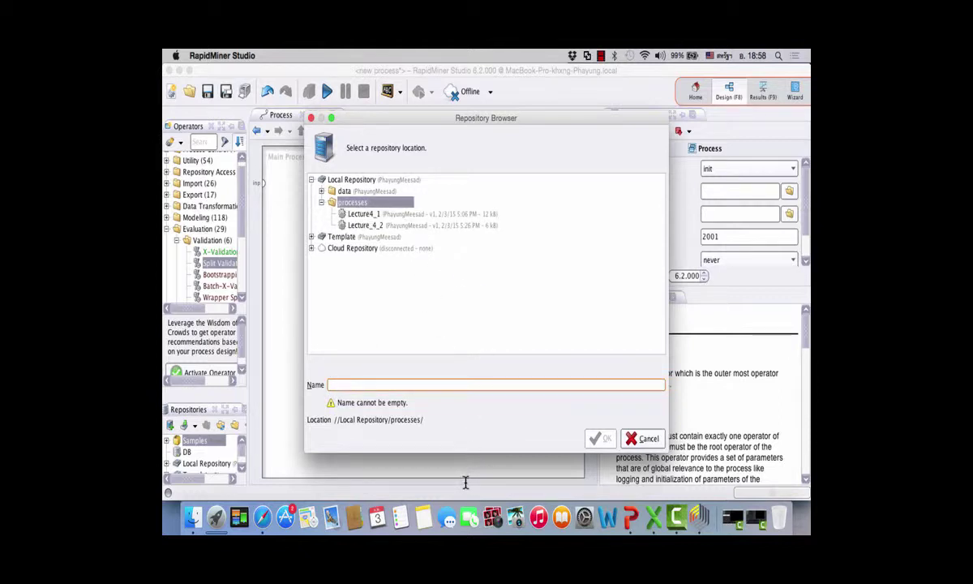
{"action": "type", "text": "EXP1"}
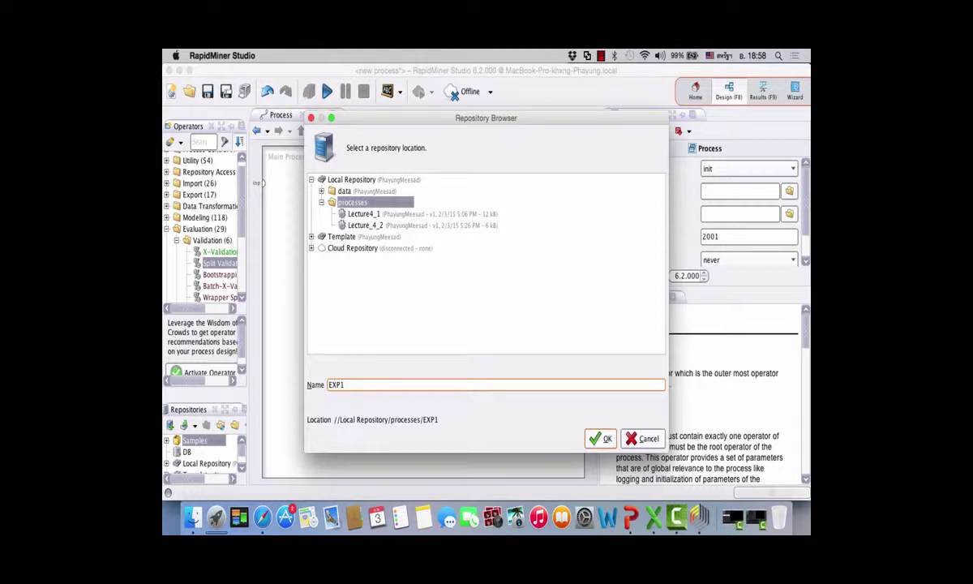
{"action": "key", "text": "Return"}
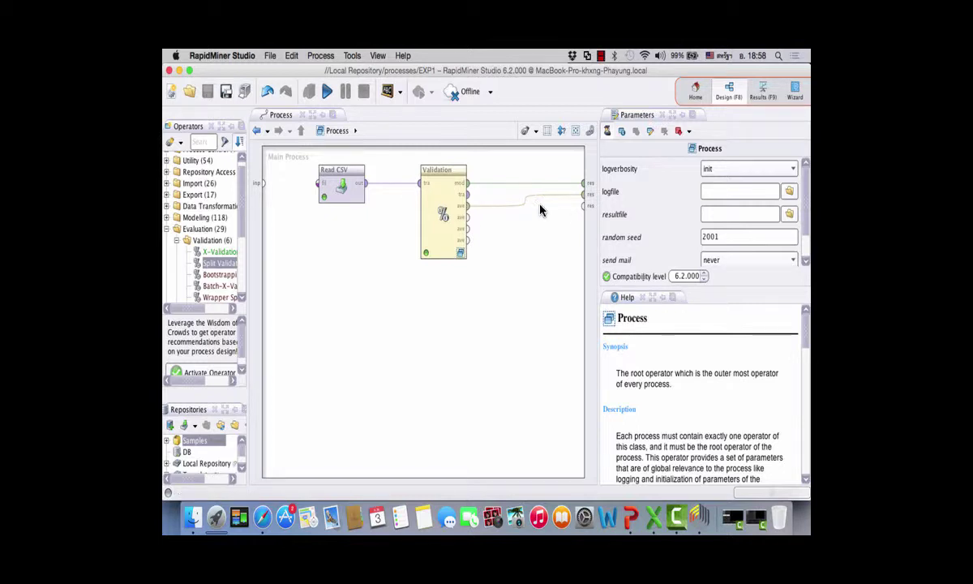
Add an X-Validation operator below the existing Split Validation operator and compare their parameters
{"action": "left_click_drag", "start_coordinate": [213, 388], "coordinate": [234, 388]}
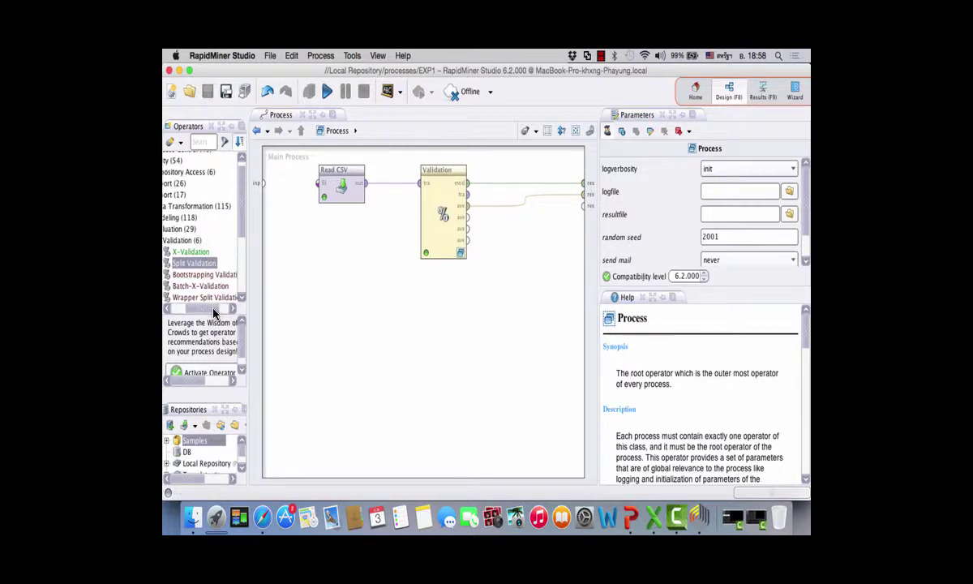
{"action": "key", "text": "Up"}
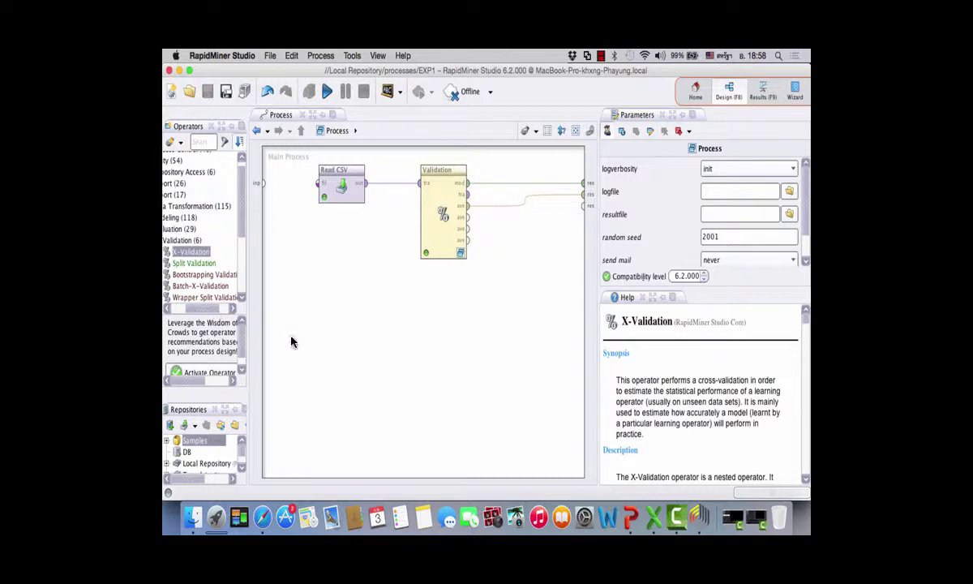
{"action": "left_click_drag", "start_coordinate": [204, 251], "coordinate": [645, 383]}
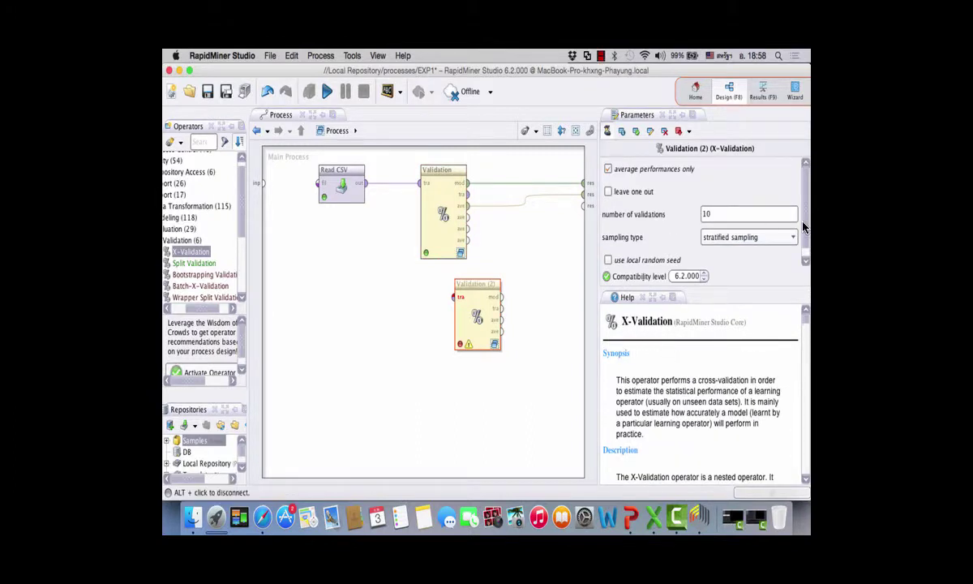
{"action": "double_click", "coordinate": [707, 214]}
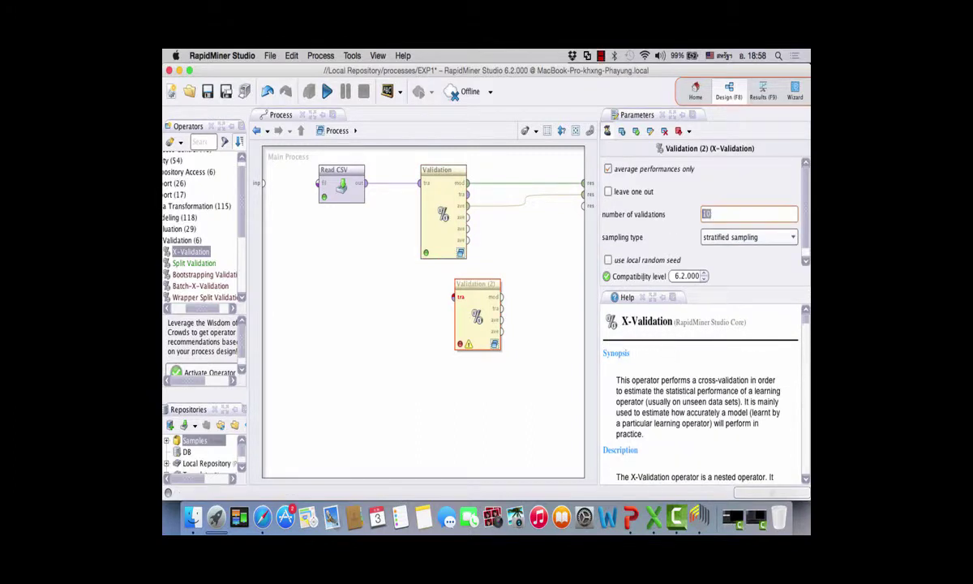
{"action": "left_click", "coordinate": [668, 358]}
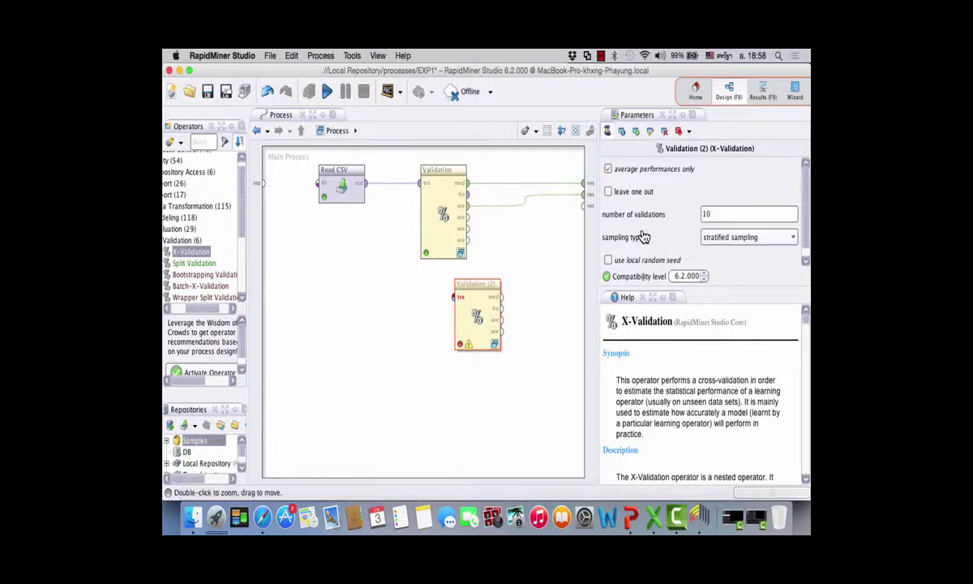
{"action": "left_click", "coordinate": [443, 213]}
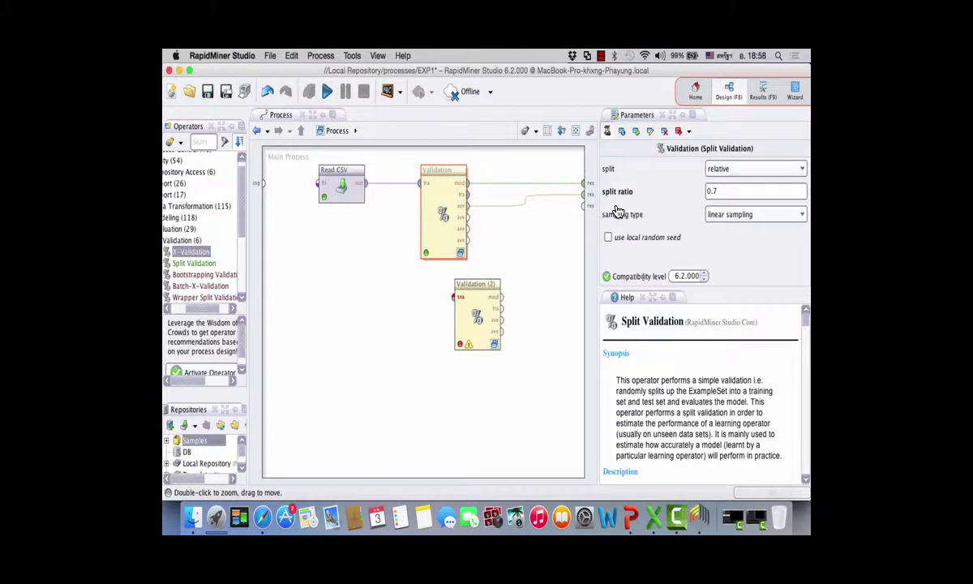
Delete the Split Validation operator from the main process
{"action": "right_click", "coordinate": [446, 172]}
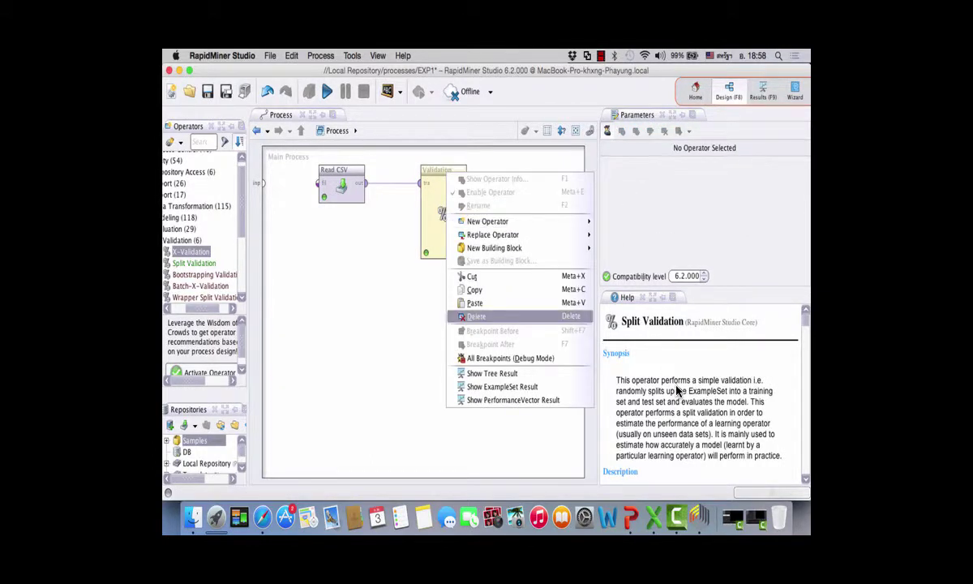
{"action": "left_click", "coordinate": [483, 316]}
{"action": "left_click", "coordinate": [443, 179]}
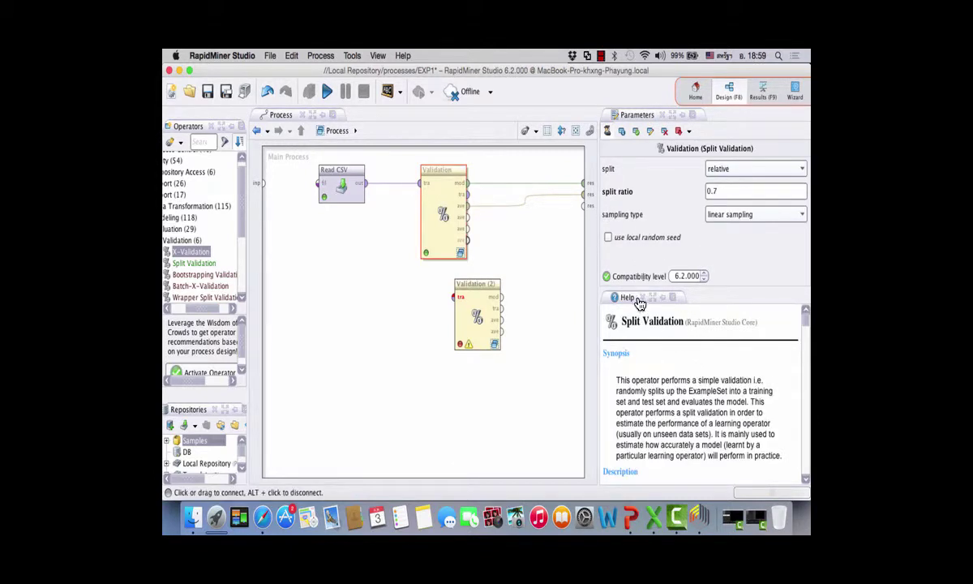
{"action": "left_click", "coordinate": [291, 55]}
{"action": "key", "text": "Down"}
{"action": "key", "text": "Down"}
{"action": "key", "text": "Down"}
{"action": "key", "text": "Down"}
{"action": "key", "text": "Down"}
{"action": "key", "text": "Down"}
{"action": "key", "text": "Return"}
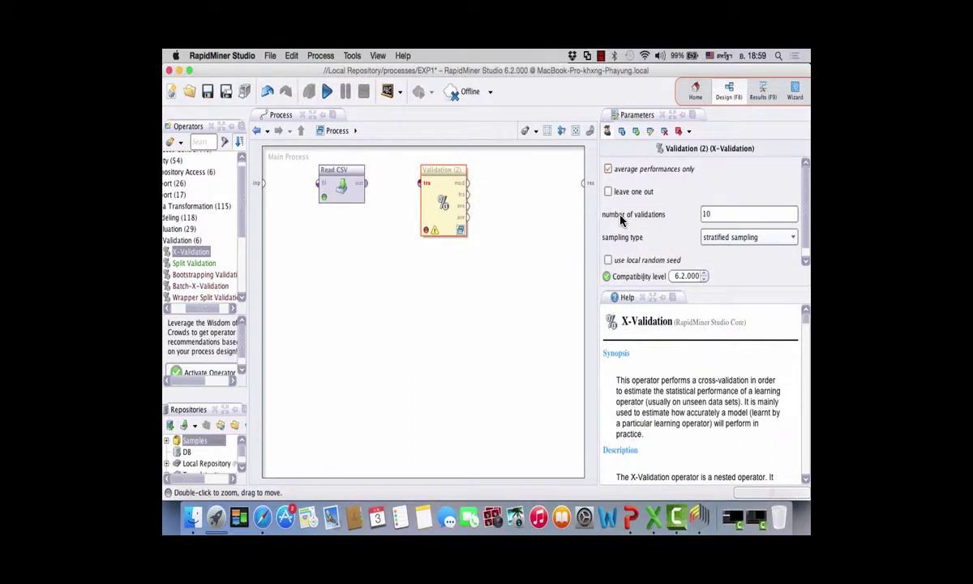
Delete the unconnected X-Validation operator from the main process
{"action": "left_click", "coordinate": [291, 55]}
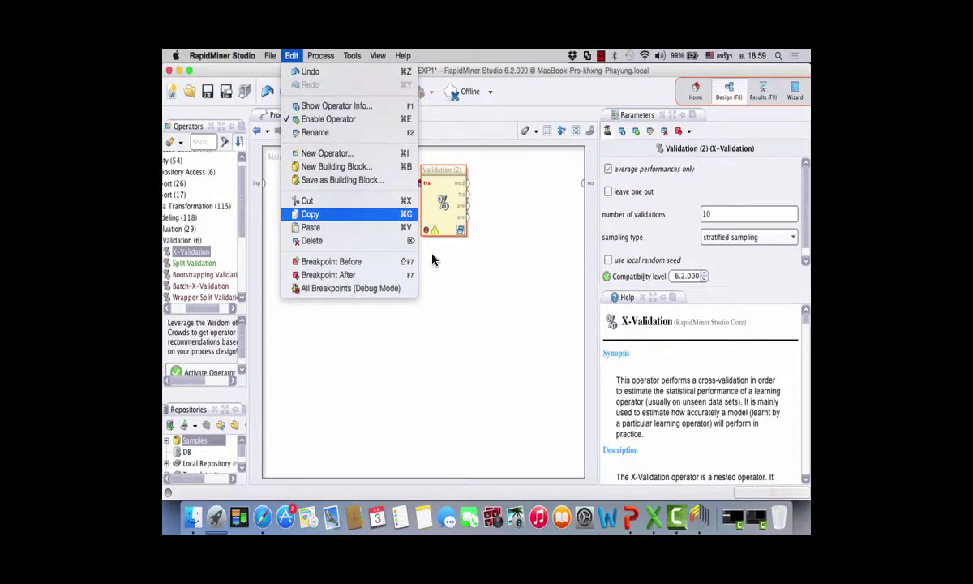
{"action": "key", "text": "Down"}
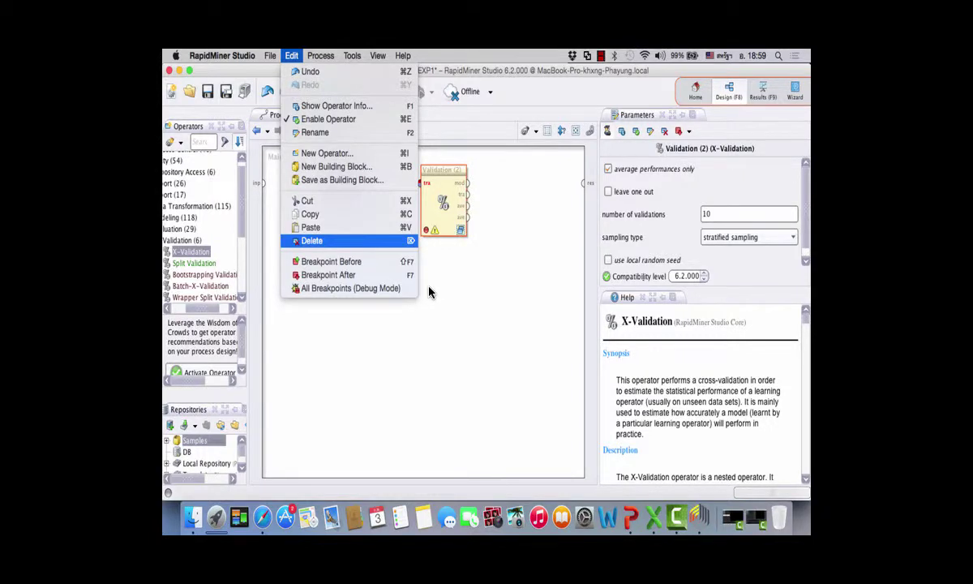
{"action": "key", "text": "Return"}
Add X-Validation connected to Read CSV, connect its outputs to the process results, and open its subprocess
{"action": "left_click_drag", "start_coordinate": [192, 251], "coordinate": [444, 172]}
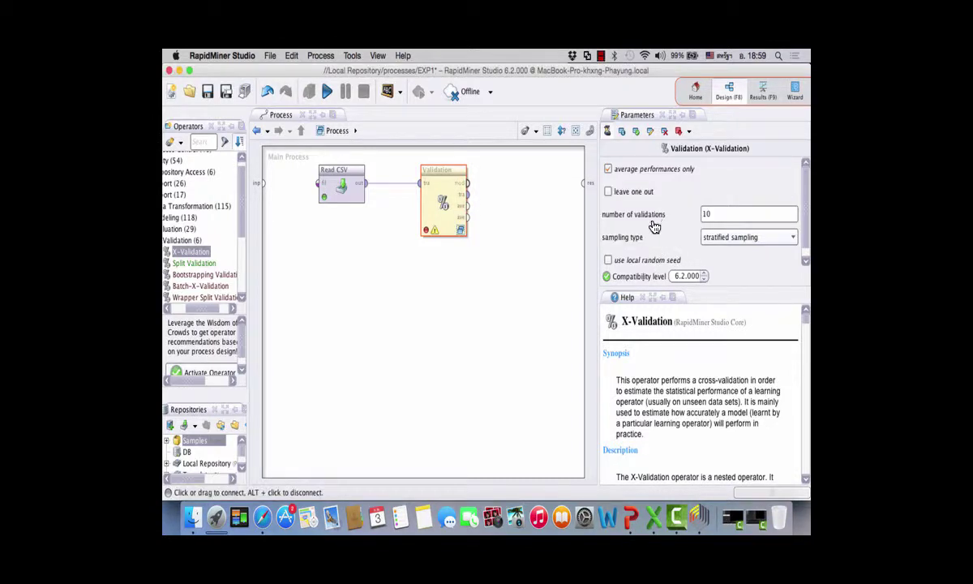
{"action": "left_click_drag", "start_coordinate": [467, 184], "coordinate": [583, 184]}
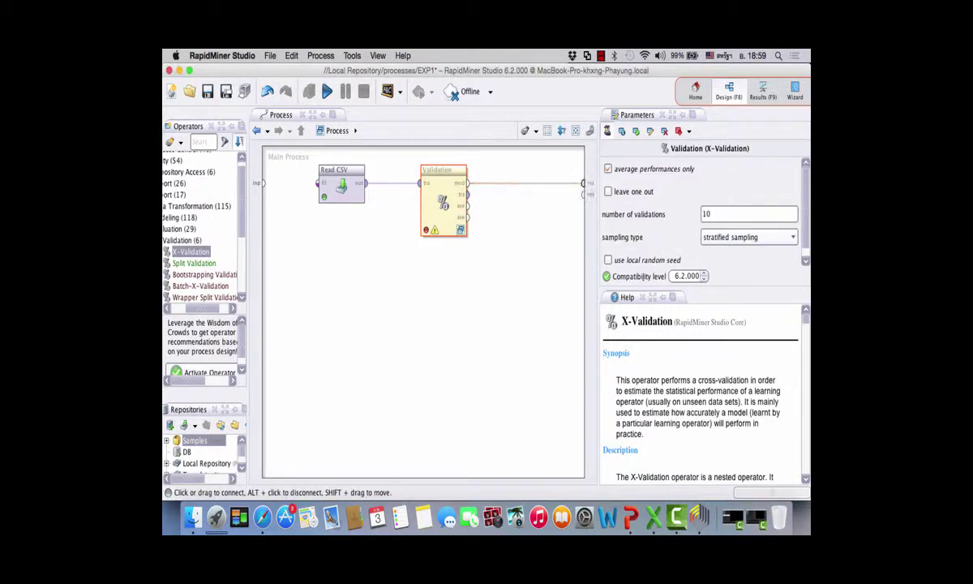
{"action": "left_click", "coordinate": [584, 194]}
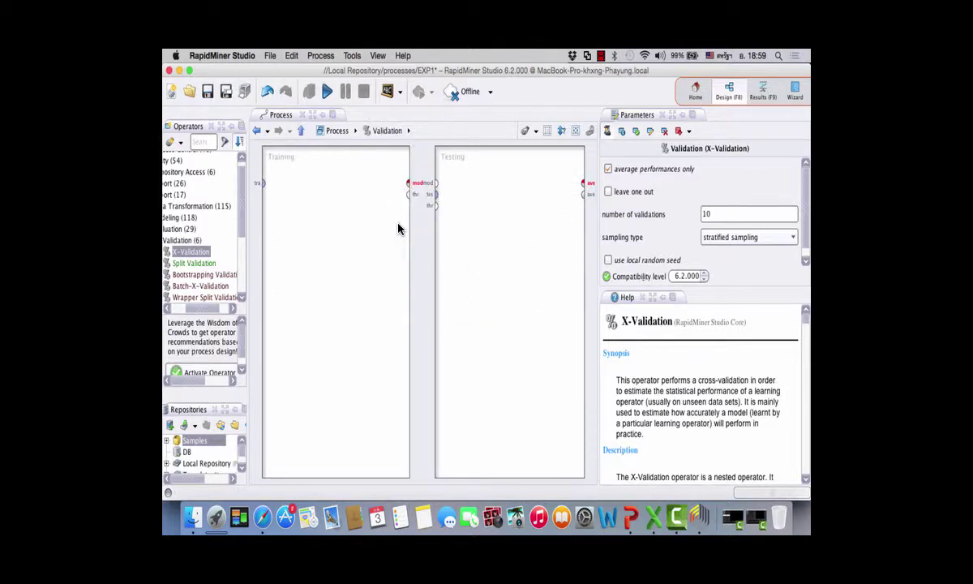
Add the ID3 operator from the Tree Induction group to the Training area of X-Validation
{"action": "scroll", "coordinate": [231, 225], "scroll_direction": "up", "scroll_amount": 1}
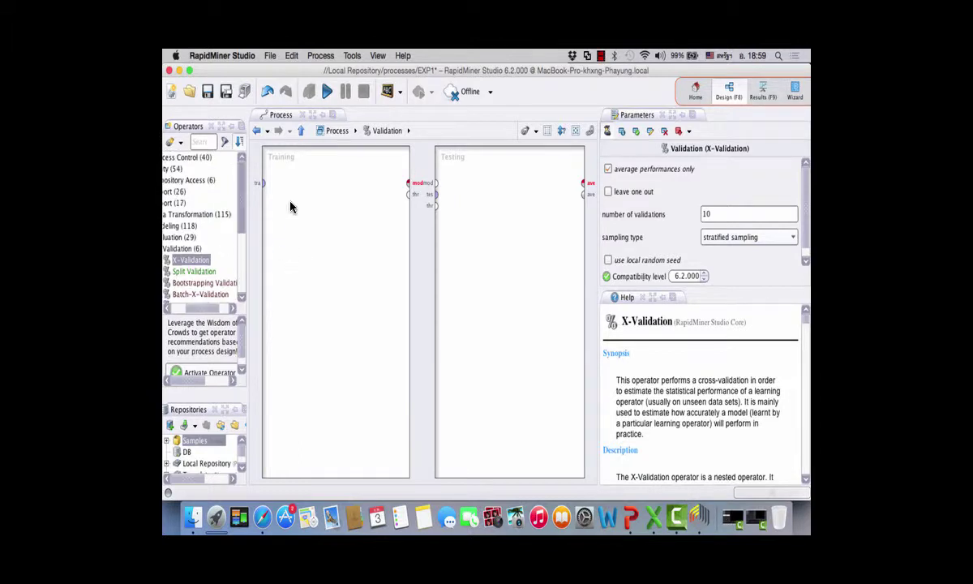
{"action": "scroll", "coordinate": [203, 235], "scroll_direction": "left", "scroll_amount": 3}
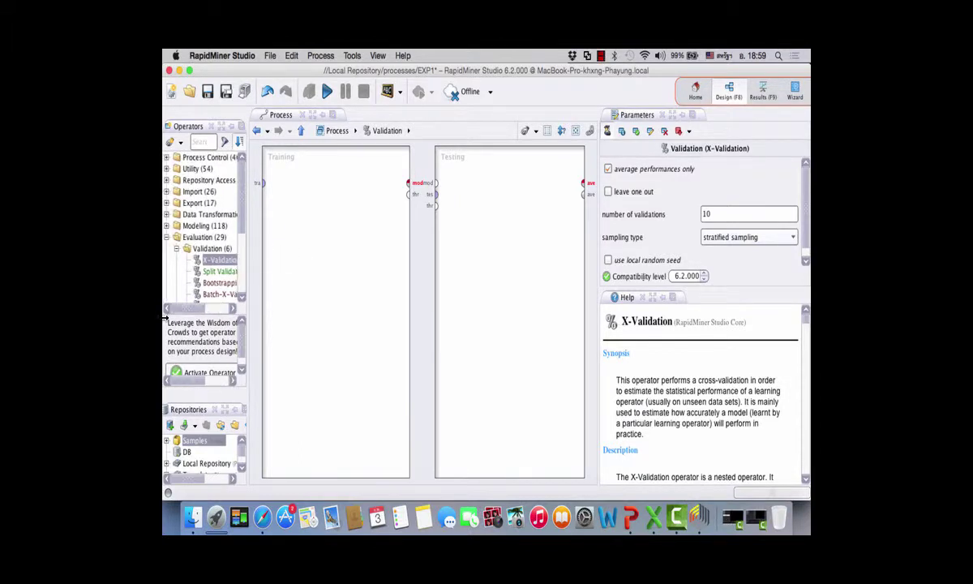
{"action": "left_click", "coordinate": [167, 236]}
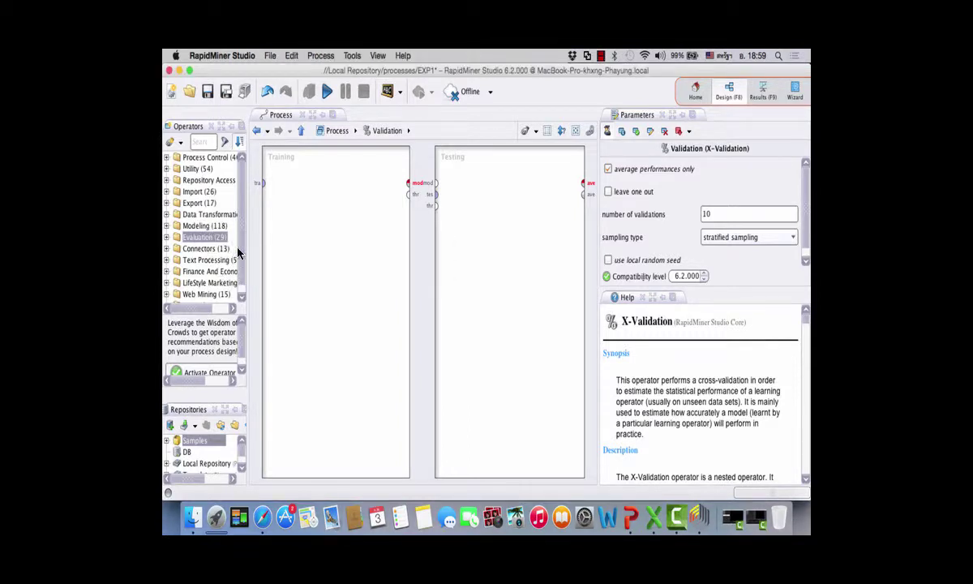
{"action": "key", "text": "Up"}
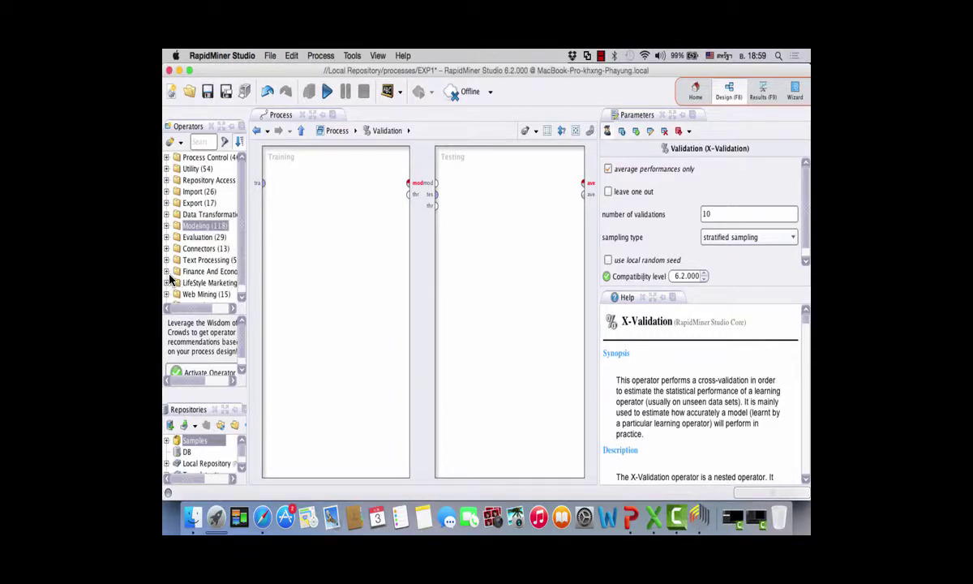
{"action": "key", "text": "Right"}
{"action": "left_click", "coordinate": [177, 229]}
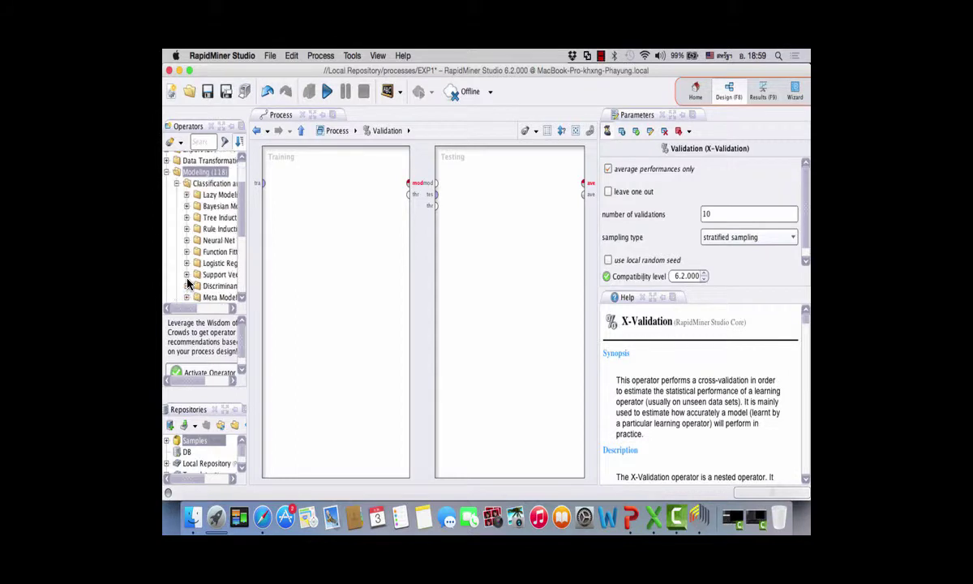
{"action": "key", "text": "Down"}
{"action": "key", "text": "Down"}
{"action": "key", "text": "Down"}
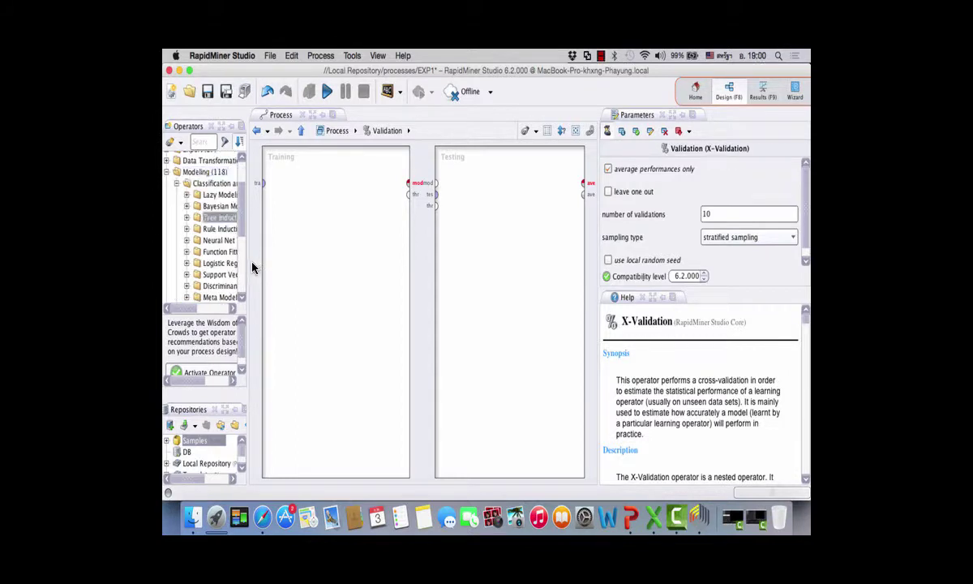
{"action": "key", "text": "Right"}
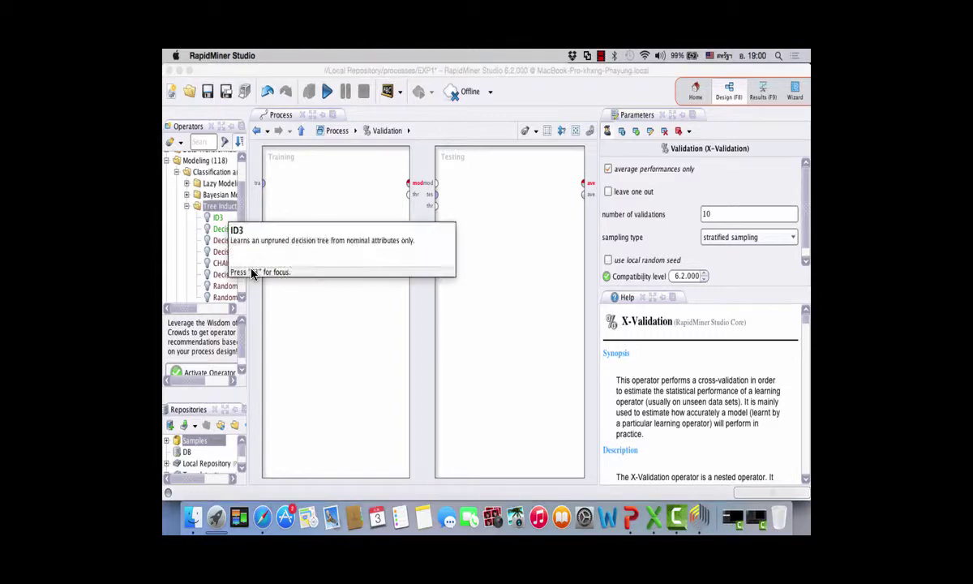
{"action": "left_click_drag", "start_coordinate": [218, 218], "coordinate": [441, 235]}
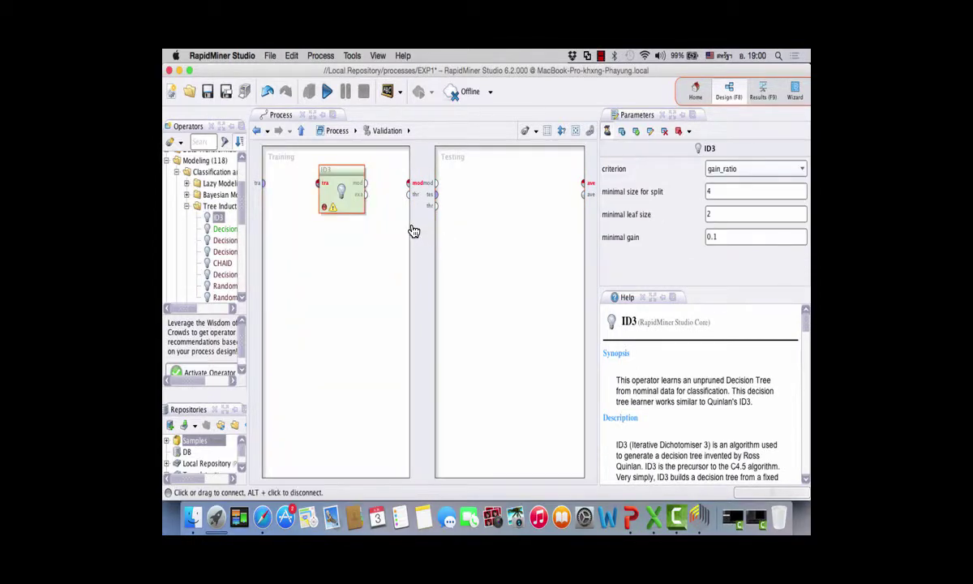
Connect ID3 to the training input and model output, and set its criterion to information_gain
{"action": "left_click", "coordinate": [324, 221]}
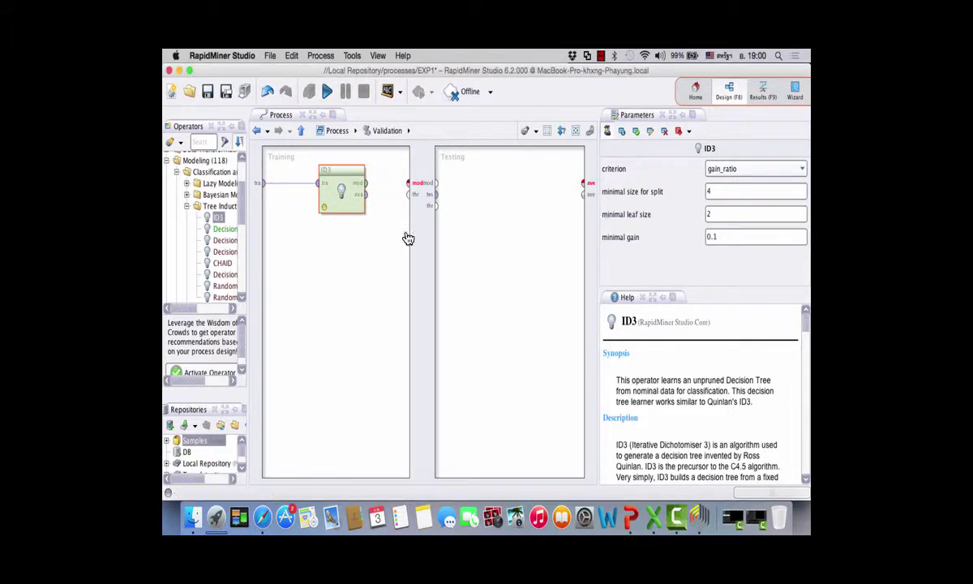
{"action": "left_click", "coordinate": [488, 225]}
{"action": "left_click", "coordinate": [754, 168]}
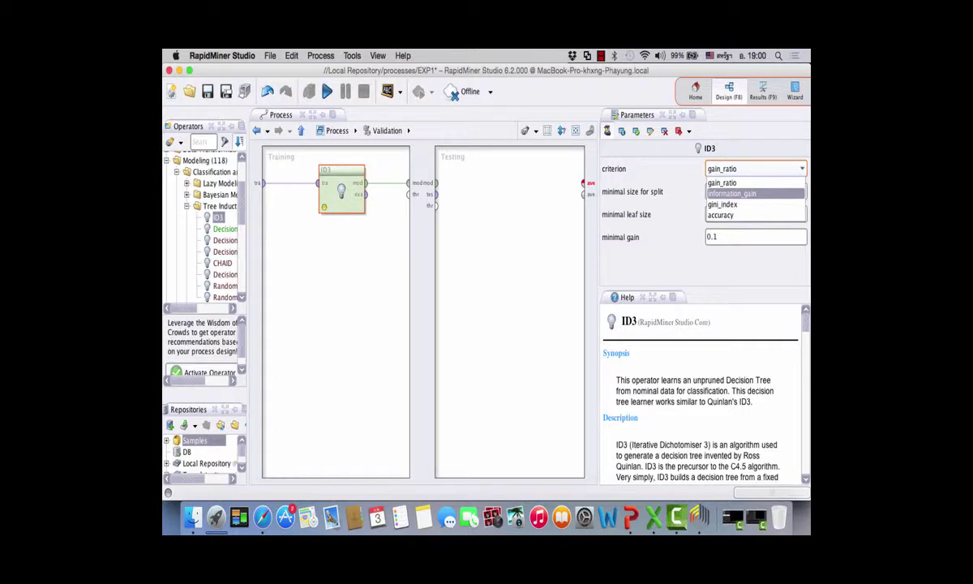
{"action": "left_click", "coordinate": [732, 193]}
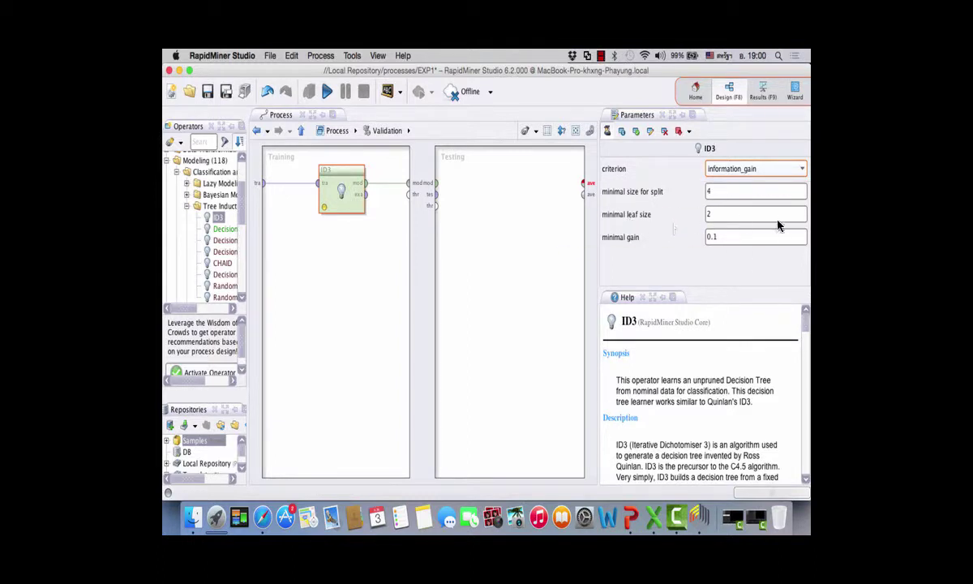
Add Apply Model to the Testing area and connect the model and test set to its inputs
{"action": "left_click", "coordinate": [201, 142]}
{"action": "type", "text": "APP"}
{"action": "type", "text": "LY"}
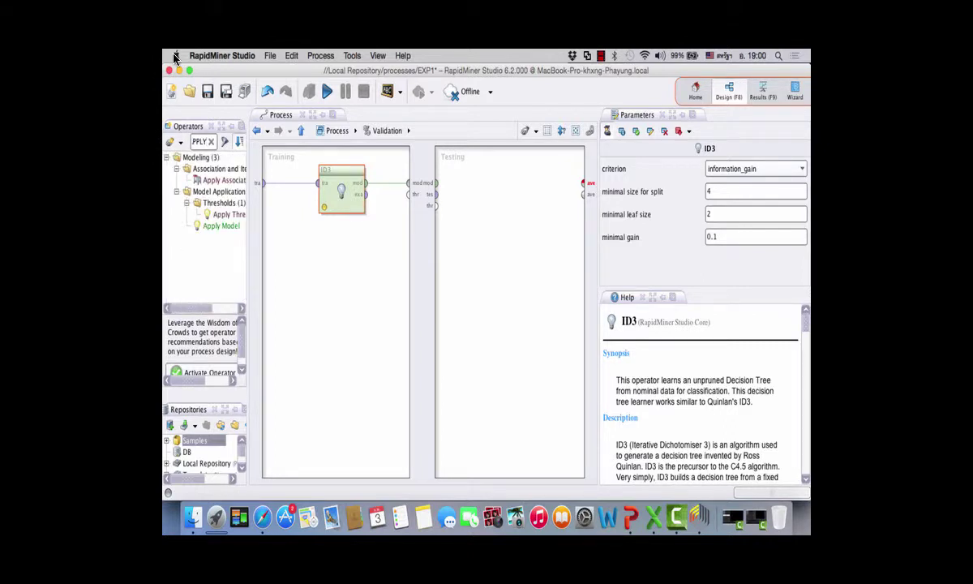
{"action": "left_click_drag", "start_coordinate": [221, 225], "coordinate": [638, 236]}
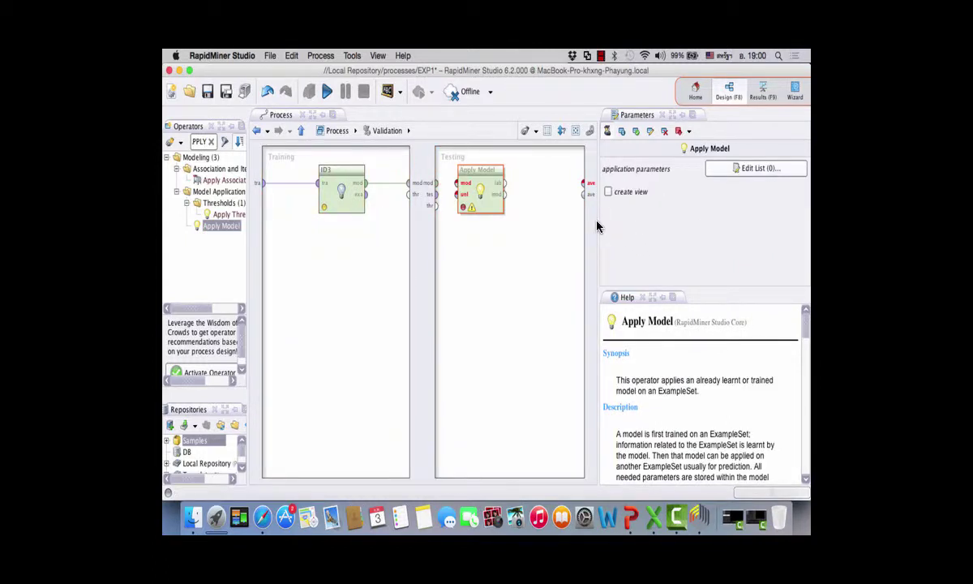
{"action": "left_click", "coordinate": [570, 214]}
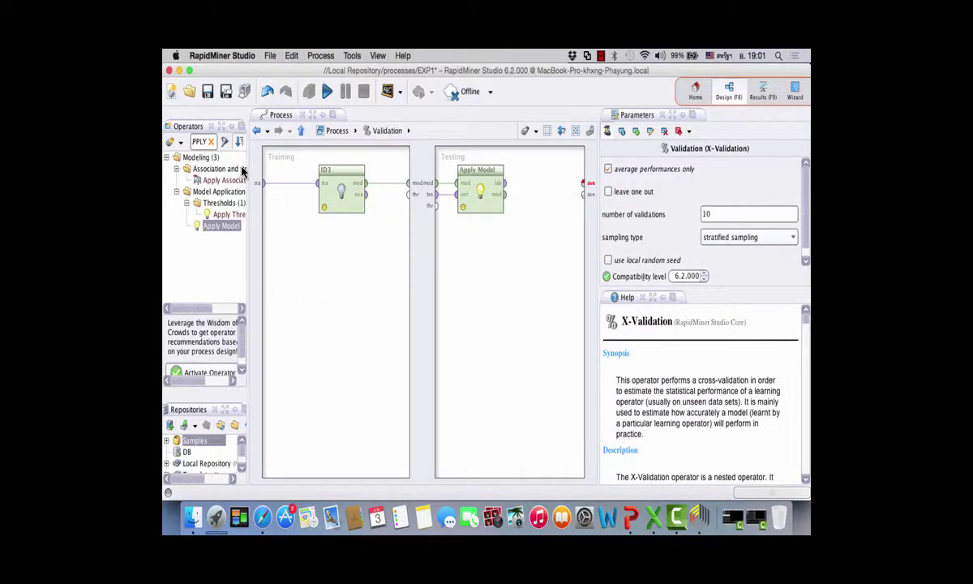
Add Performance (Classification) to the Testing area and connect it to Apply Model's labelled data output
{"action": "left_click", "coordinate": [211, 141]}
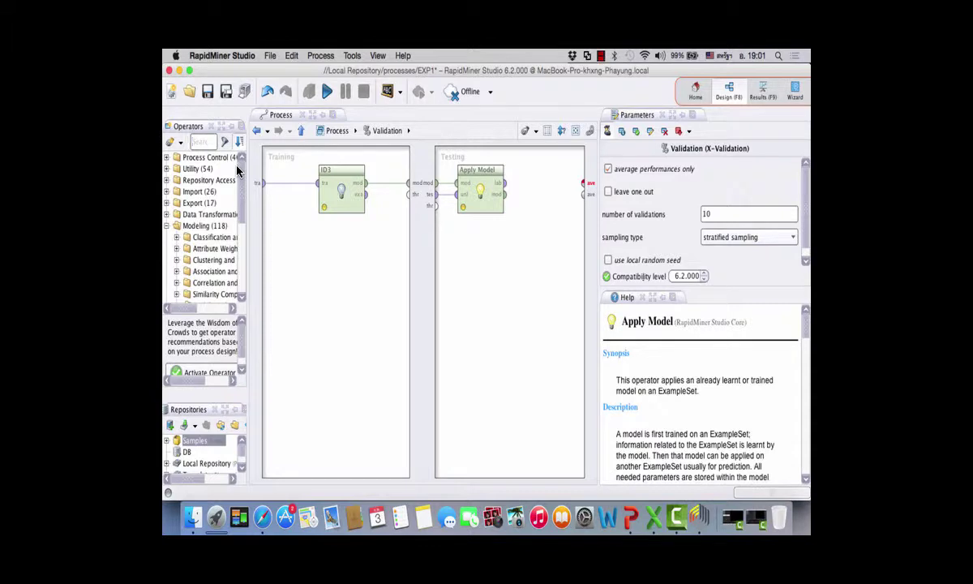
{"action": "type", "text": "PERFO"}
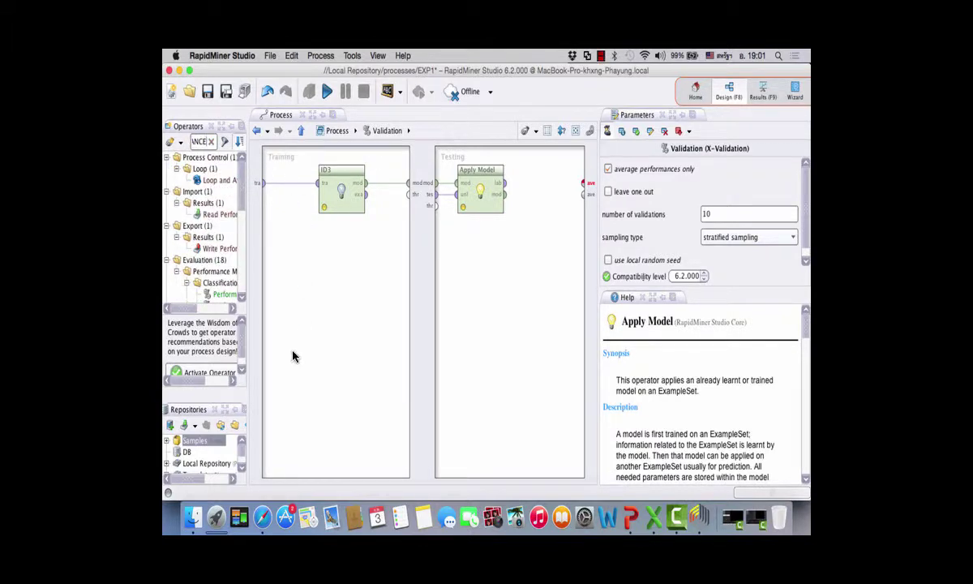
{"action": "mouse_move", "coordinate": [224, 294]}
{"action": "left_mouse_down"}
{"action": "mouse_move", "coordinate": [465, 227]}
{"action": "mouse_move", "coordinate": [469, 237]}
{"action": "mouse_move", "coordinate": [506, 185]}
{"action": "mouse_move", "coordinate": [540, 185]}
{"action": "left_mouse_up"}
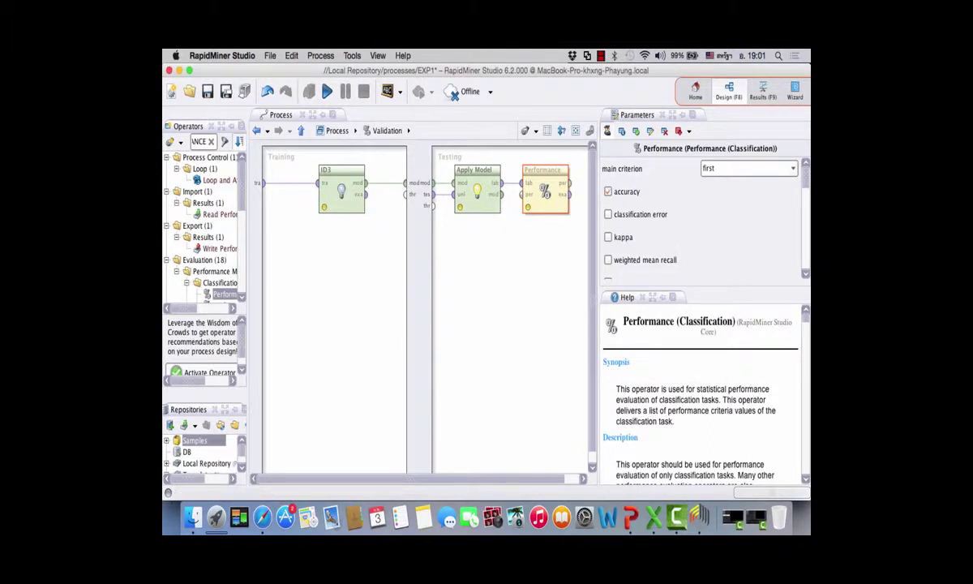
Connect the performance output to the averaged result and enable classification error, weighted mean recall and weighted mean precision
{"action": "left_click_drag", "start_coordinate": [411, 479], "coordinate": [425, 478]}
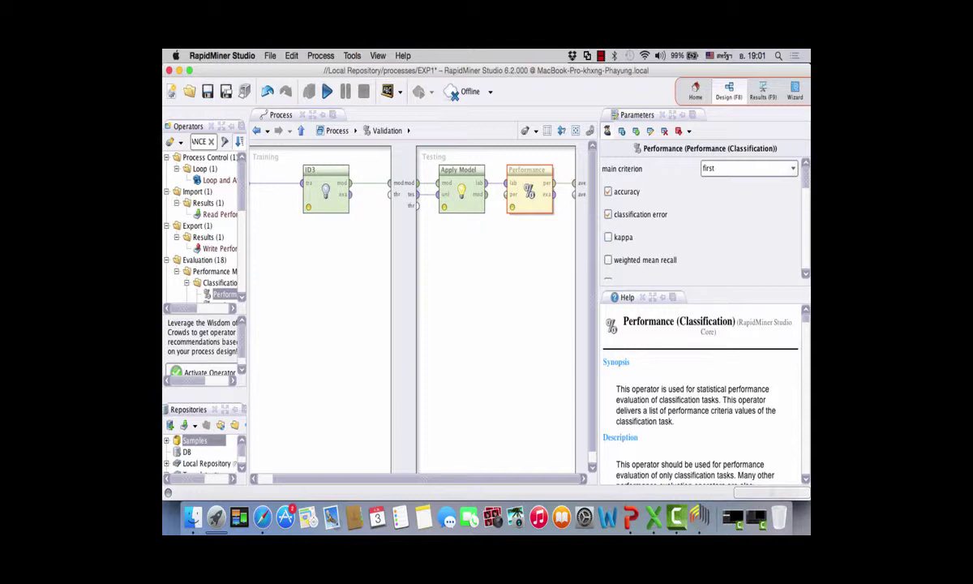
{"action": "scroll", "coordinate": [701, 215], "scroll_direction": "down", "scroll_amount": 3}
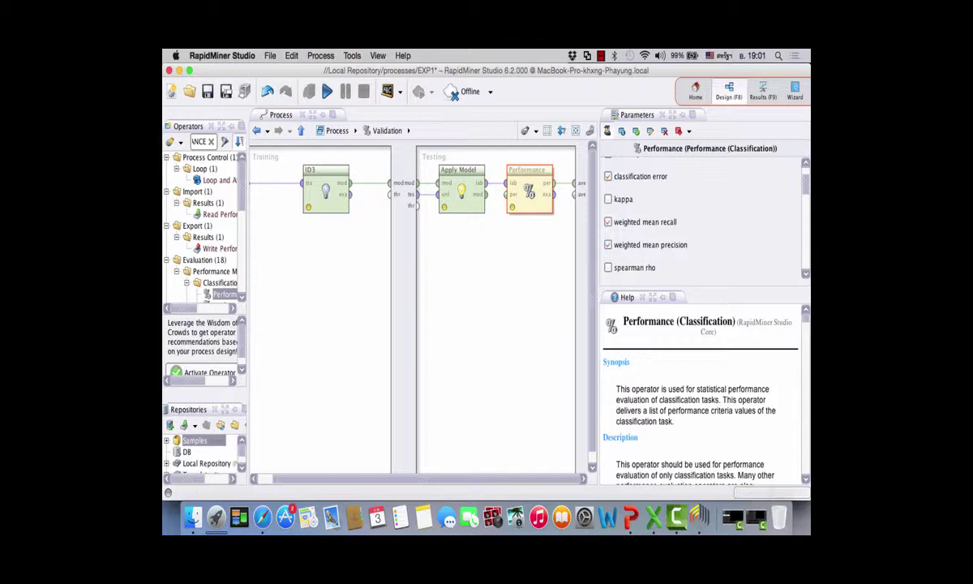
{"action": "scroll", "coordinate": [702, 215], "scroll_direction": "down", "scroll_amount": 3}
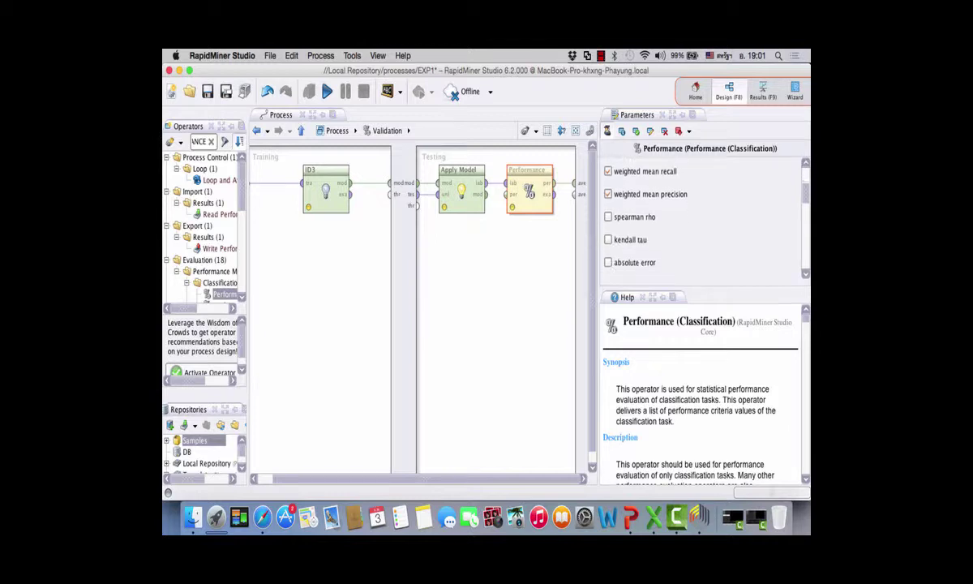
{"action": "scroll", "coordinate": [701, 215], "scroll_direction": "down", "scroll_amount": 2}
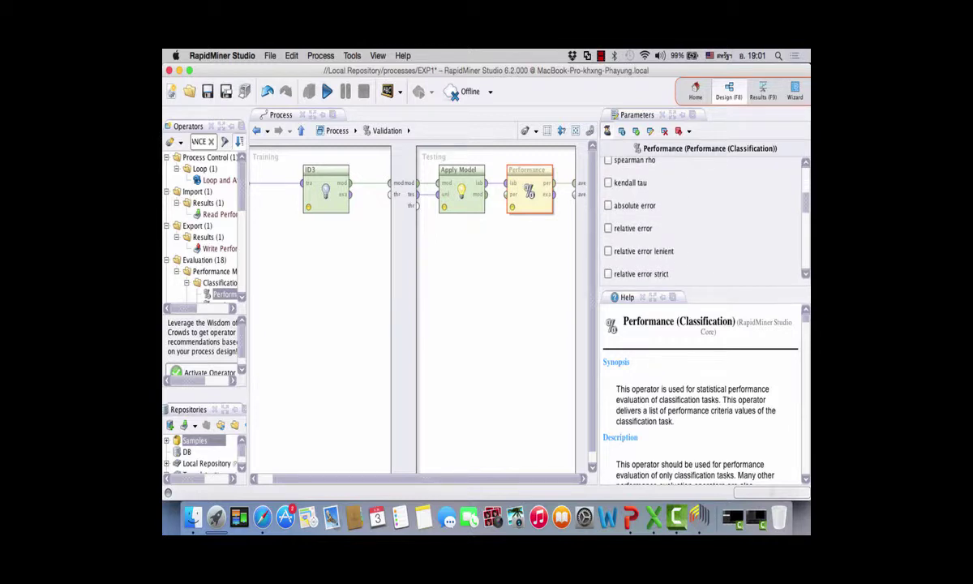
Enable the correlation measure in the Performance (Classification) operator's parameters
{"action": "scroll", "coordinate": [702, 215], "scroll_direction": "down", "scroll_amount": 5}
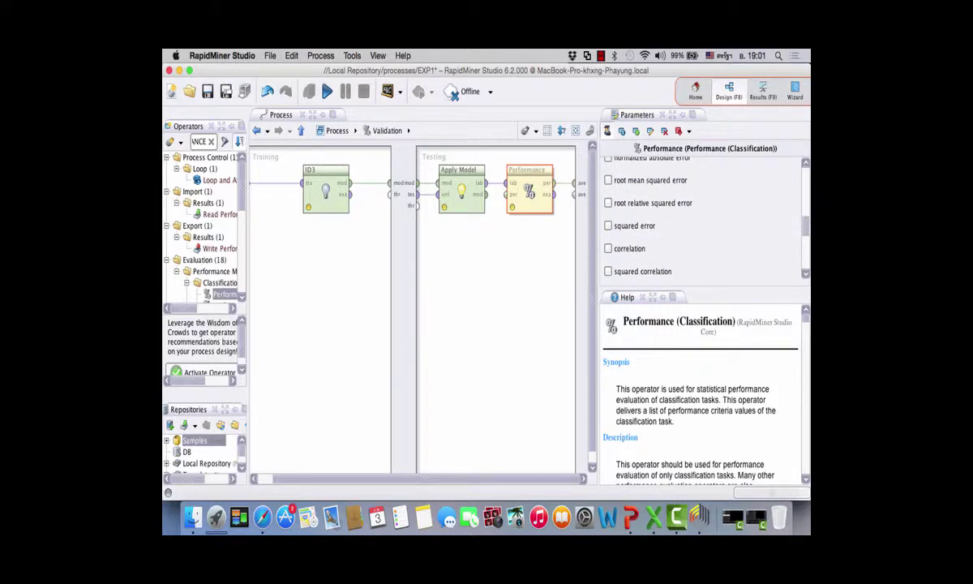
{"action": "left_click", "coordinate": [608, 248]}
{"action": "scroll", "coordinate": [701, 215], "scroll_direction": "down", "scroll_amount": 5}
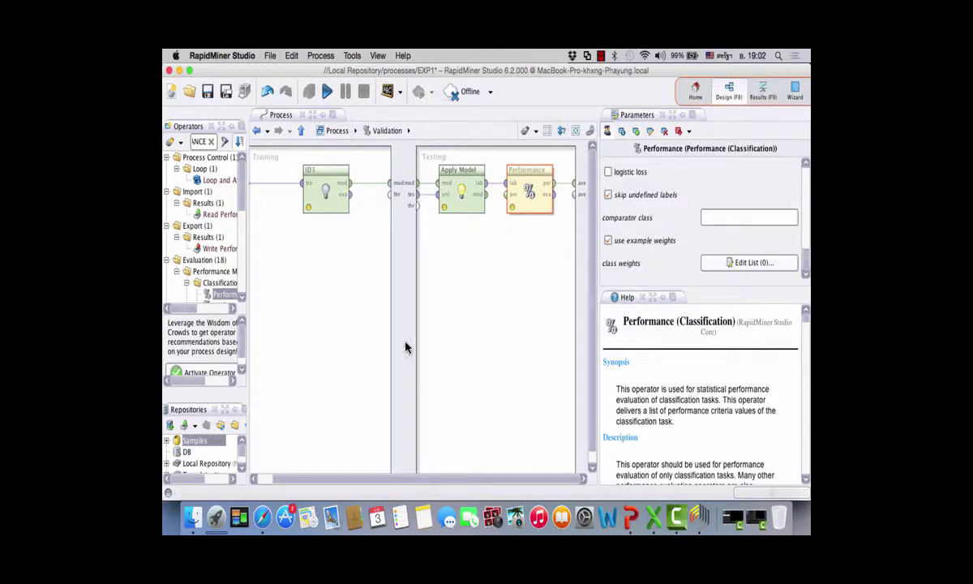
{"action": "scroll", "coordinate": [405, 231], "scroll_direction": "left", "scroll_amount": 2}
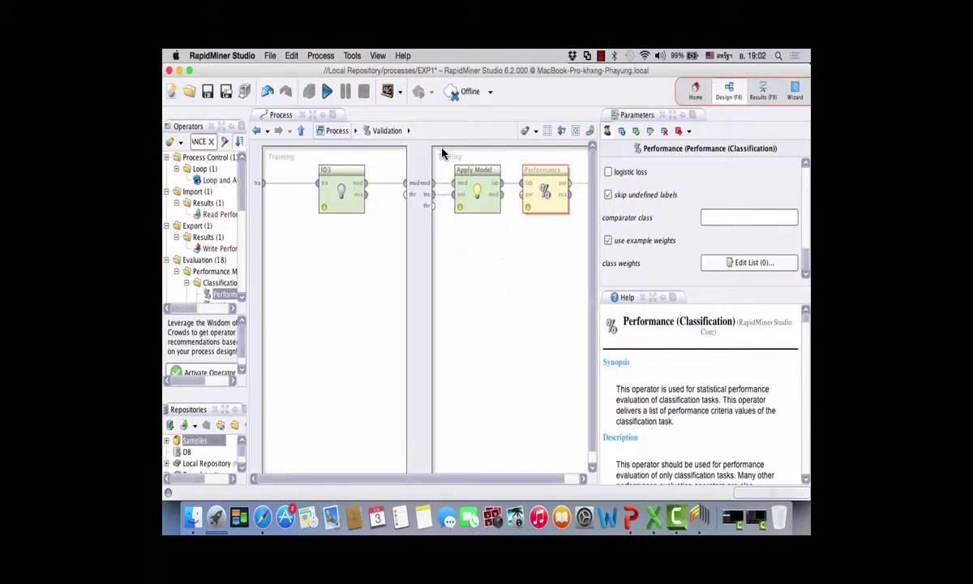
Return to the main process and inspect the X-Validation operator's number of validations, sampling type and inner subprocesses
{"action": "left_click", "coordinate": [336, 131]}
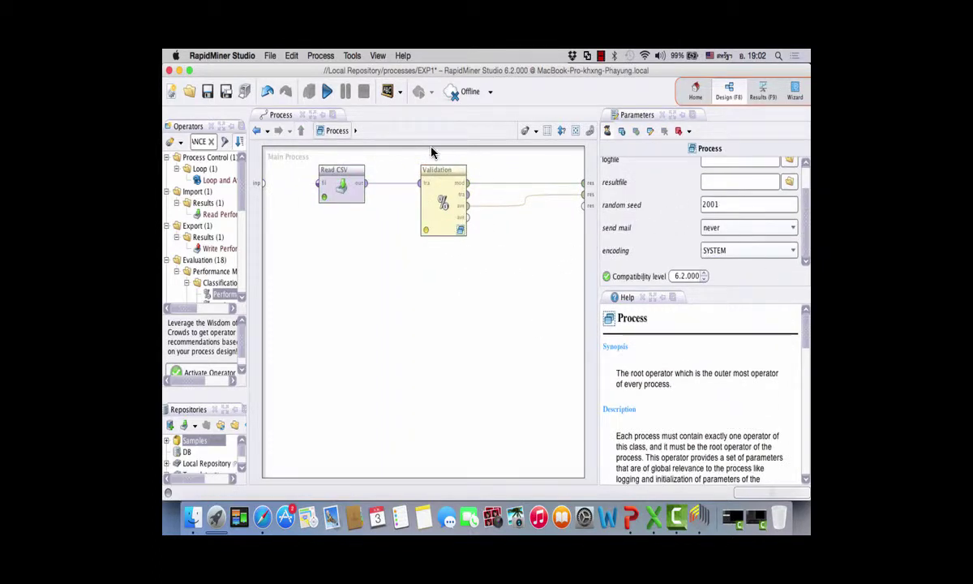
{"action": "left_click", "coordinate": [443, 199]}
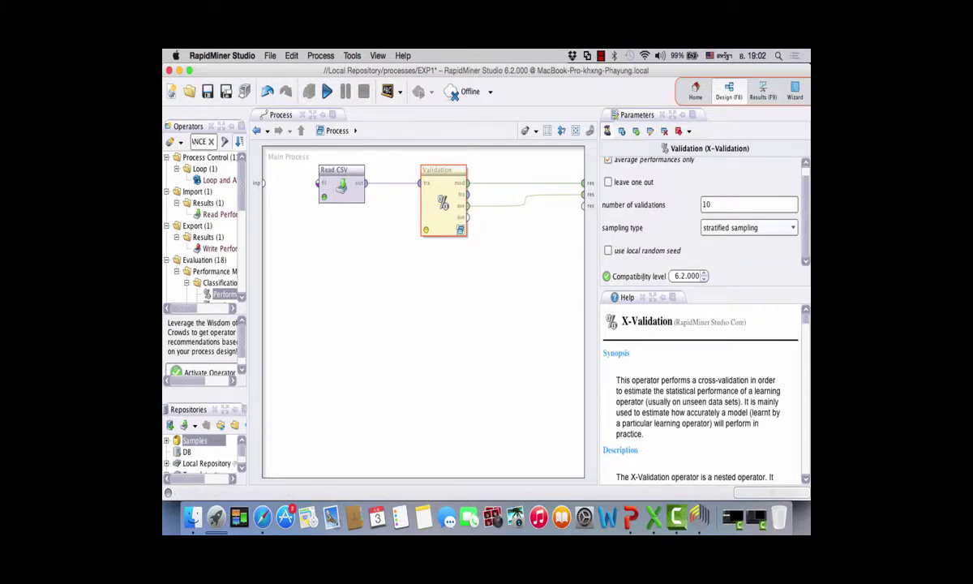
{"action": "scroll", "coordinate": [701, 211], "scroll_direction": "up", "scroll_amount": 2}
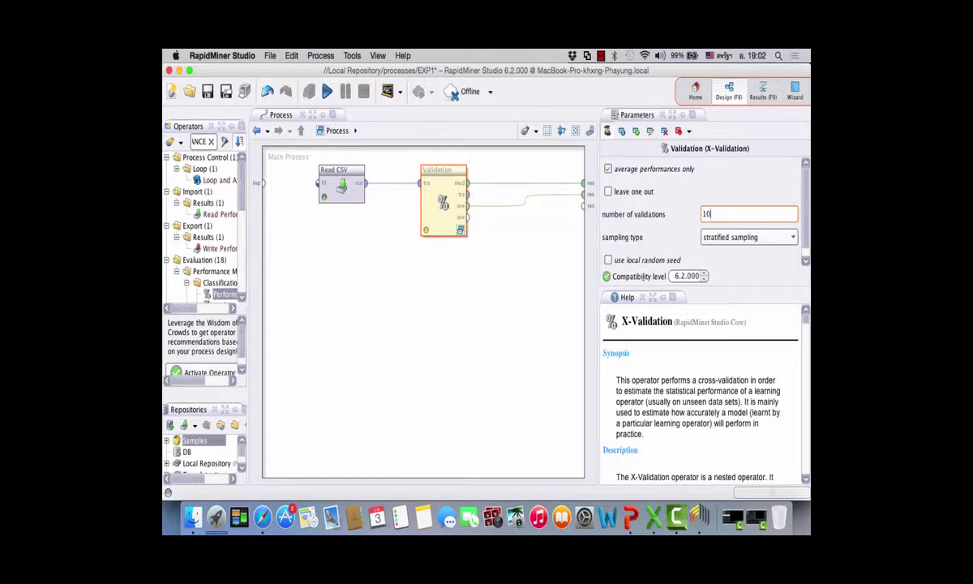
{"action": "double_click", "coordinate": [706, 213]}
{"action": "double_click", "coordinate": [451, 195]}
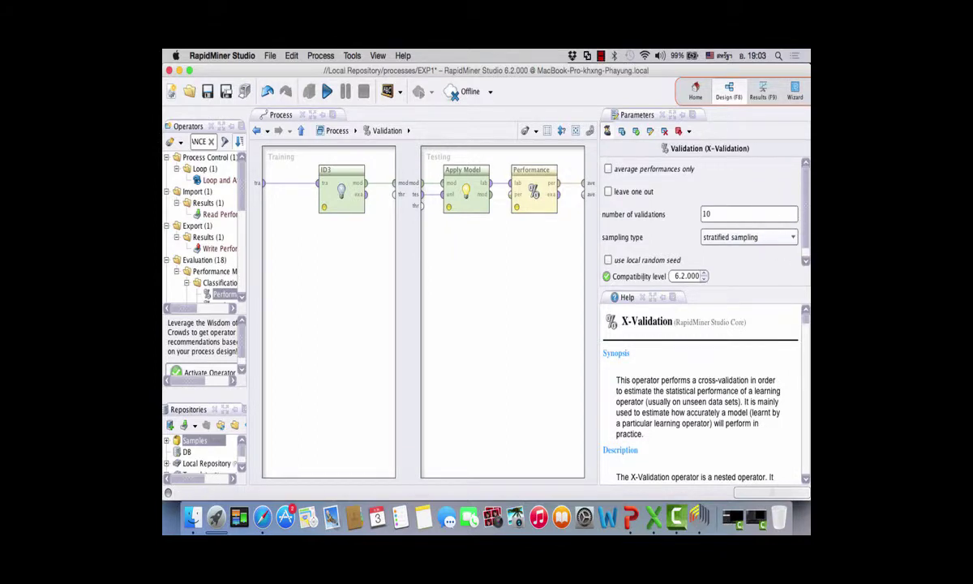
Enable average performances only for X-Validation, return to the main process and run it
{"action": "left_click", "coordinate": [608, 168]}
{"action": "left_click", "coordinate": [301, 130]}
{"action": "key", "text": "F11"}
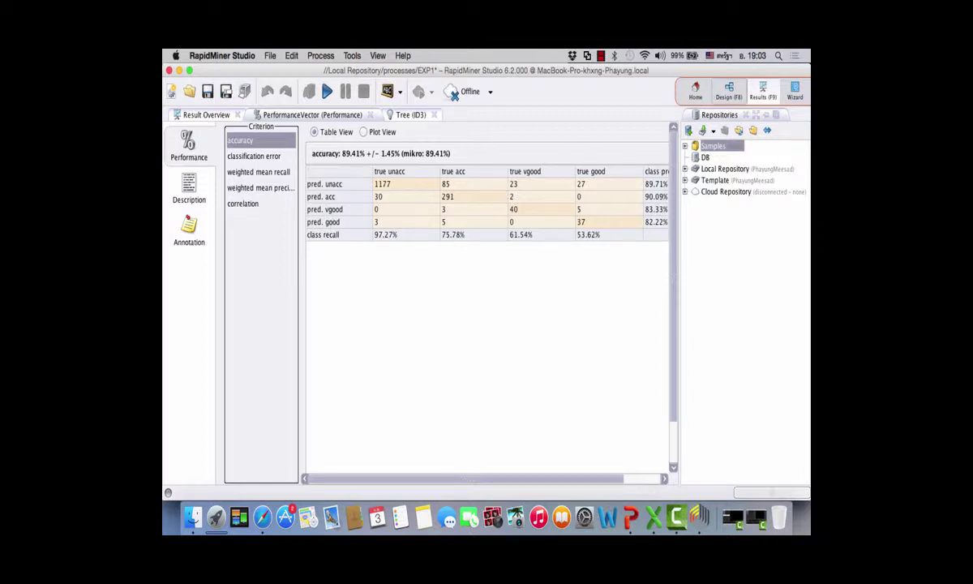
Examine the accuracy, classification error, weighted mean recall, weighted mean precision and correlation results, including the confusion matrix's class precision
{"action": "key", "text": "Down"}
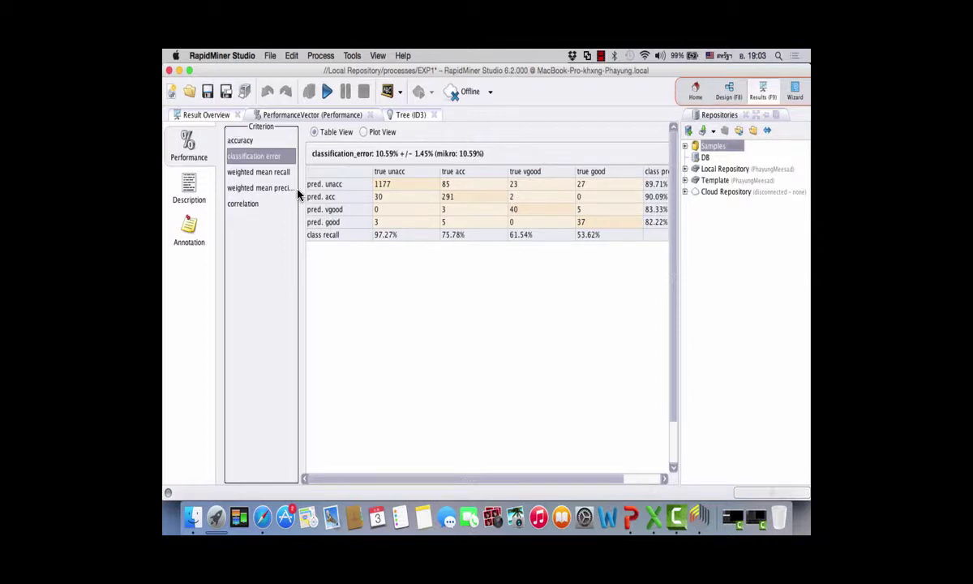
{"action": "key", "text": "Down"}
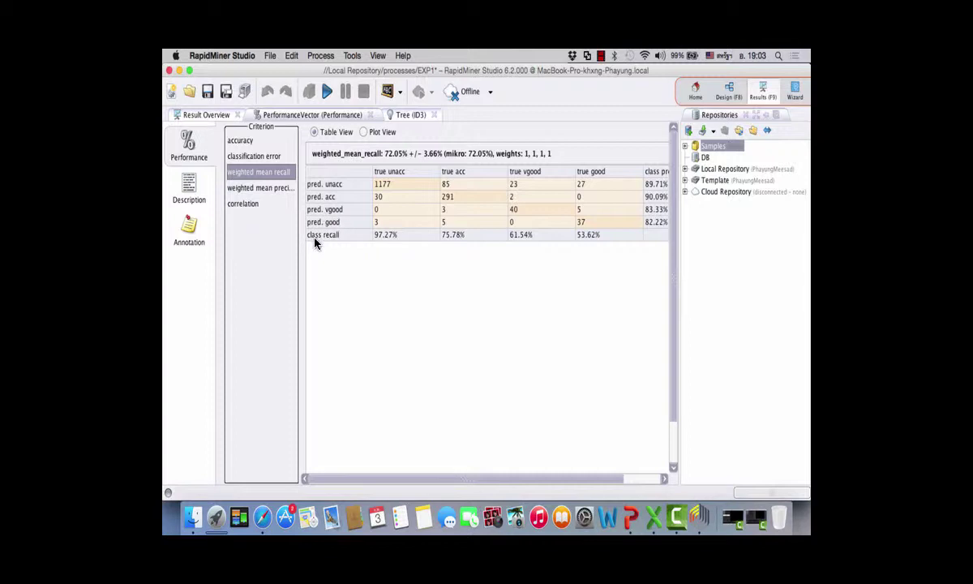
{"action": "key", "text": "Down"}
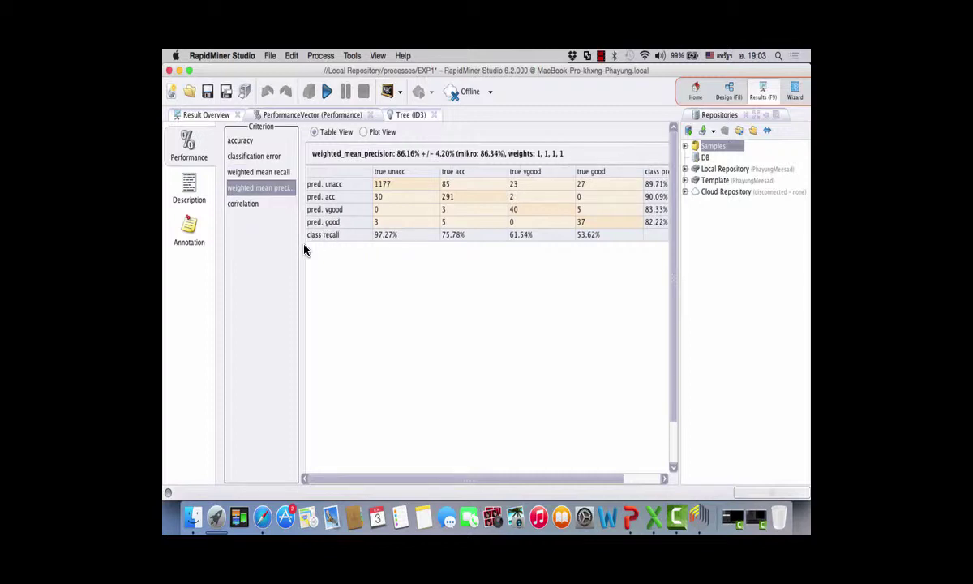
{"action": "key", "text": "Down"}
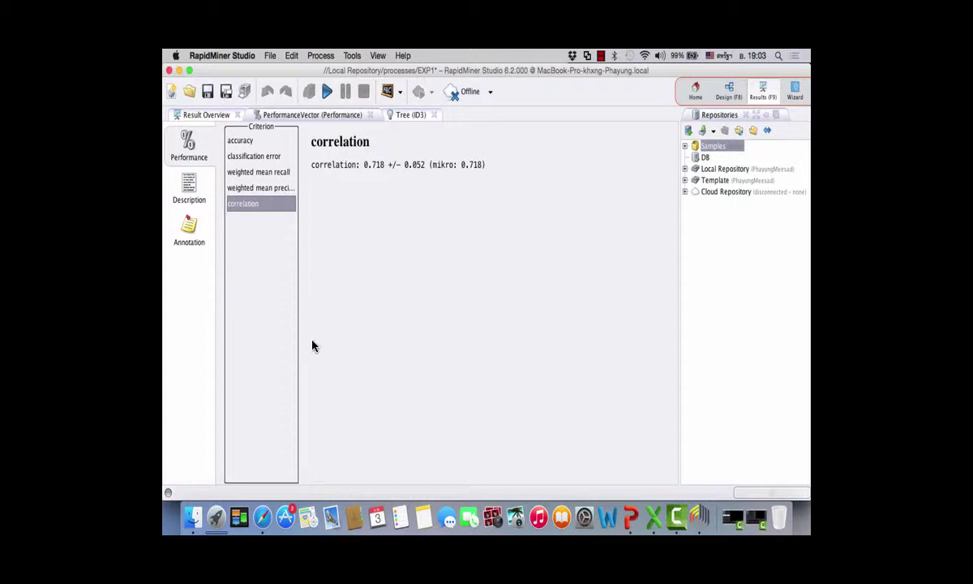
{"action": "left_click", "coordinate": [265, 143]}
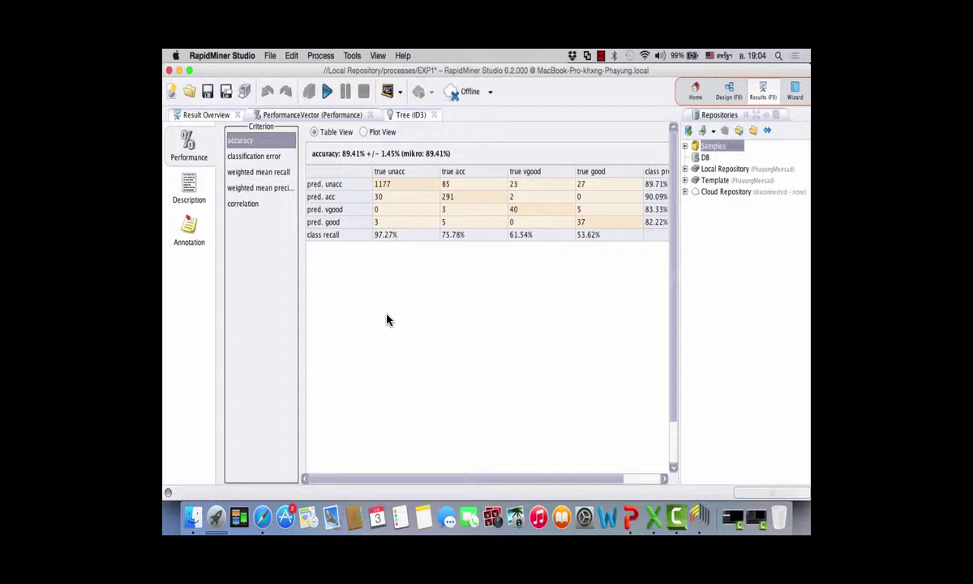
{"action": "key", "text": "Down"}
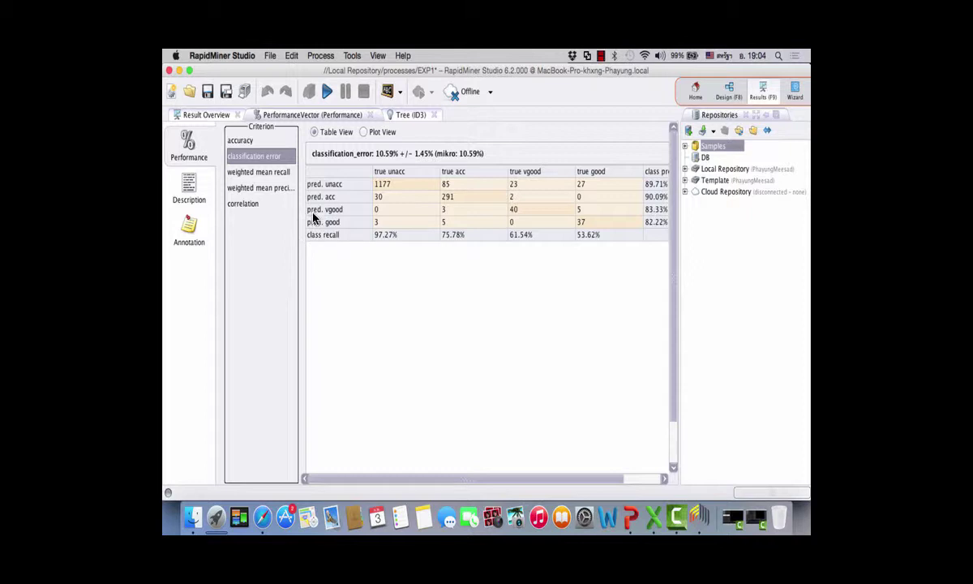
{"action": "key", "text": "Down"}
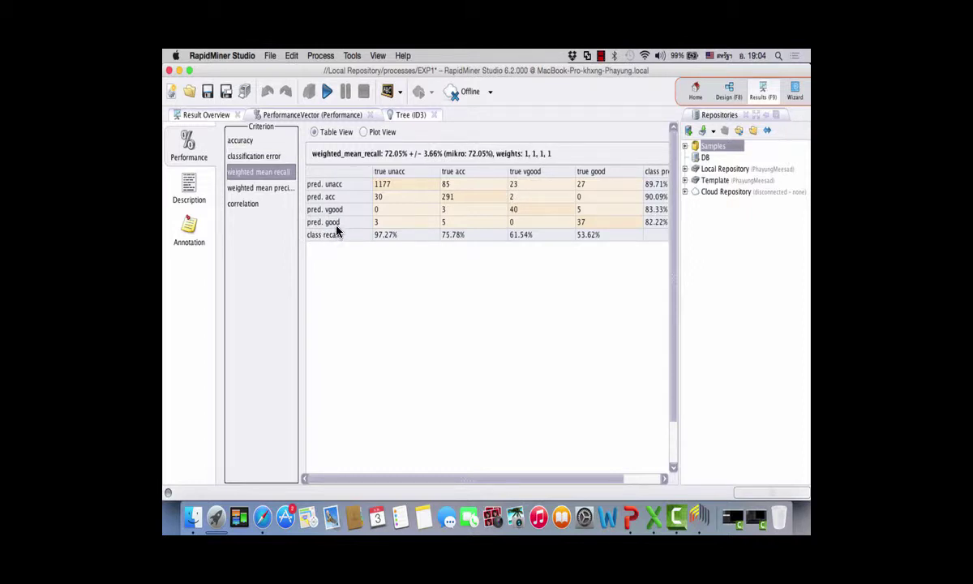
{"action": "key", "text": "Down"}
{"action": "key", "text": "Up"}
{"action": "key", "text": "Down"}
{"action": "key", "text": "Up"}
{"action": "key", "text": "Down"}
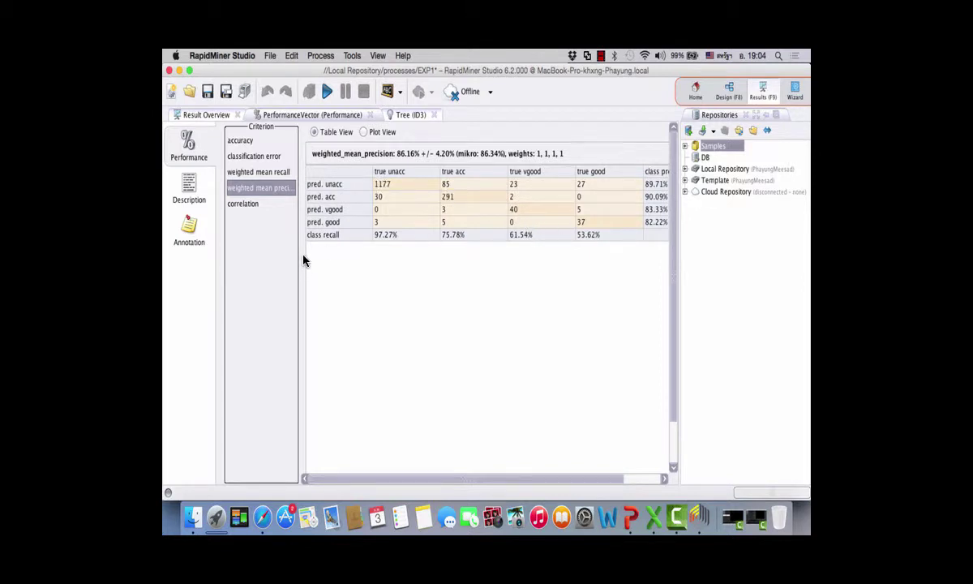
{"action": "key", "text": "Down"}
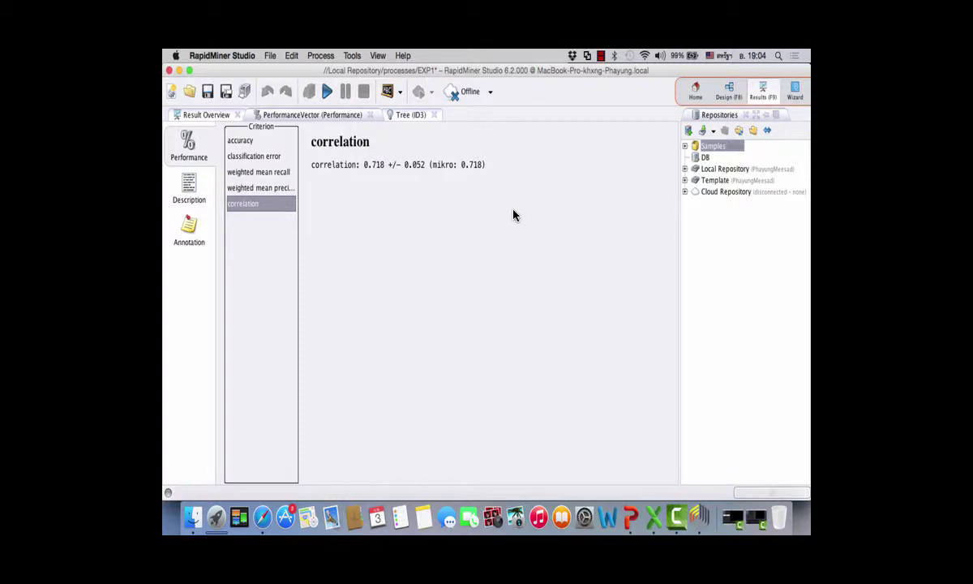
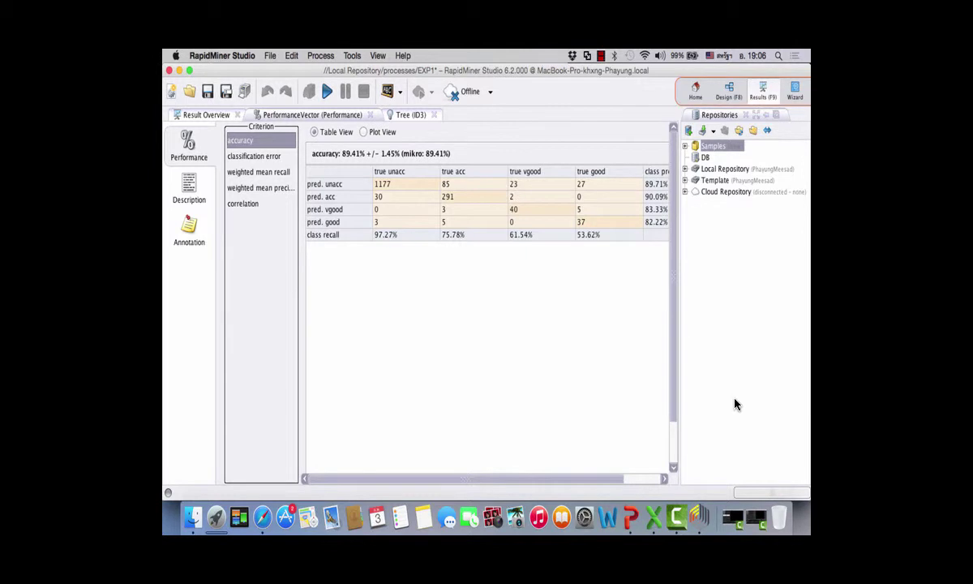
{"action": "scroll", "coordinate": [409, 448], "scroll_direction": "right", "scroll_amount": 3}
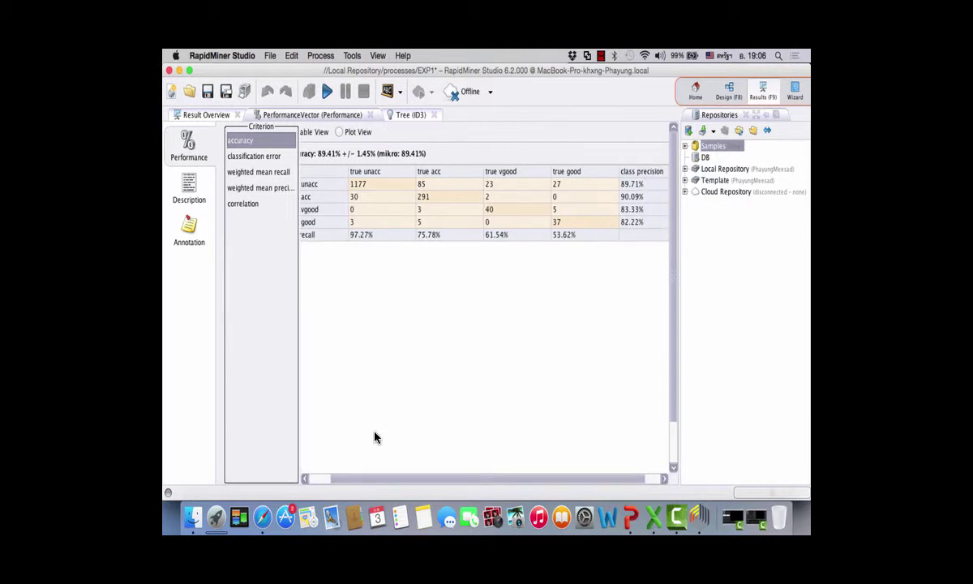
Read the text description of the PerformanceVector and return to the process design
{"action": "left_click", "coordinate": [189, 193]}
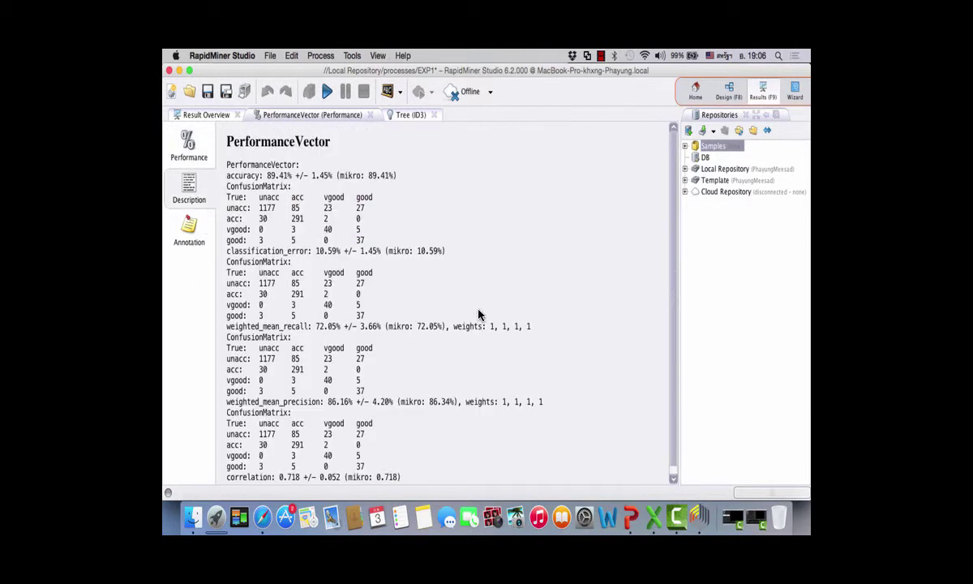
{"action": "scroll", "coordinate": [478, 314], "scroll_direction": "down", "scroll_amount": 1}
{"action": "scroll", "coordinate": [478, 314], "scroll_direction": "up", "scroll_amount": 1}
{"action": "scroll", "coordinate": [571, 390], "scroll_direction": "down", "scroll_amount": 1}
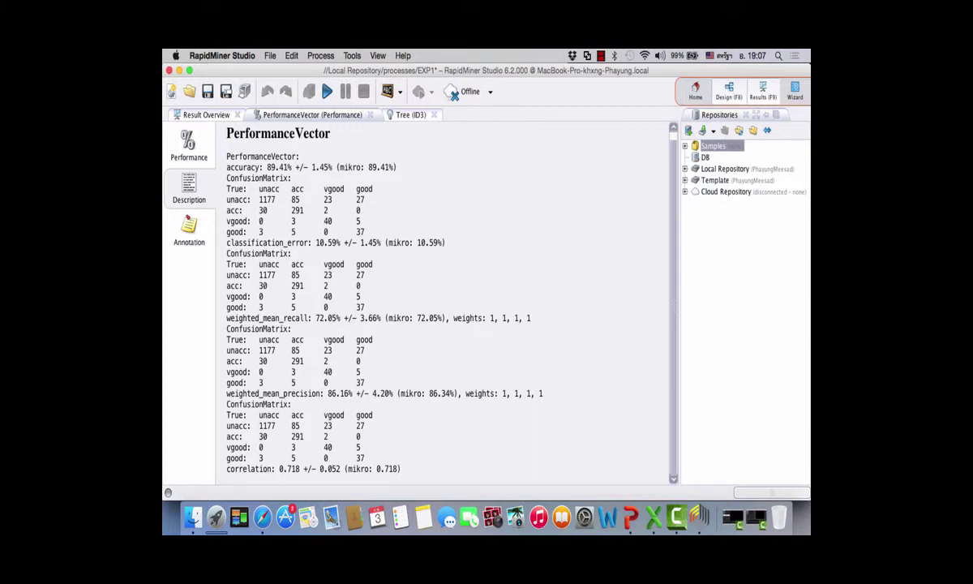
{"action": "key", "text": "F8"}
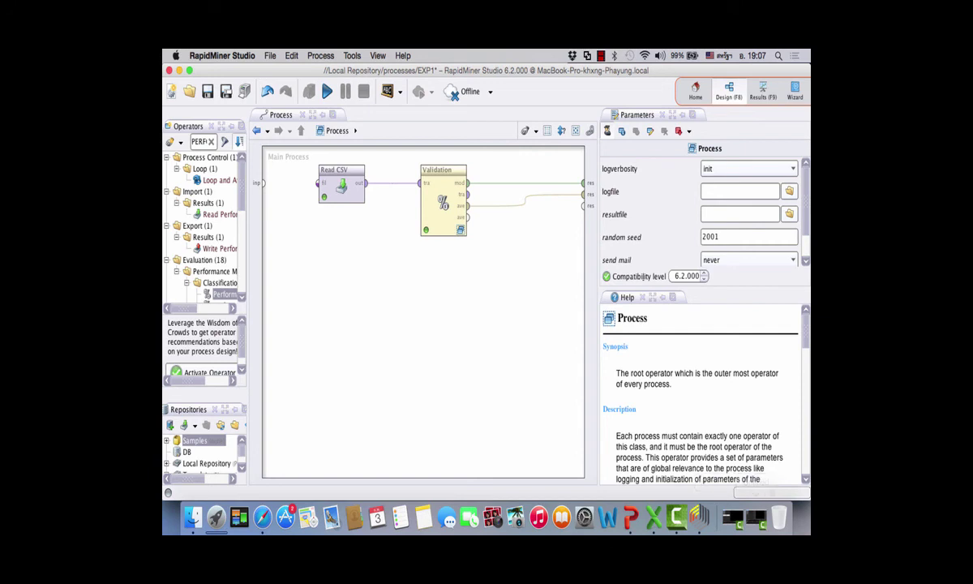
{"action": "left_click", "coordinate": [600, 55]}
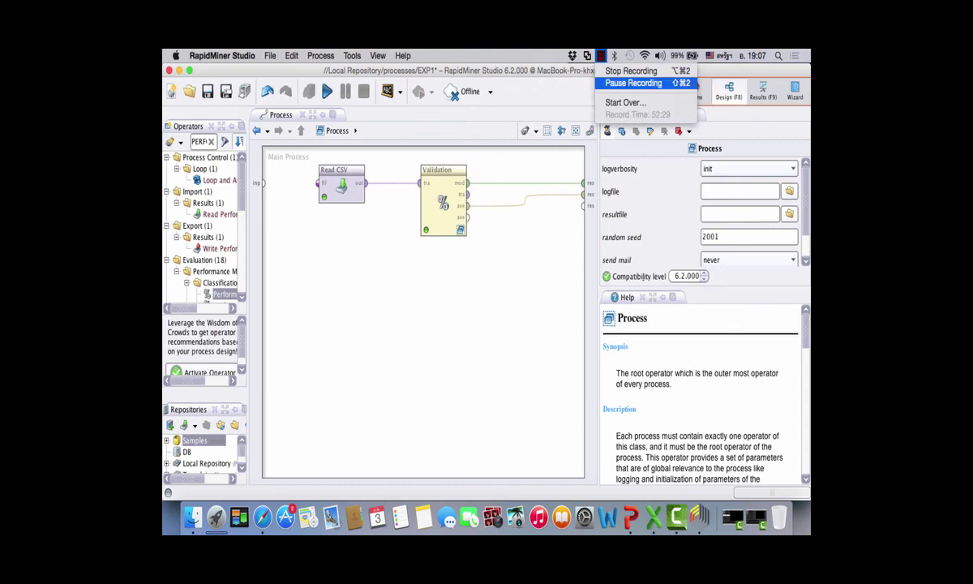